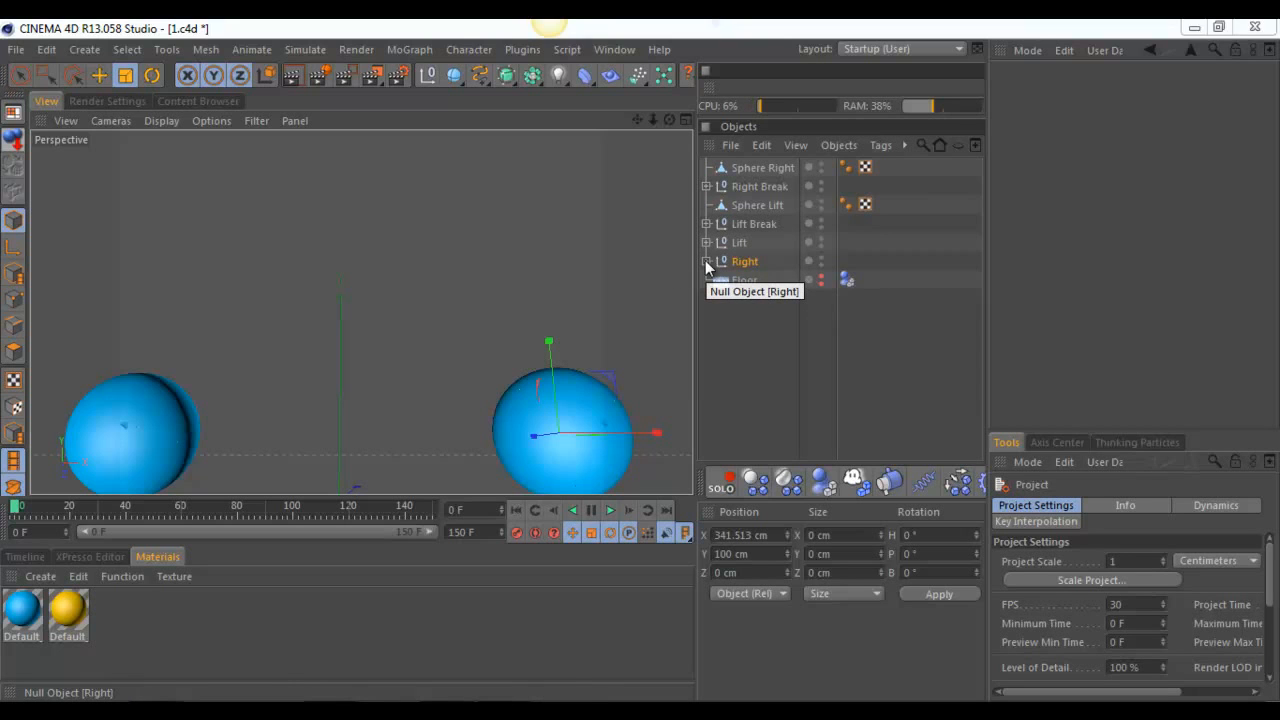
Step: Hide the Right Break and Lift Break groups in the viewport and the render
click(706, 261)
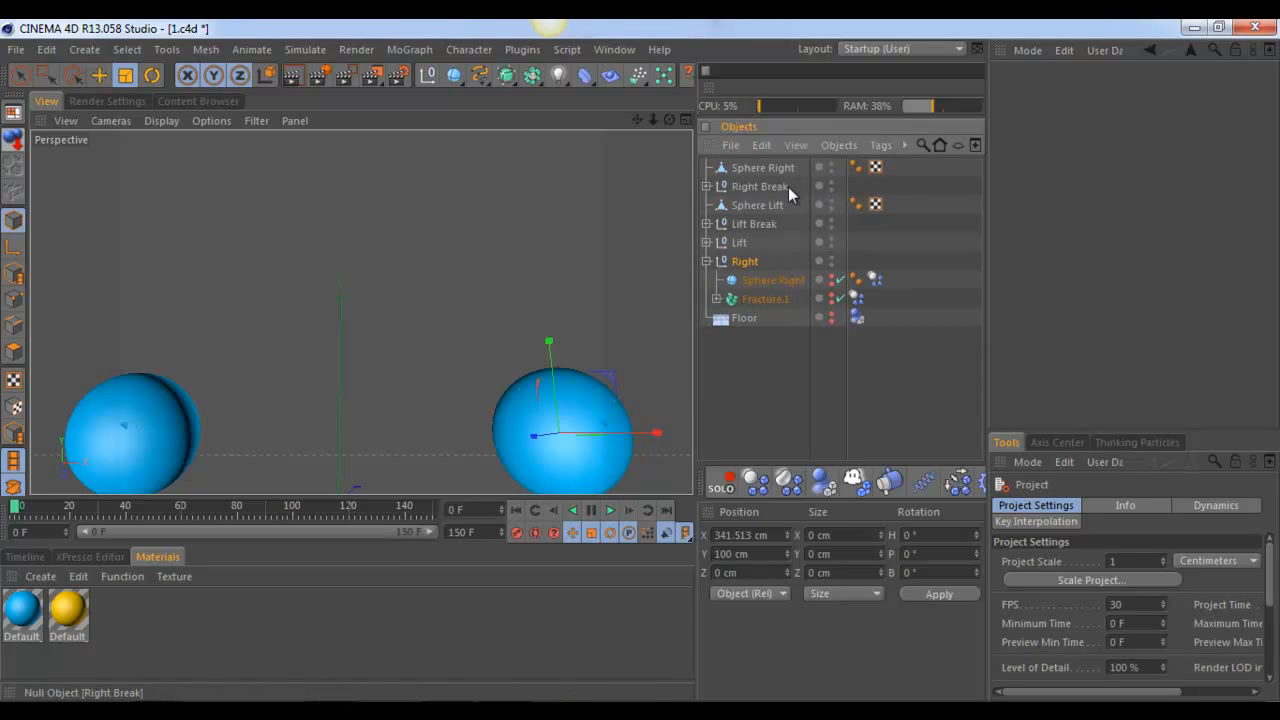
click(831, 184)
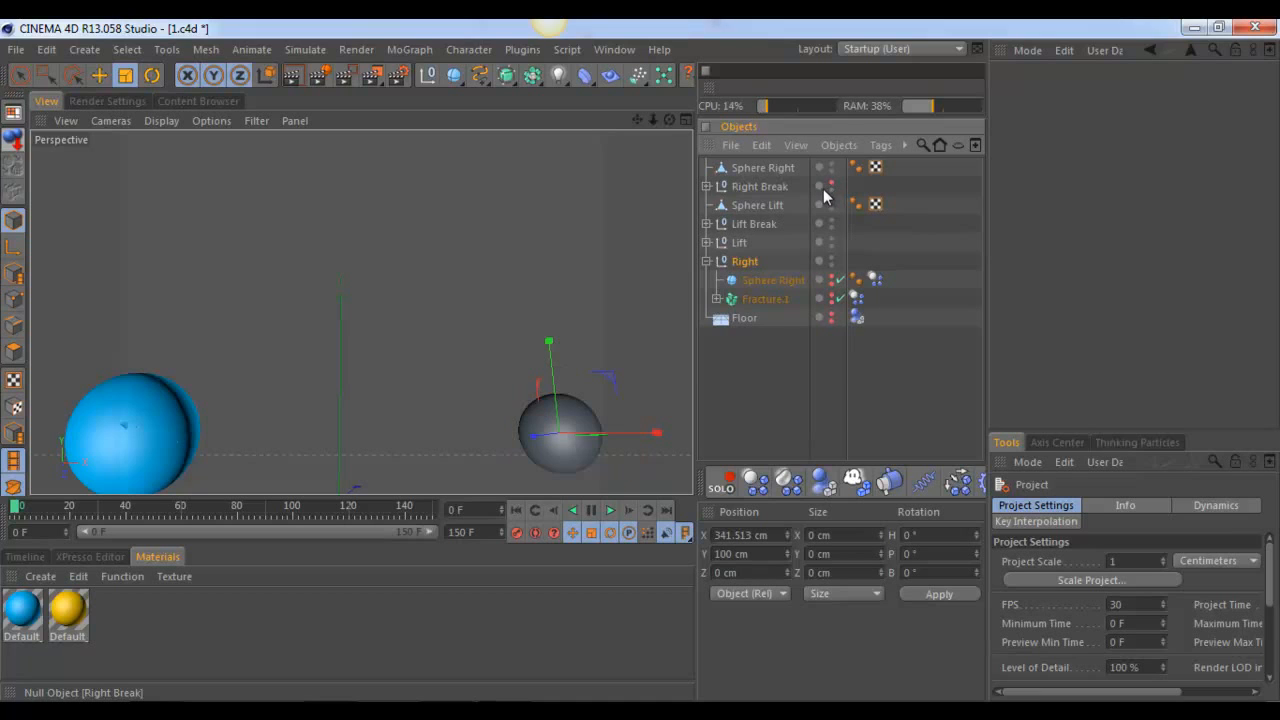
click(832, 222)
click(831, 223)
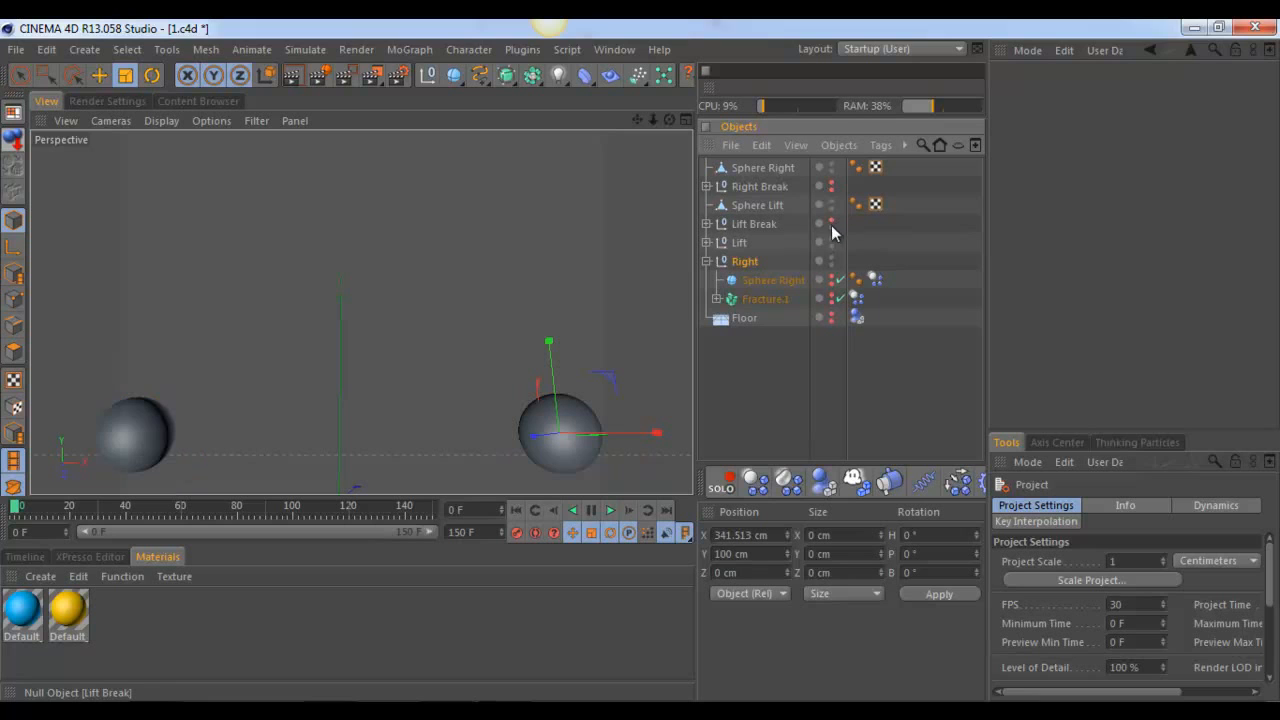
Step: Make the Fracture.1 object, the Floor and the Lift group's Fracture object visible again in the viewport and the render
click(832, 295)
click(832, 295)
click(832, 295)
click(832, 295)
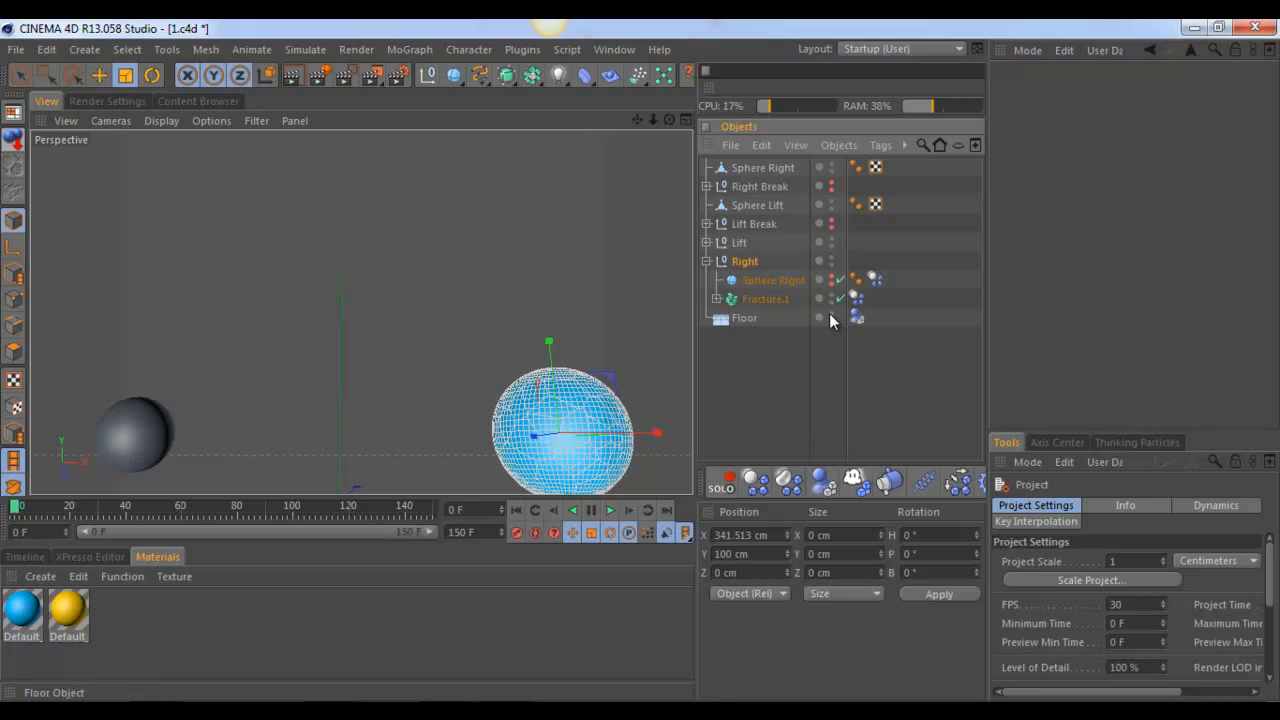
click(832, 317)
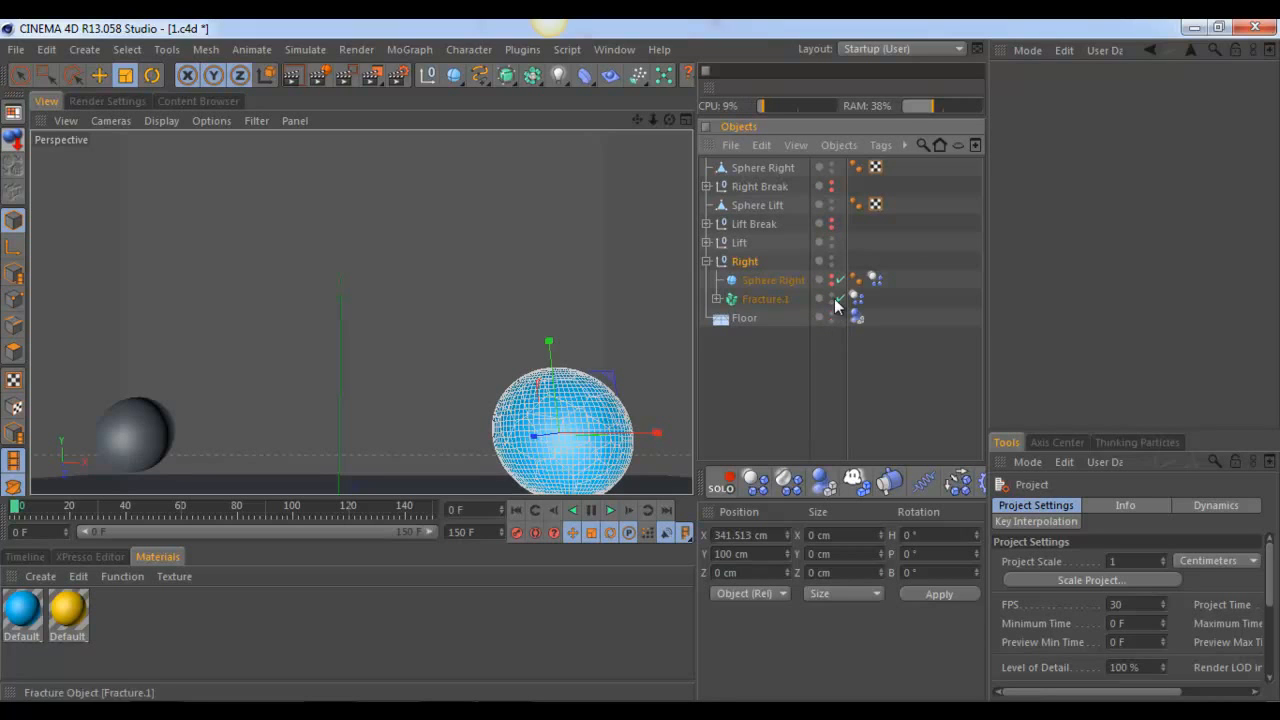
click(706, 242)
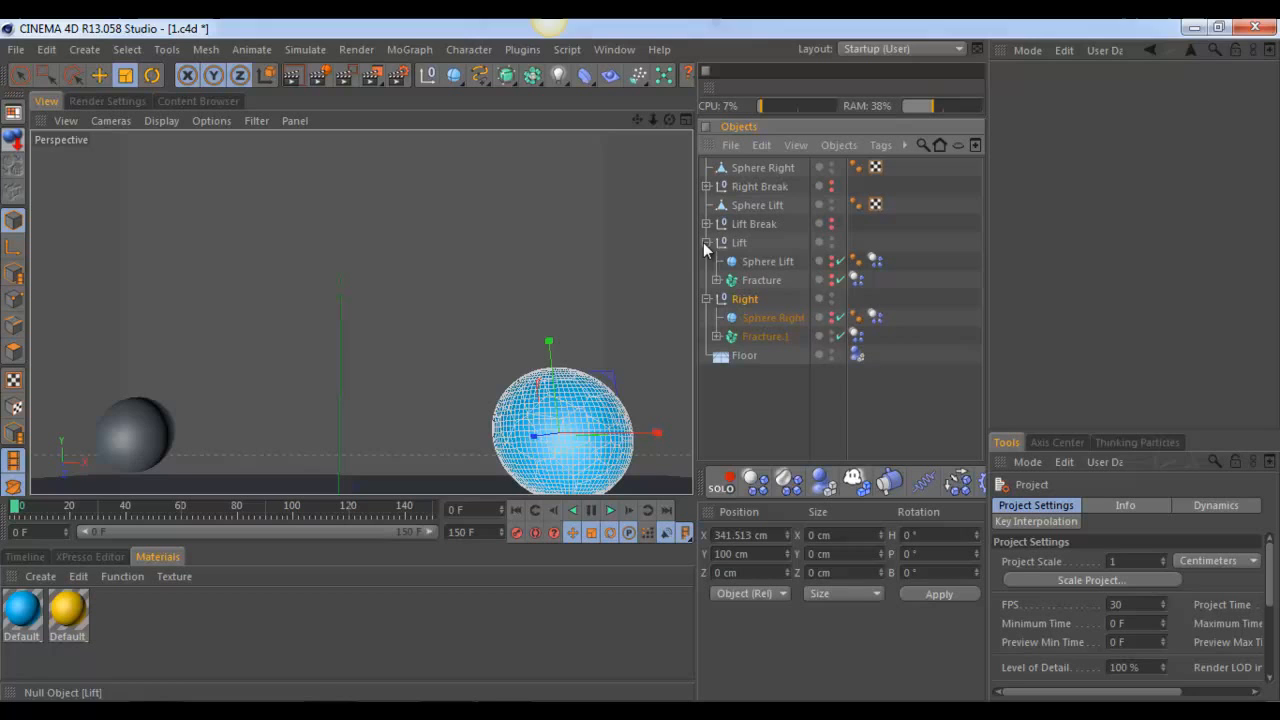
click(831, 277)
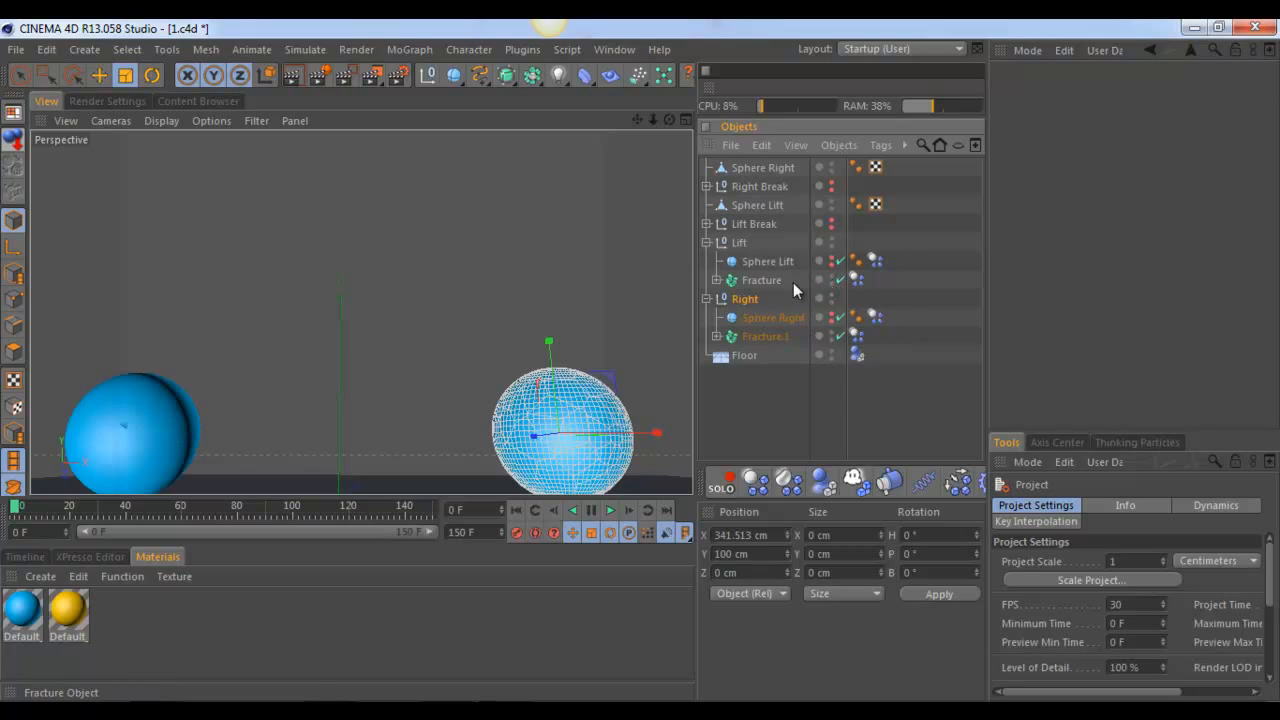
Step: Collapse the Right and Lift groups and hide the Floor in the viewport and the render
click(706, 298)
click(706, 242)
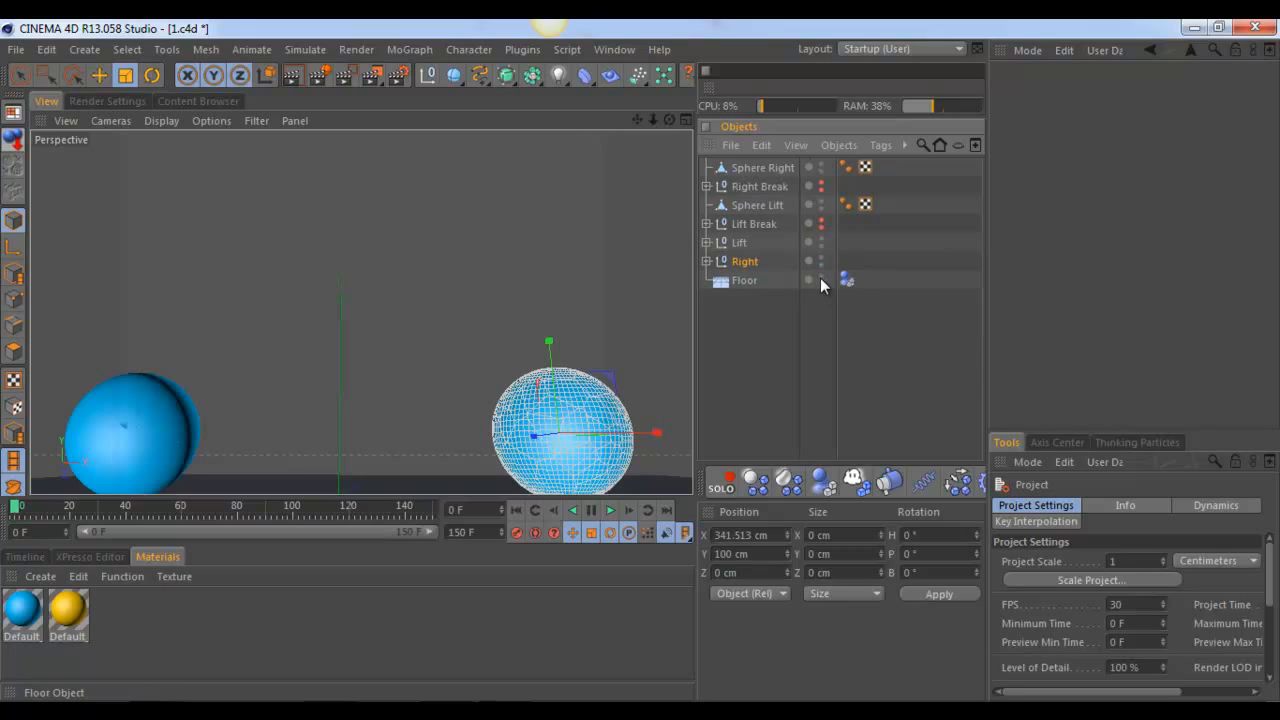
click(821, 278)
click(635, 159)
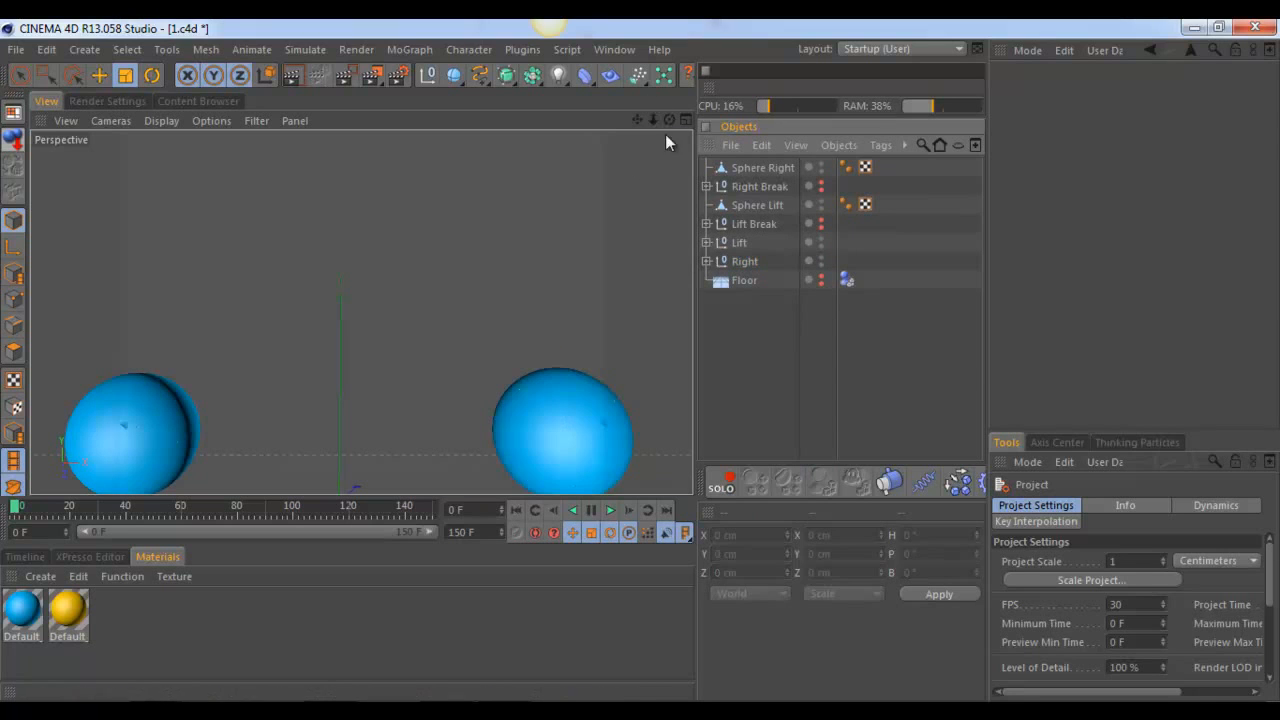
Step: Preview the collision of the two spheres and return to the start of the animation
click(610, 511)
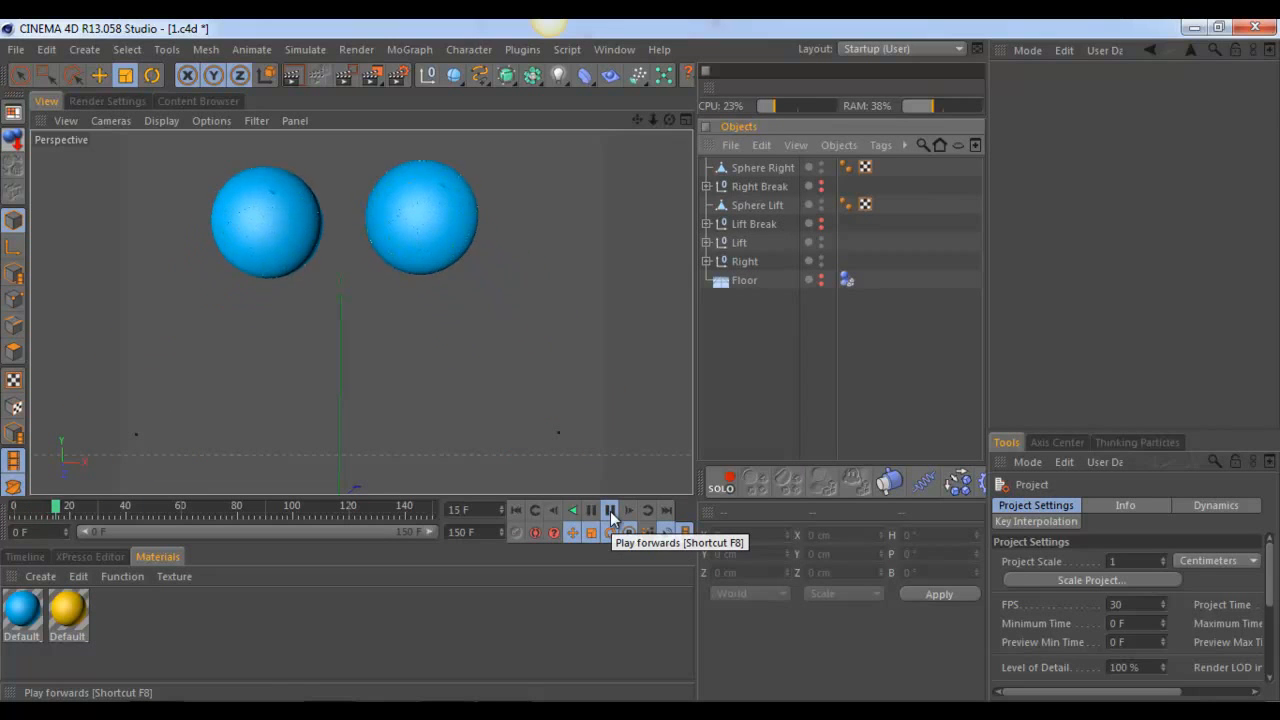
click(610, 511)
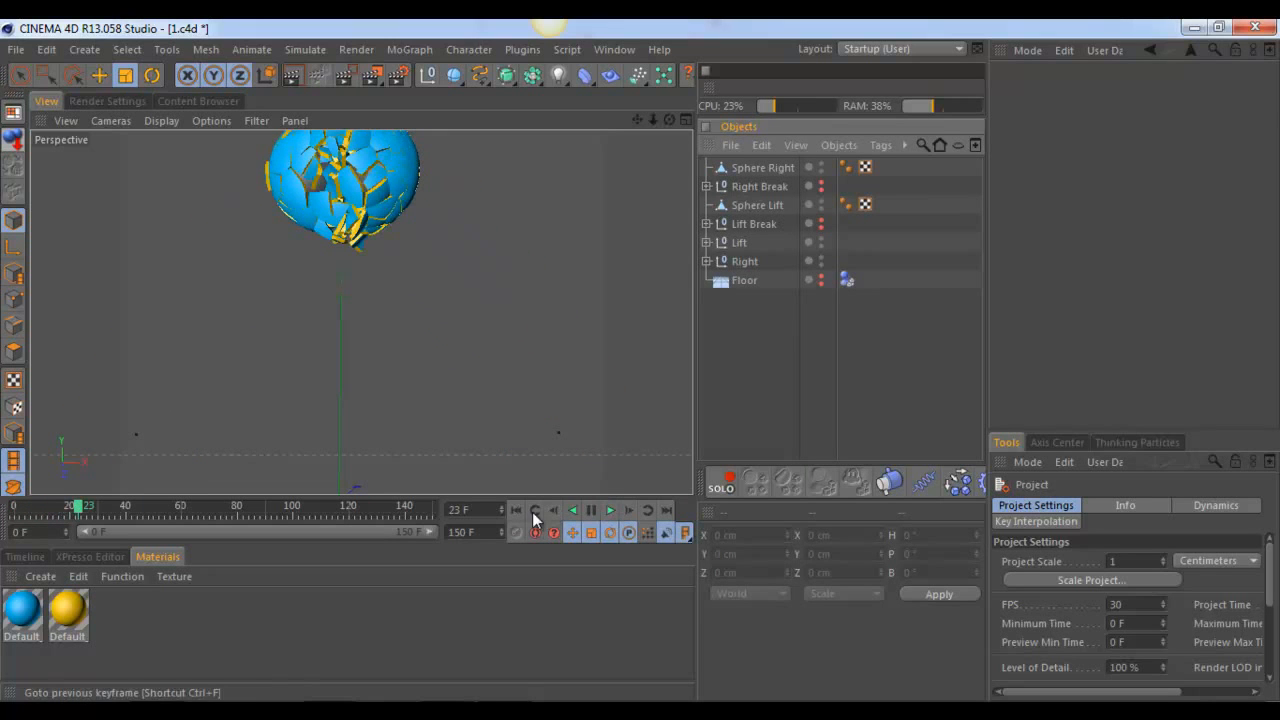
click(515, 510)
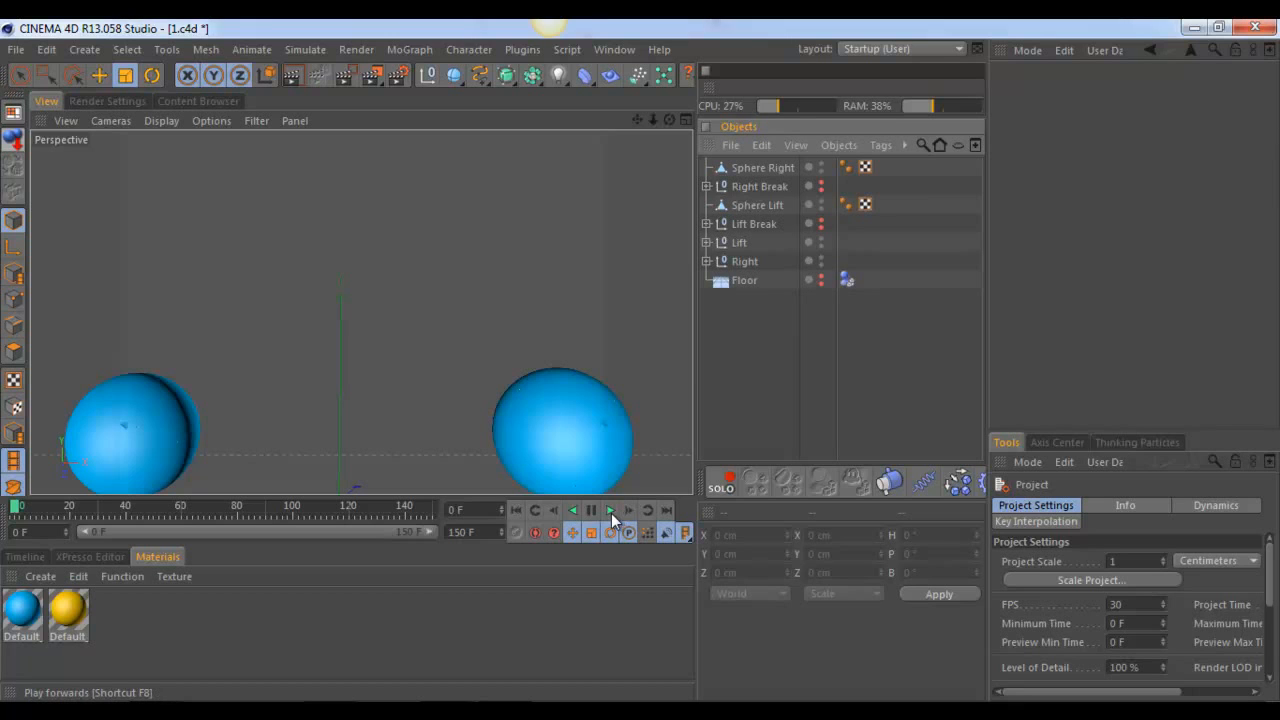
Step: Play the animation from the start and advance it frame by frame to frame 17
click(611, 511)
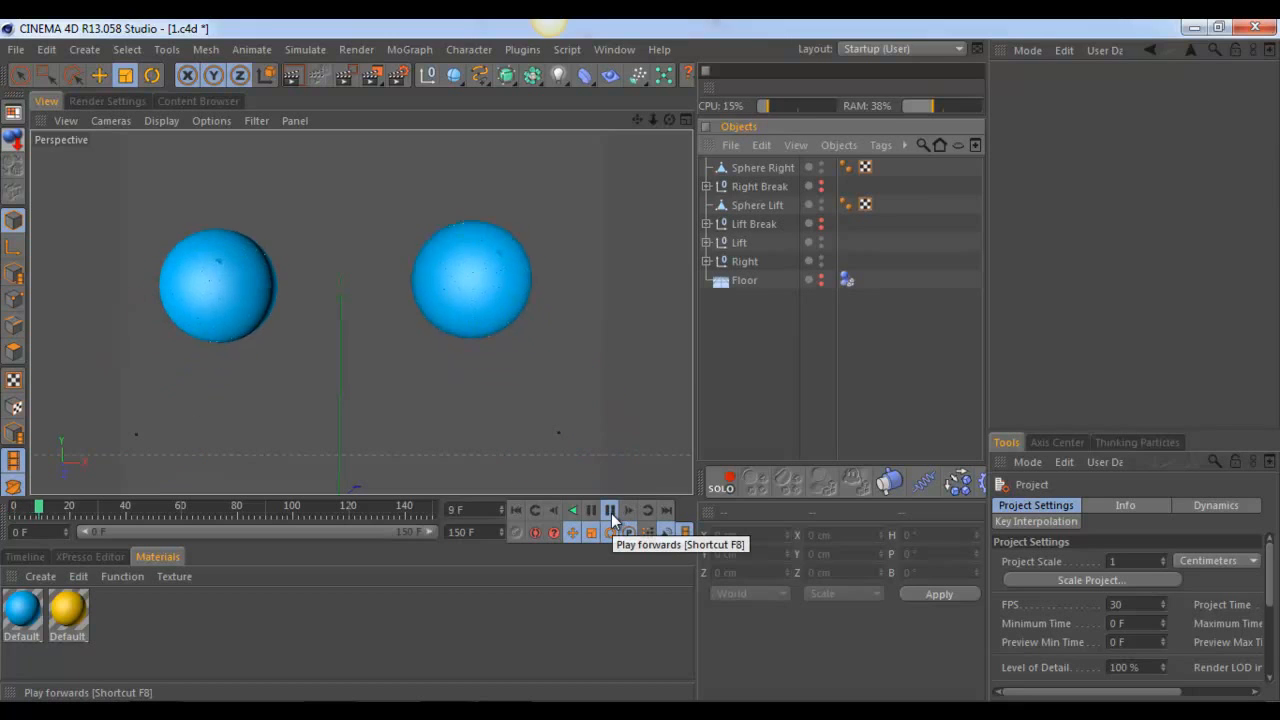
click(611, 511)
click(629, 509)
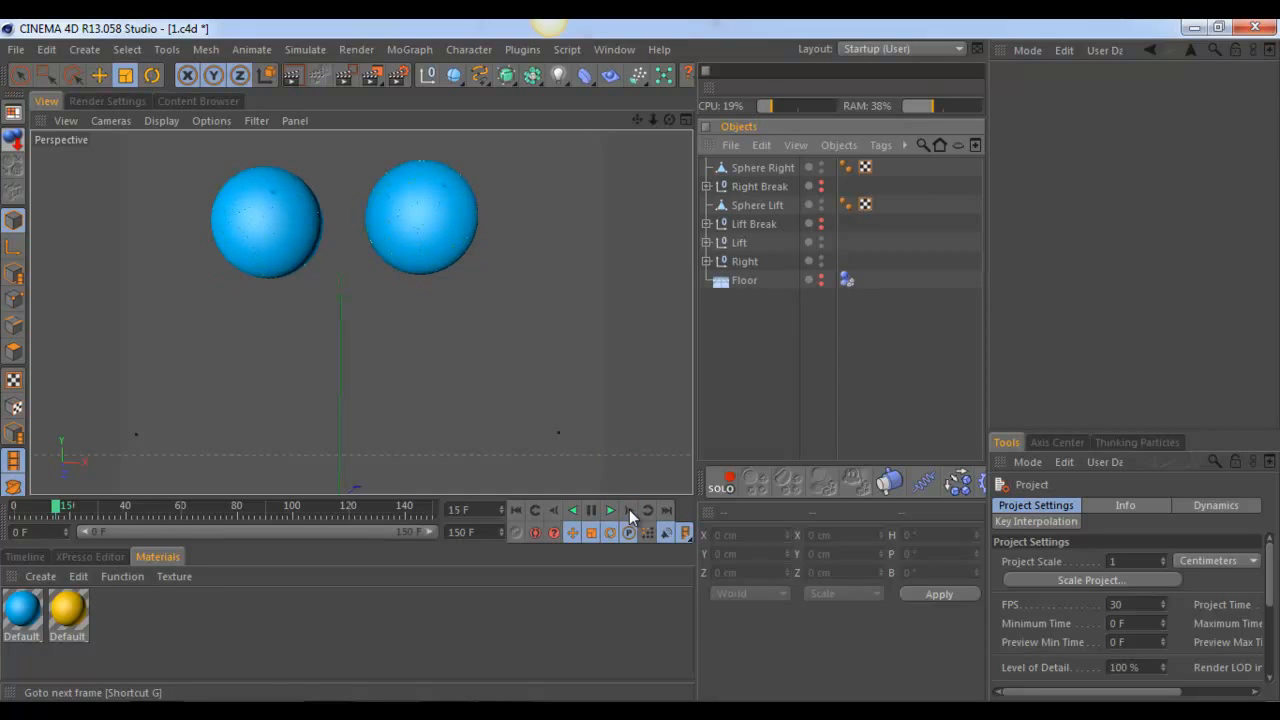
click(629, 509)
click(629, 509)
Step: Render the viewport at frame 17 from the front and the side to examine the spheres' surfaces for cracks
drag(639, 120, 635, 360)
click(293, 83)
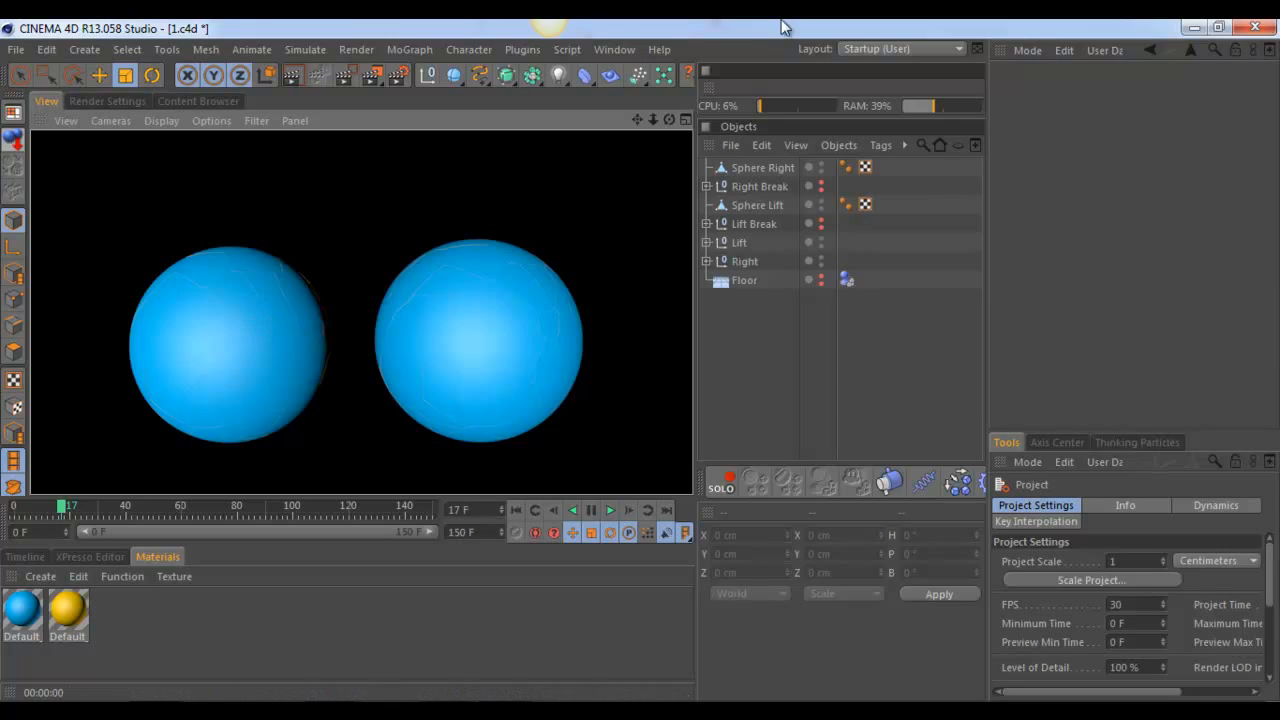
drag(656, 119, 626, 364)
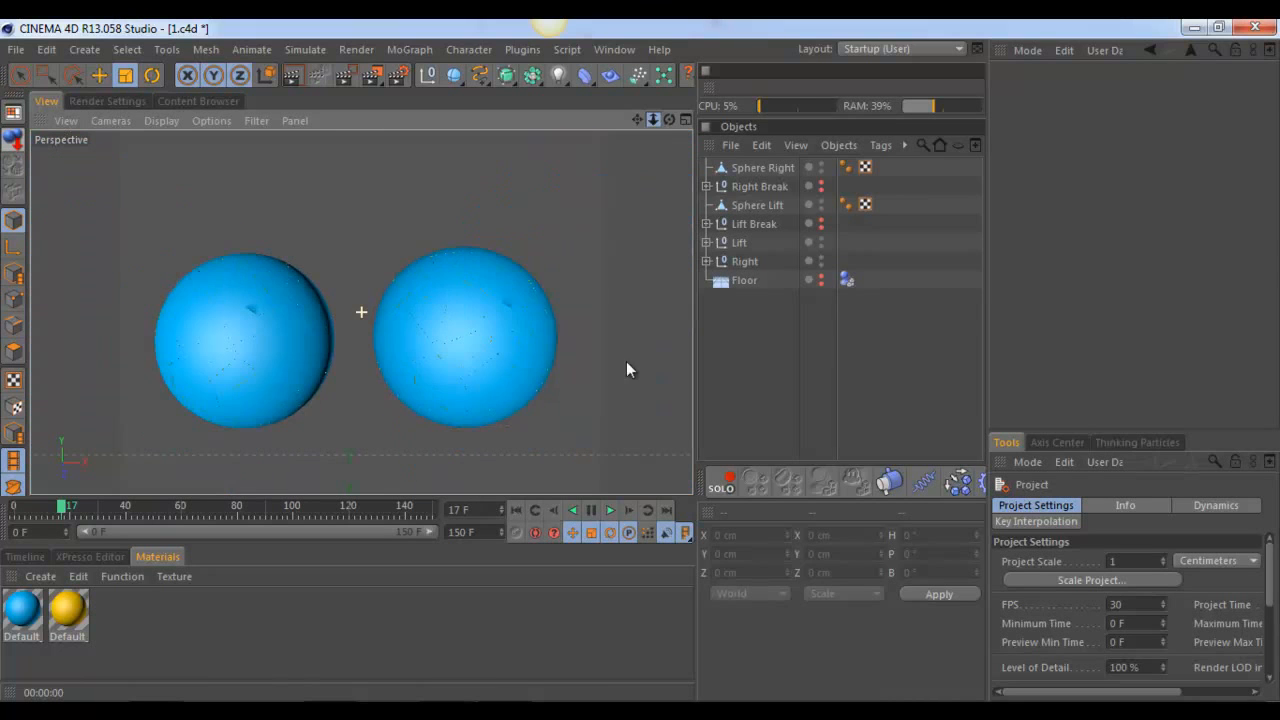
drag(668, 119, 640, 362)
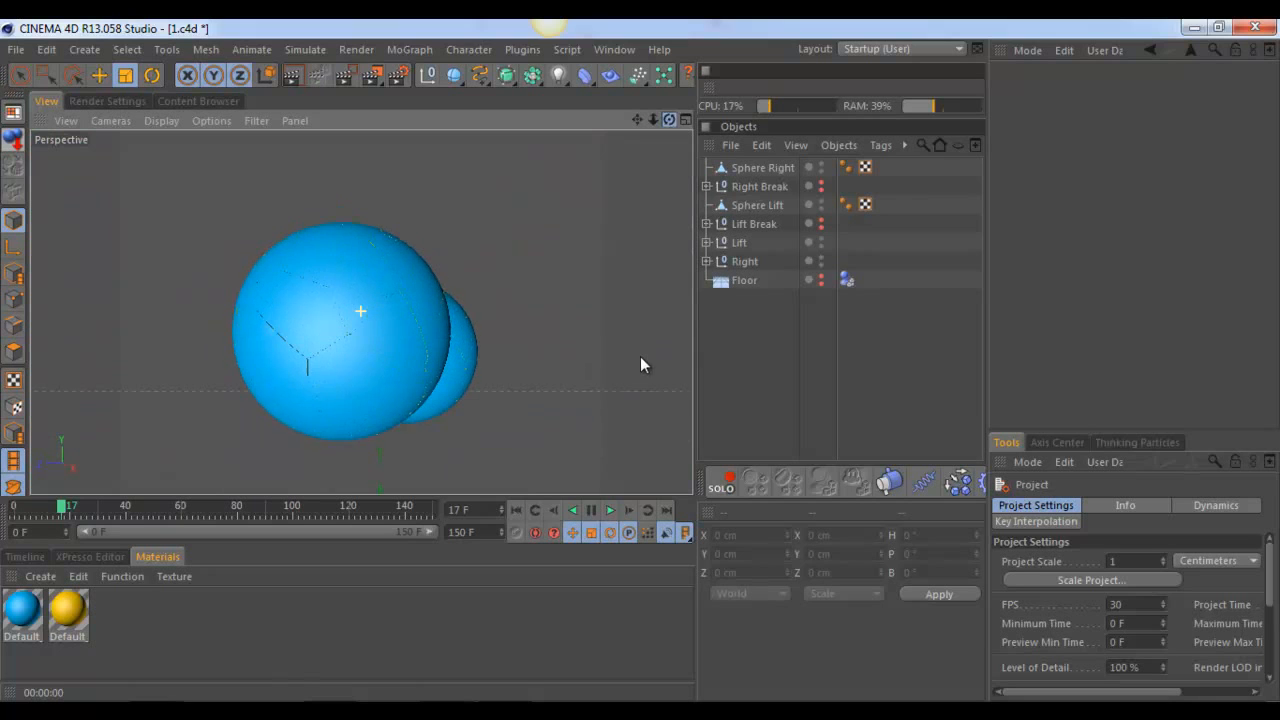
click(281, 76)
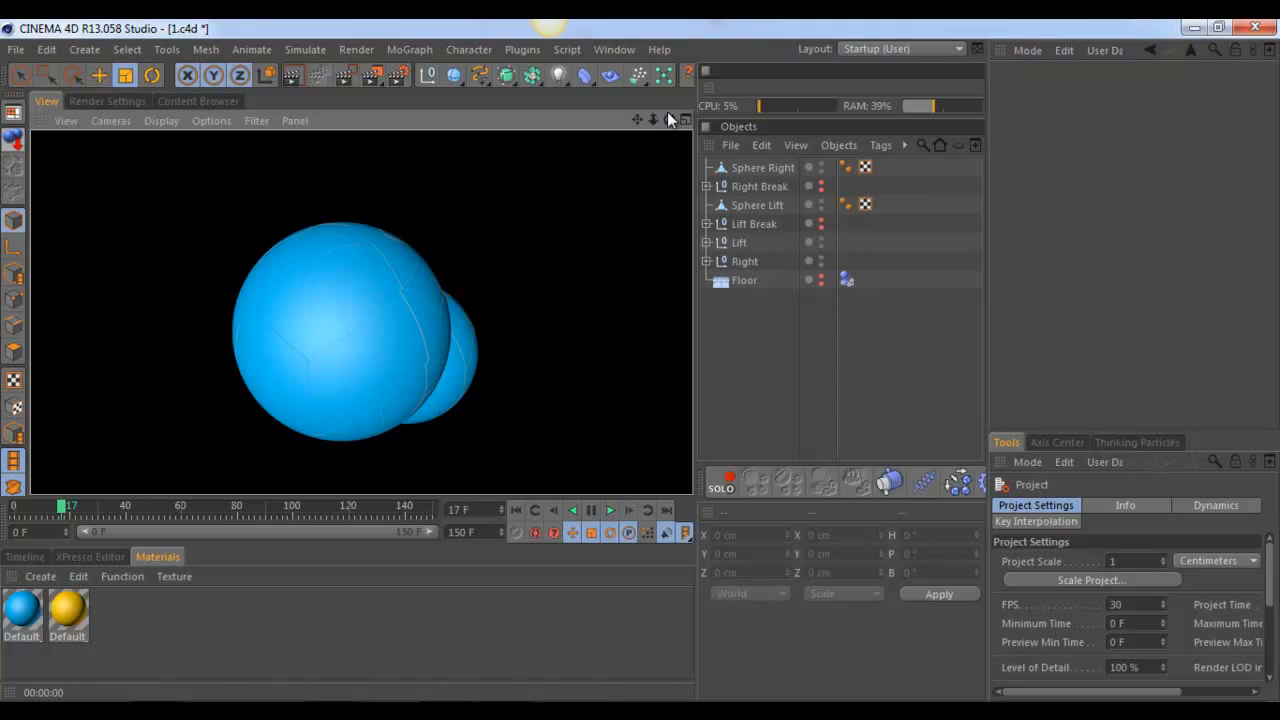
drag(669, 119, 632, 369)
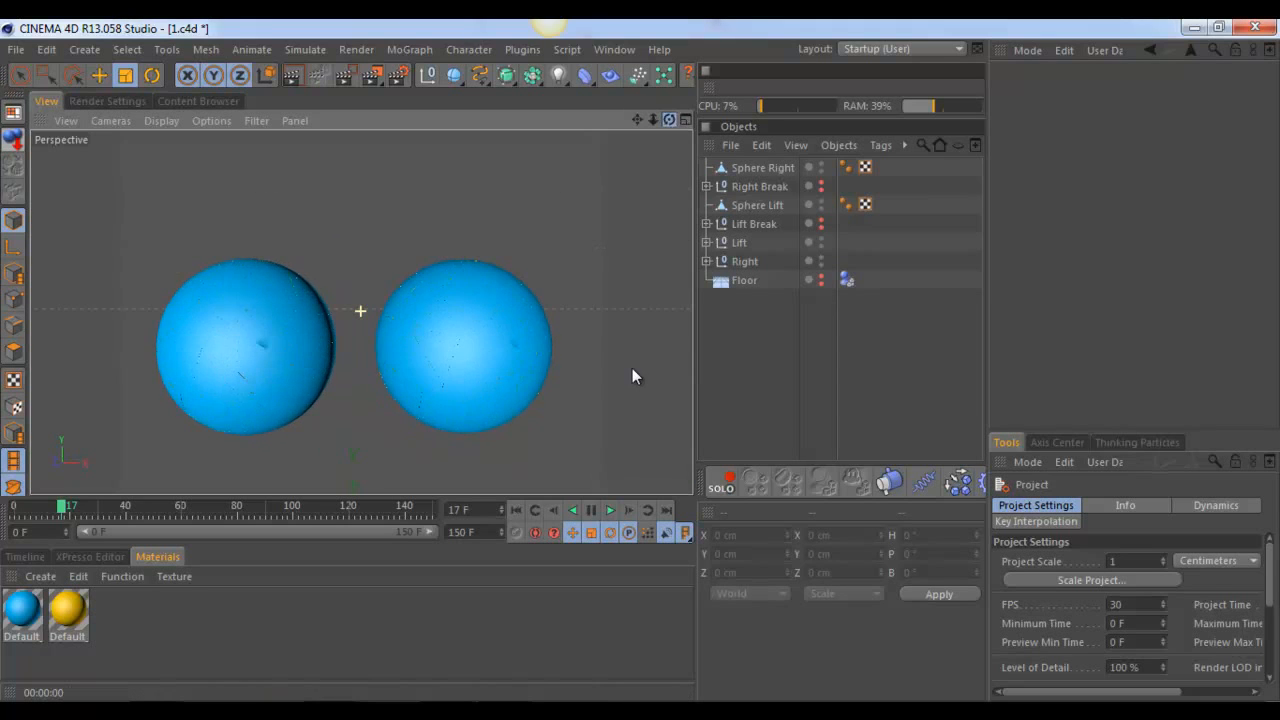
Step: Expand the Right and Lift groups, and move the timeline from the start to frame 17
click(761, 317)
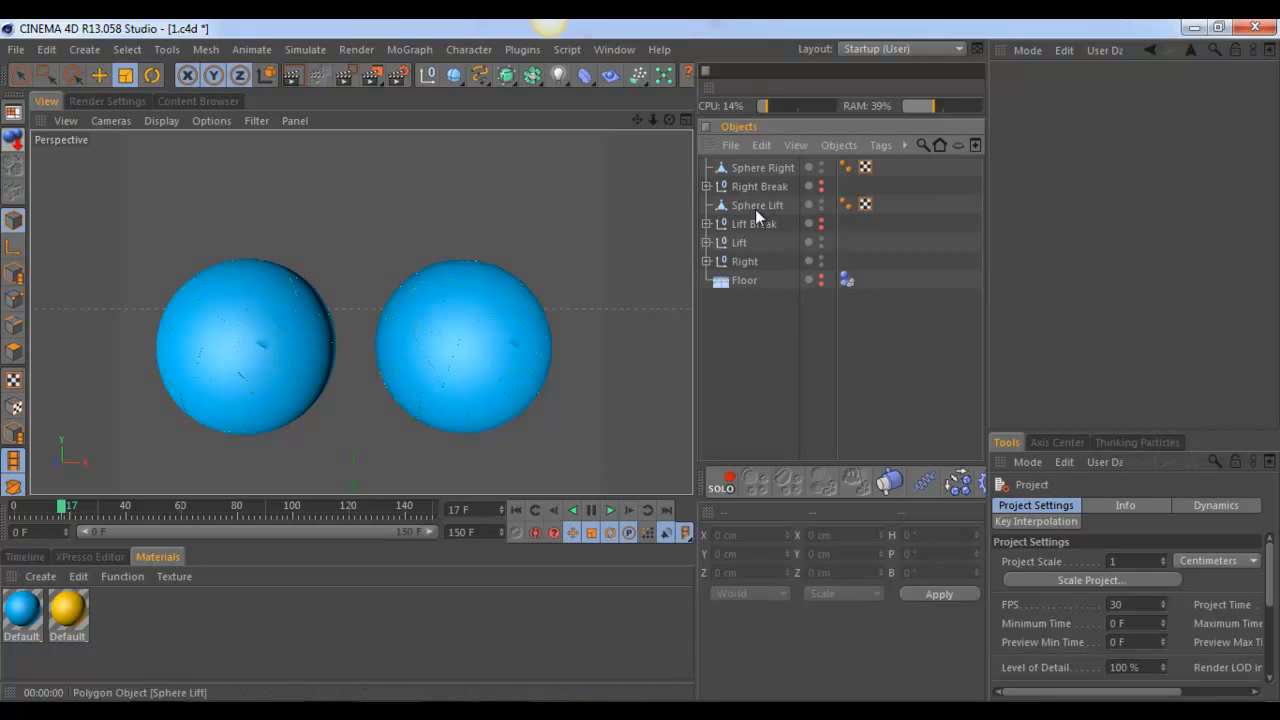
click(705, 261)
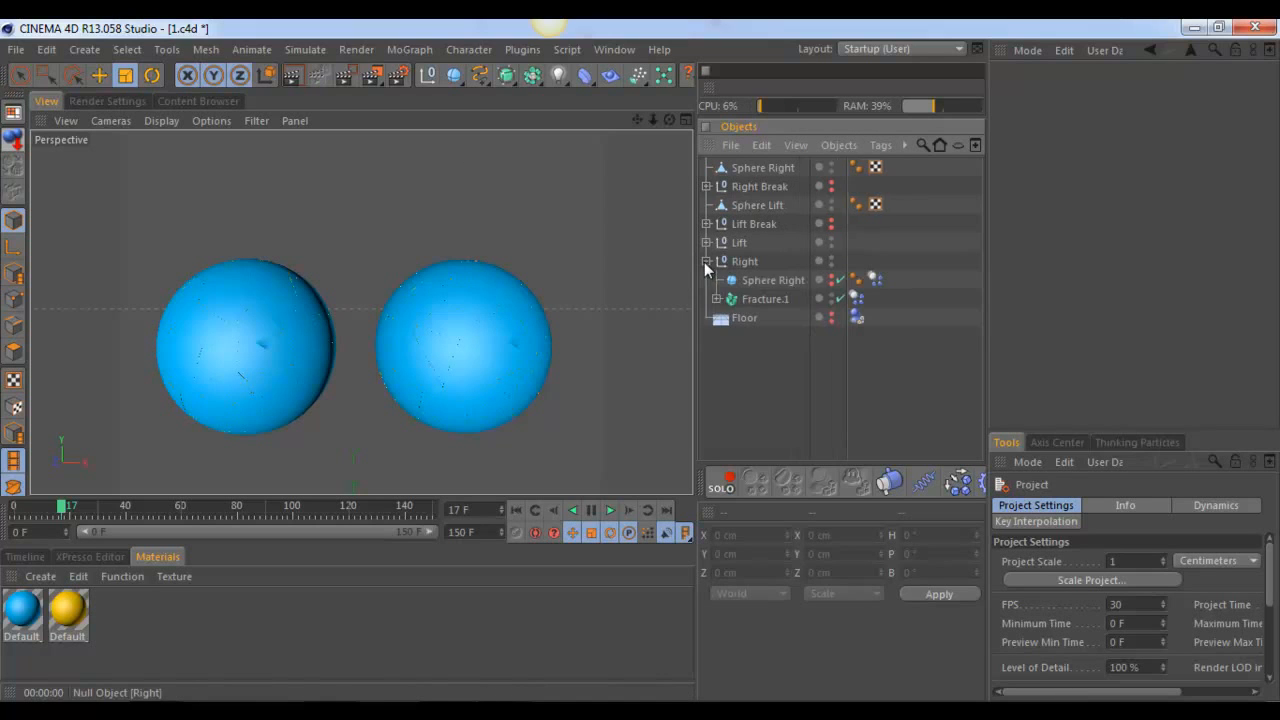
click(707, 243)
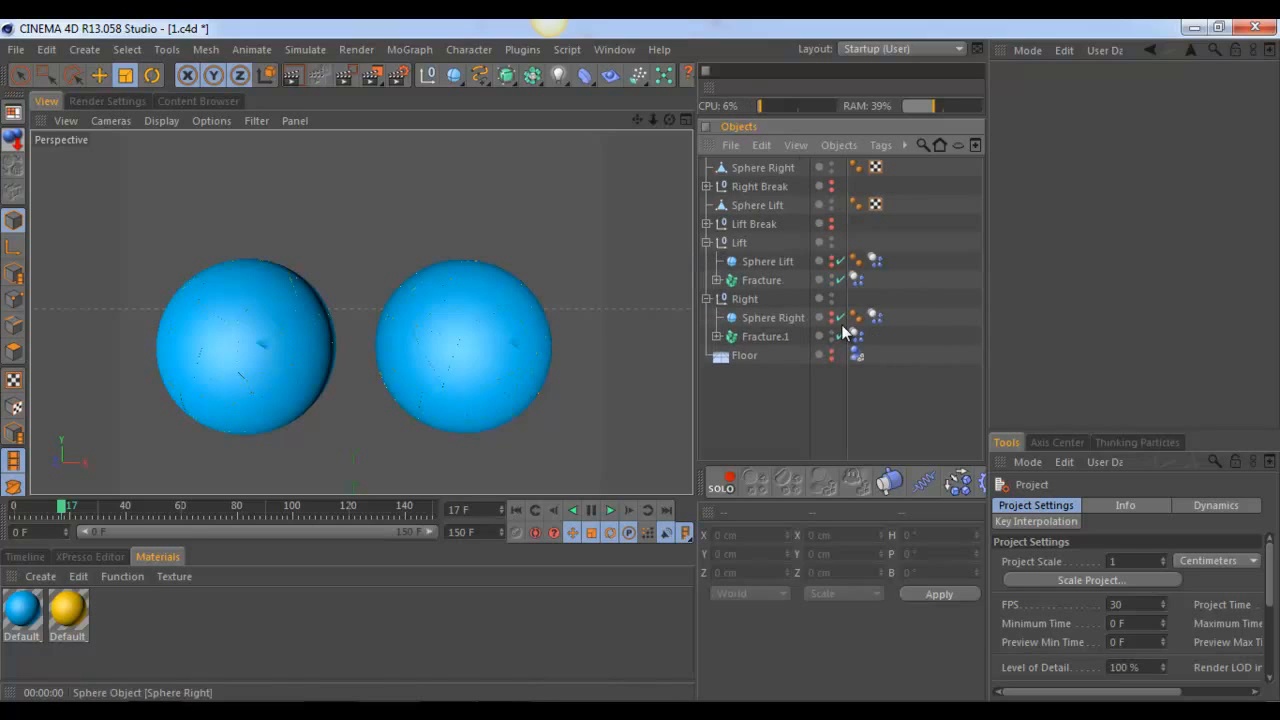
click(515, 509)
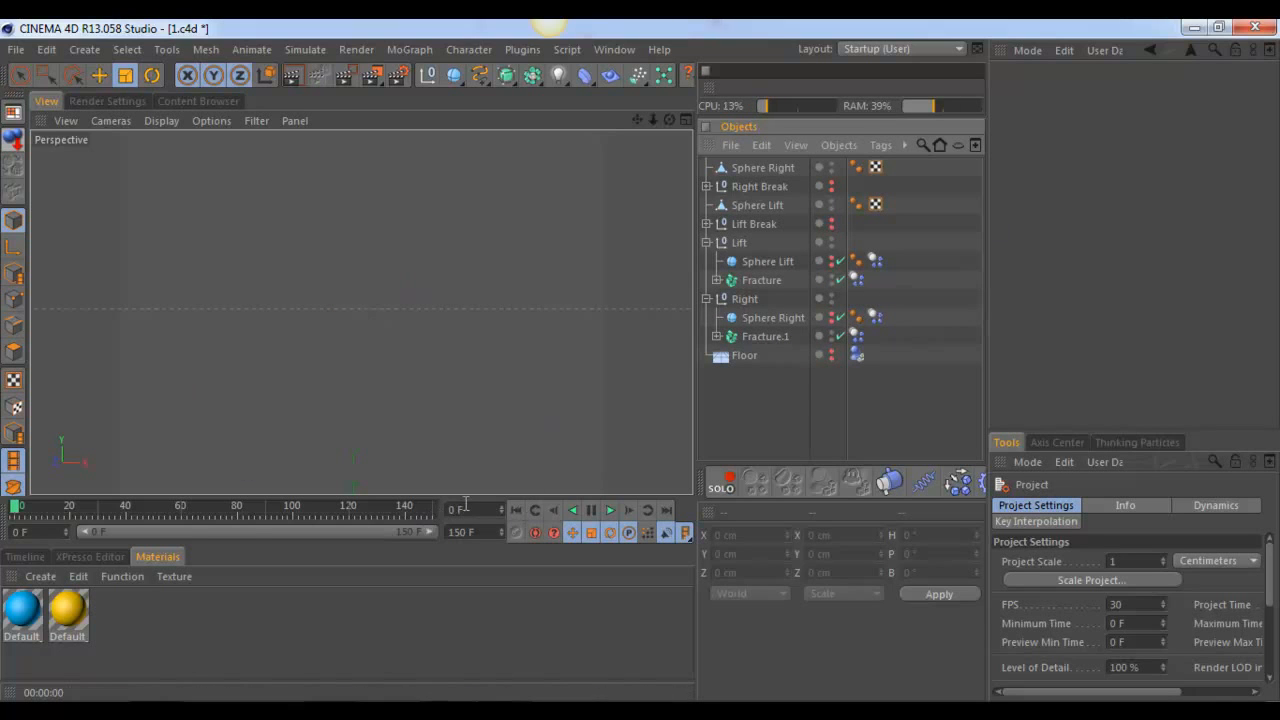
drag(478, 510, 243, 480)
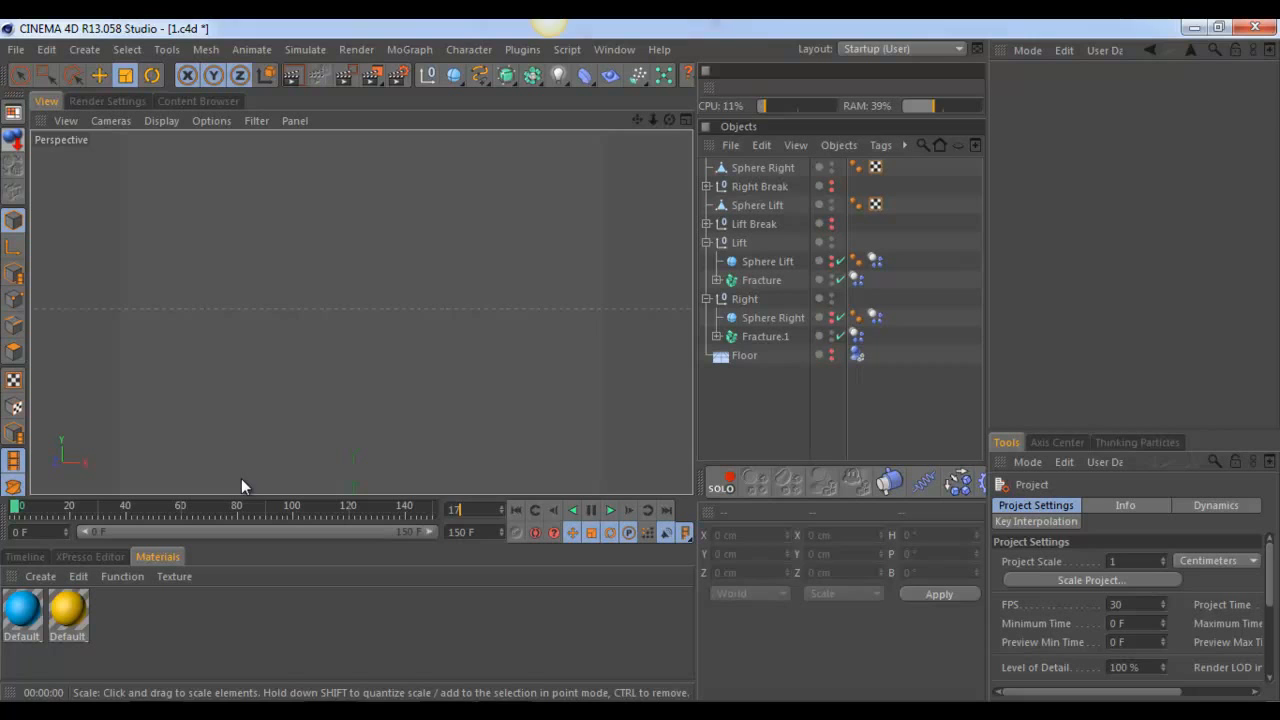
text(17)
key(Return)
Step: Set the collision Shape to Off on the Dynamics Body tags of Fracture and Fracture.1 and keyframe it at frame 17
click(856, 336)
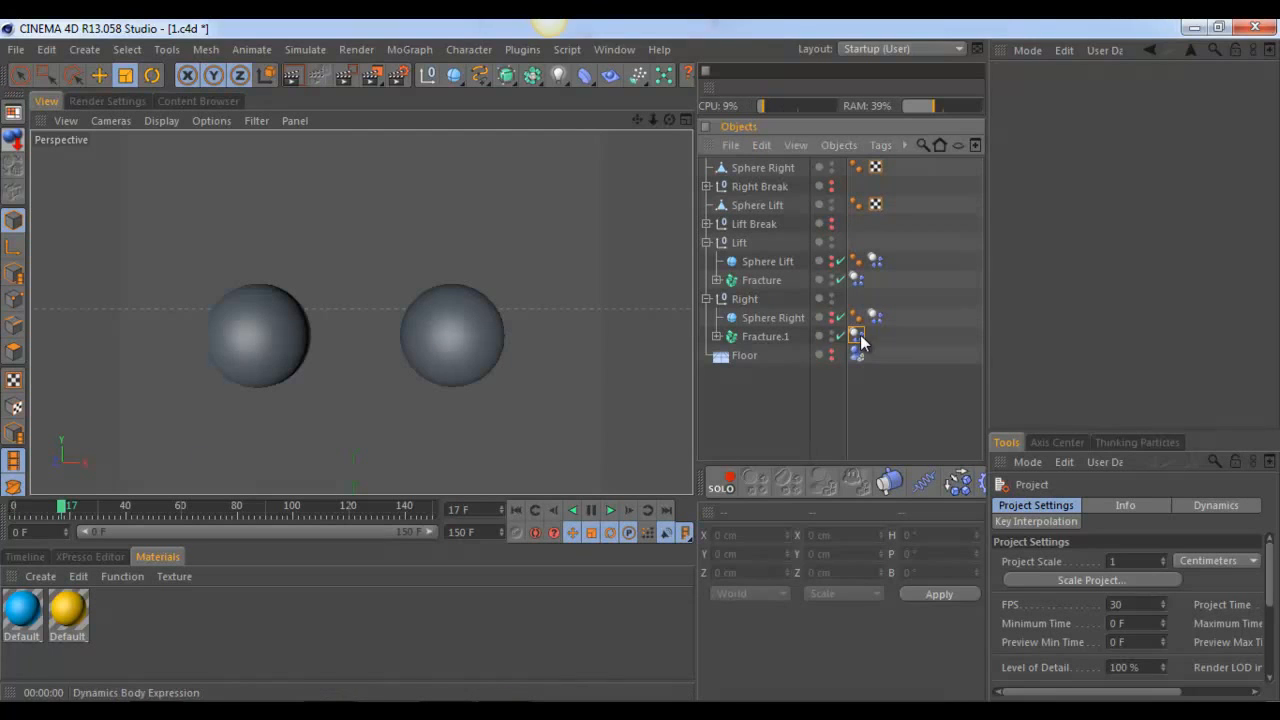
ctrl+click(855, 279)
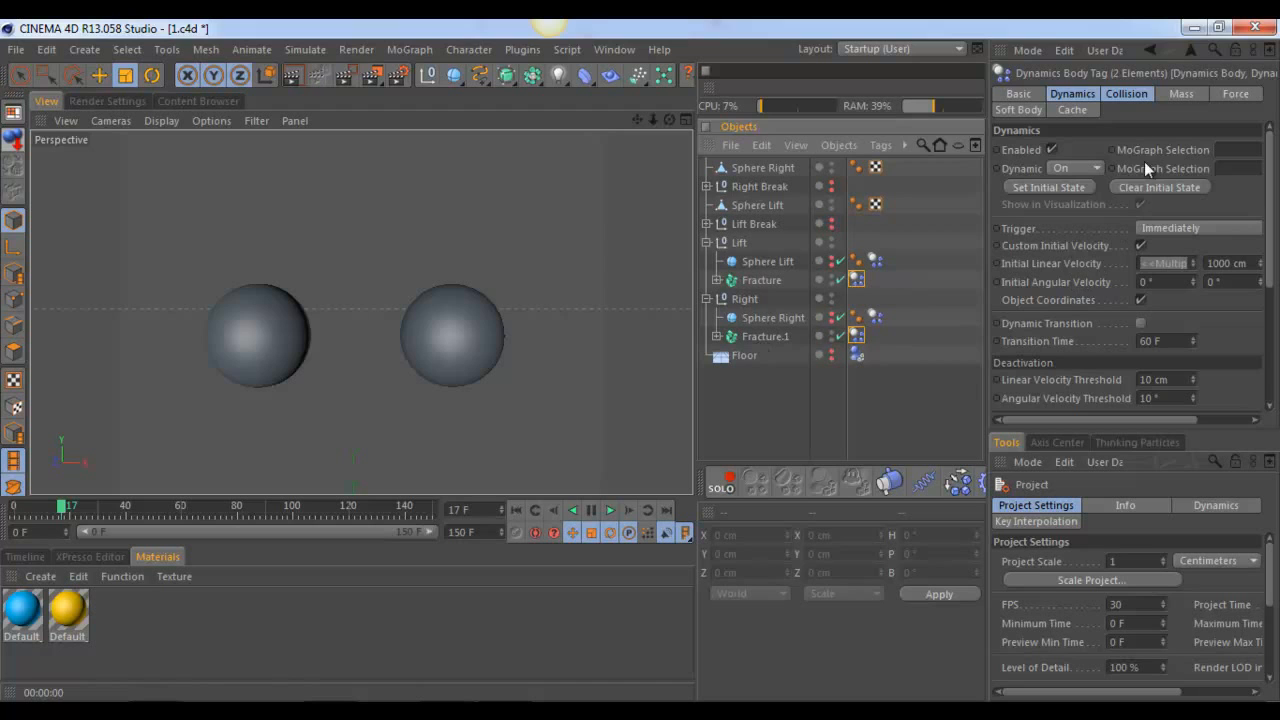
click(1125, 94)
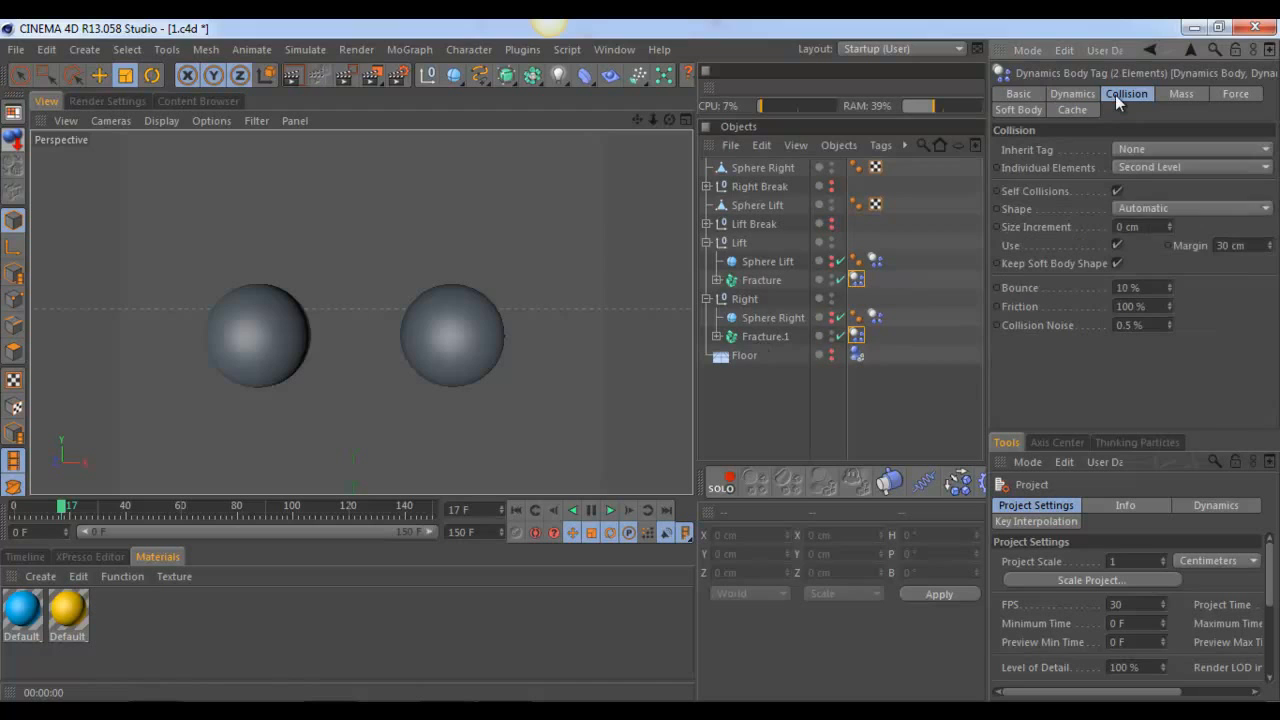
click(1136, 207)
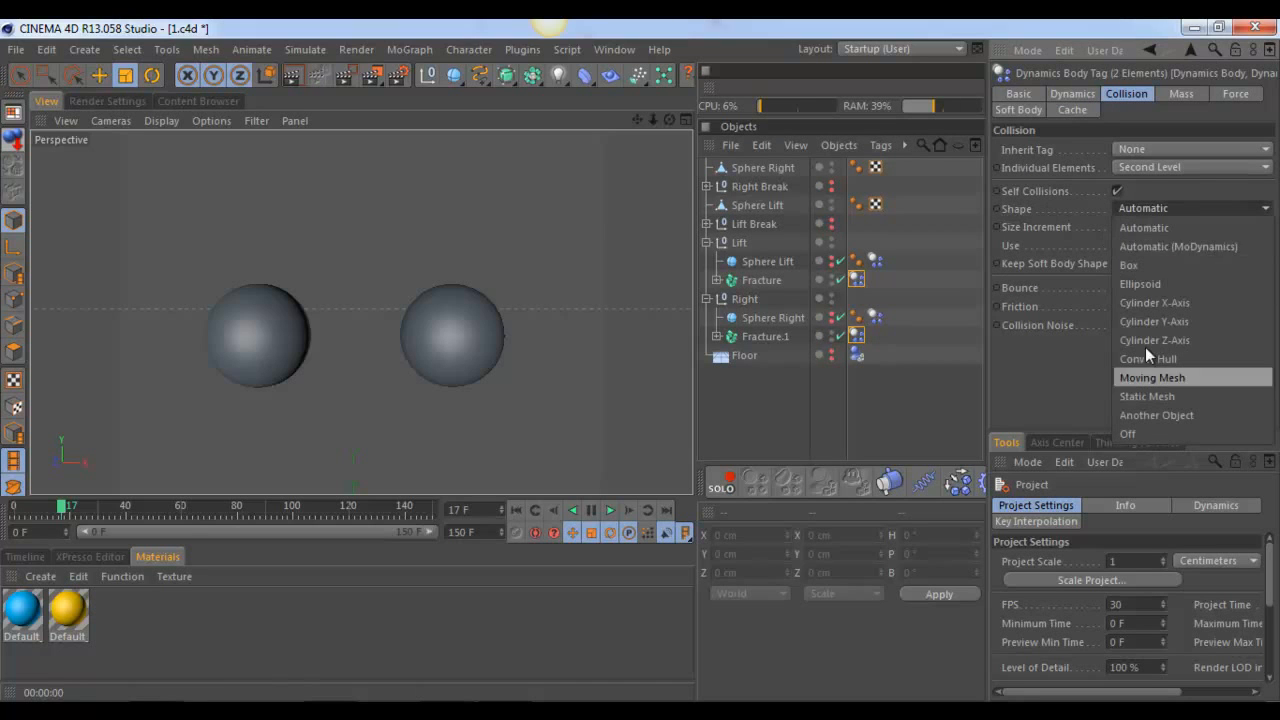
click(1142, 432)
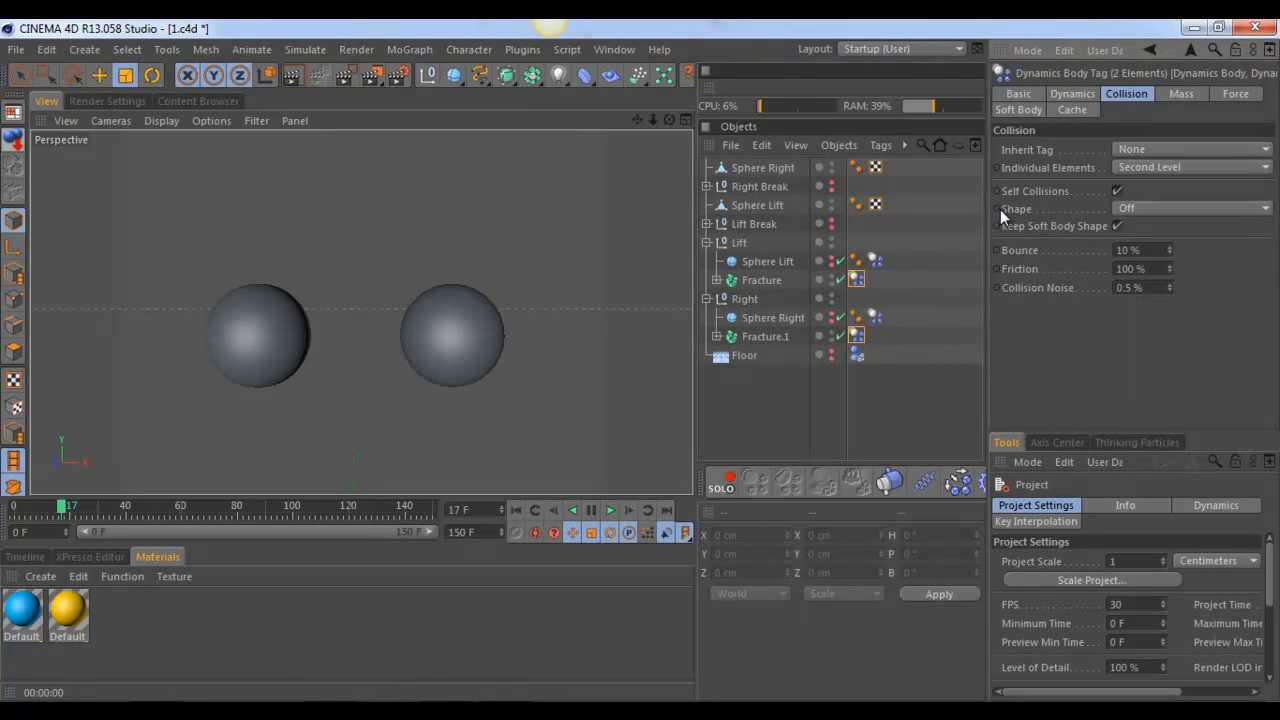
click(1207, 205)
click(1200, 226)
click(1119, 205)
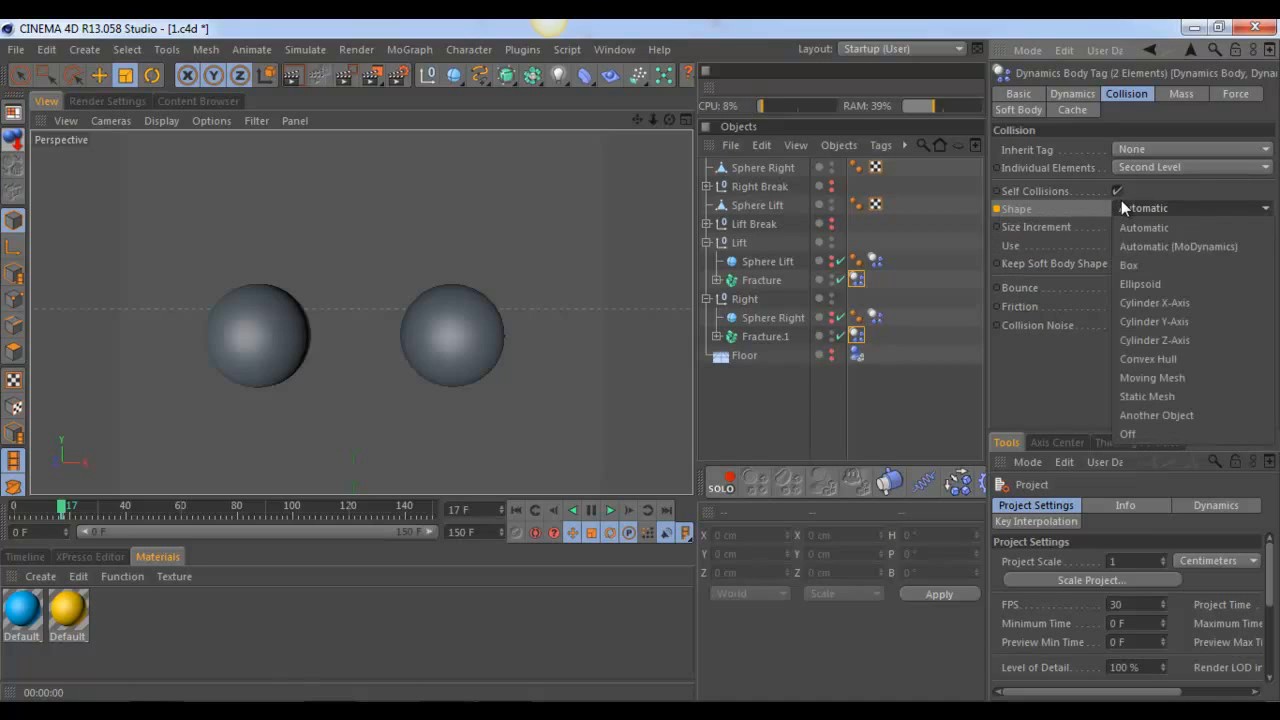
click(1096, 204)
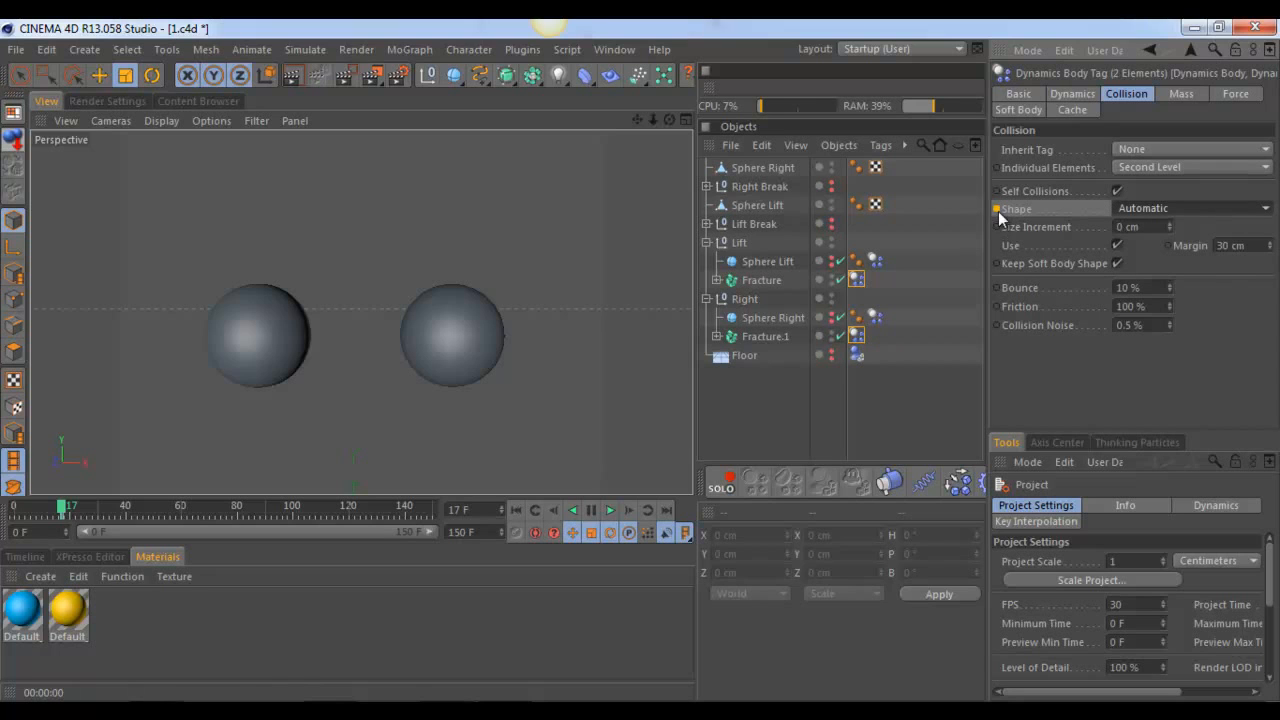
Step: Keyframe the collision Shape of both tags as Automatic at frame 18 and return to the start of the animation
click(623, 512)
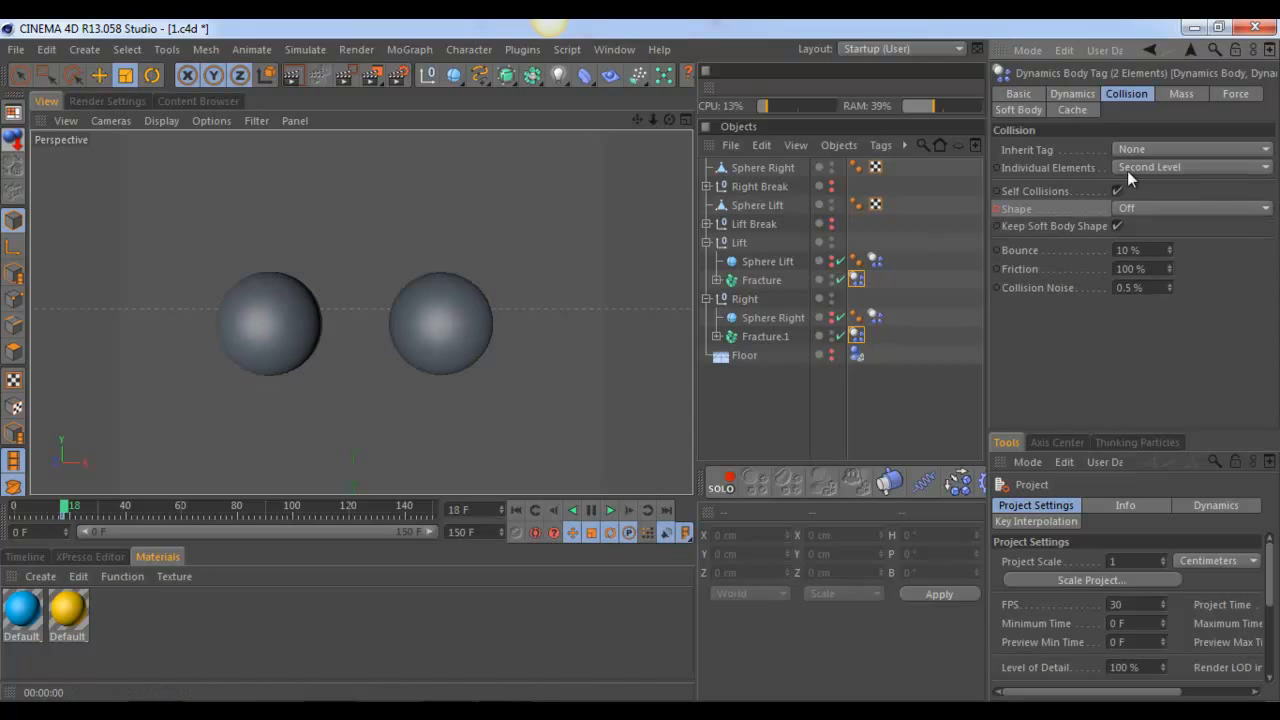
click(1150, 208)
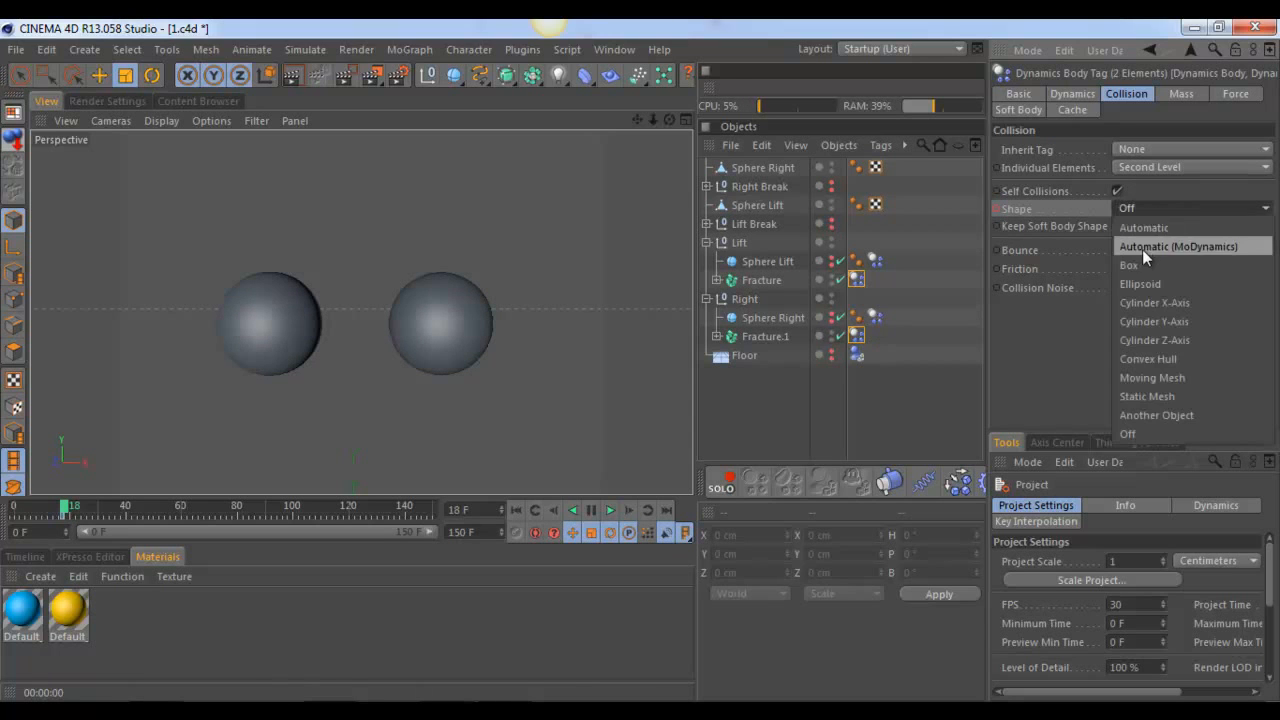
click(1110, 229)
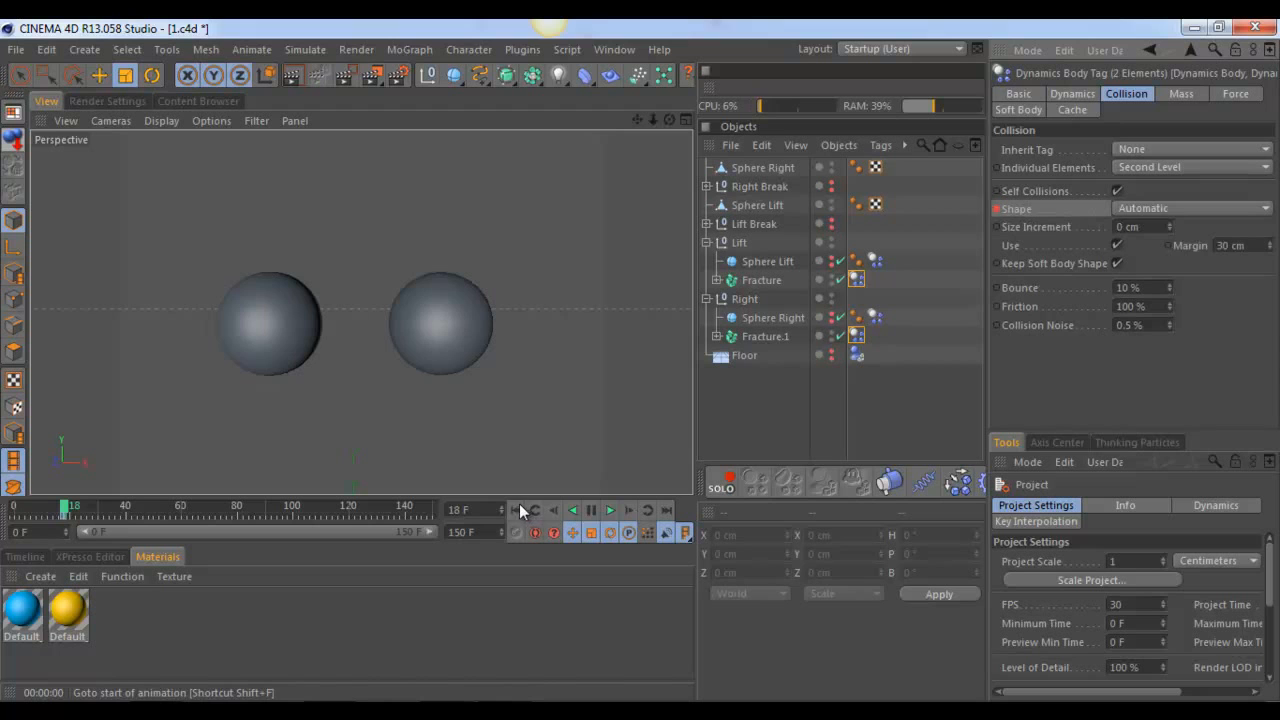
click(519, 510)
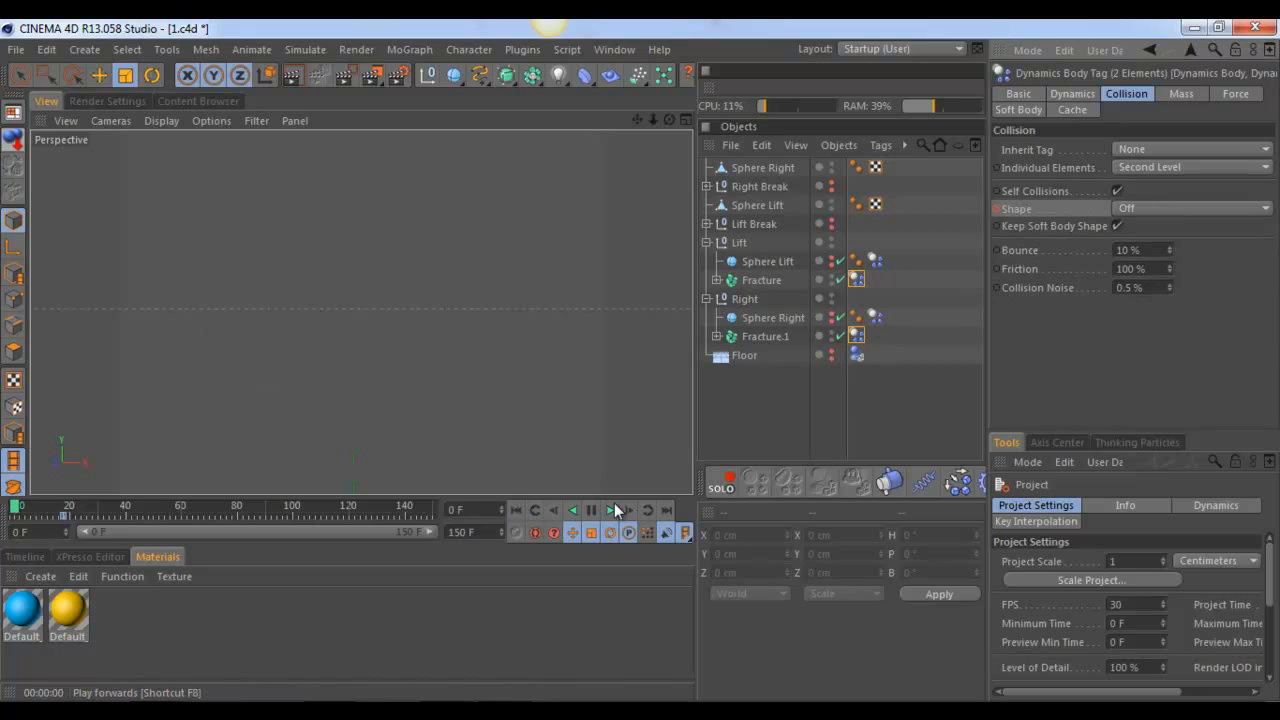
Step: Play the animation to frame 17, render the view at frames 17 and 18, and advance to frame 19 to examine when the spheres crack
click(612, 510)
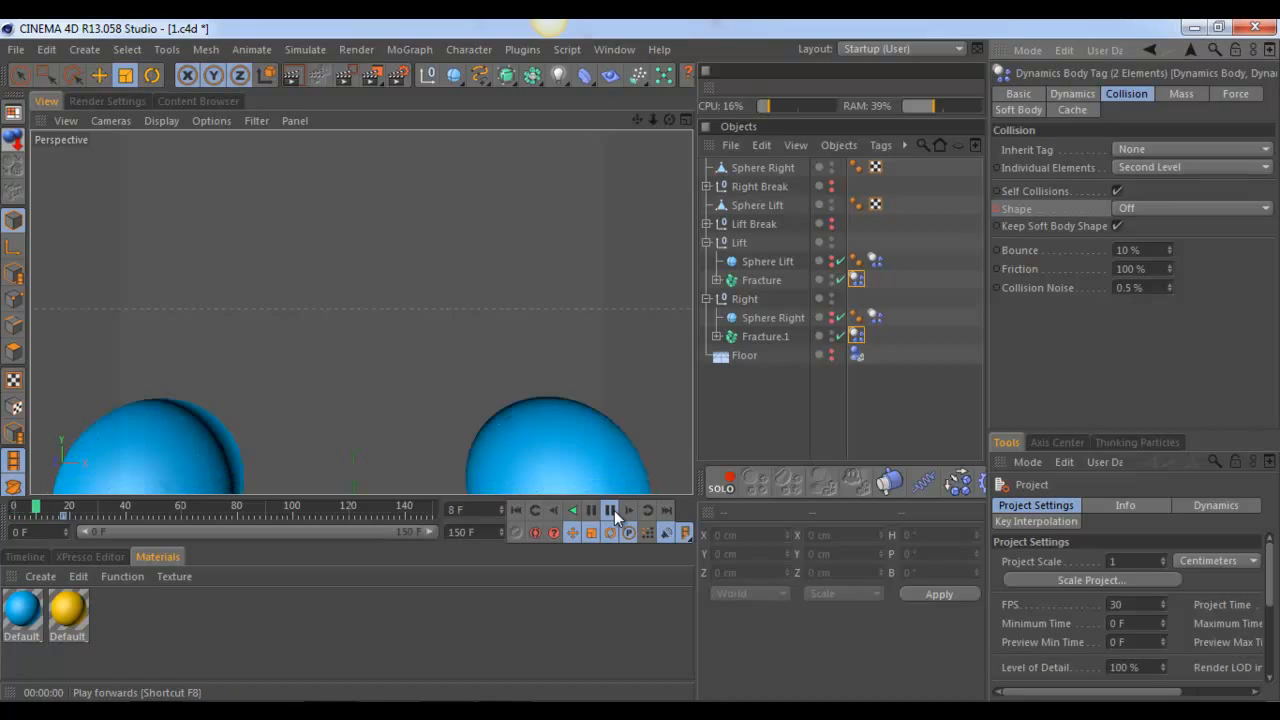
click(614, 511)
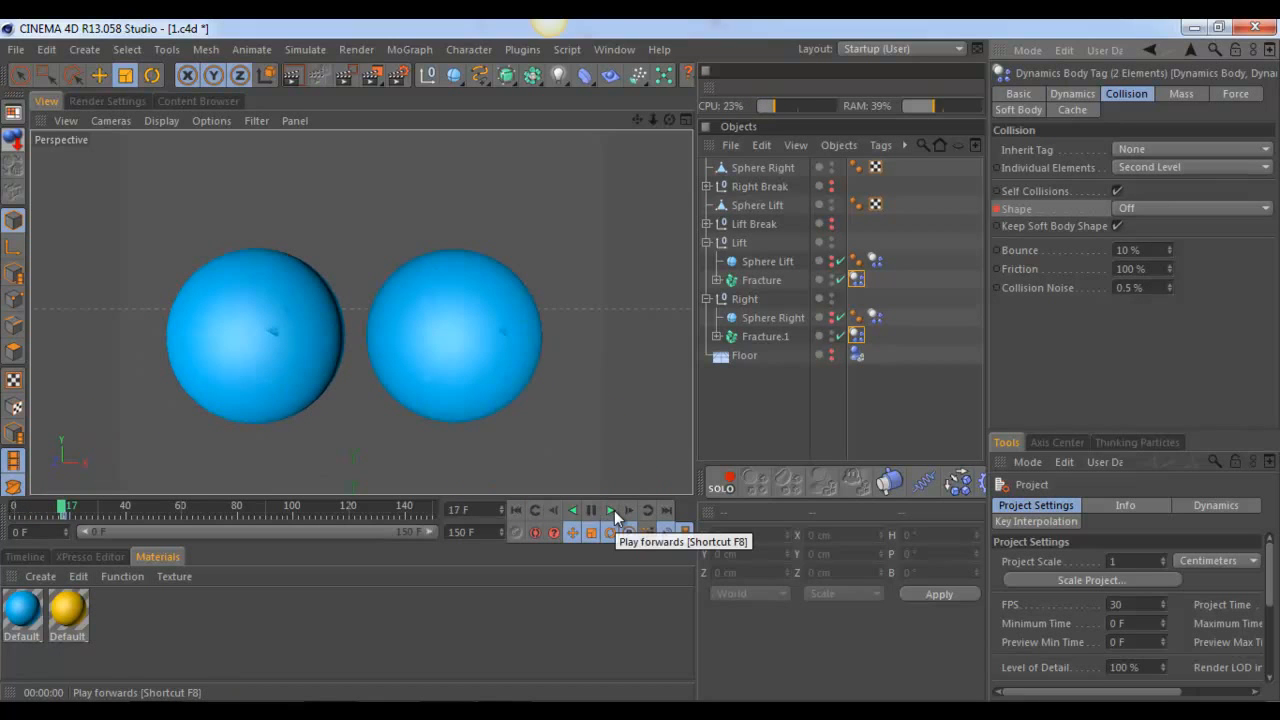
click(294, 76)
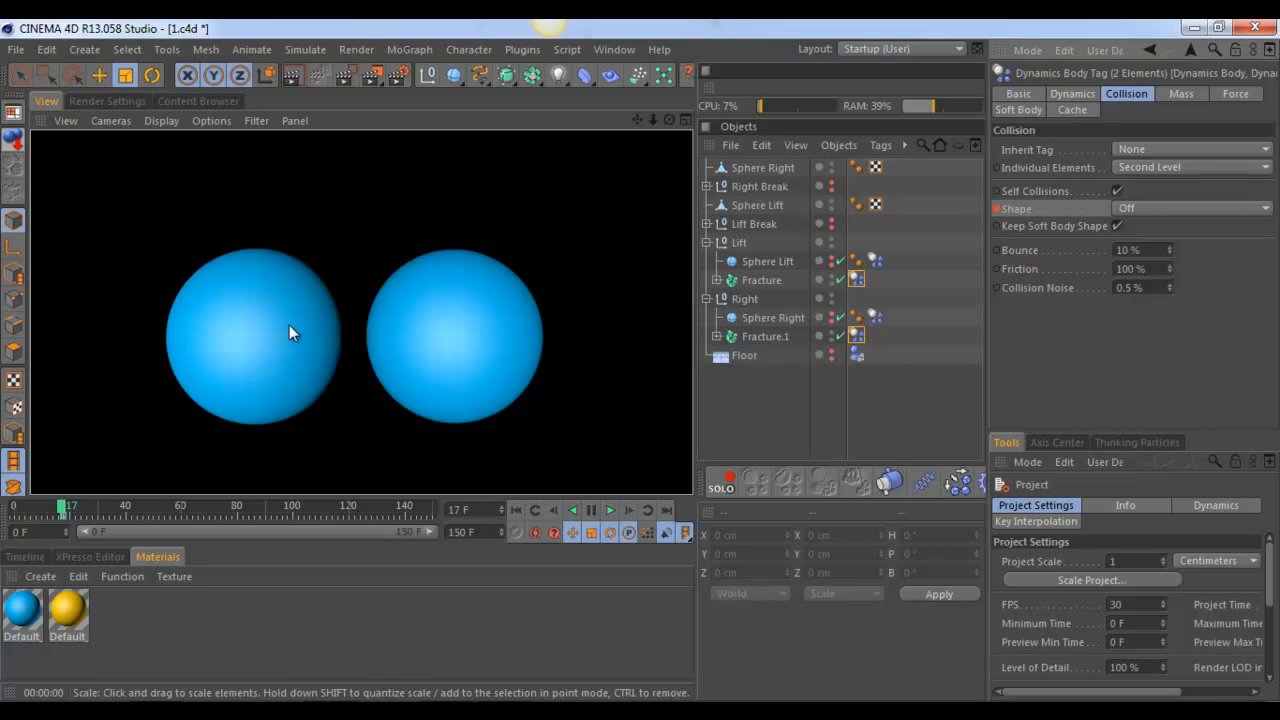
click(631, 510)
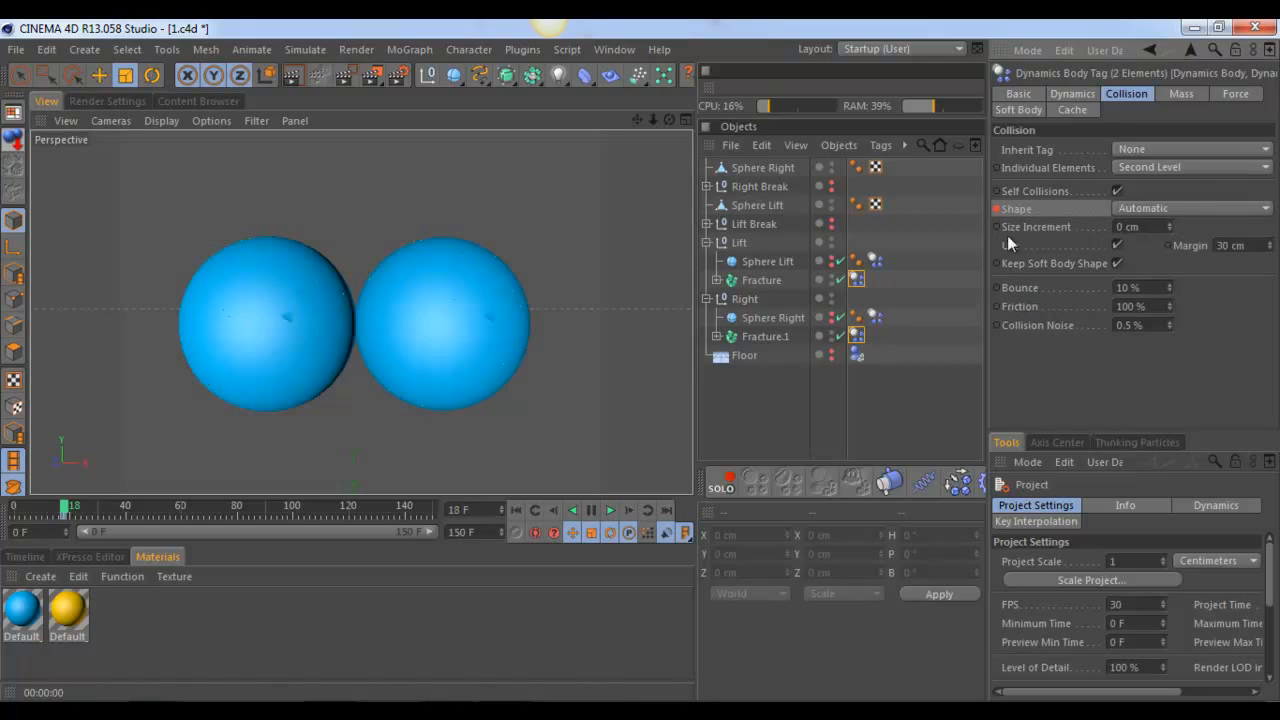
click(318, 74)
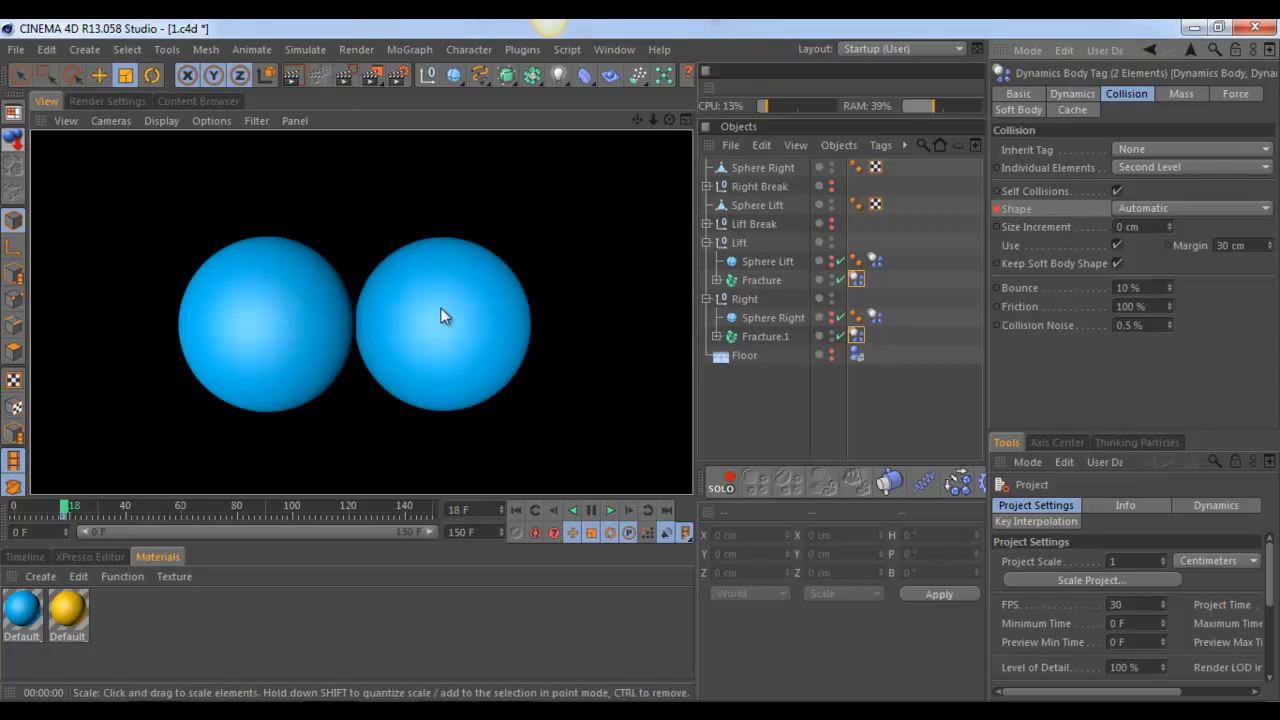
click(627, 511)
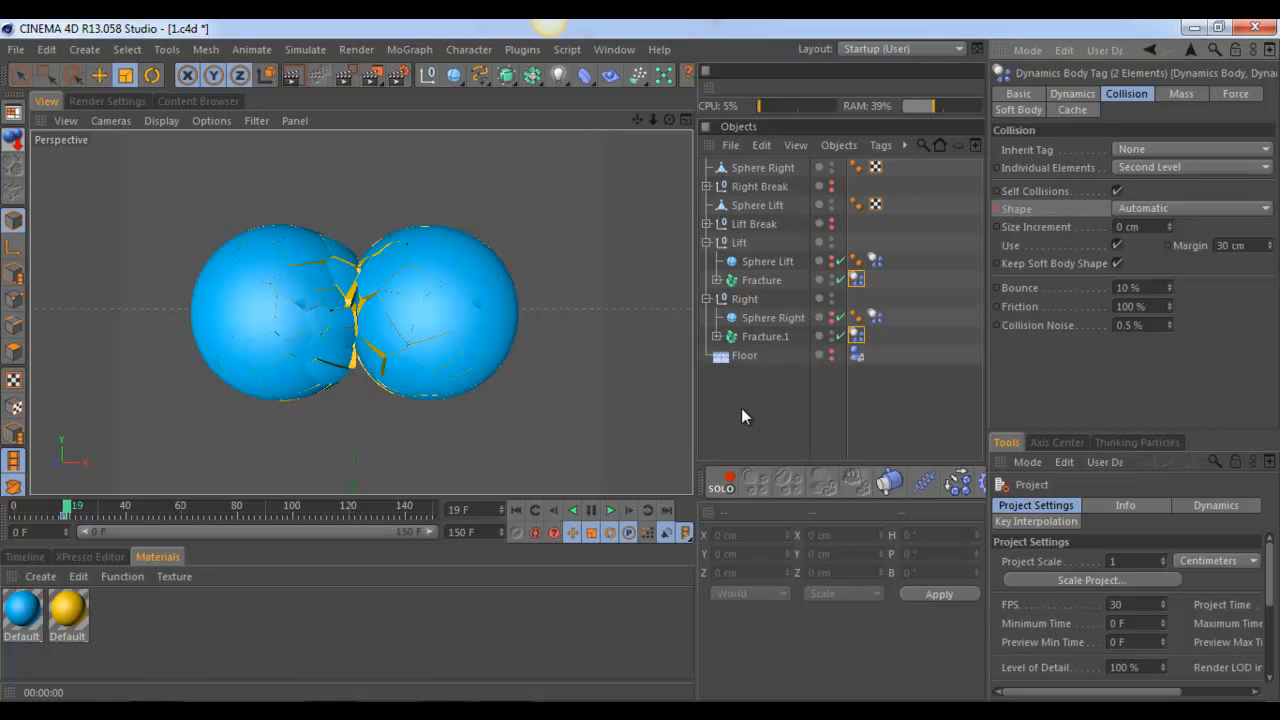
Step: Review the contents of the Lift and Right groups, including Fracture and Fracture.1, and collapse both groups
click(706, 242)
click(706, 261)
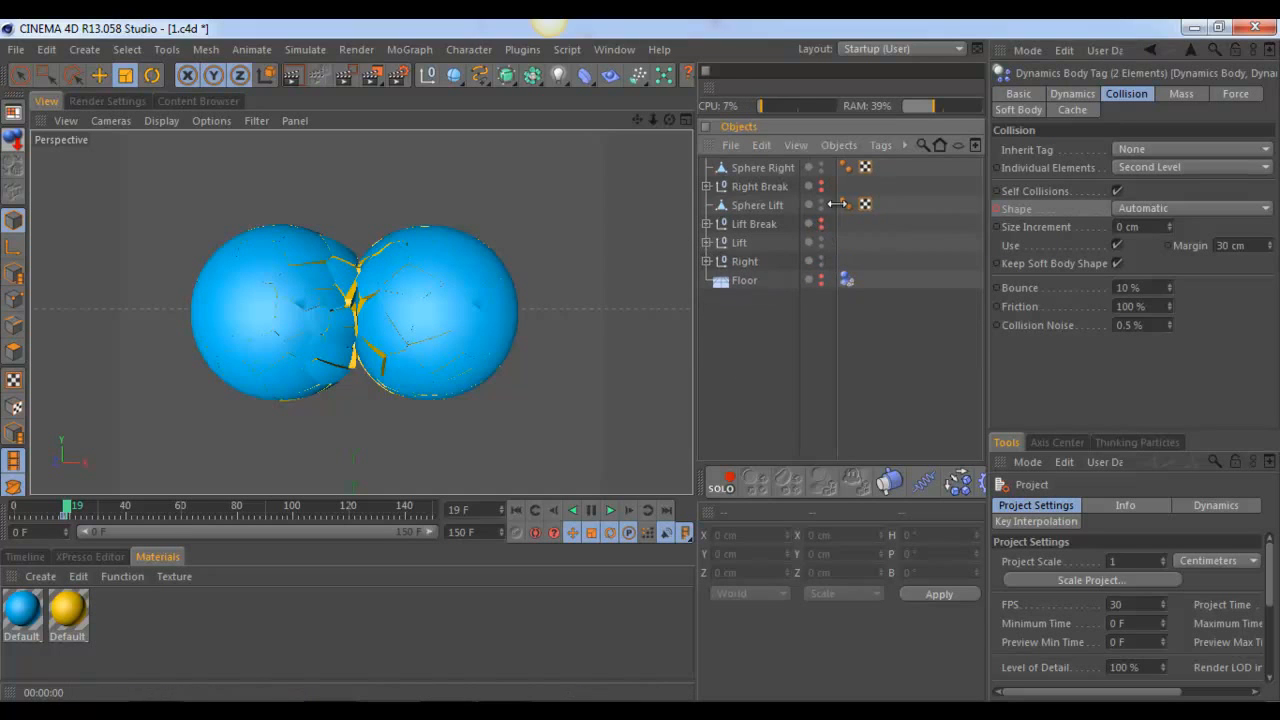
click(721, 242)
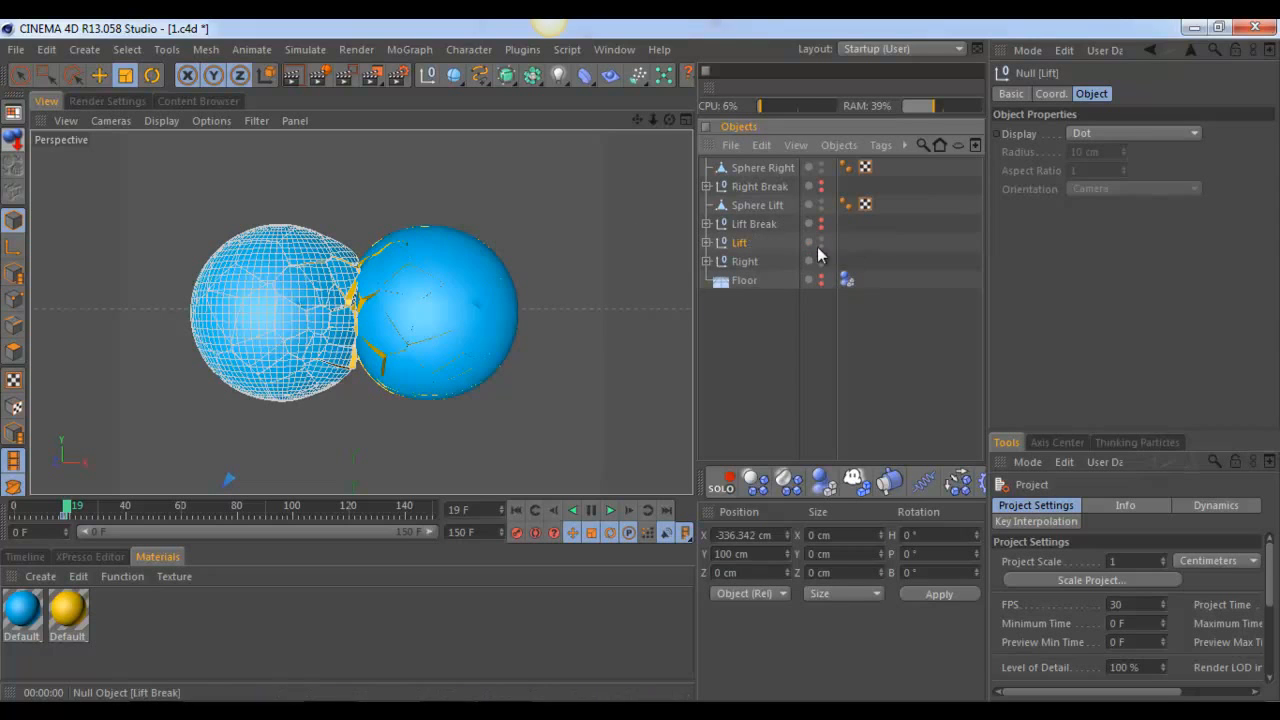
click(707, 242)
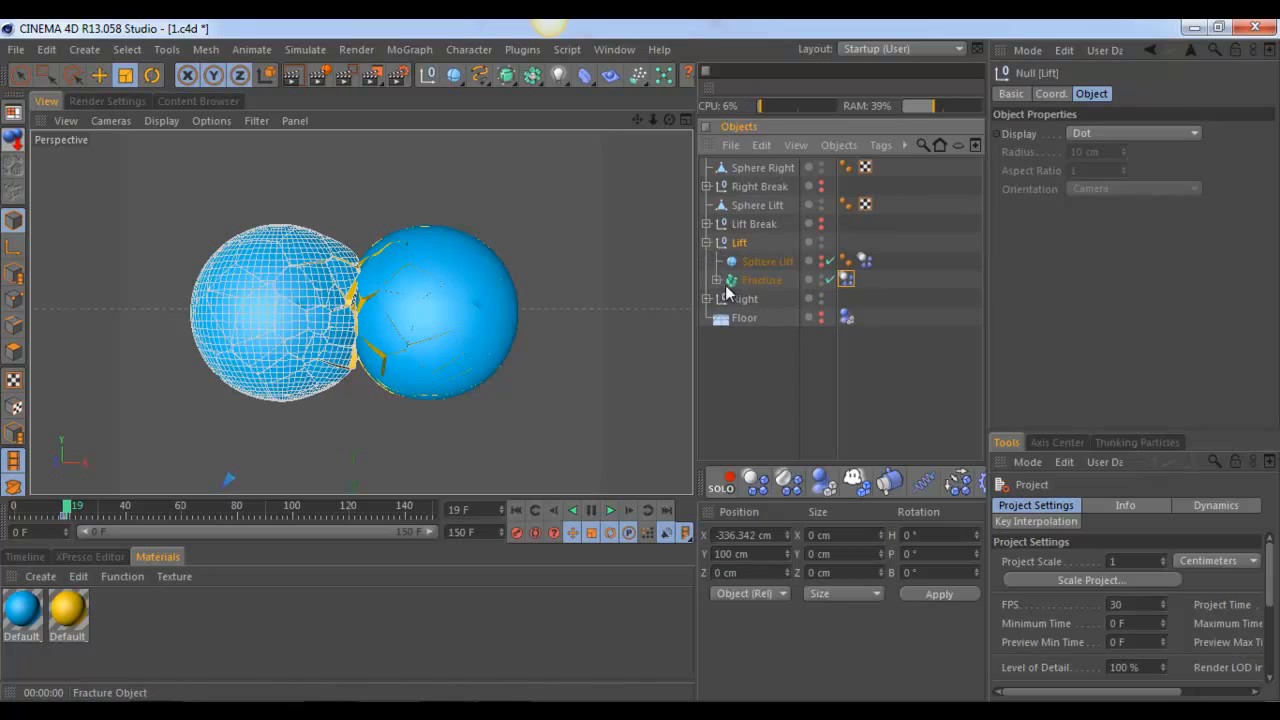
click(724, 282)
click(707, 299)
click(747, 335)
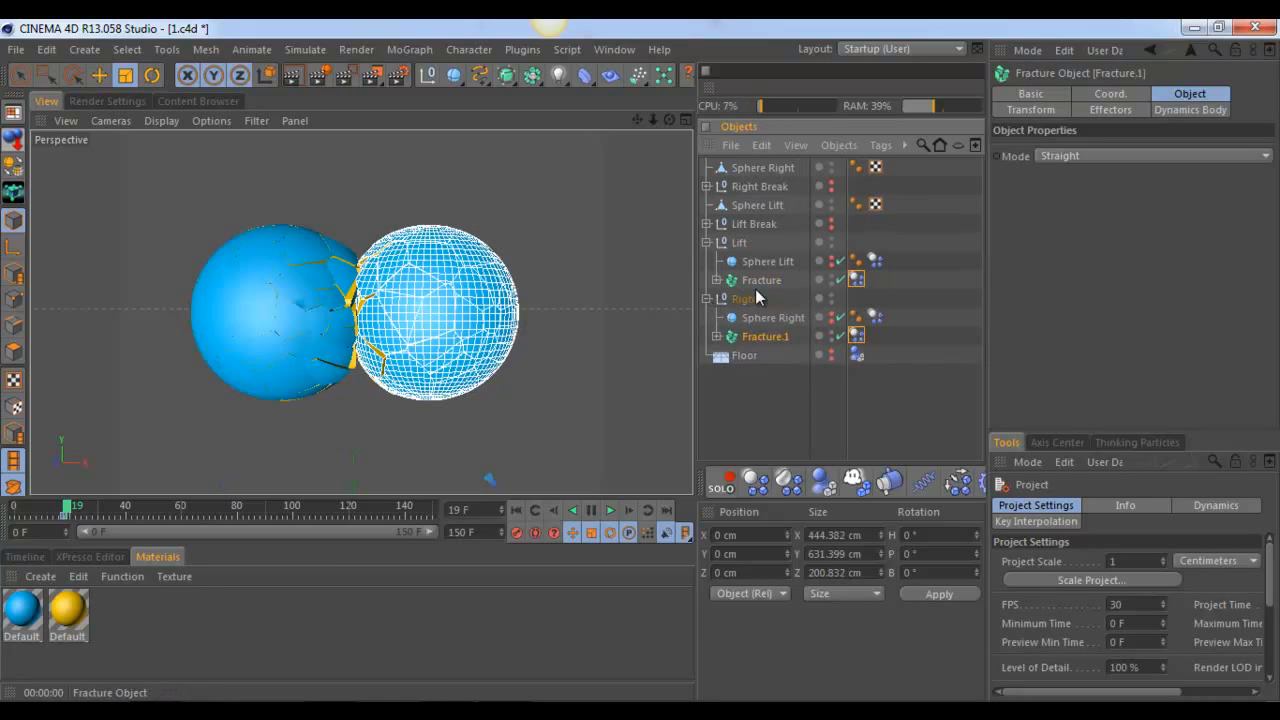
click(707, 298)
click(707, 242)
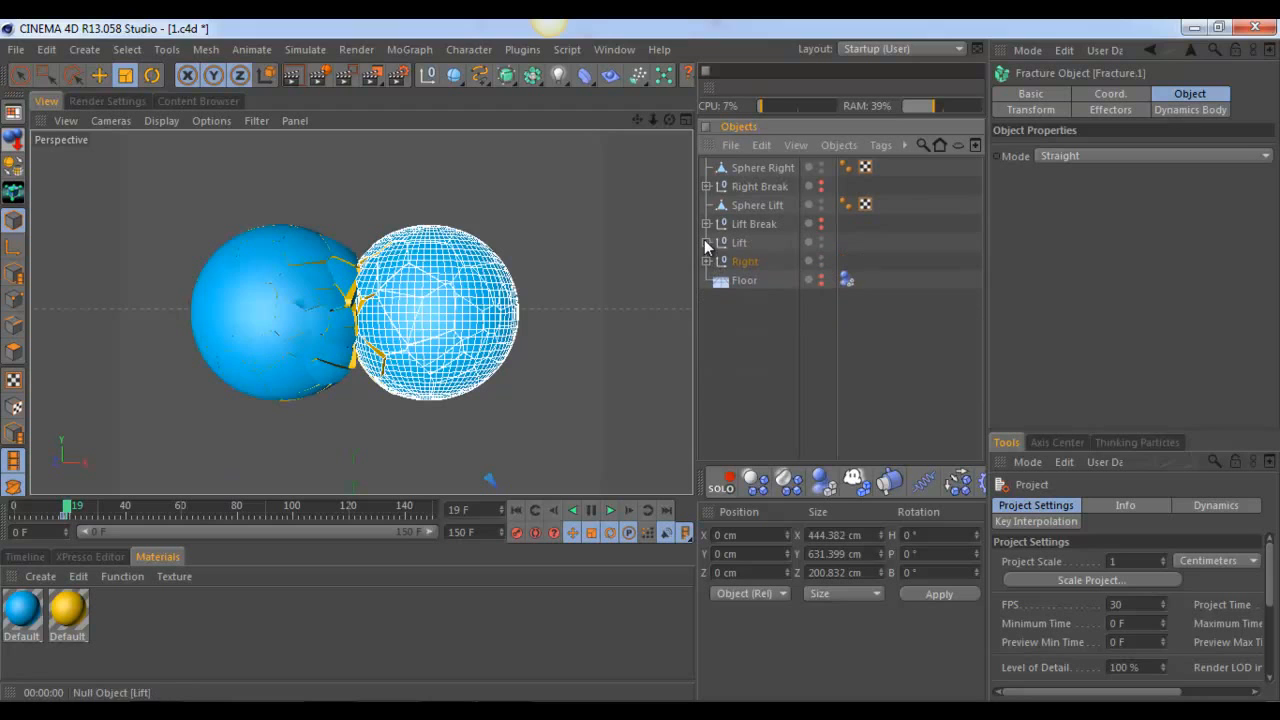
Step: Examine the keyframed motion paths of the Sphere Lift and Sphere Right polygon objects
click(735, 170)
click(749, 205)
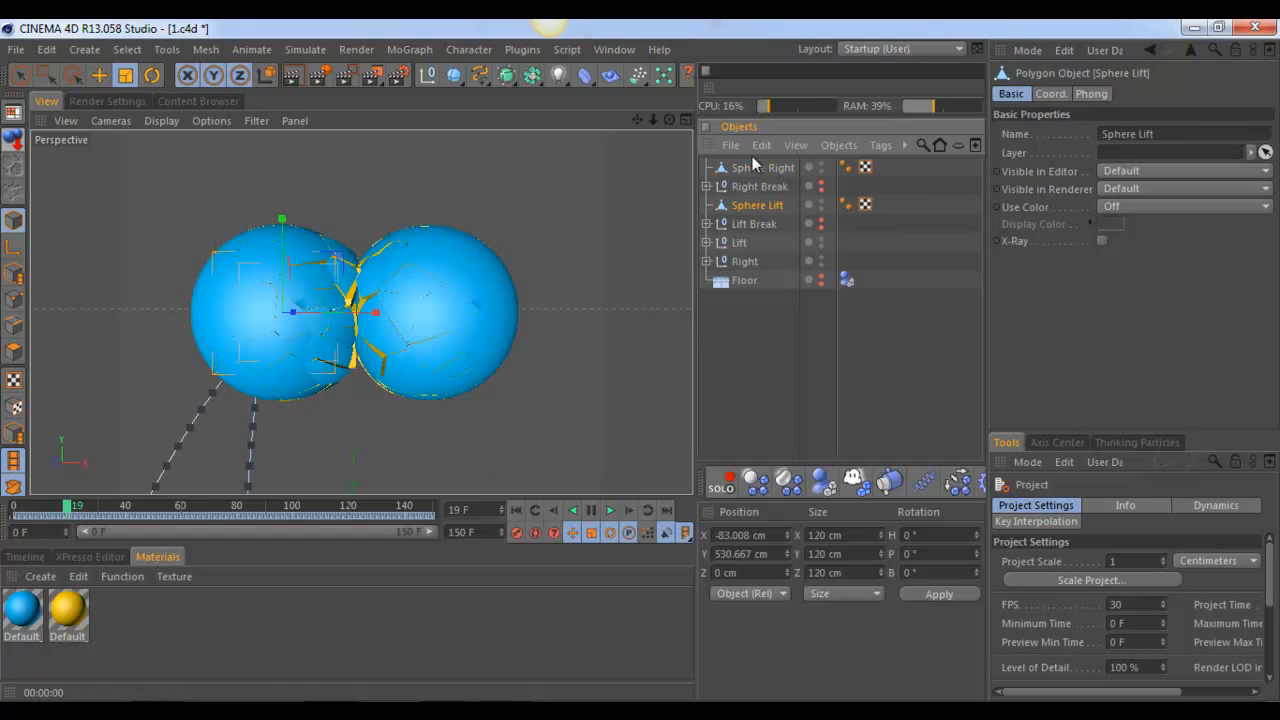
click(746, 168)
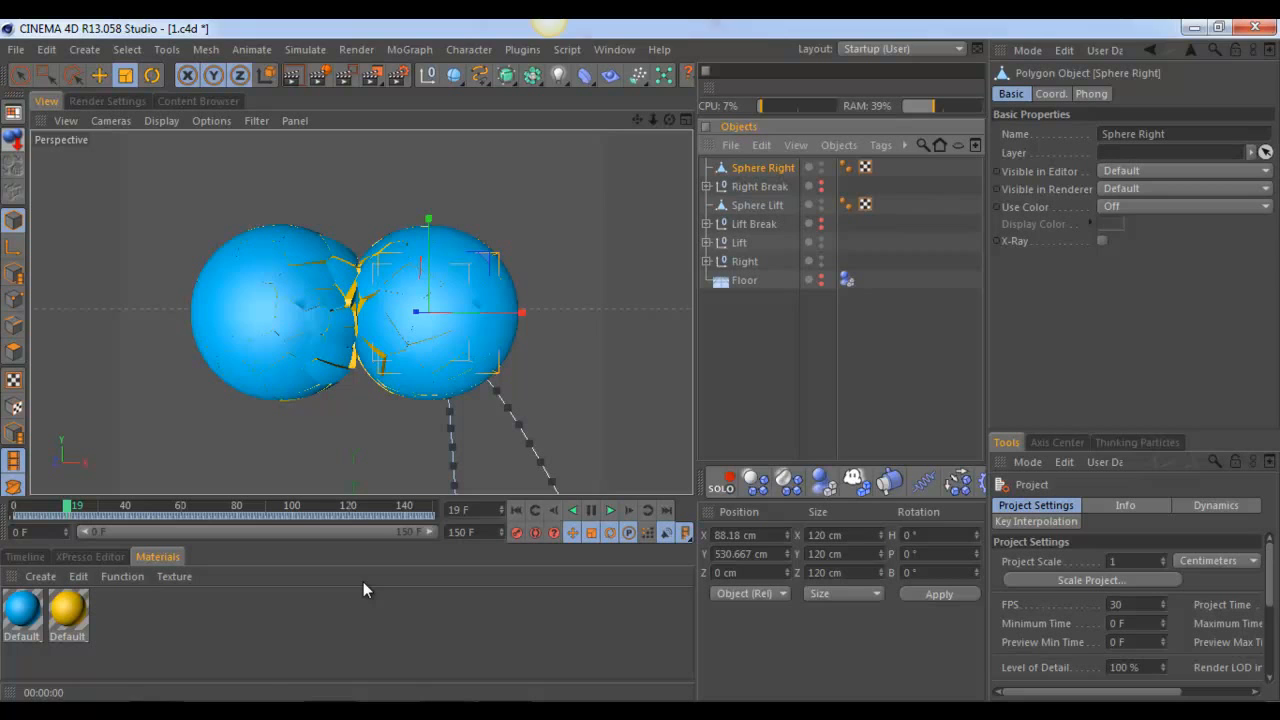
Step: Delete the Lift and Right groups and the Floor object from the scene
click(735, 243)
ctrl+click(737, 261)
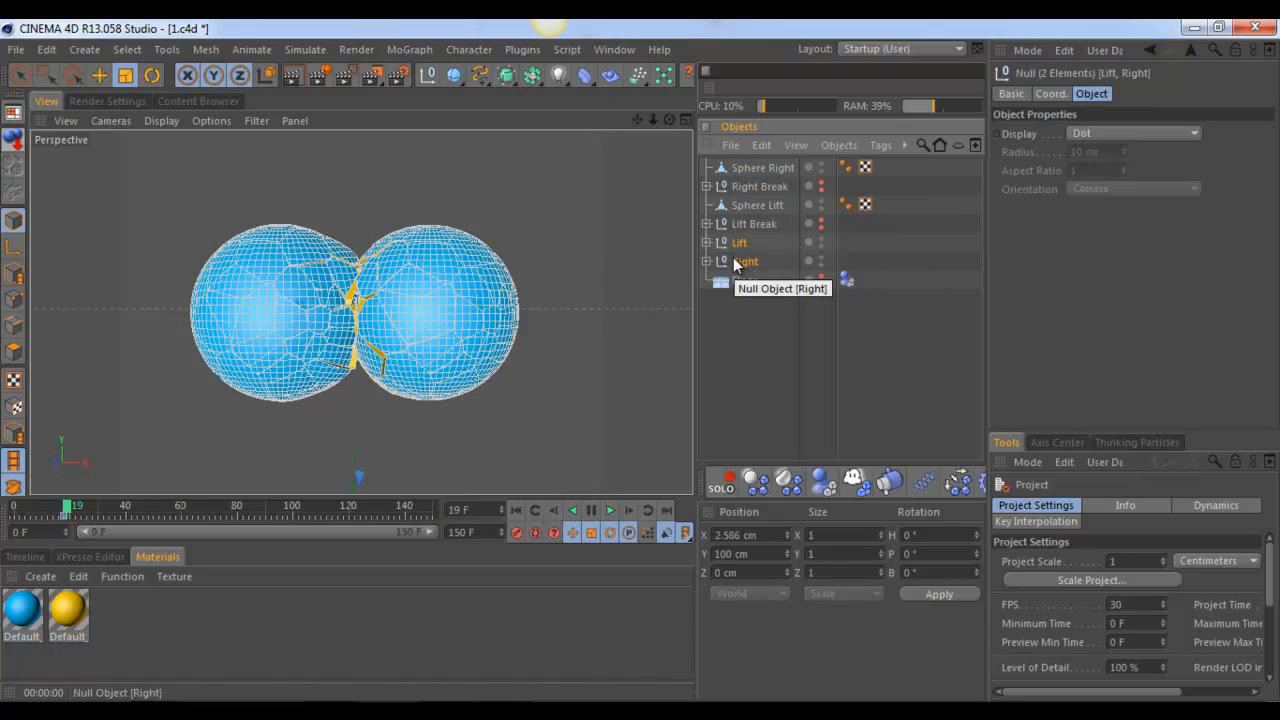
key(Delete)
click(735, 250)
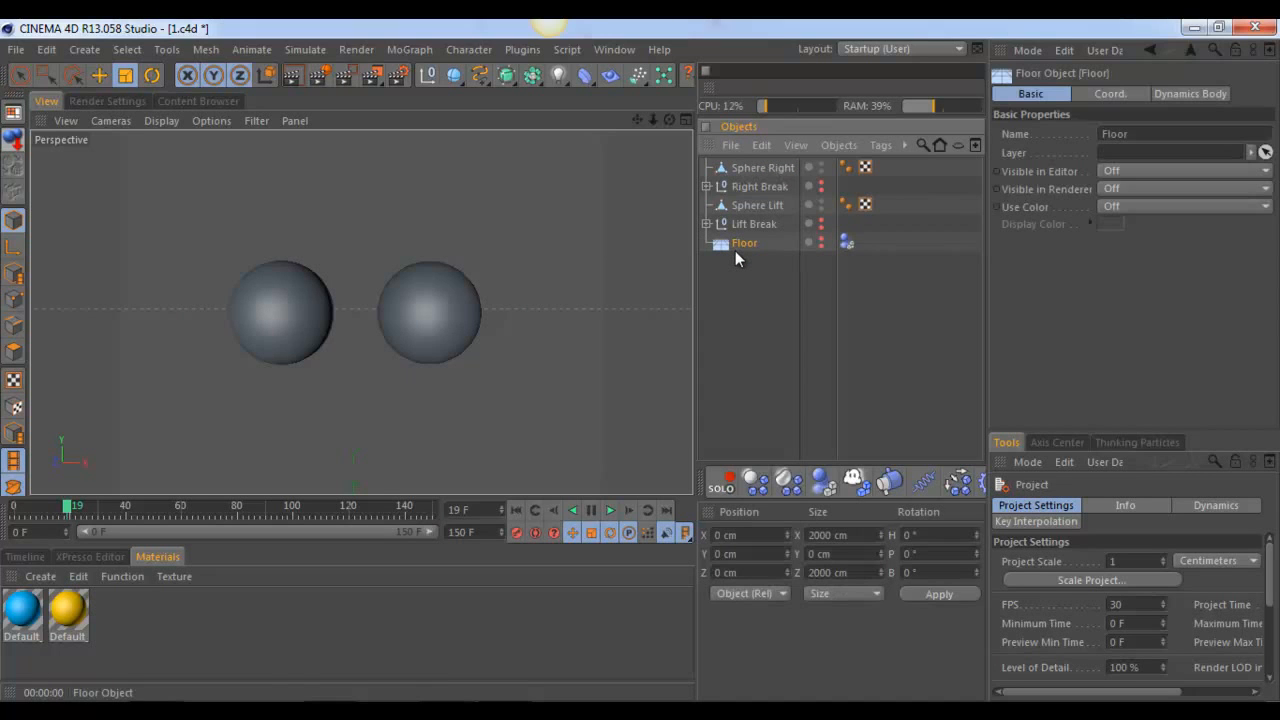
key(Delete)
Step: Inspect the pieces of Group Fracture 97 inside the Lift Break group
click(707, 224)
click(731, 242)
click(717, 242)
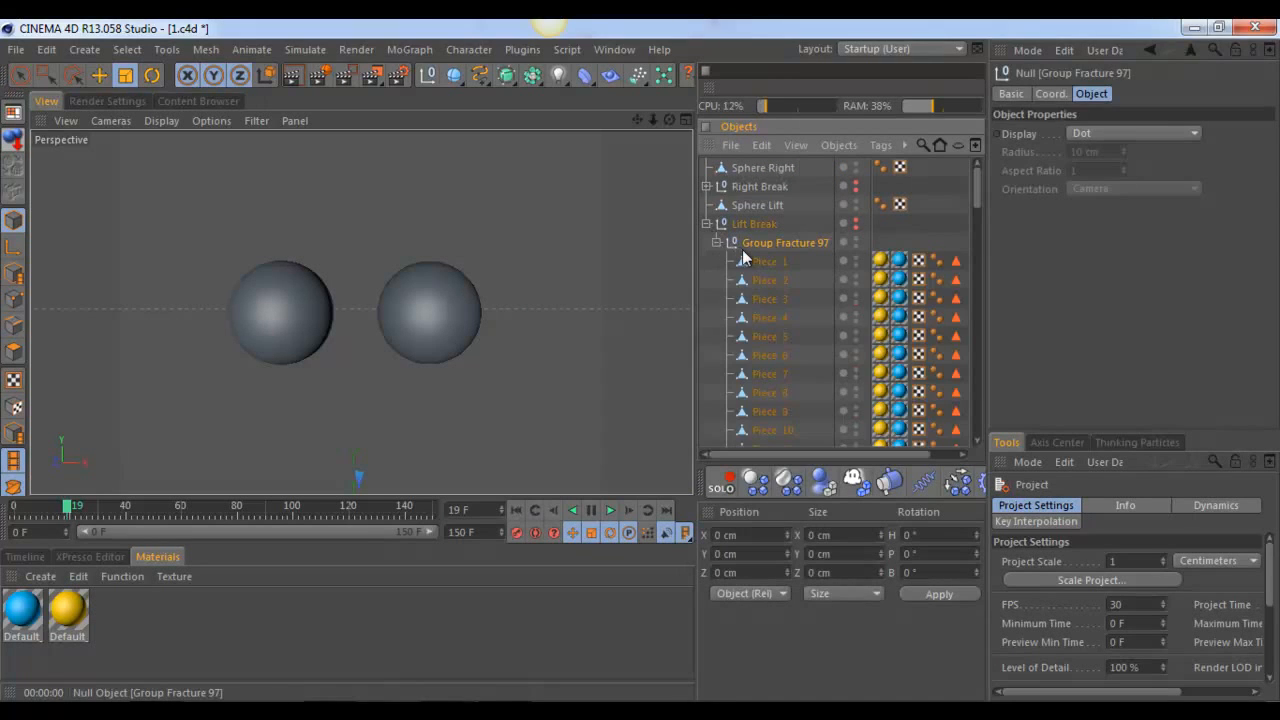
click(717, 242)
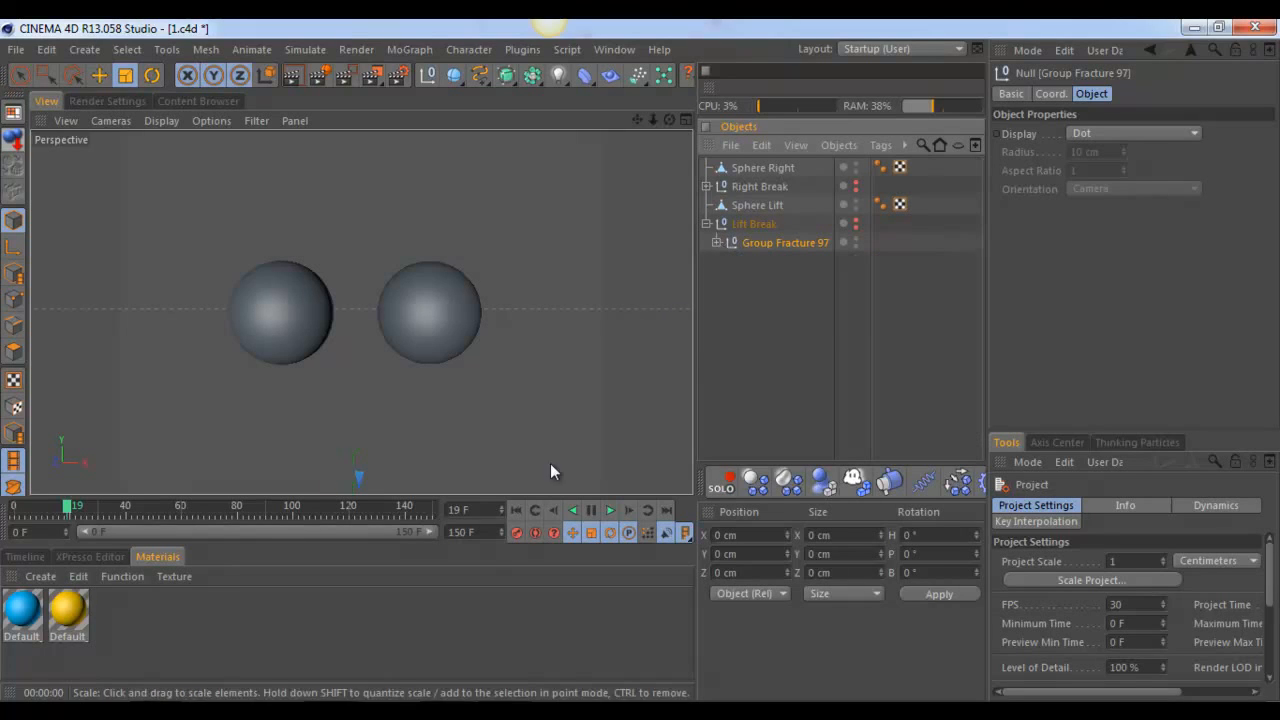
Step: Return to frame 0 and restore the default visibility of the Right Break and Lift Break groups
click(524, 513)
click(856, 205)
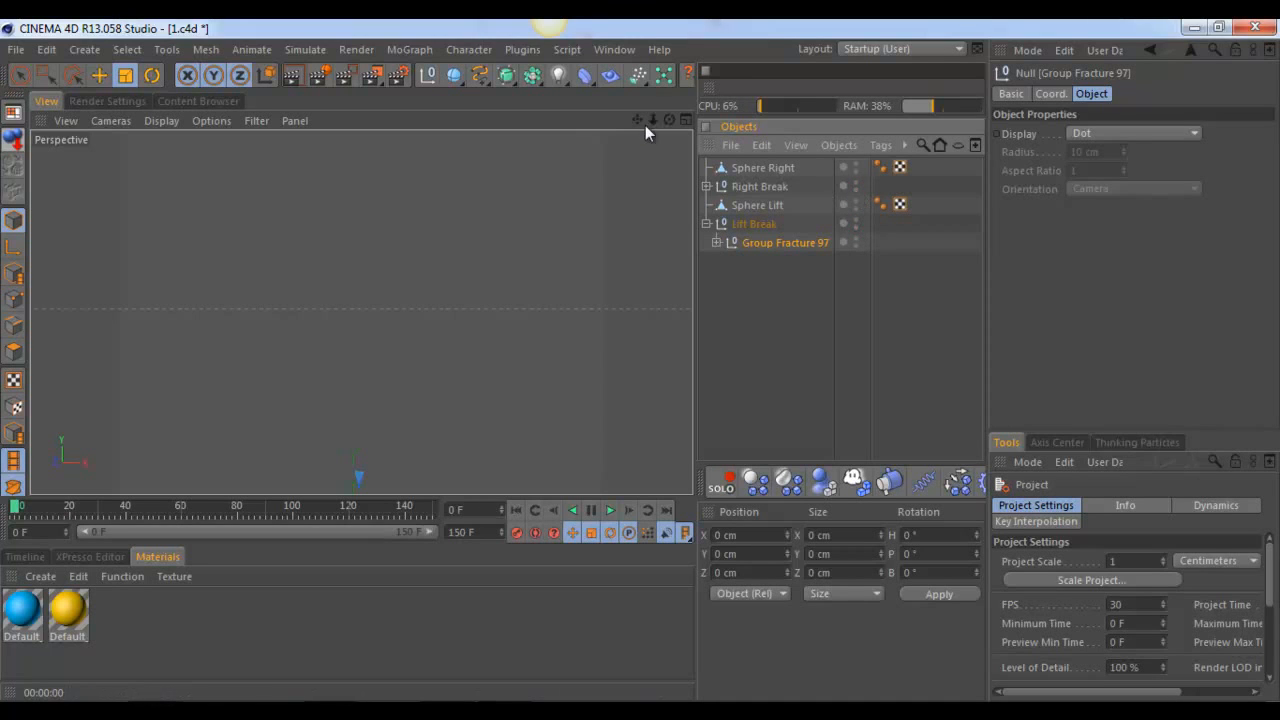
drag(636, 119, 620, 363)
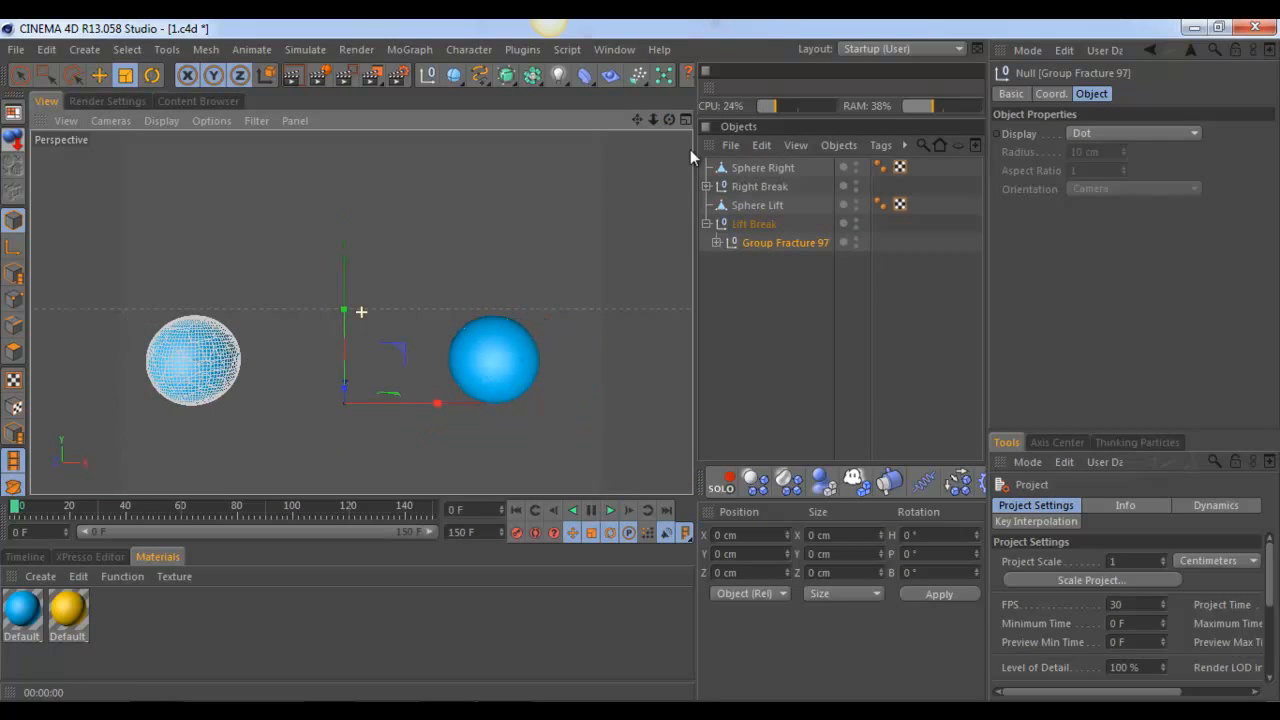
click(707, 223)
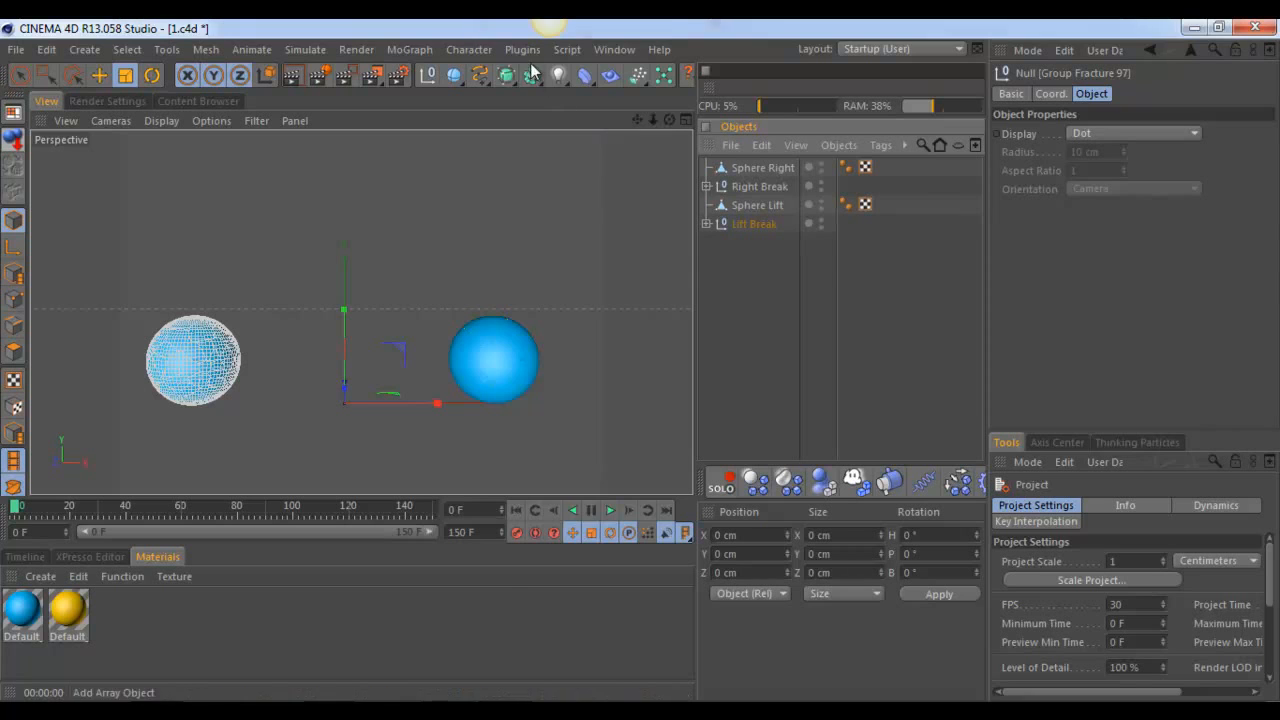
Step: Open the RealFlow SD Exporter and move its window clear of the object list
click(526, 49)
mouse_move(572, 243)
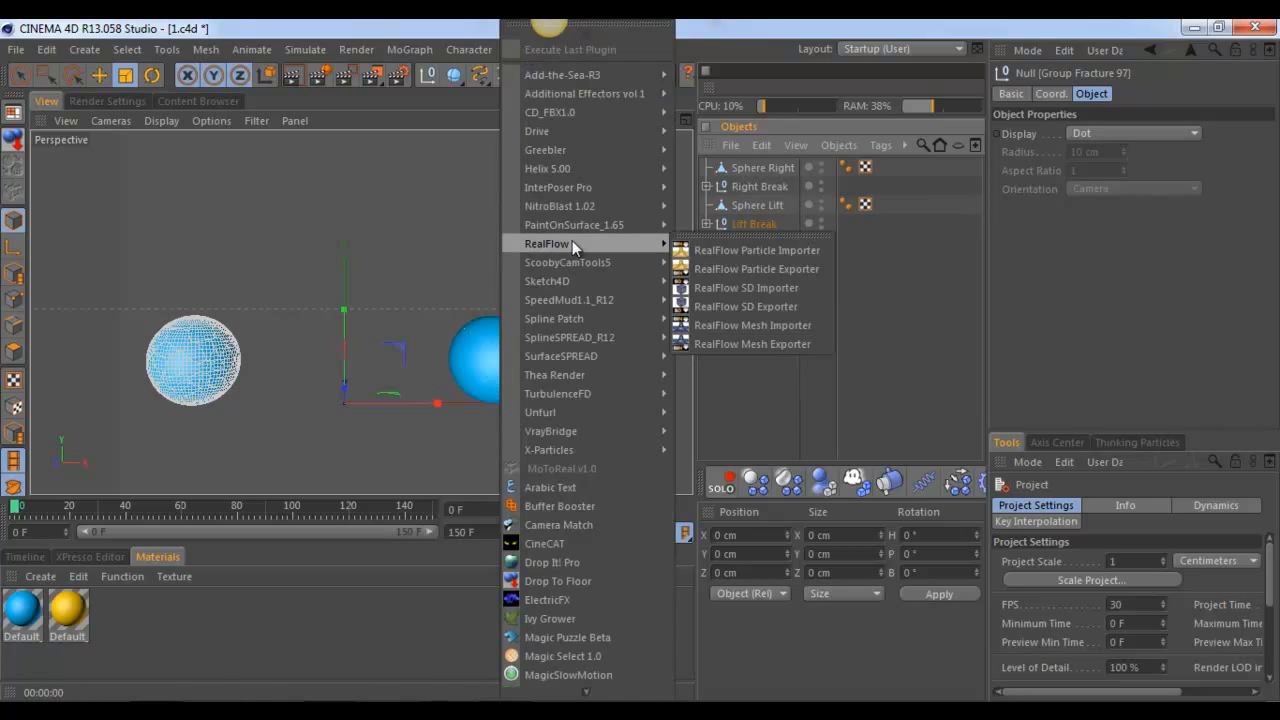
click(759, 306)
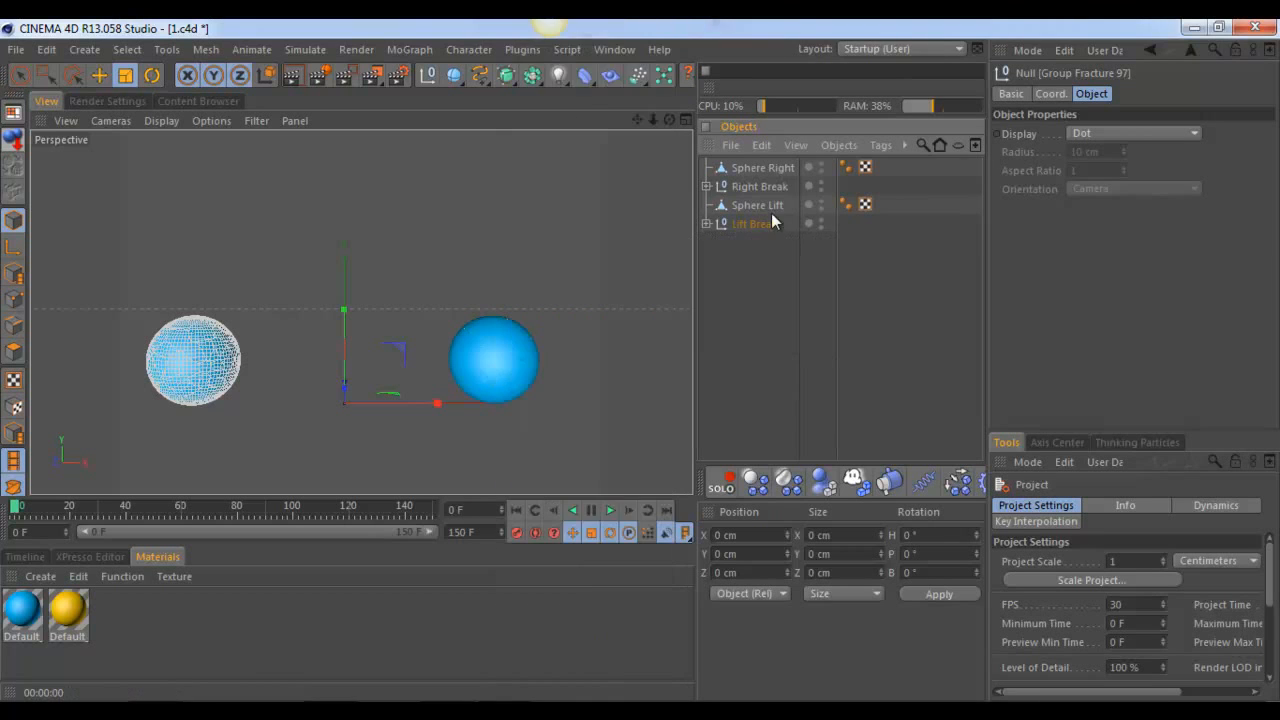
drag(750, 60, 1010, 119)
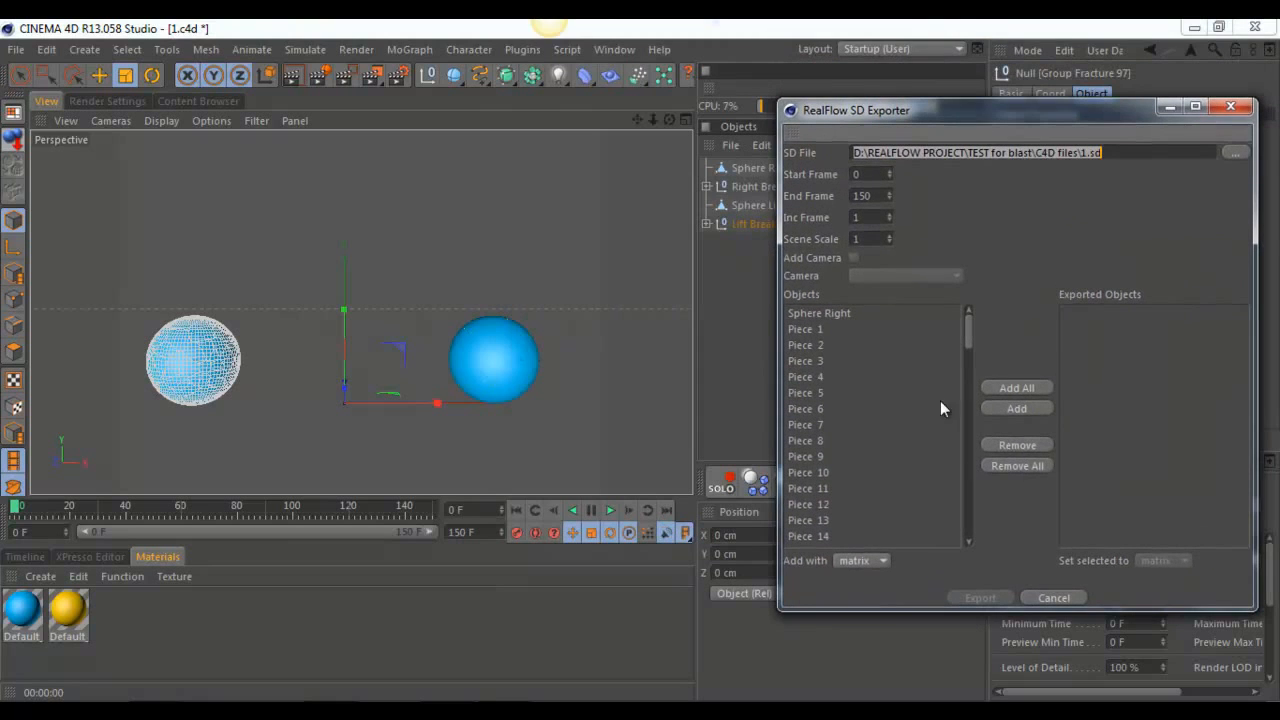
Step: Examine the exporter's object list from Sphere Right to Sphere Lift for duplicate piece names, and close the exporter without exporting
click(965, 321)
drag(965, 321, 949, 543)
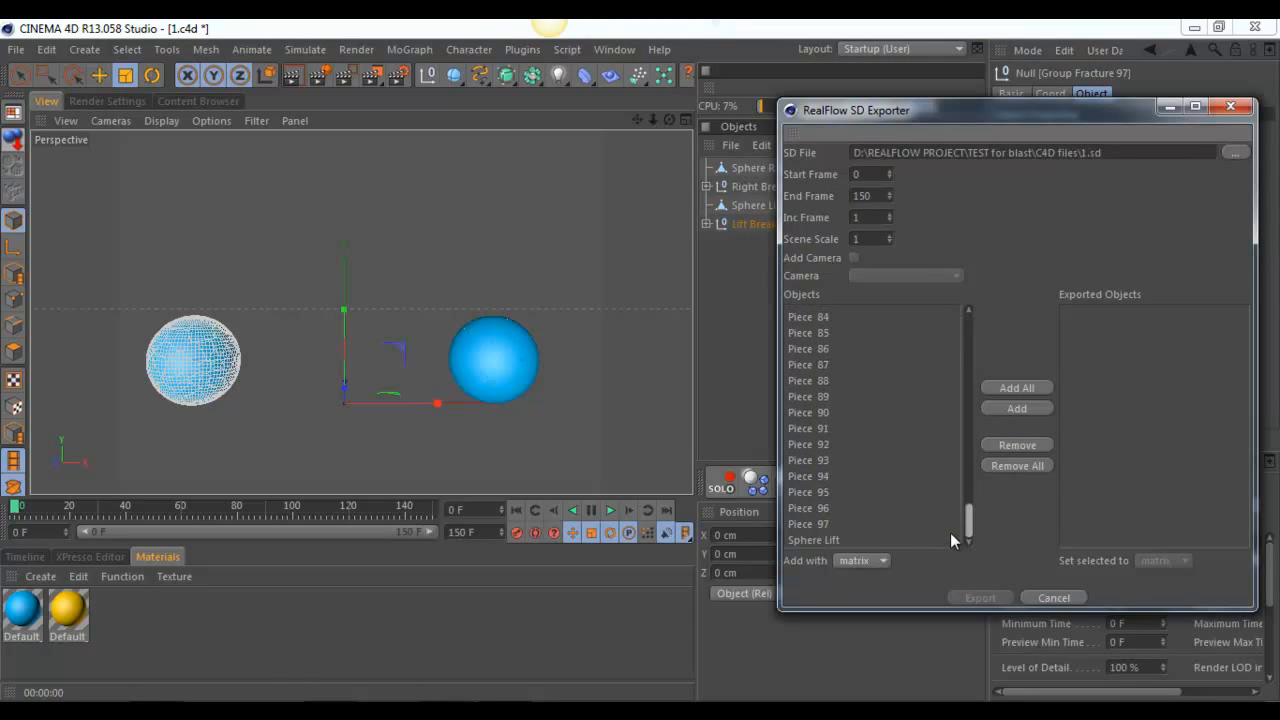
click(835, 540)
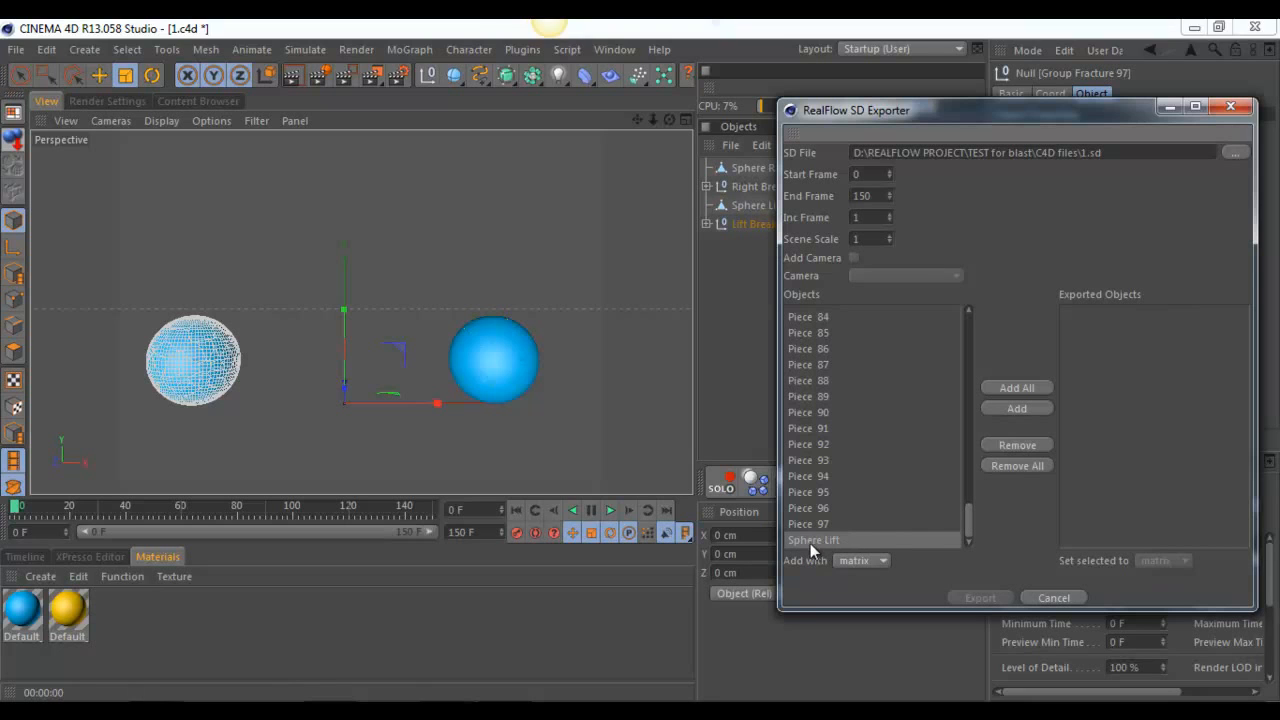
drag(978, 523, 942, 236)
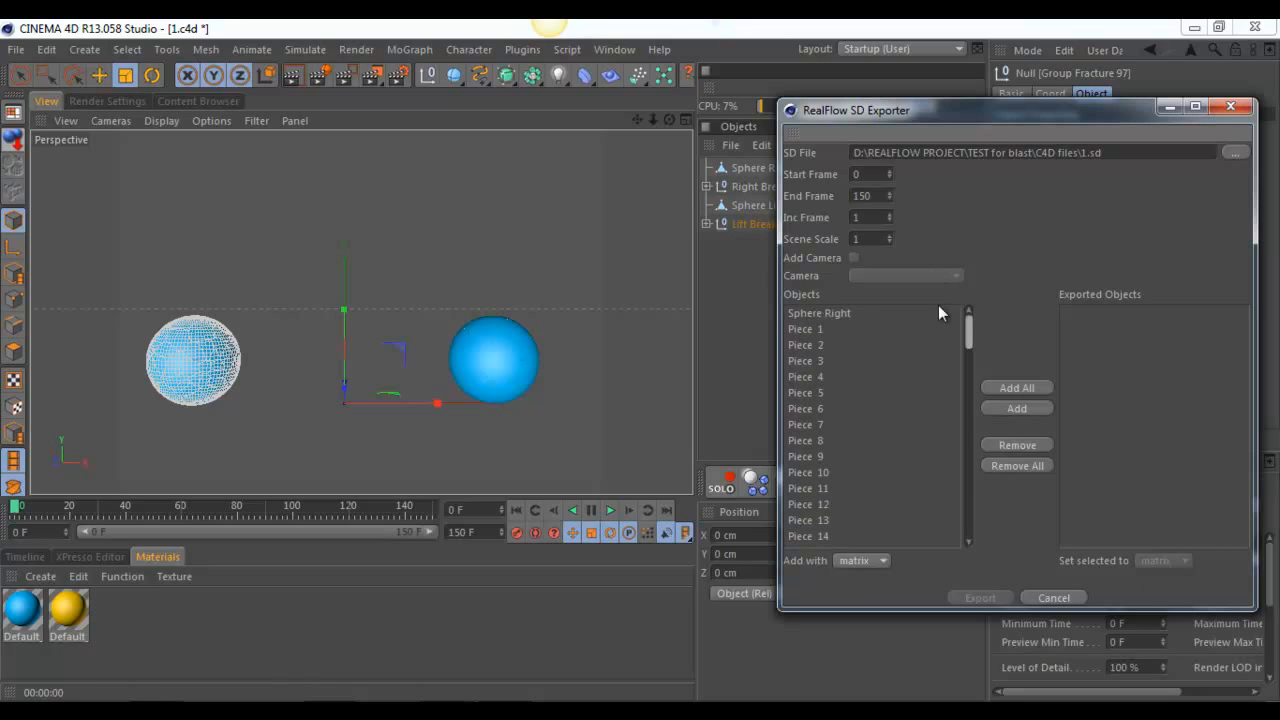
click(800, 334)
click(820, 374)
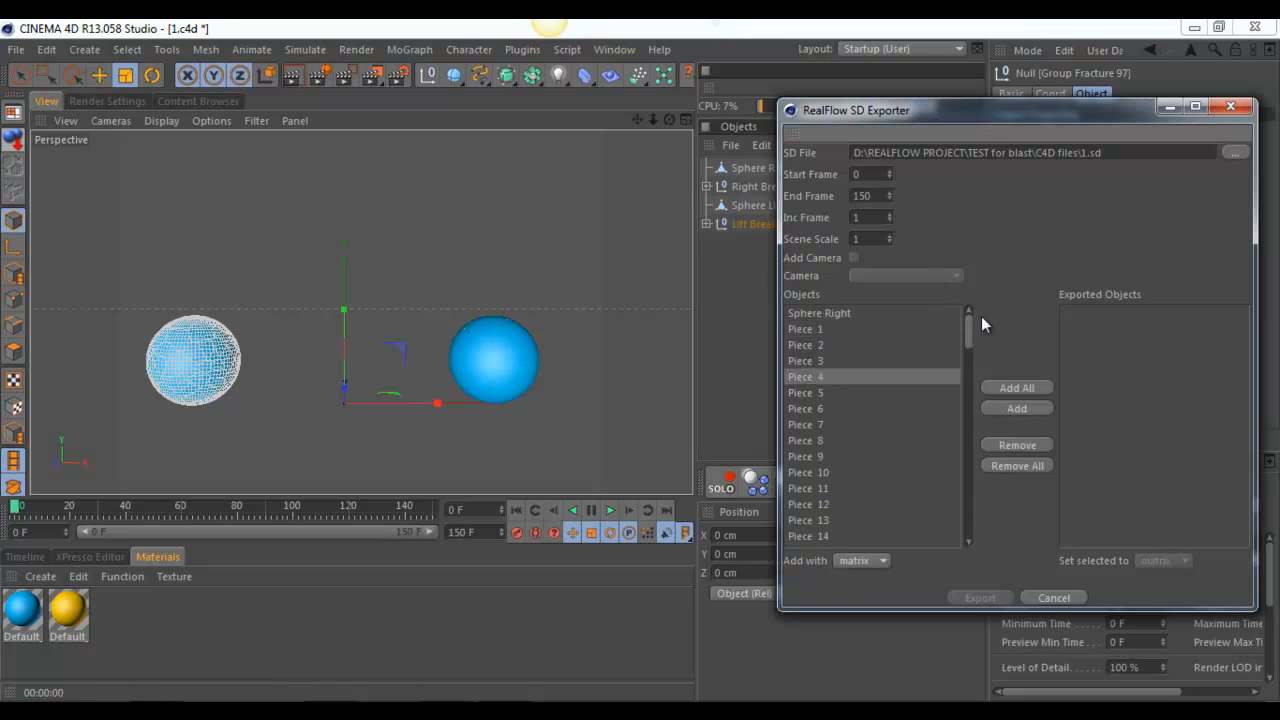
drag(967, 326, 971, 513)
click(821, 509)
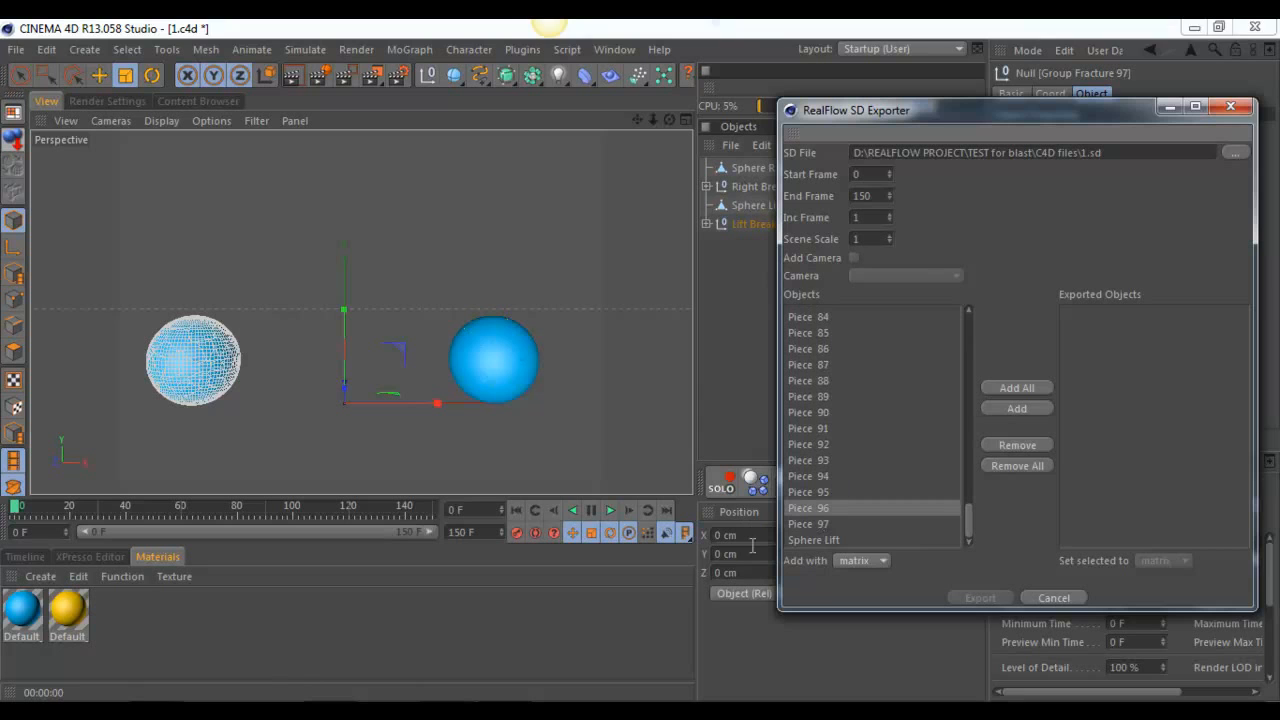
click(1229, 107)
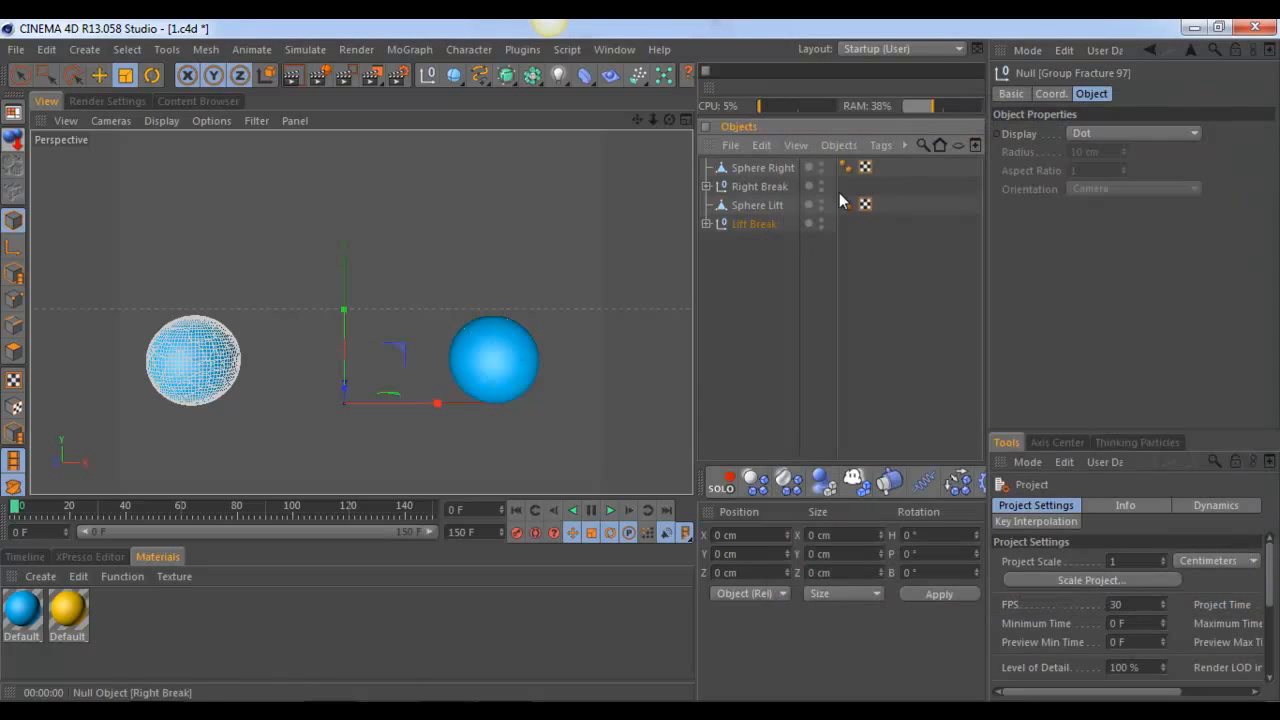
Step: Inspect Piece 1 of Group Fracture.1 97 in the Right Break group, collapse the group and select it
click(707, 187)
click(717, 205)
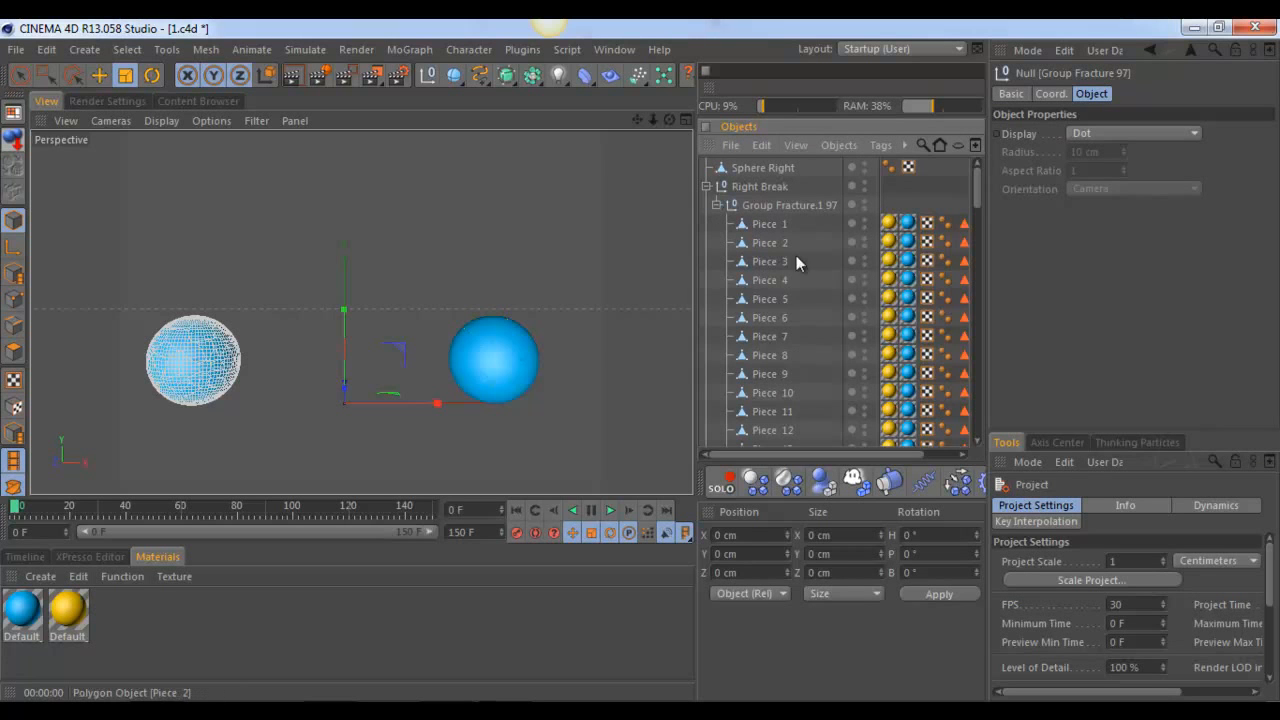
click(770, 224)
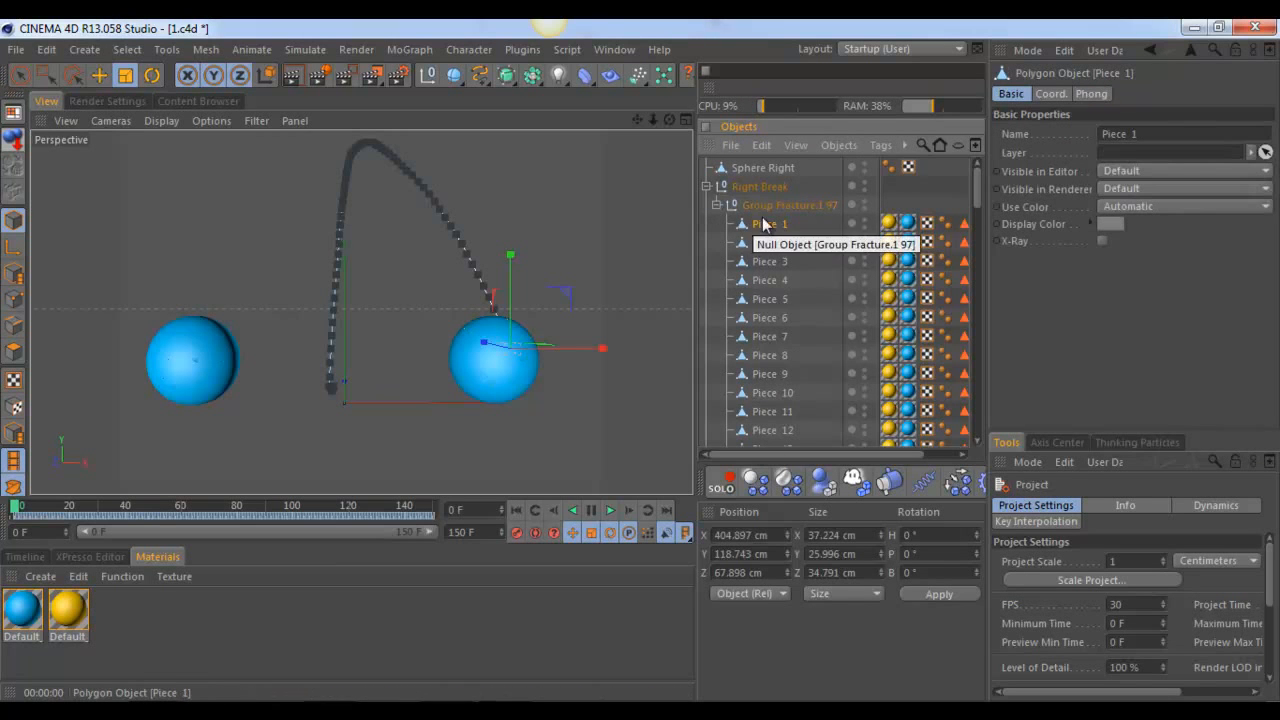
click(705, 186)
click(763, 186)
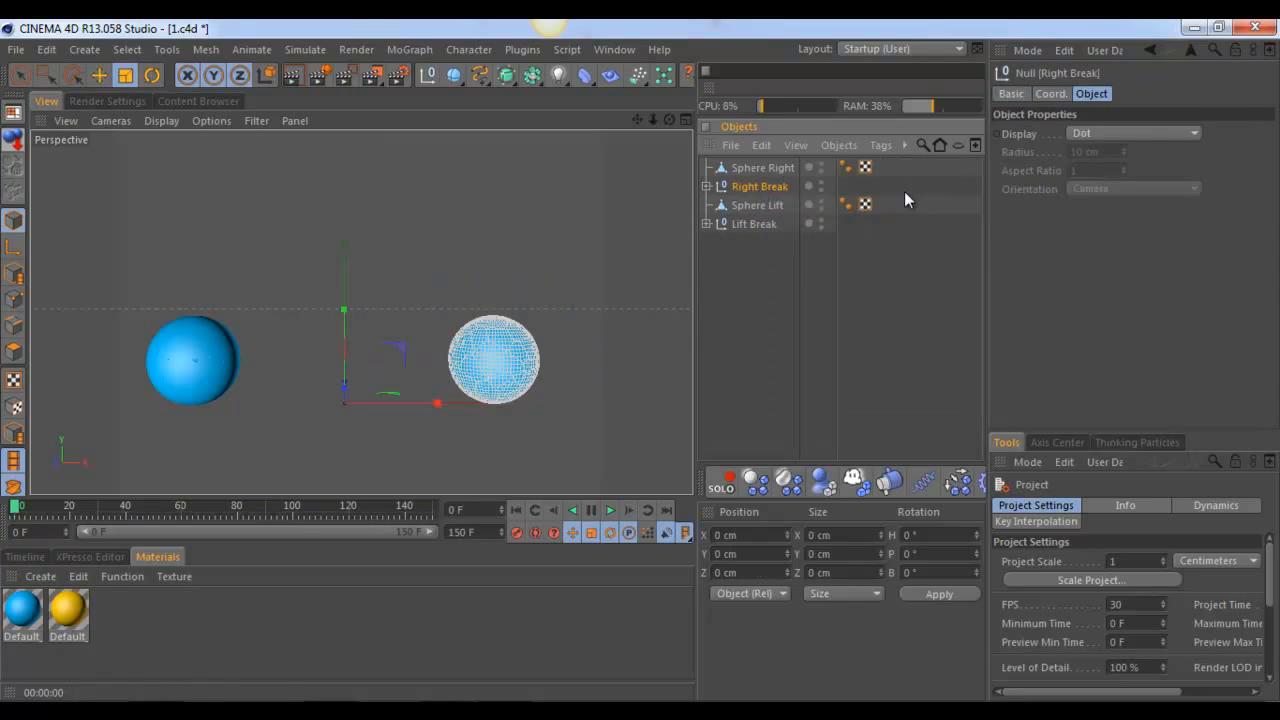
Step: Inspect Piece 1 of Group Fracture 97 in Lift Break and compare the piece names with those in Right Break
click(730, 222)
click(705, 224)
click(716, 243)
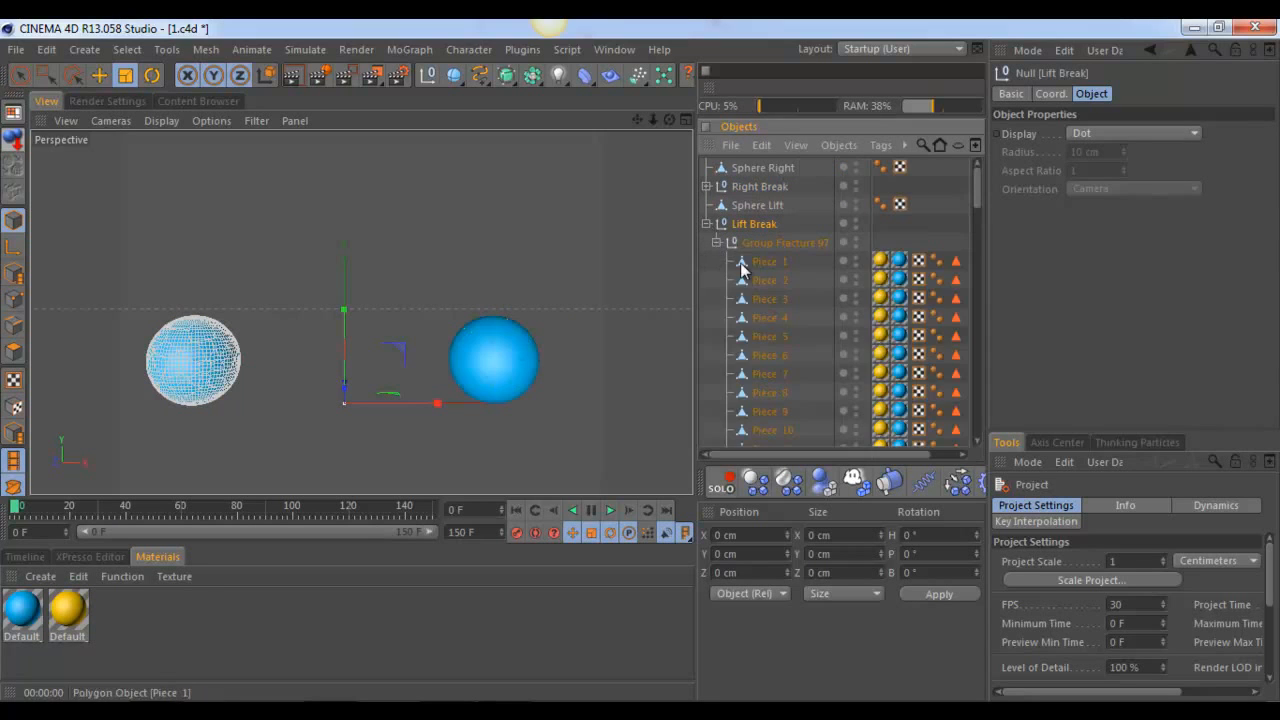
click(758, 261)
click(707, 186)
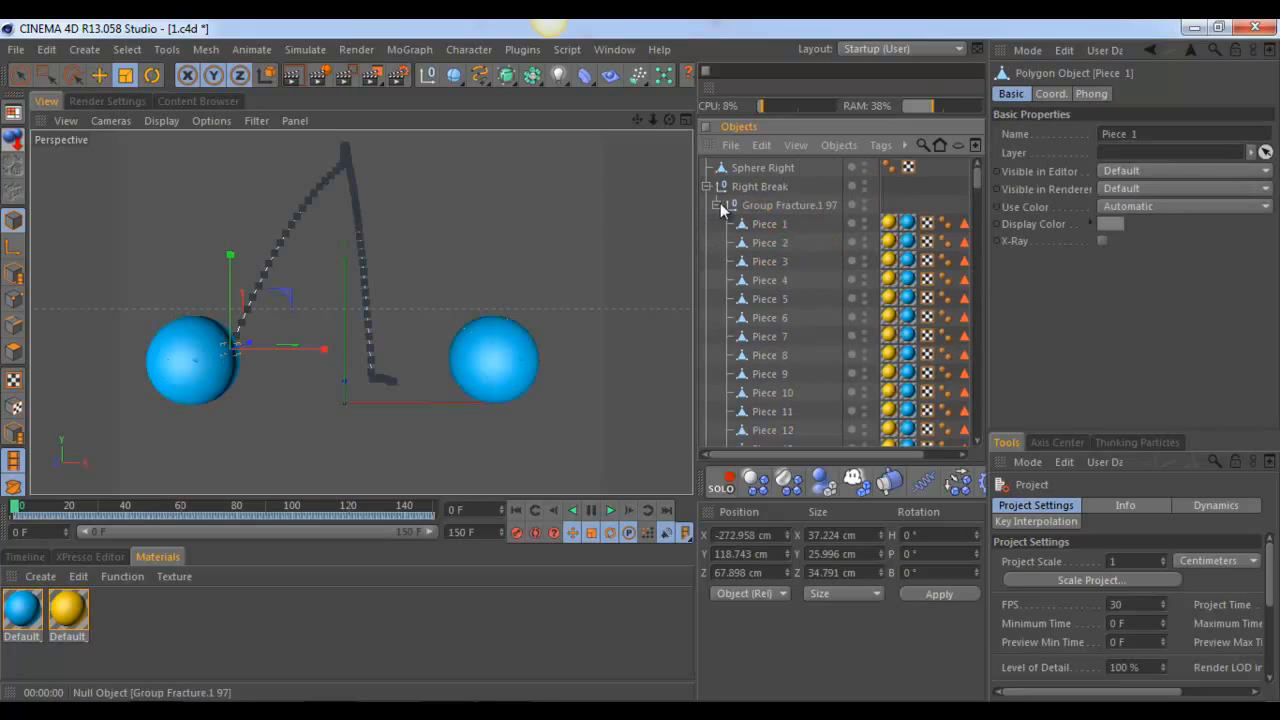
scroll(799, 259, down, 5)
scroll(799, 259, up, 5)
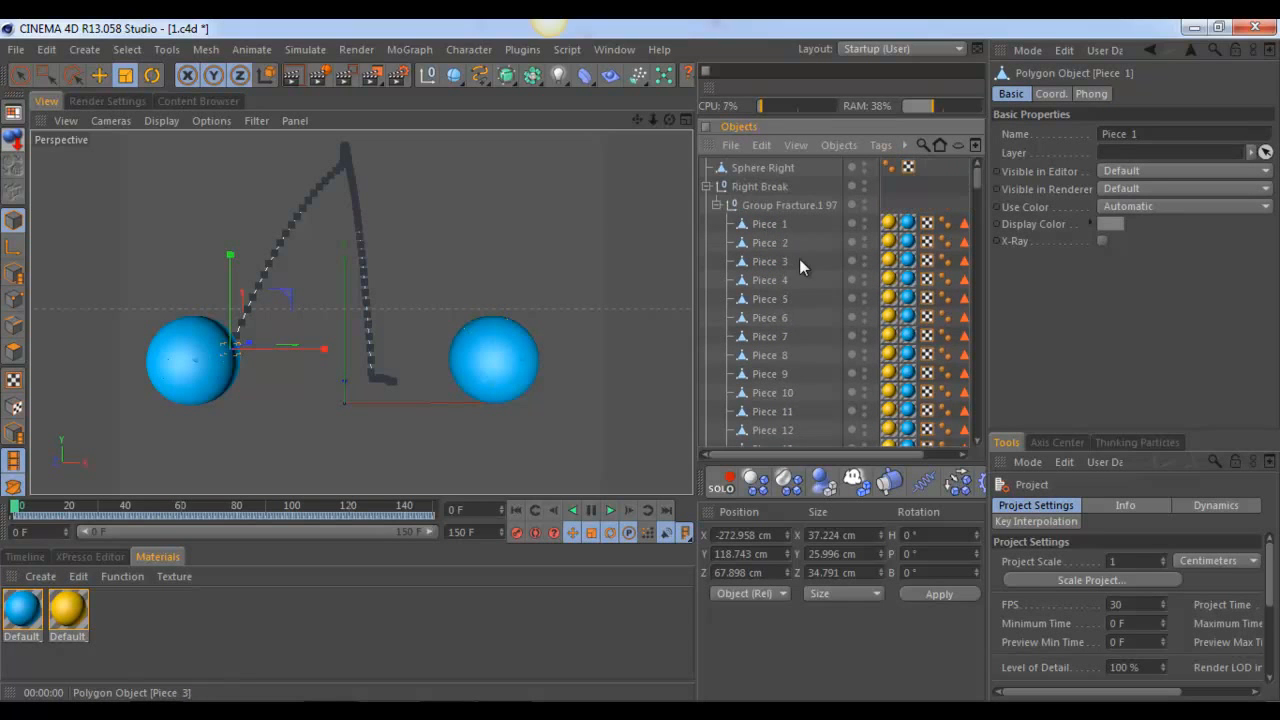
Step: Look through the Lift Break pieces down to Piece 97, inspect Piece 85, and collapse the Right Break and Lift Break groups
scroll(795, 260, down, 15)
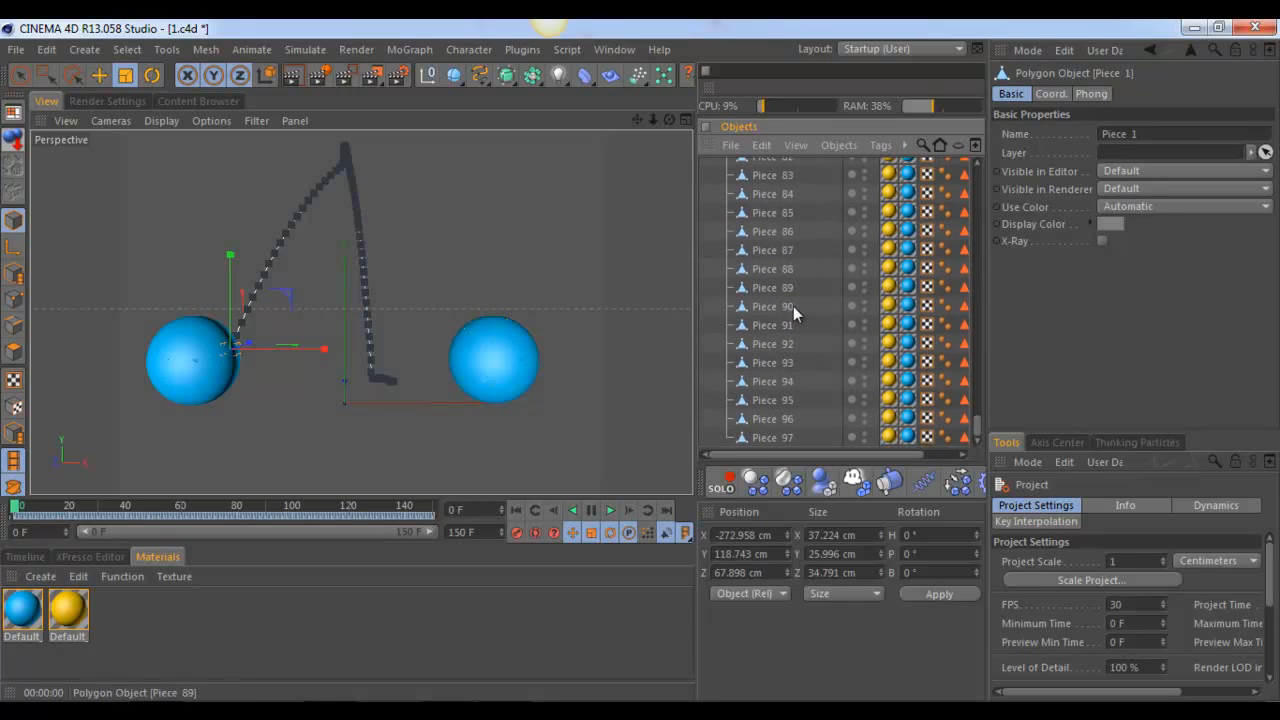
click(790, 213)
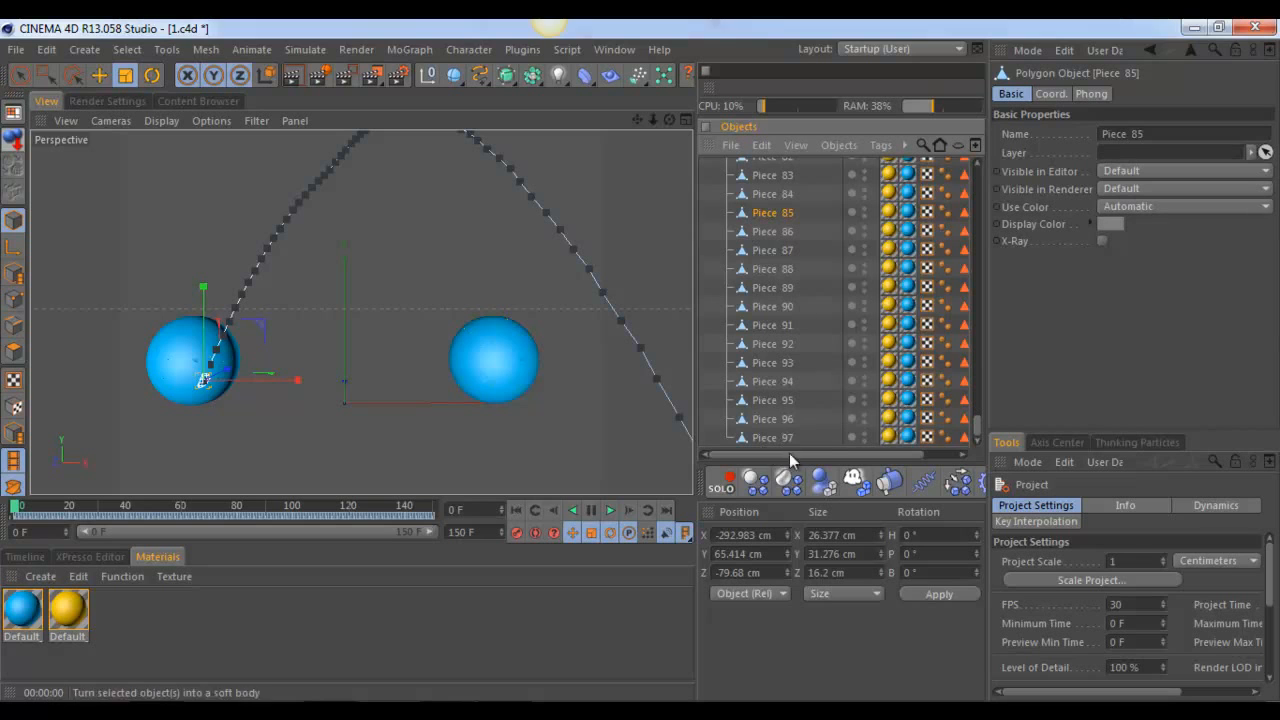
scroll(755, 316, up, 15)
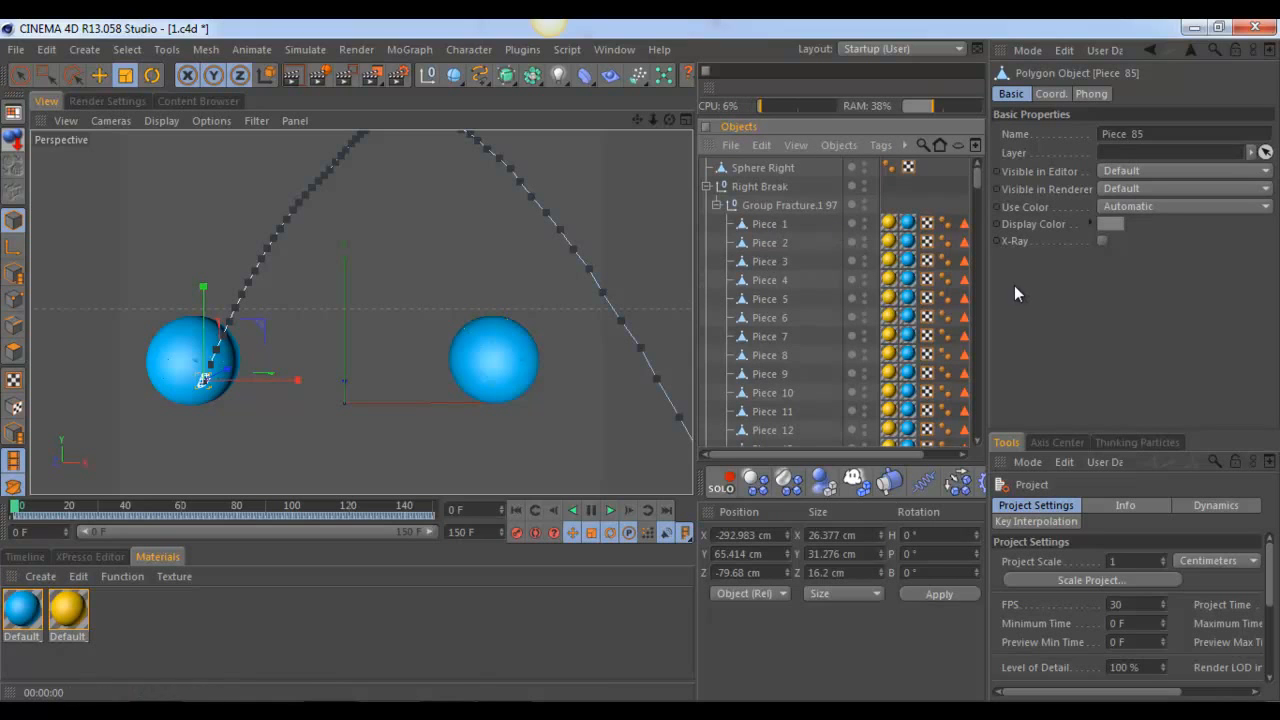
click(706, 186)
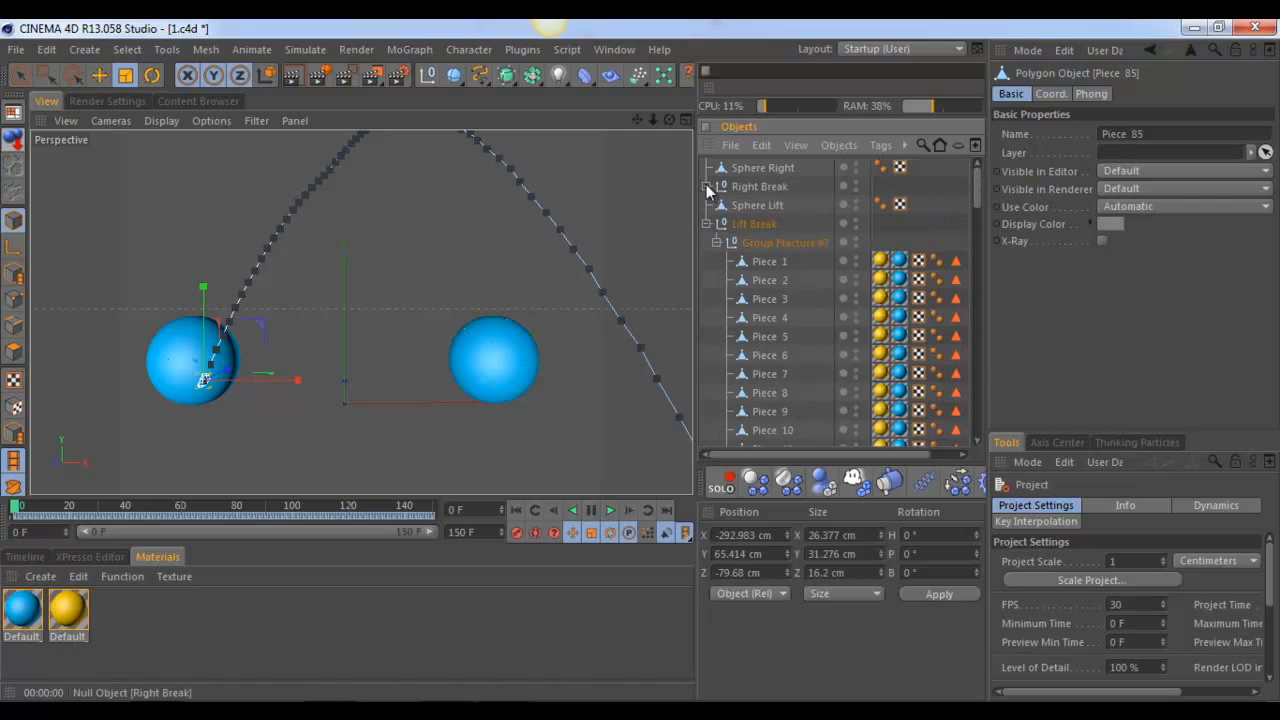
click(707, 224)
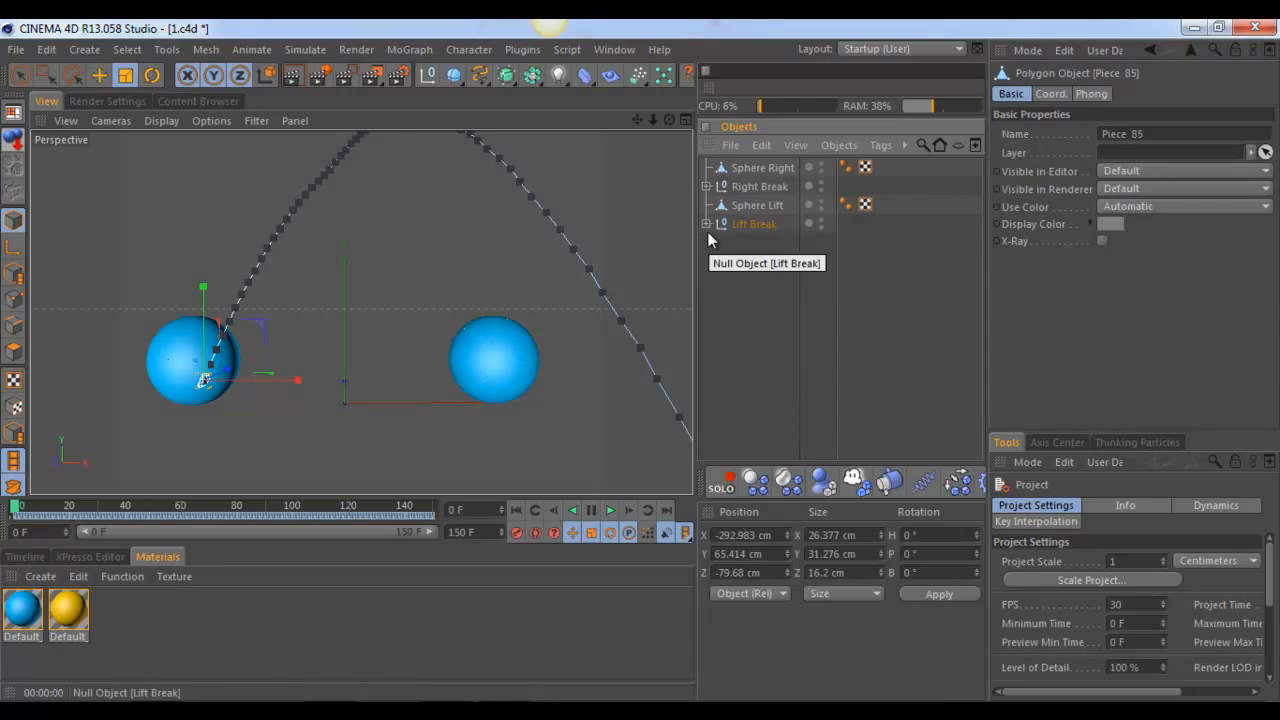
Step: Expand the Right Break group and rename its first fracture piece, Piece 1, as Piece 11
click(759, 188)
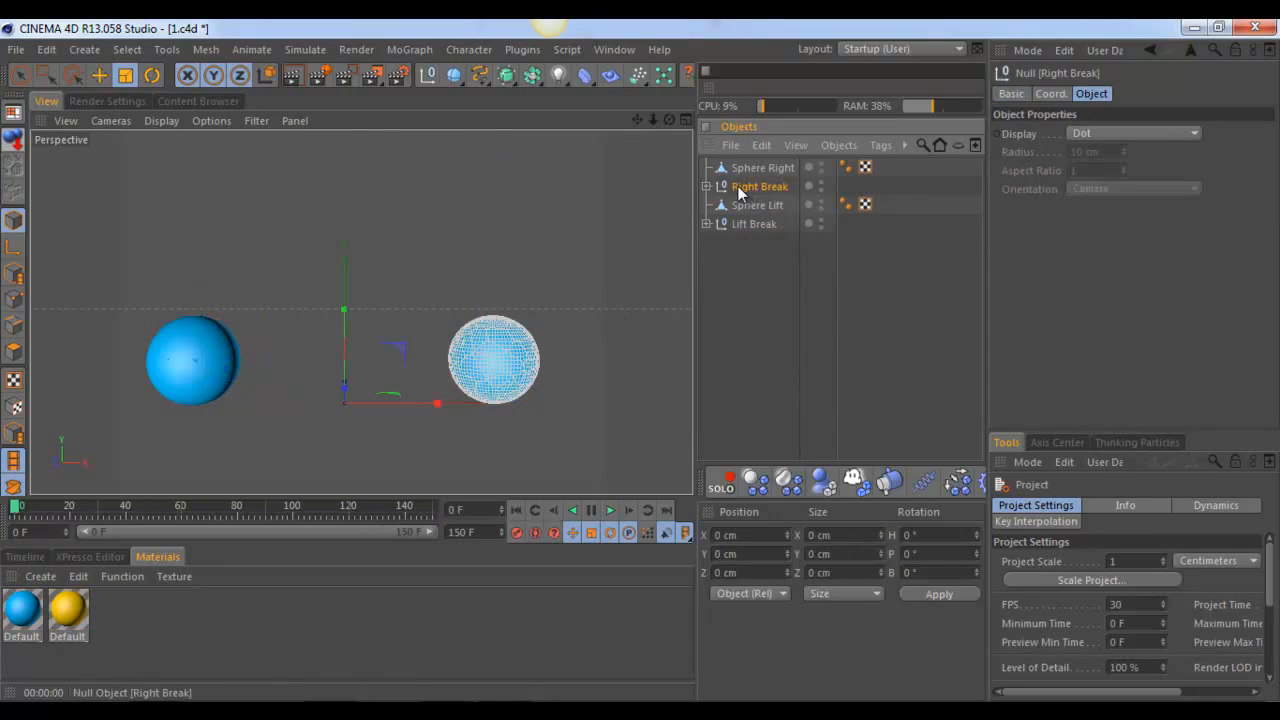
click(706, 185)
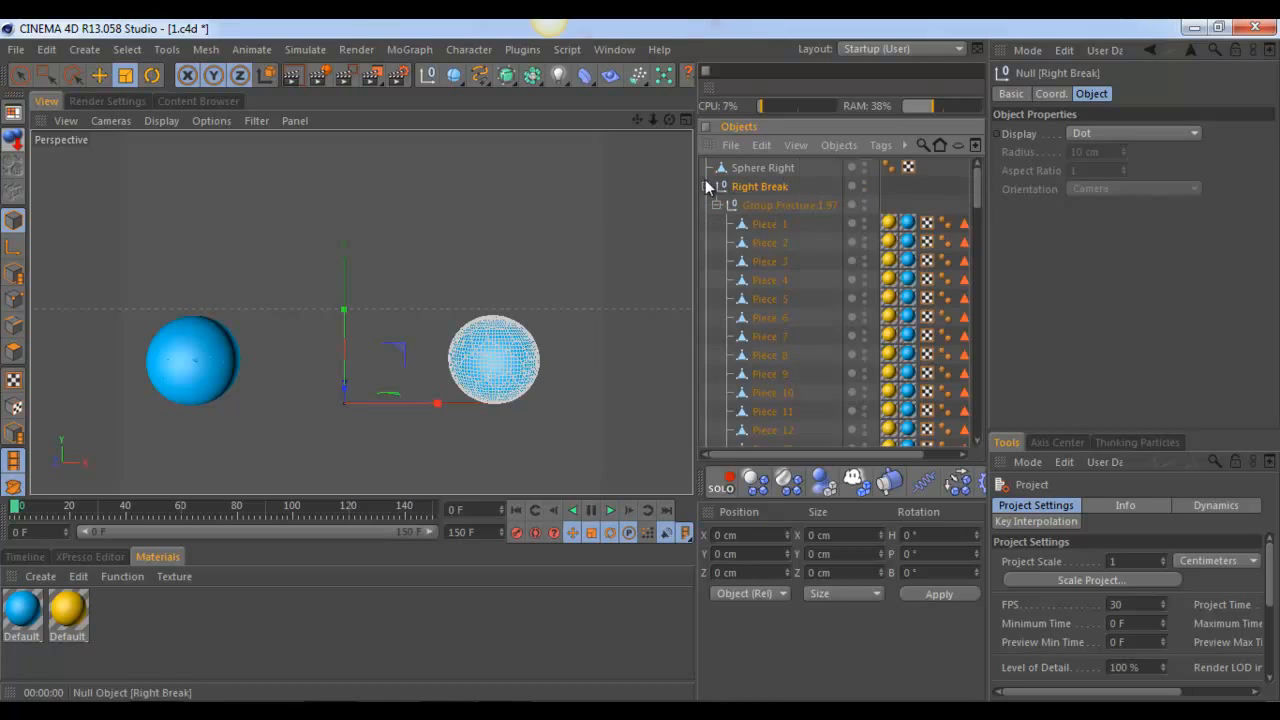
double_click(785, 225)
click(800, 226)
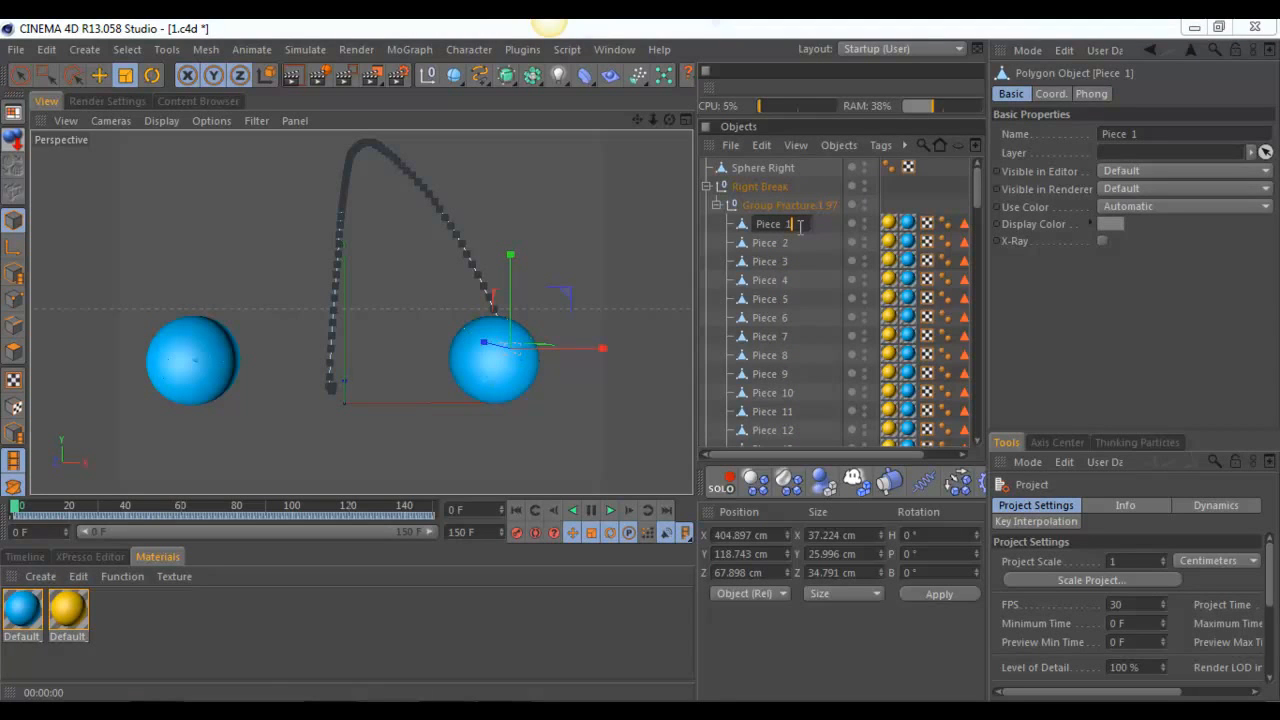
text(1)
key(Return)
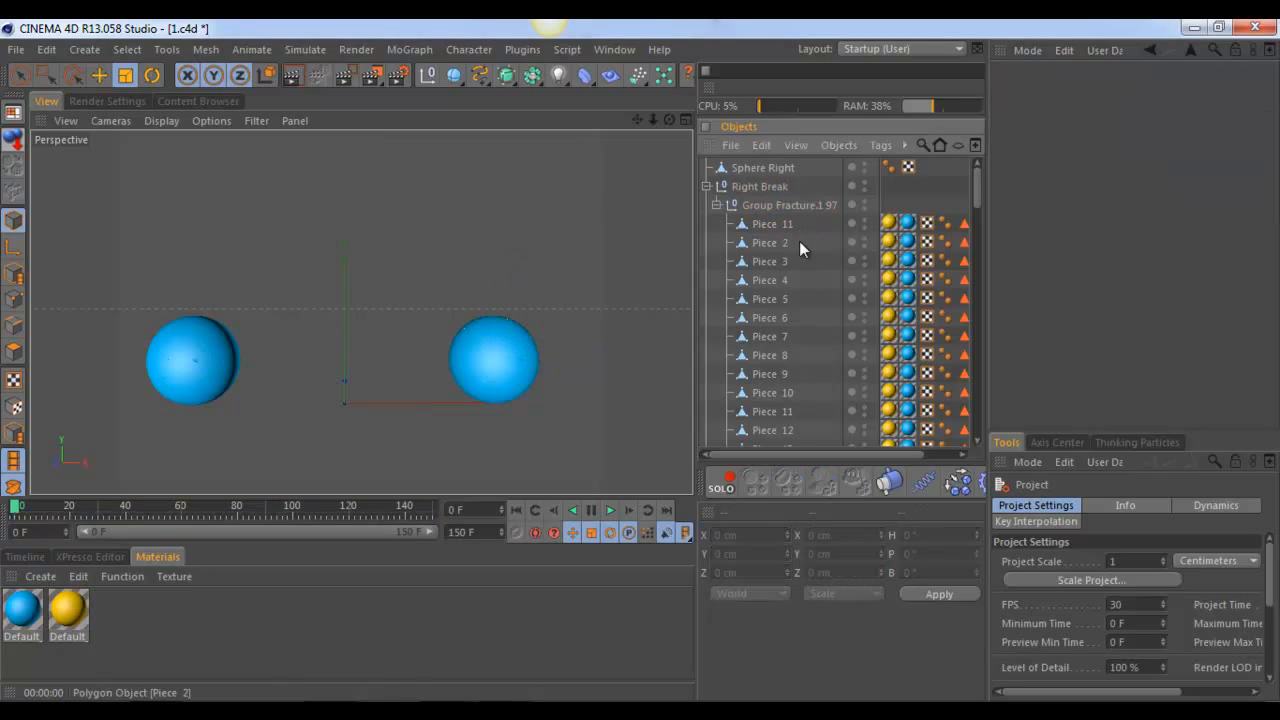
Step: Rename Piece 2 and Piece 3 of the Right Break group as Piece 22 and Piece 33
double_click(786, 245)
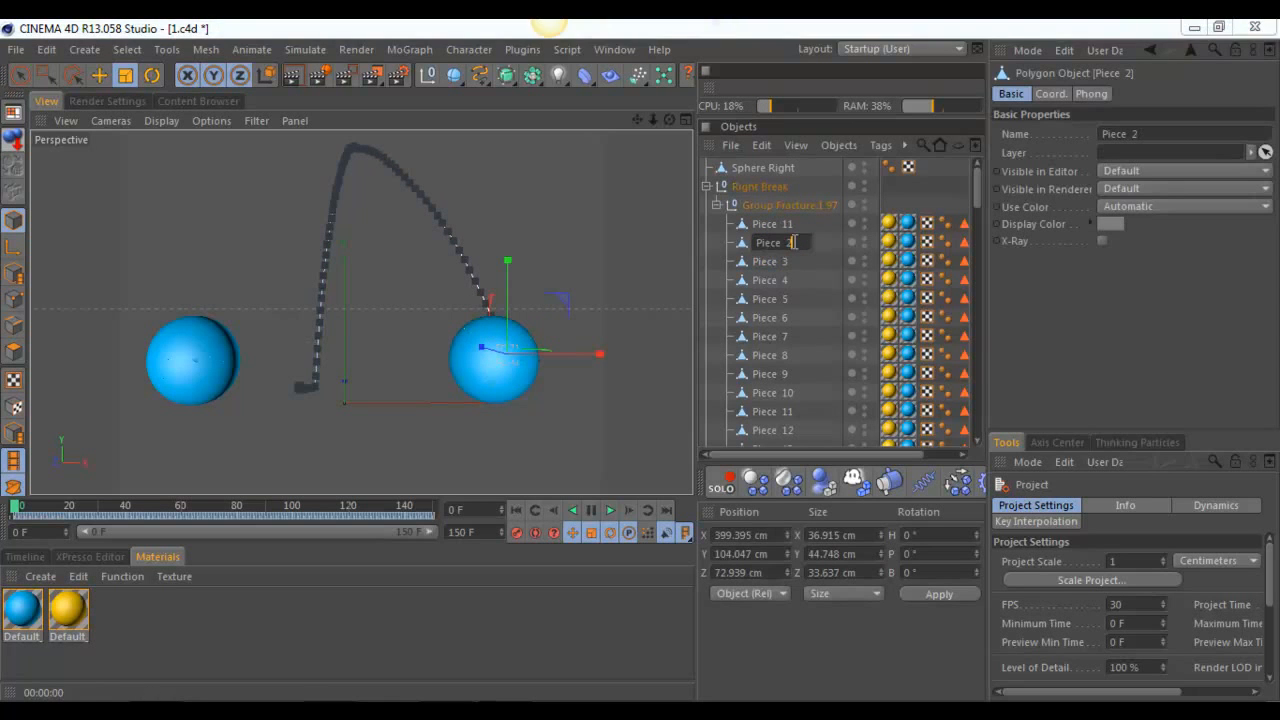
text(2)
key(Return)
click(789, 263)
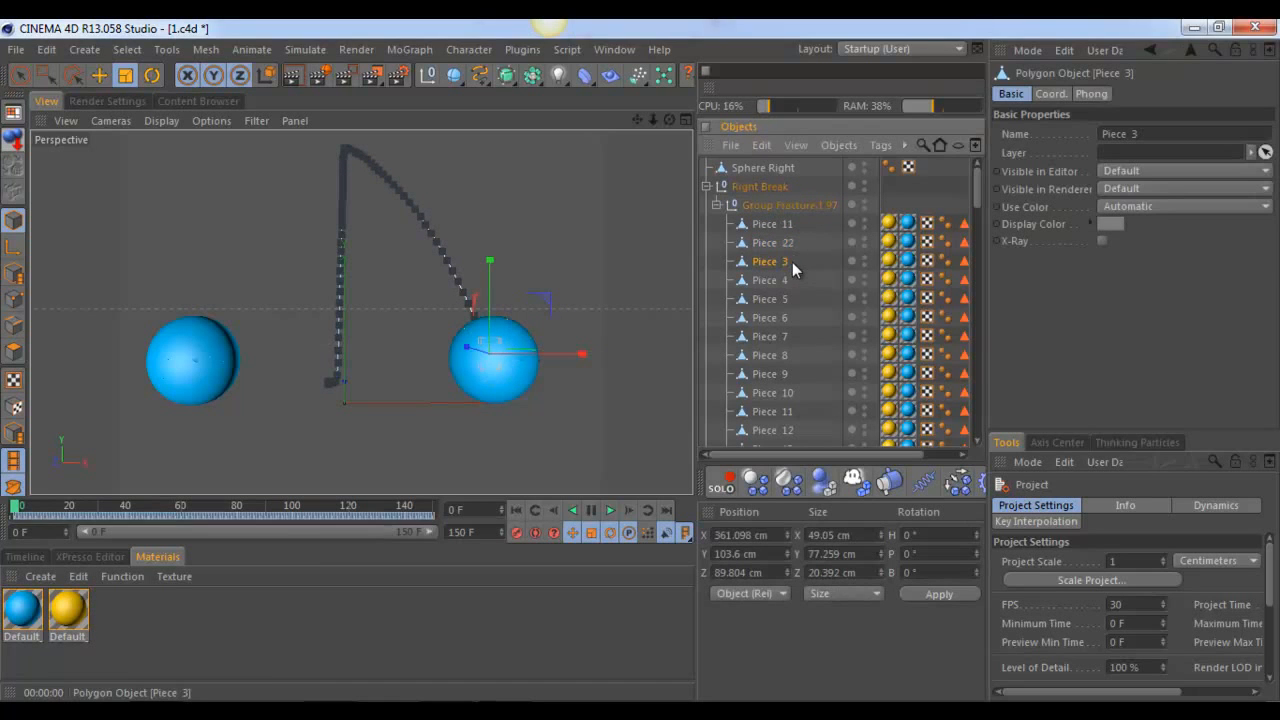
double_click(790, 263)
text(3)
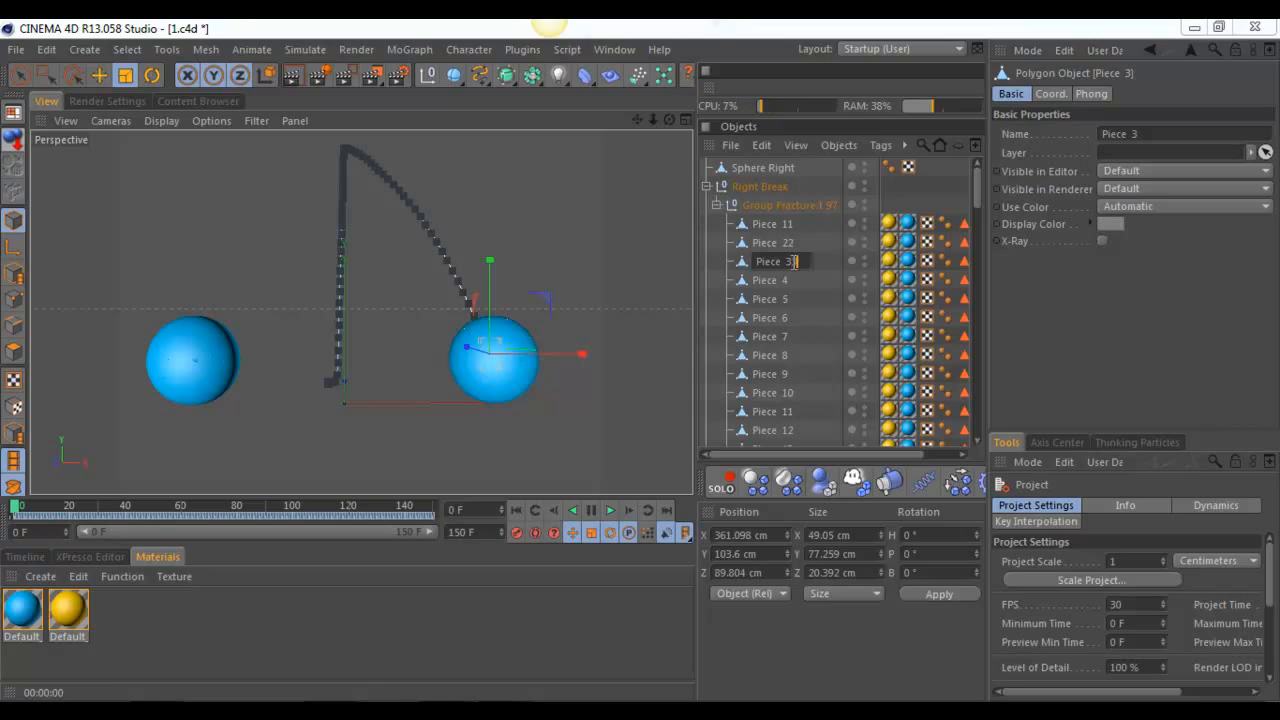
key(Return)
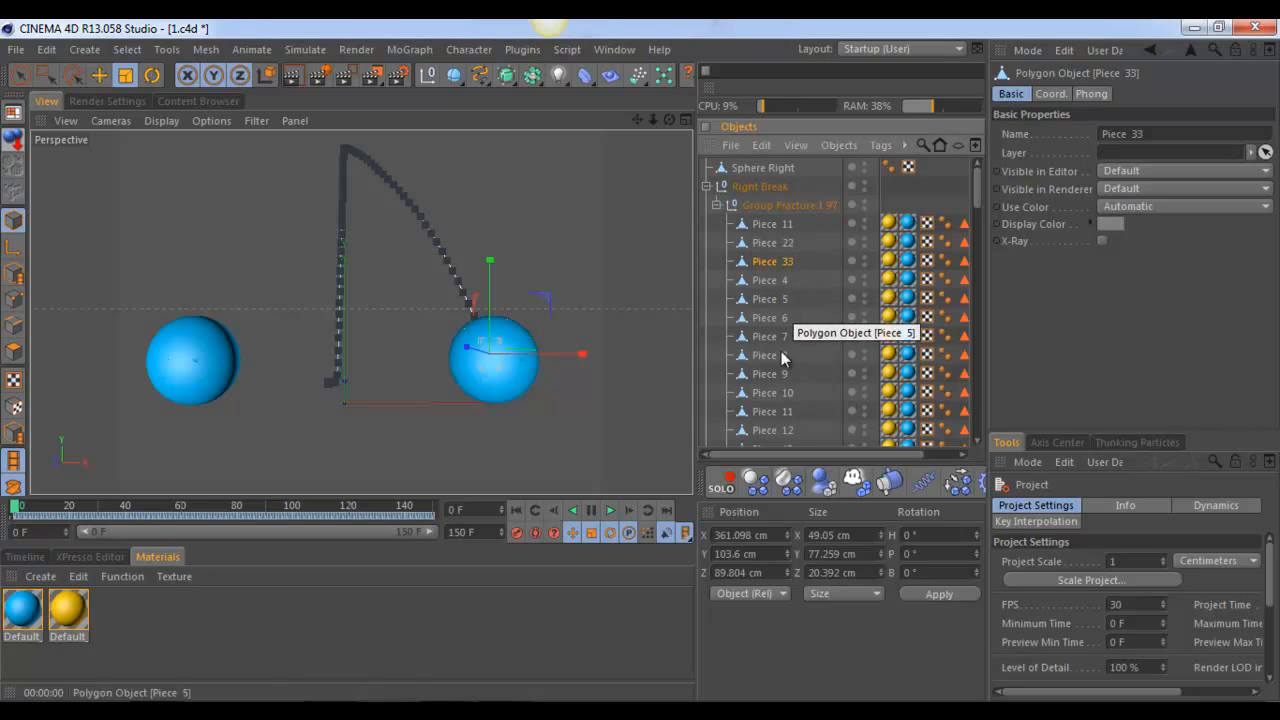
Step: Rename Piece 10 of the Right Break group as Piece 1010
scroll(776, 373, down, 15)
scroll(776, 373, down, 6)
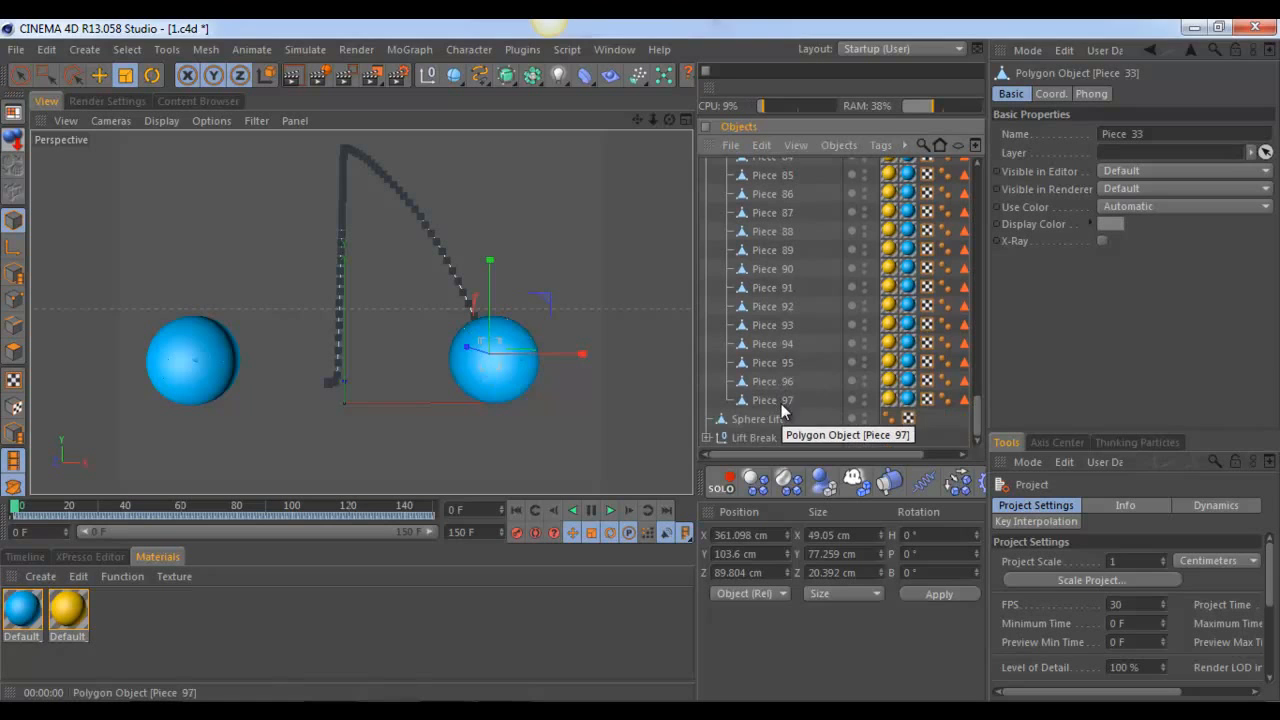
scroll(790, 404, up, 20)
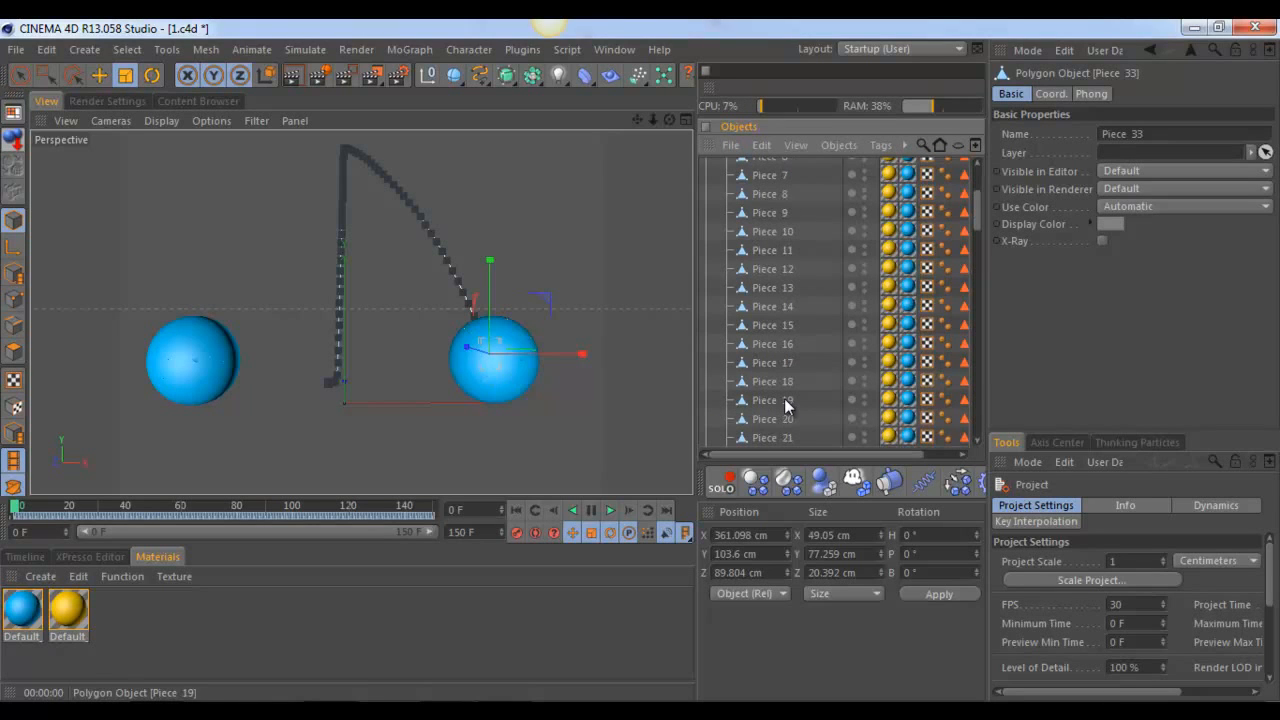
double_click(795, 232)
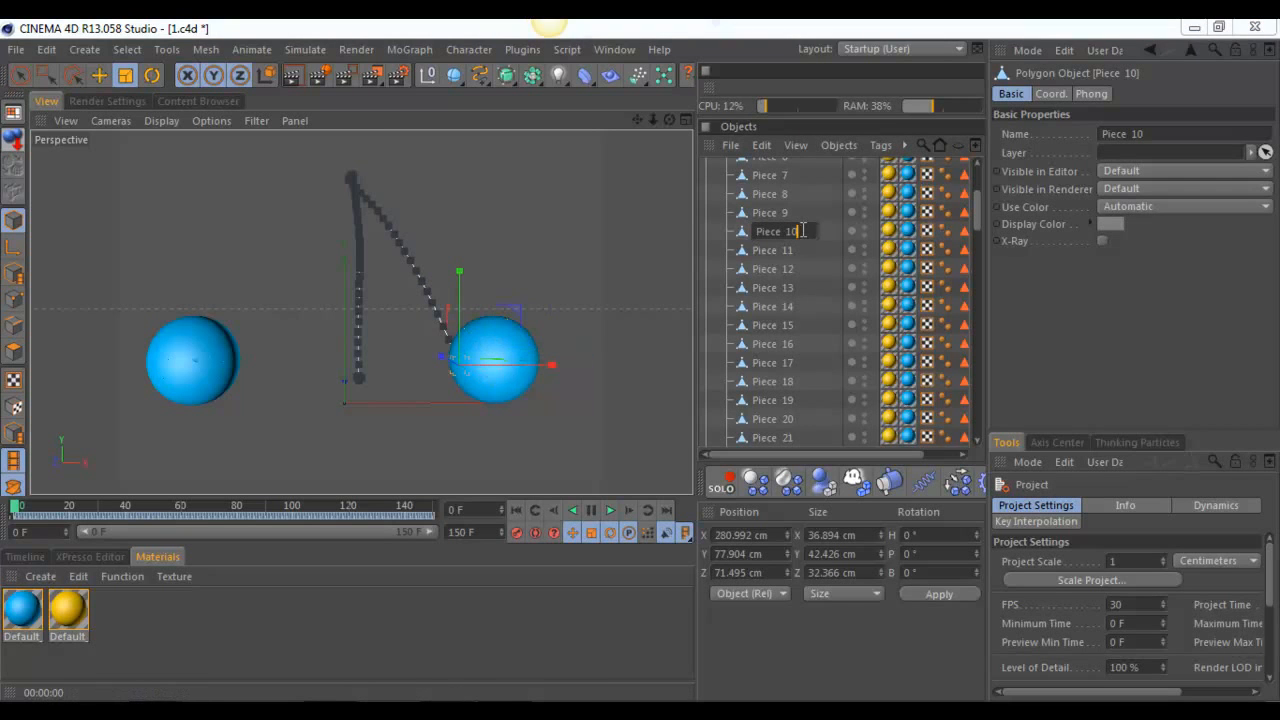
text(10)
key(Return)
Step: Rename Piece 97 at the end of the Right Break group as Piece 9797, collapse the group and clear the selection
scroll(789, 290, down, 15)
scroll(795, 380, down, 7)
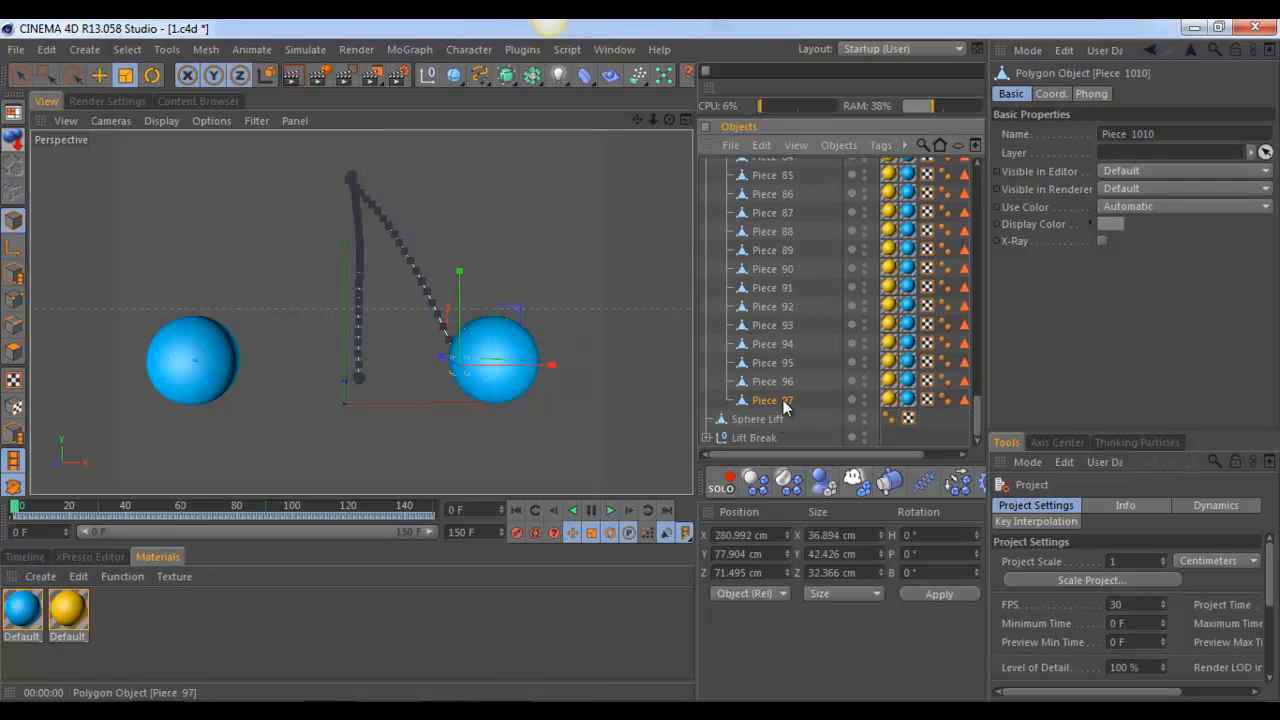
double_click(782, 399)
click(801, 399)
text(97)
key(Return)
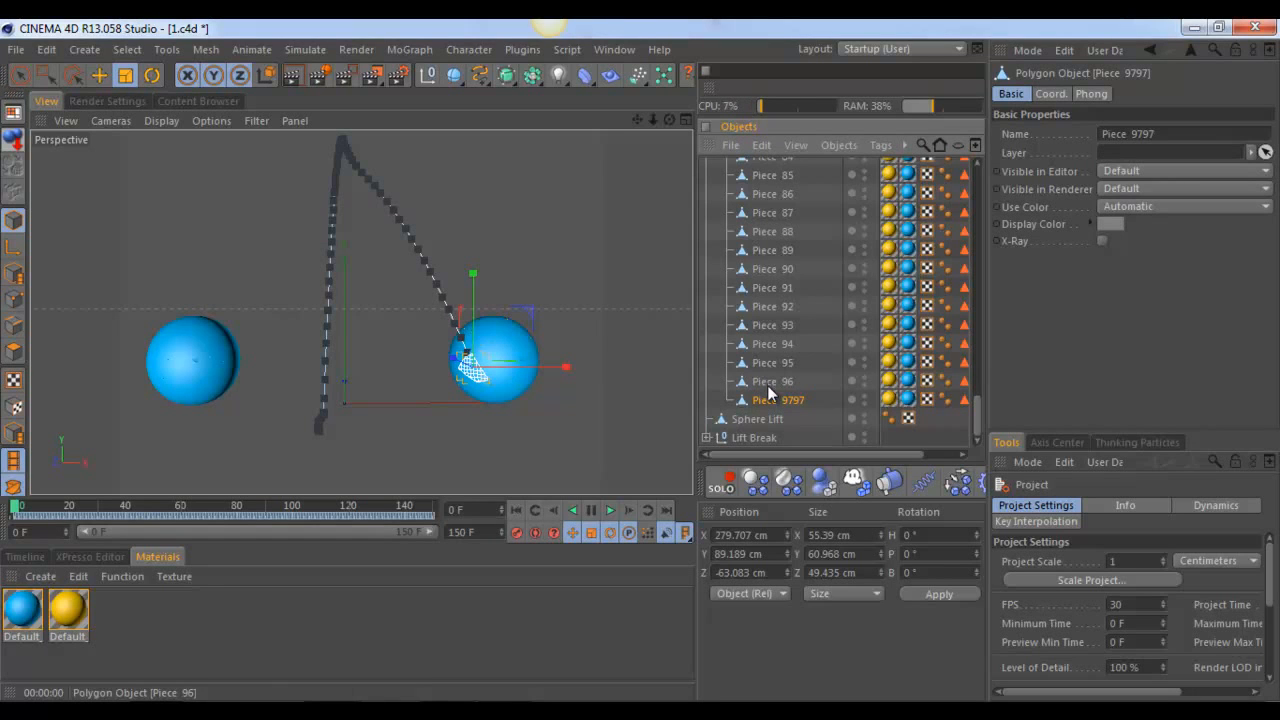
scroll(767, 391, up, 2)
scroll(767, 391, up, 20)
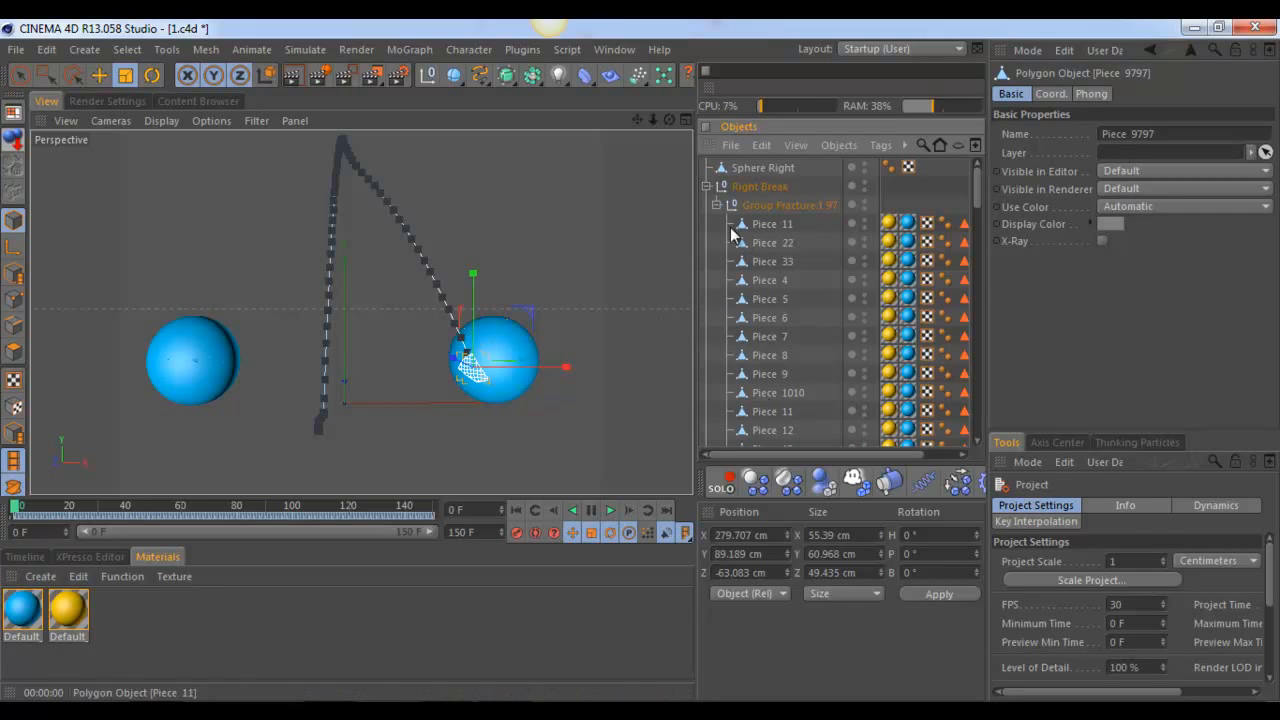
click(707, 186)
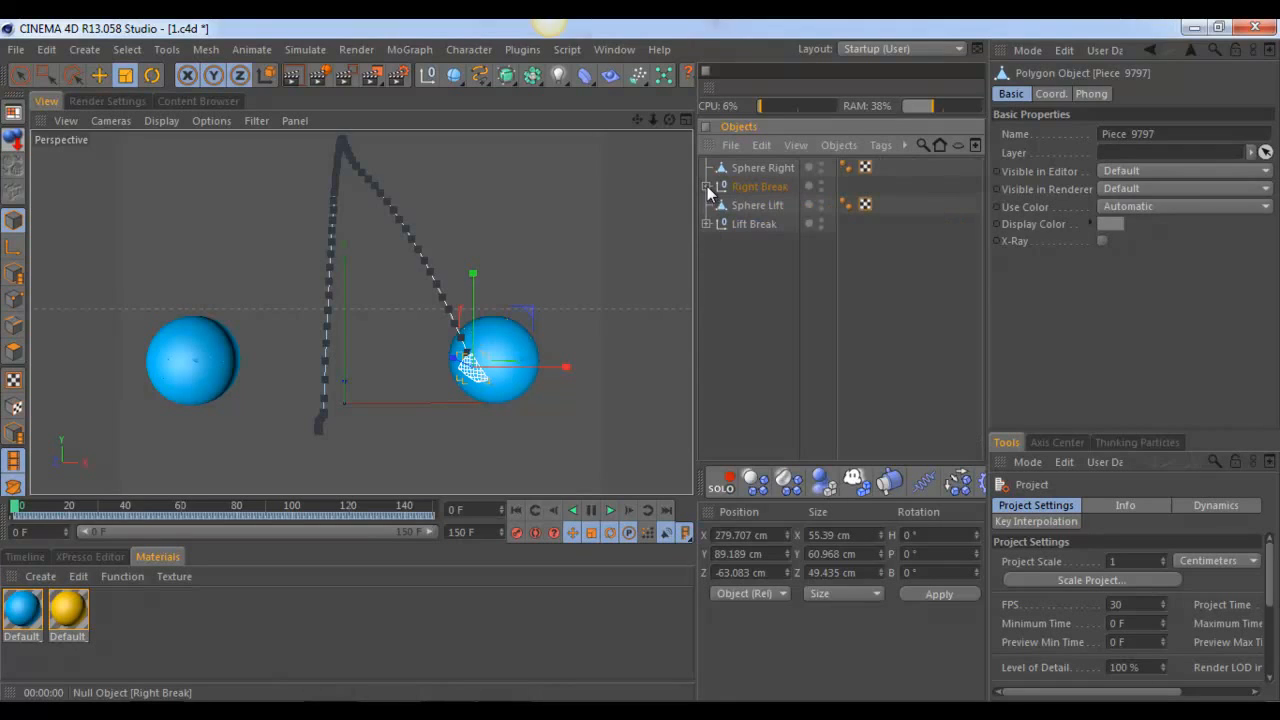
click(758, 342)
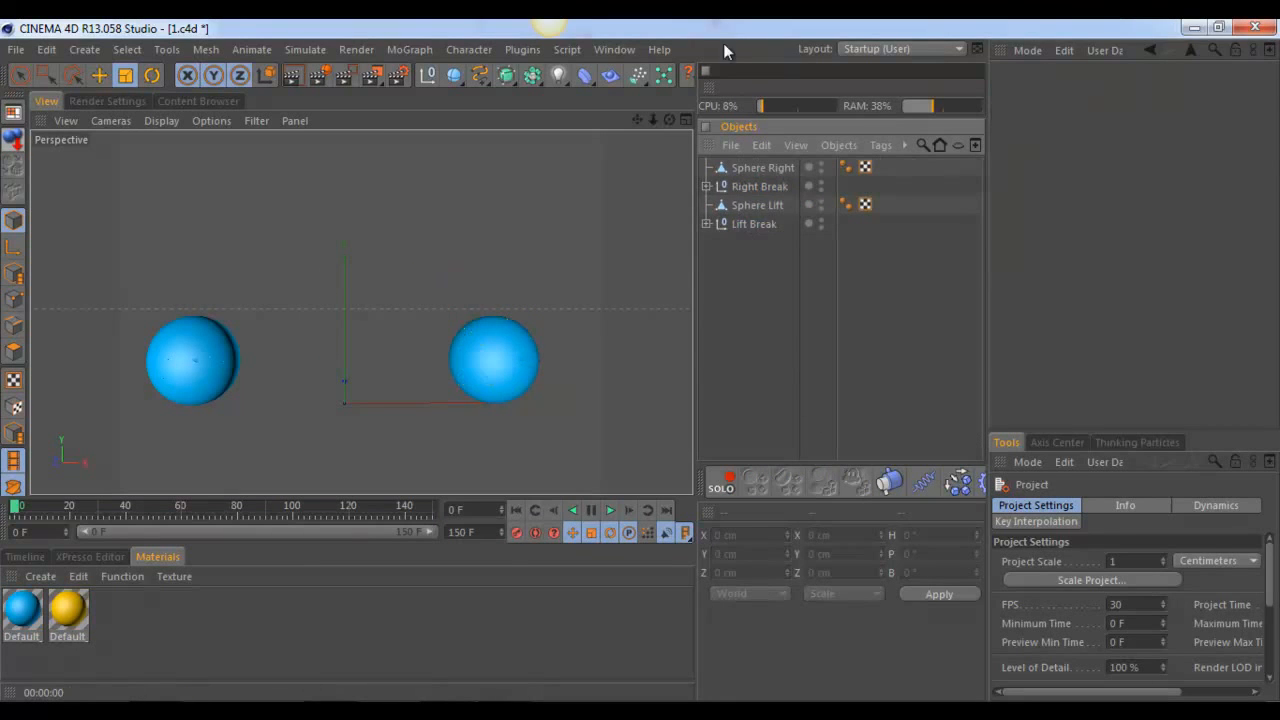
Step: Select all objects in the scene and open the RealFlow SD Exporter
key(ctrl+a)
click(529, 49)
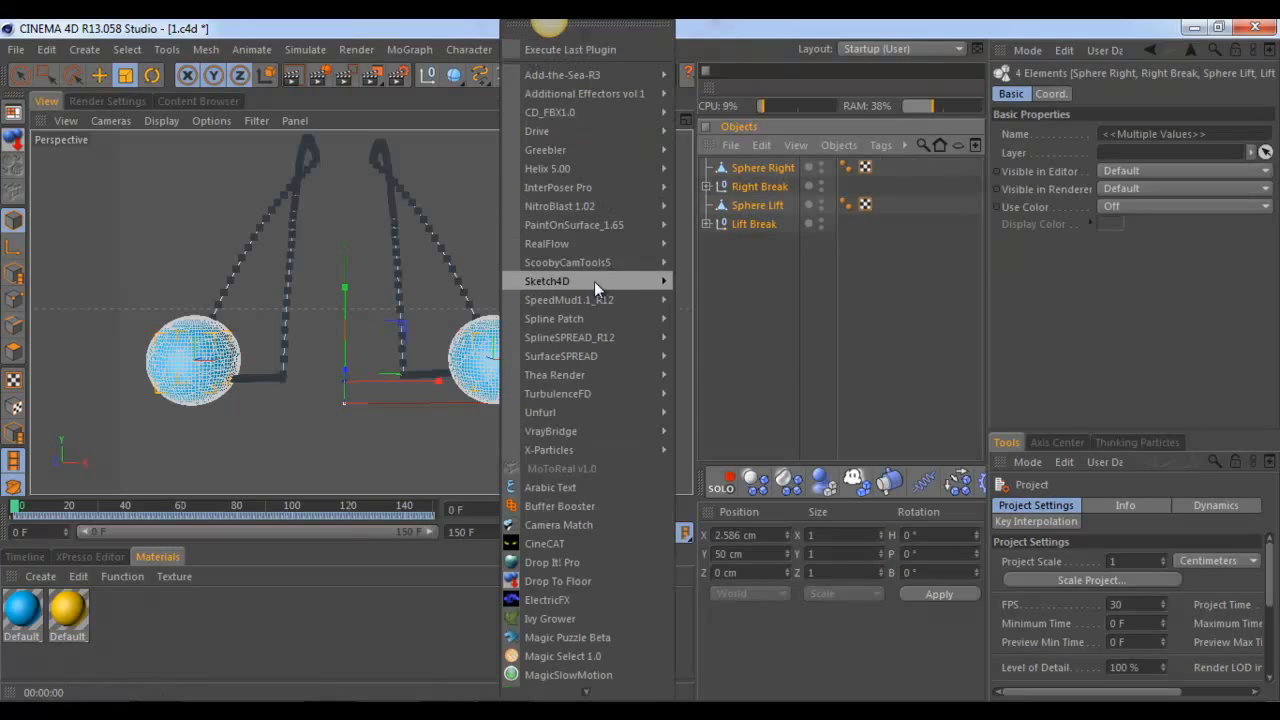
mouse_move(642, 244)
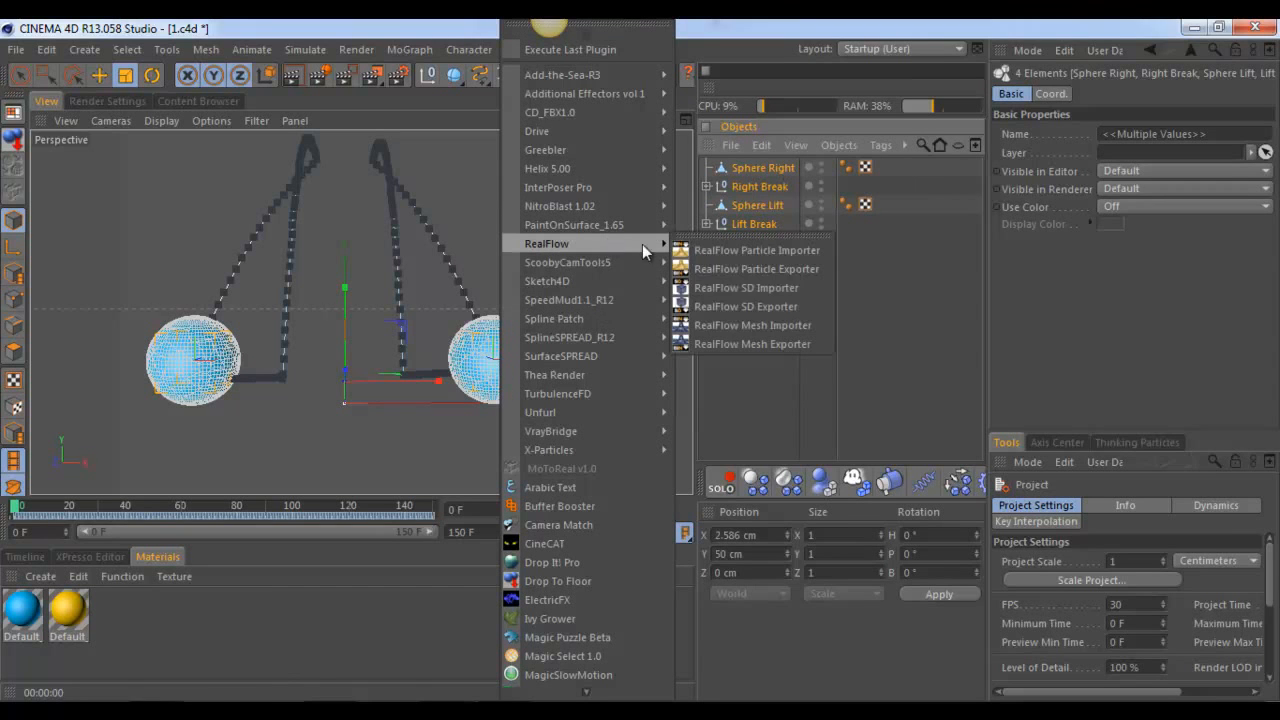
click(732, 306)
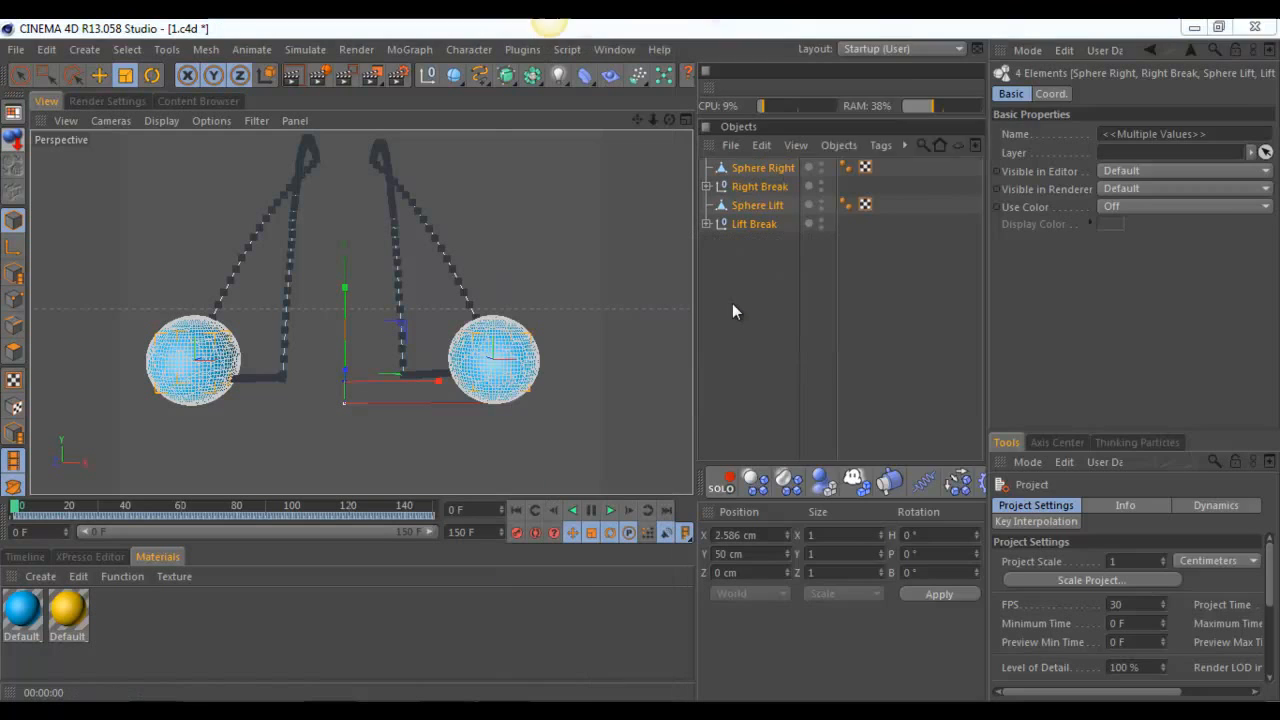
Step: Examine the exporter's object list from the renamed Right Break pieces down to the Lift Break pieces under Sphere Lift
click(841, 472)
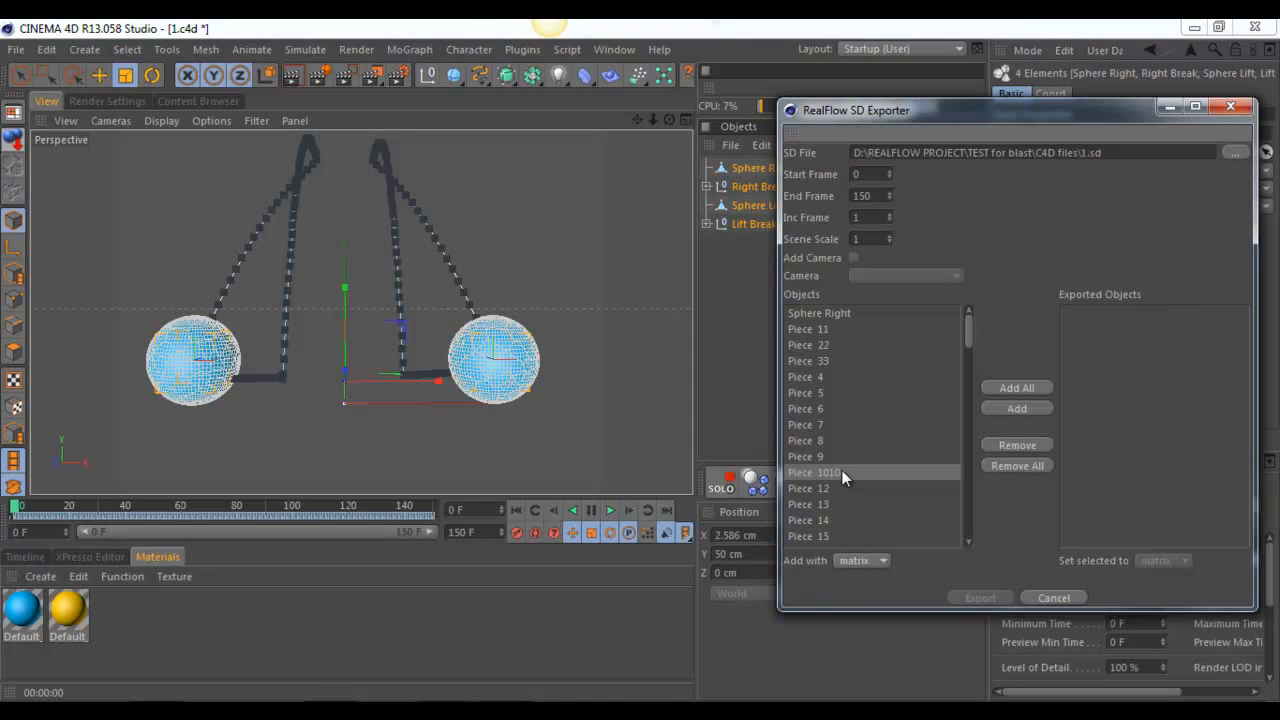
click(825, 363)
click(820, 343)
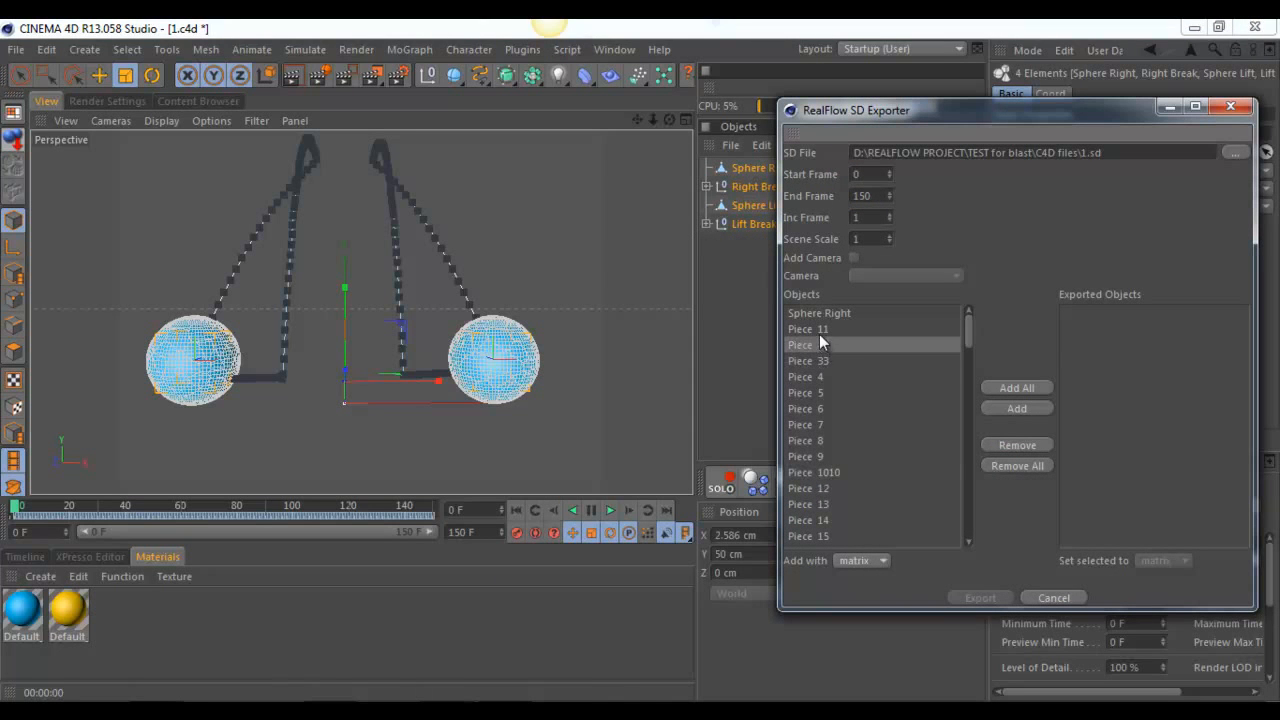
click(819, 332)
click(810, 361)
click(801, 408)
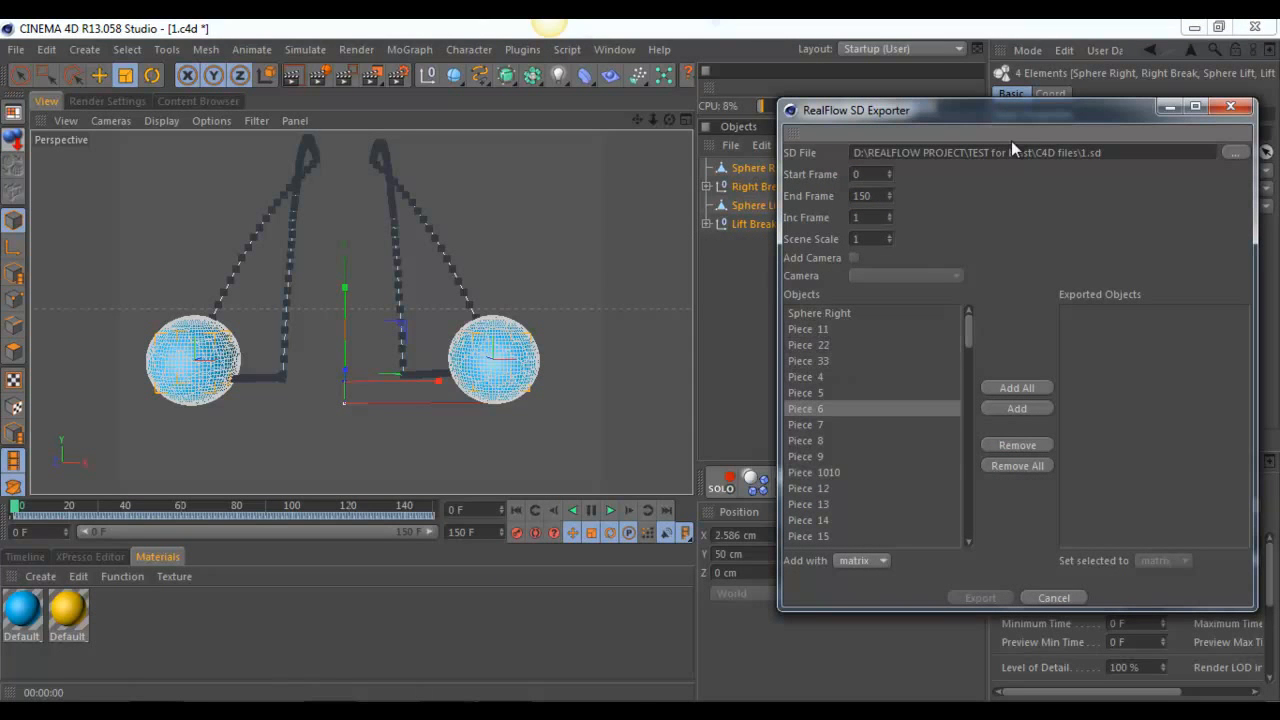
drag(1020, 118, 375, 71)
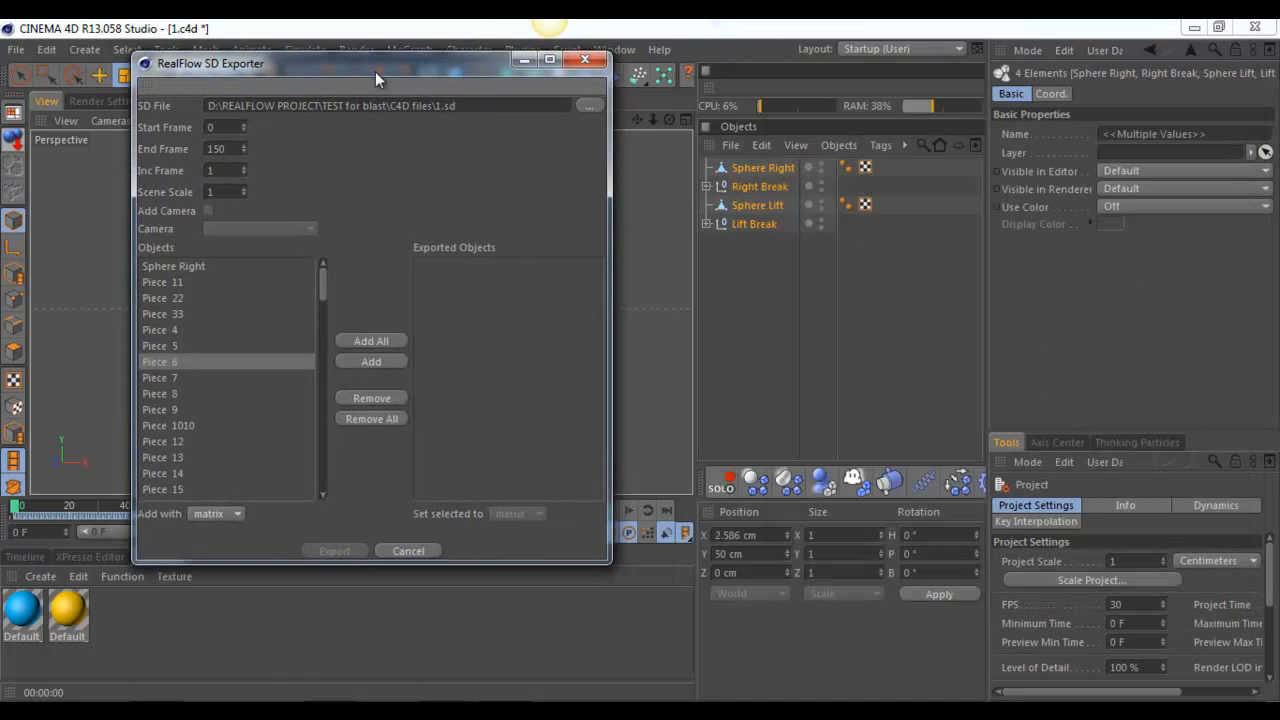
drag(321, 283, 320, 501)
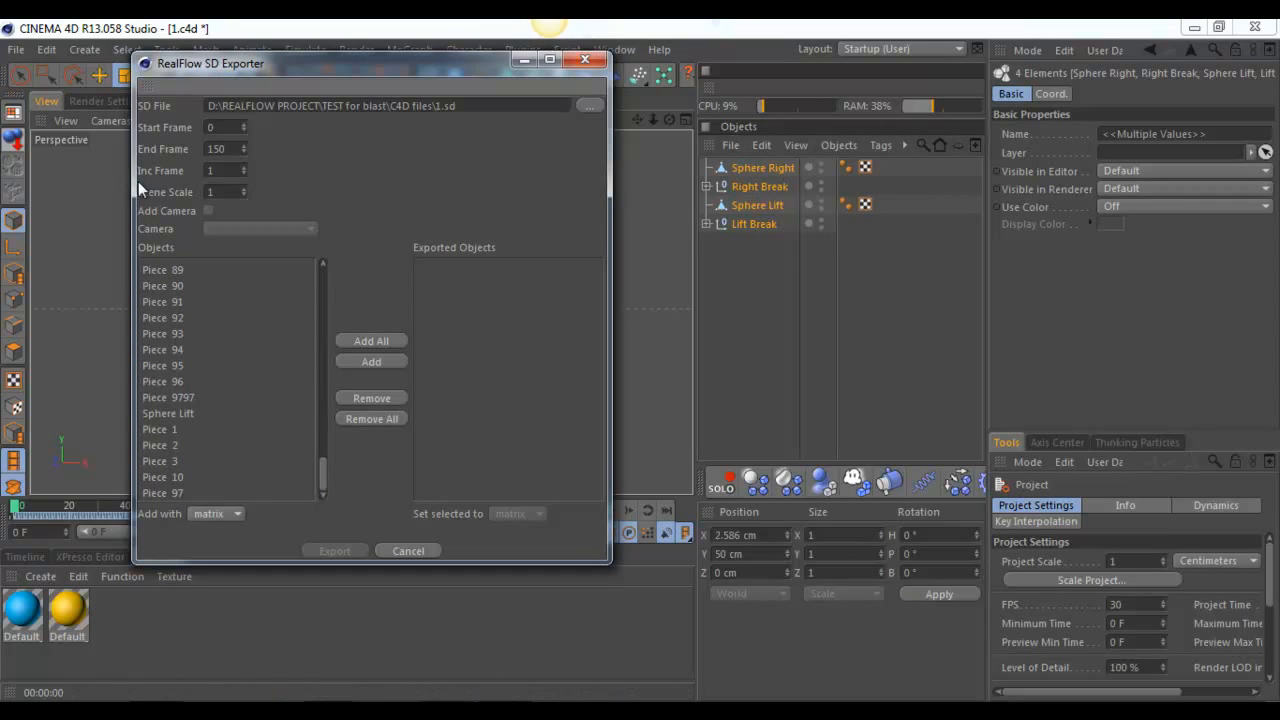
drag(221, 76, 265, 91)
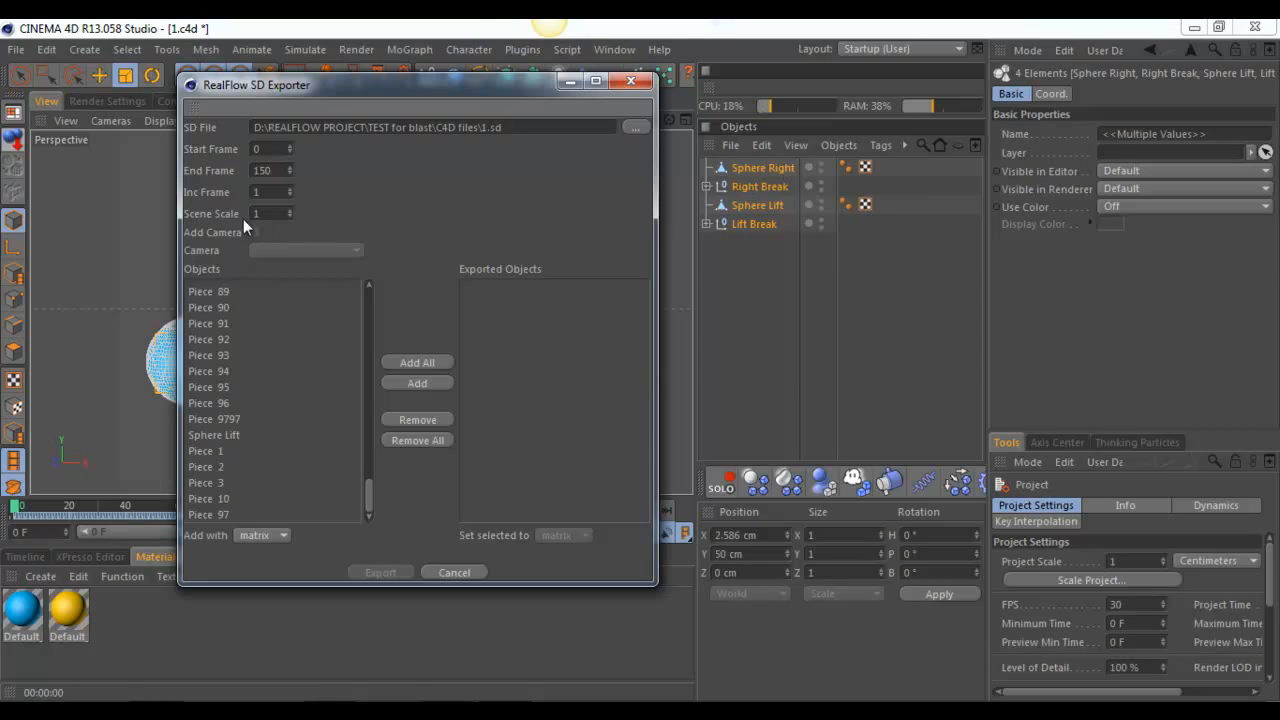
Step: Check the SD file's save location without changing it, and add all objects to the exported objects with the matrix option
click(636, 127)
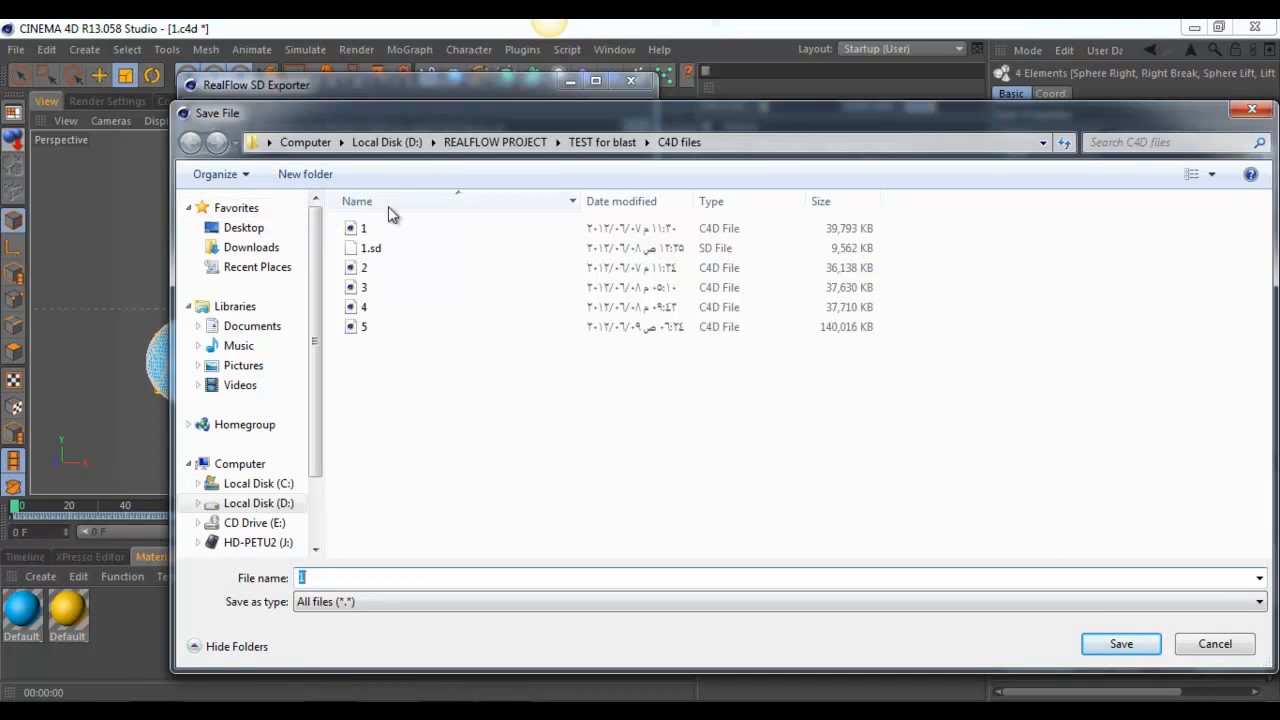
click(1215, 643)
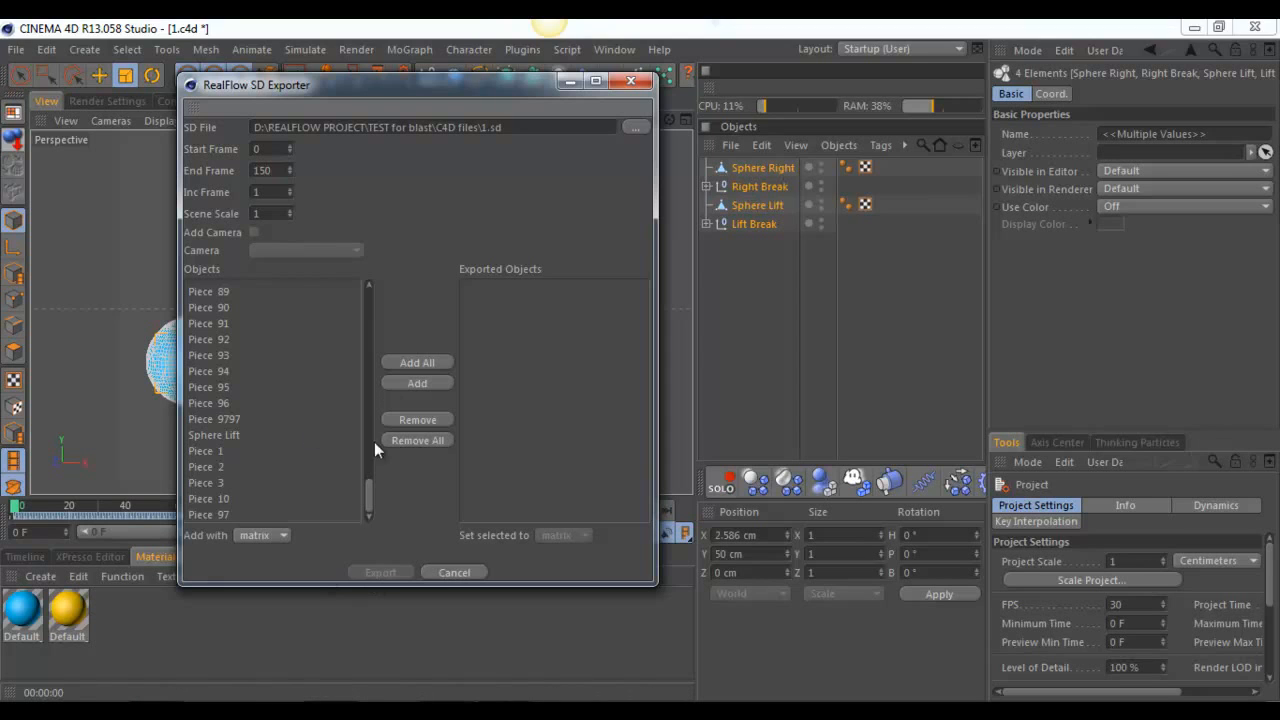
click(413, 363)
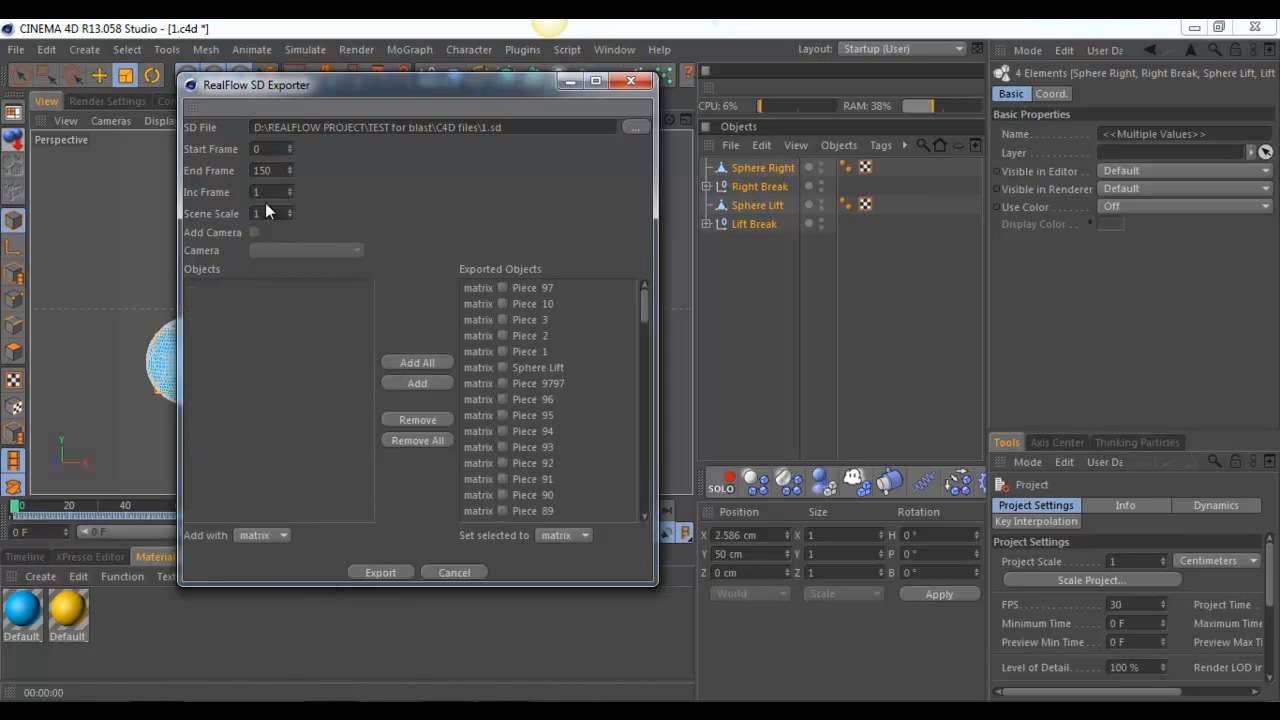
Step: Set the export's end frame to 200 and move the exporter window clear of the viewport's spheres
drag(276, 82, 832, 120)
double_click(820, 207)
text(200)
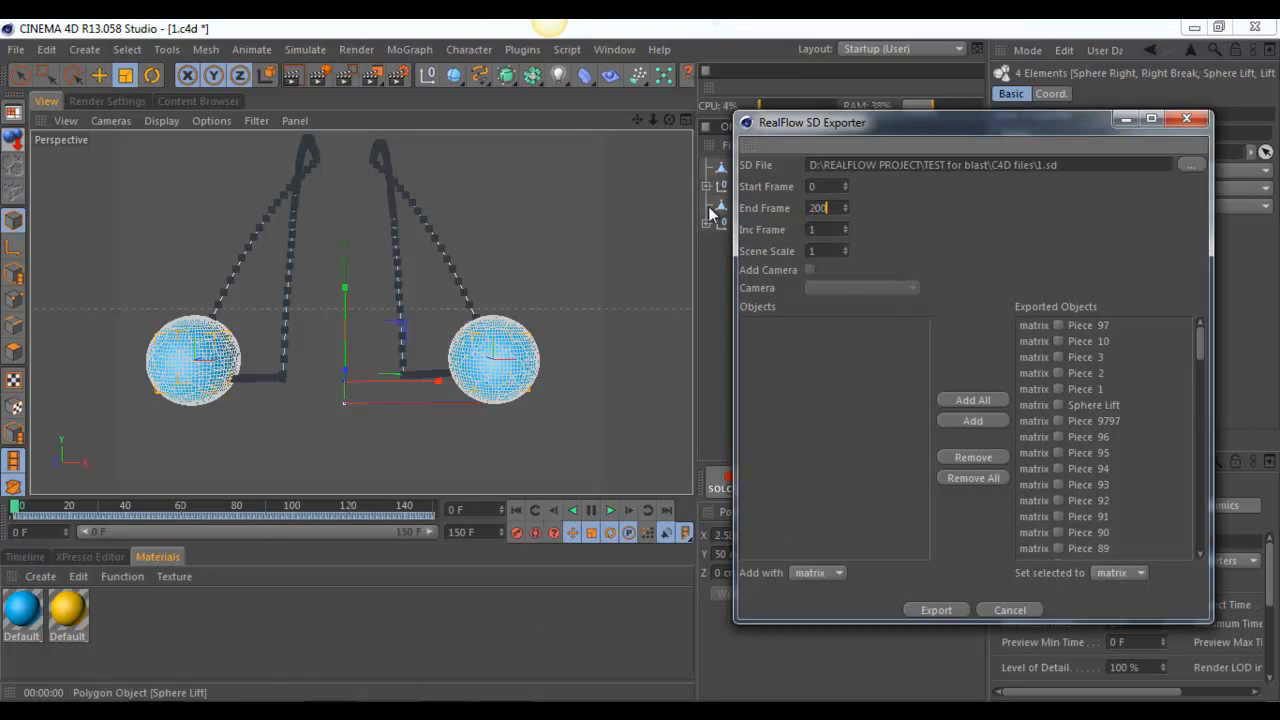
drag(974, 124, 864, 105)
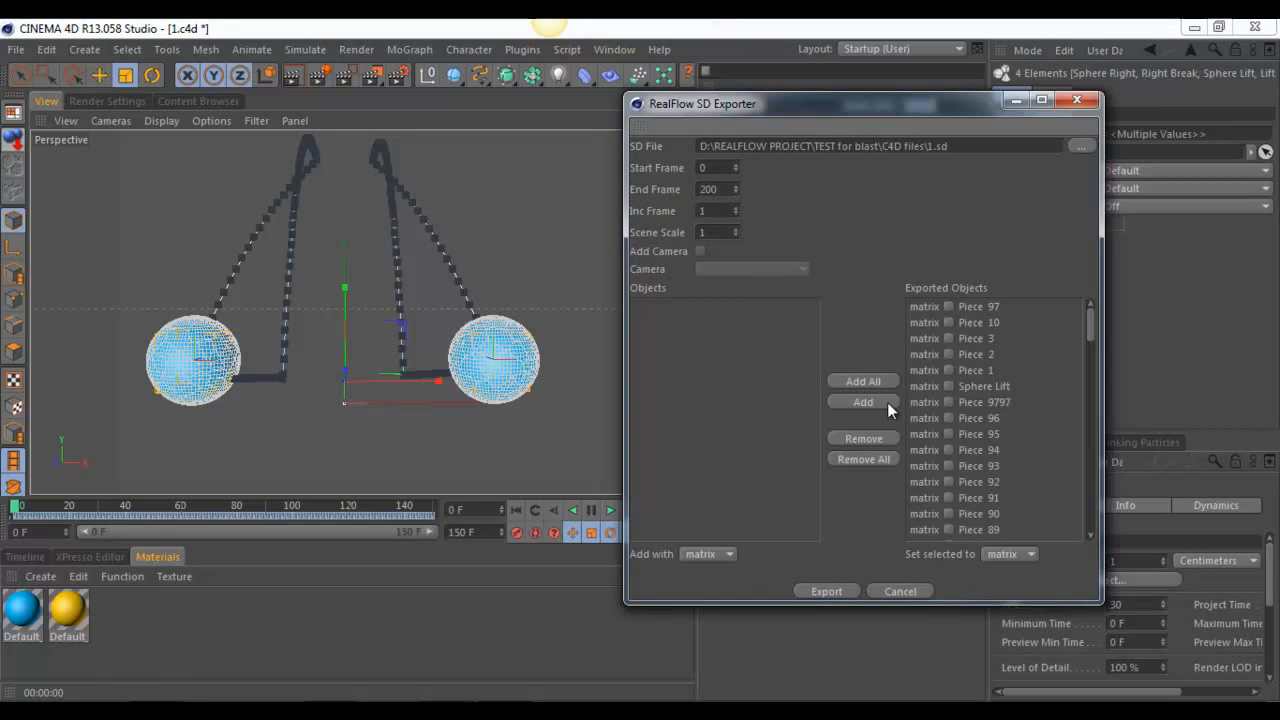
Step: Dismiss the RealFlow SD Exporter without exporting and quit CINEMA 4D without saving the changes to 1.c4d
click(899, 591)
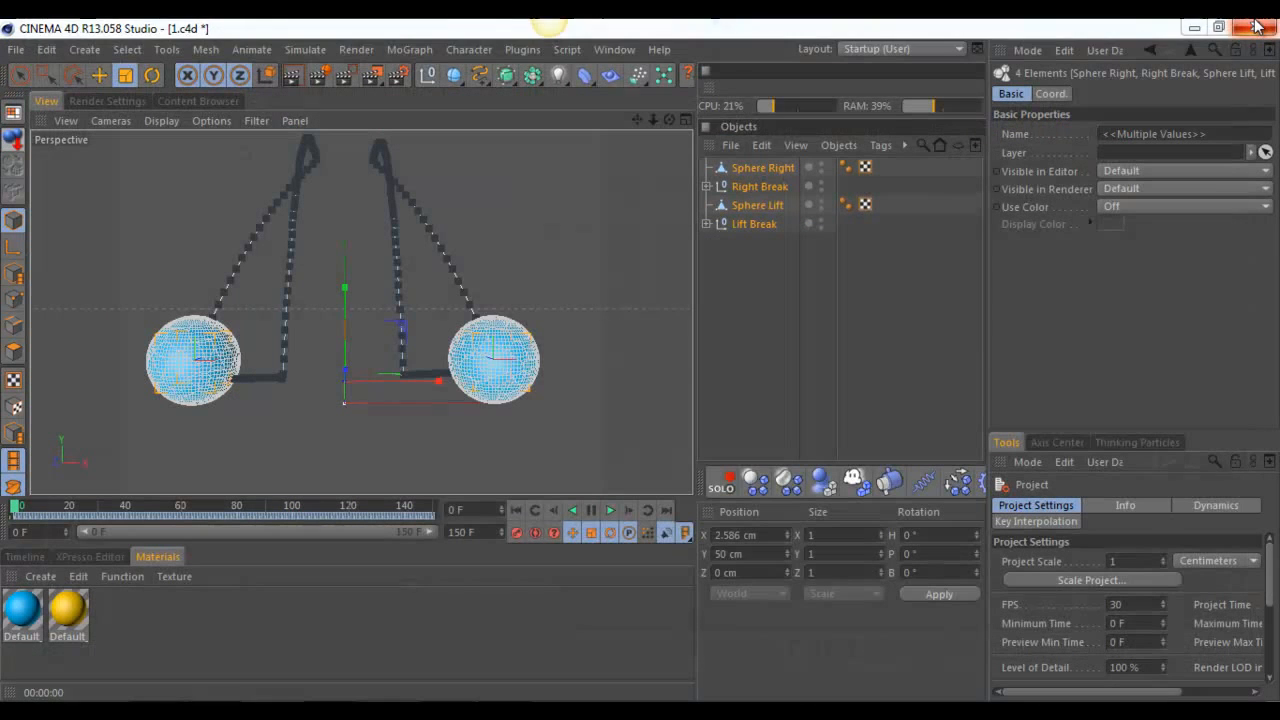
click(1254, 27)
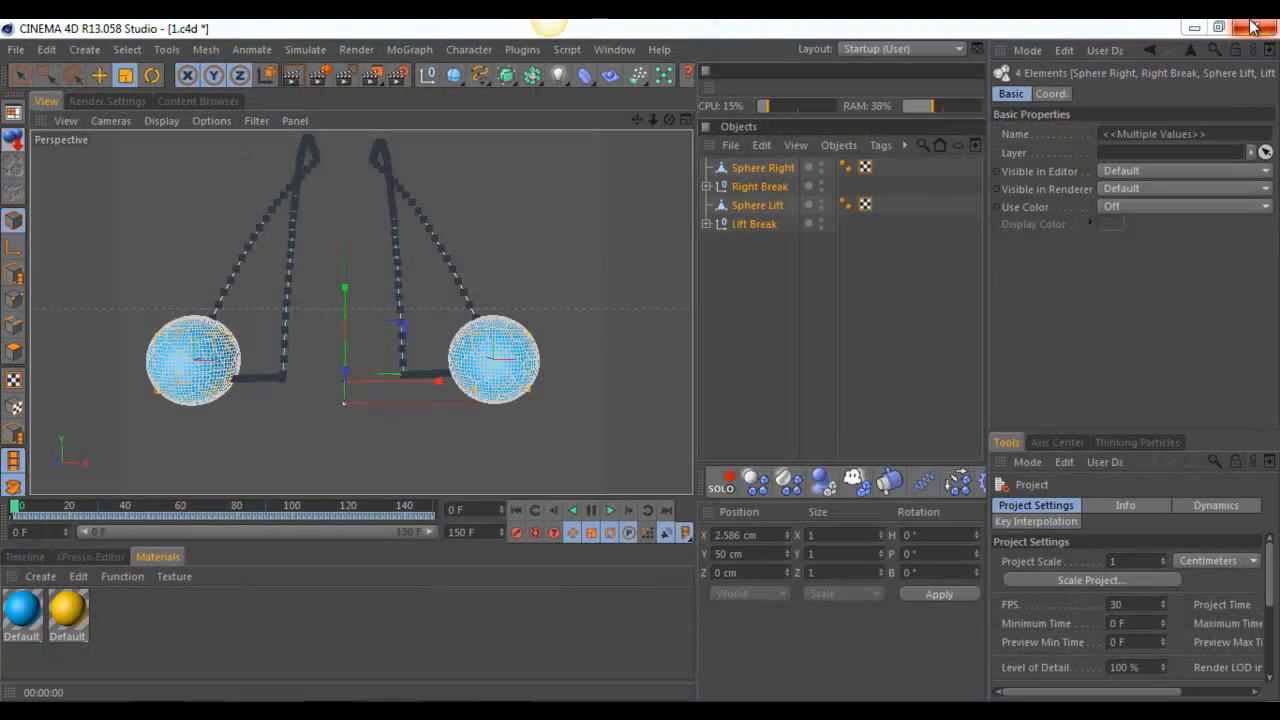
click(595, 439)
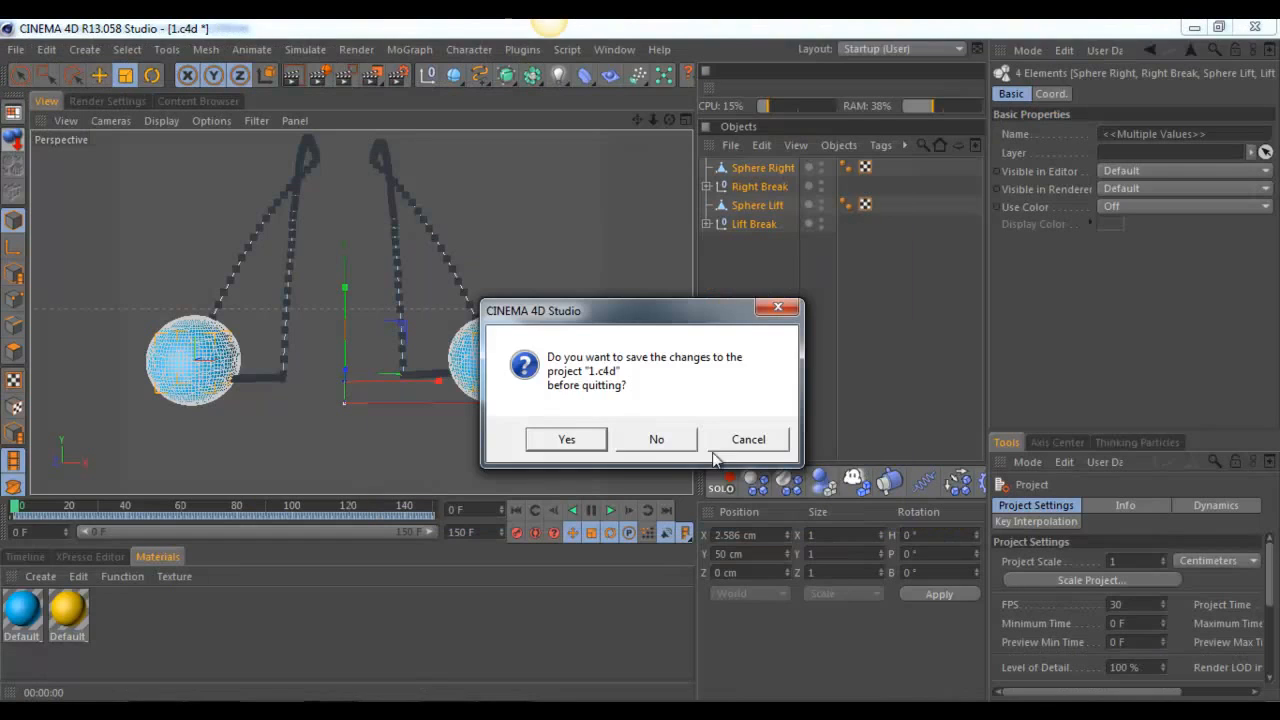
click(654, 437)
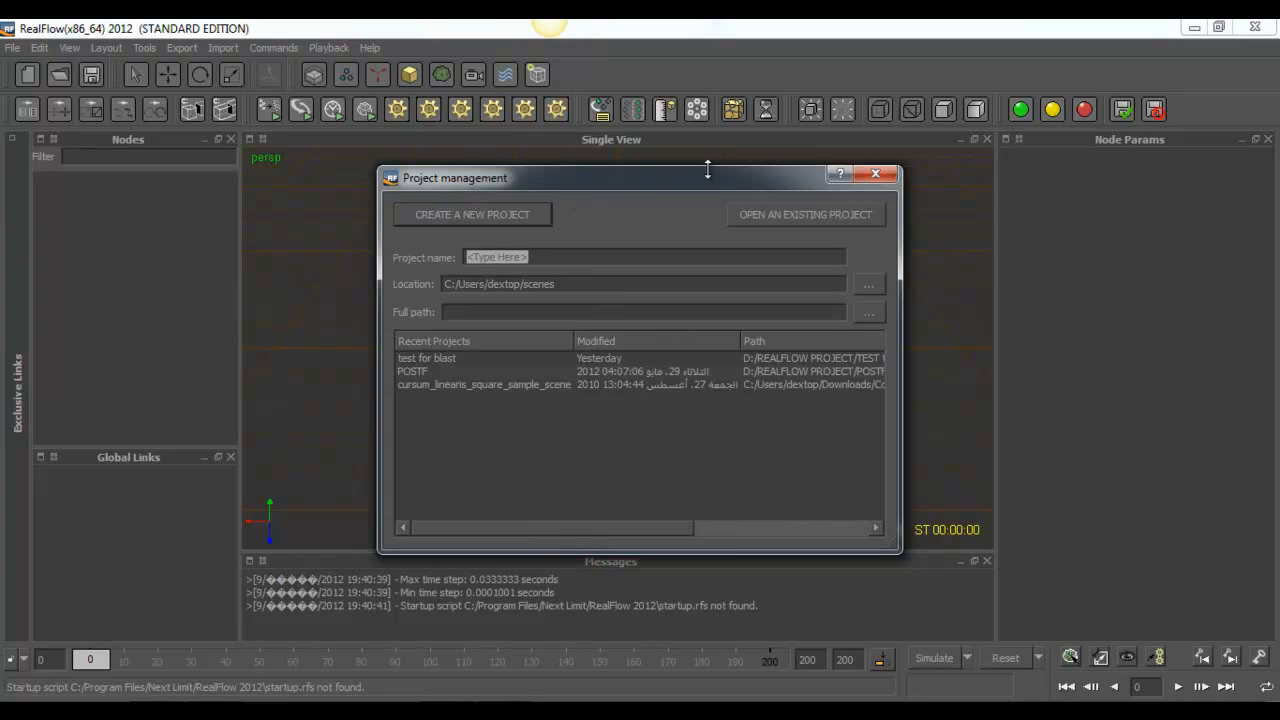
Step: In RealFlow, create a new project named P4D in the default scenes location
click(455, 215)
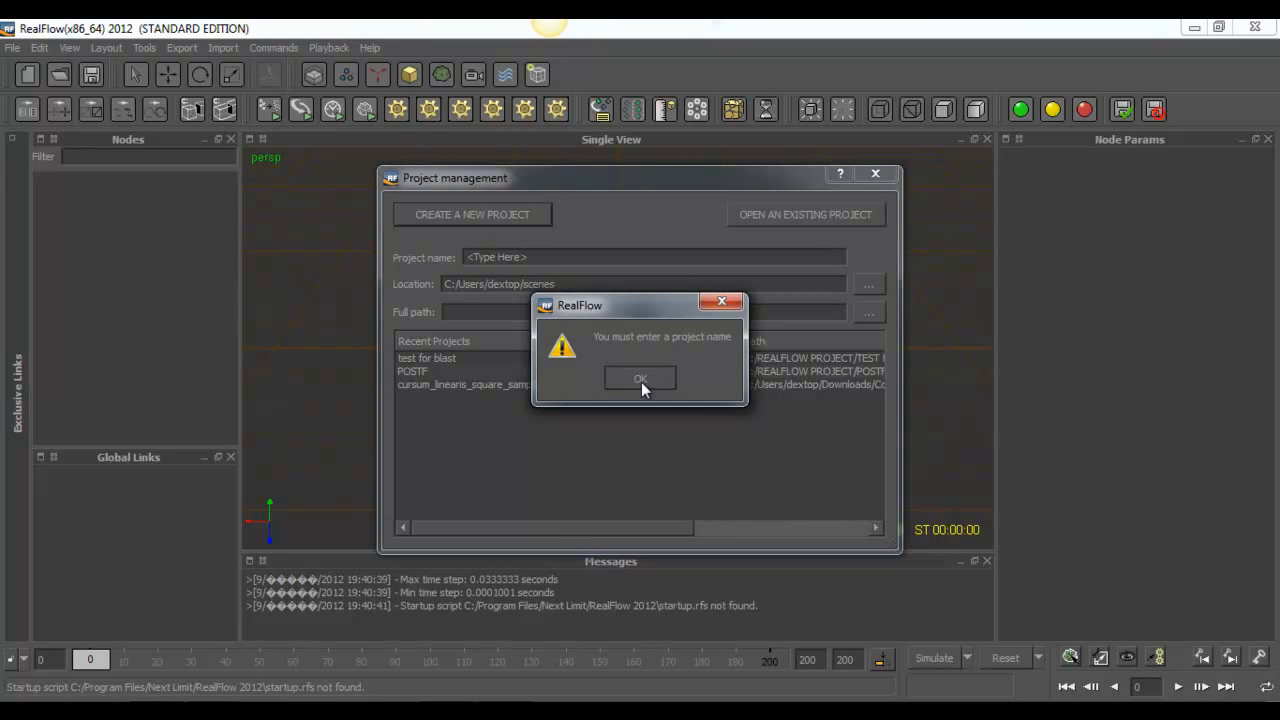
click(640, 379)
triple_click(541, 256)
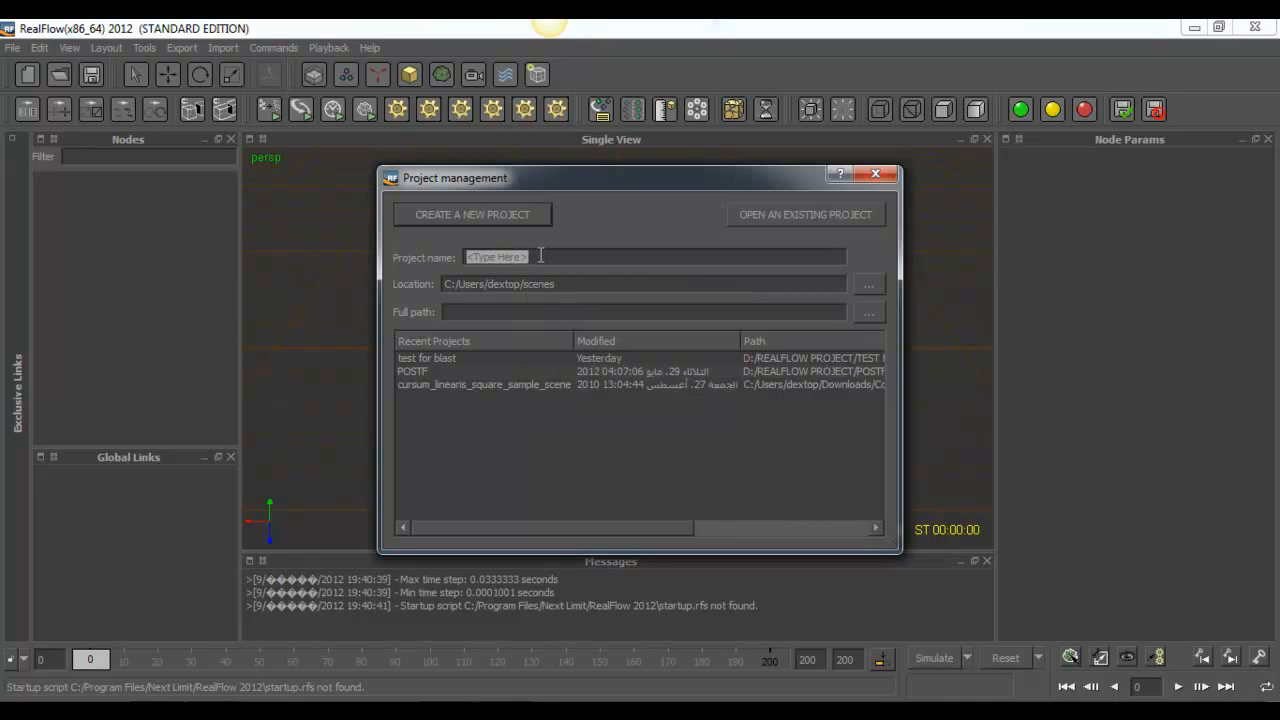
text(P4D)
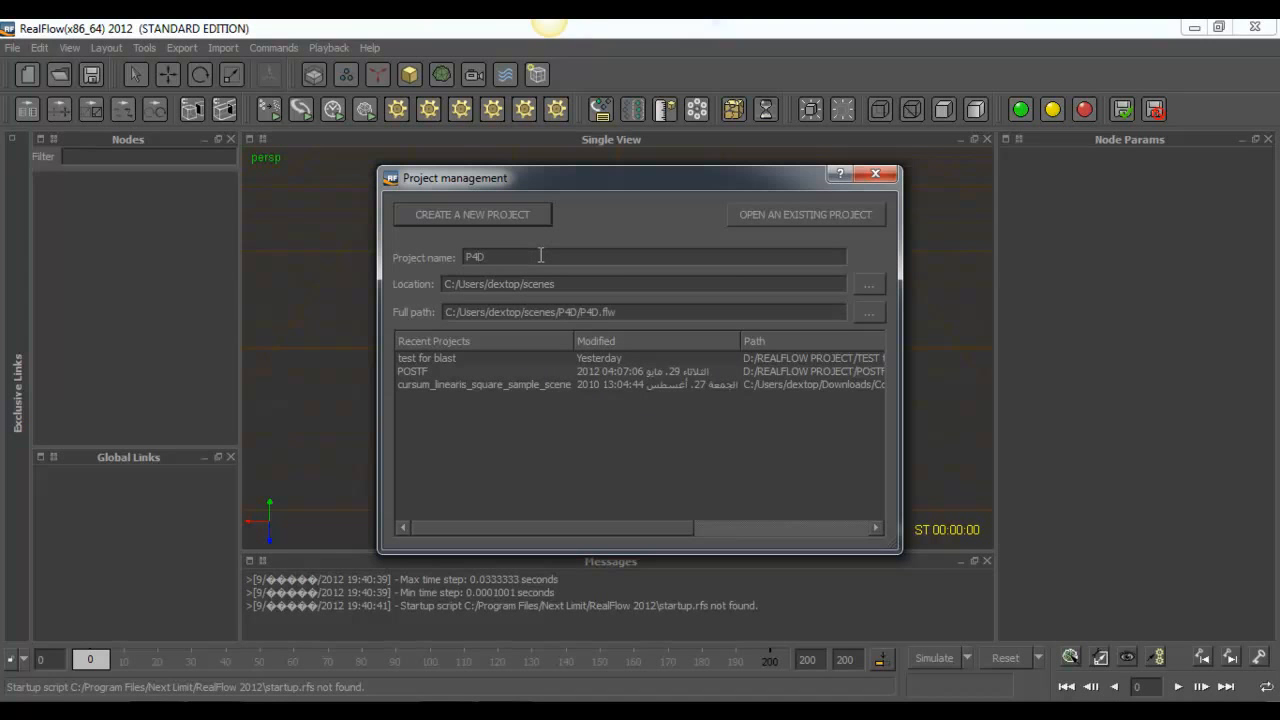
click(496, 214)
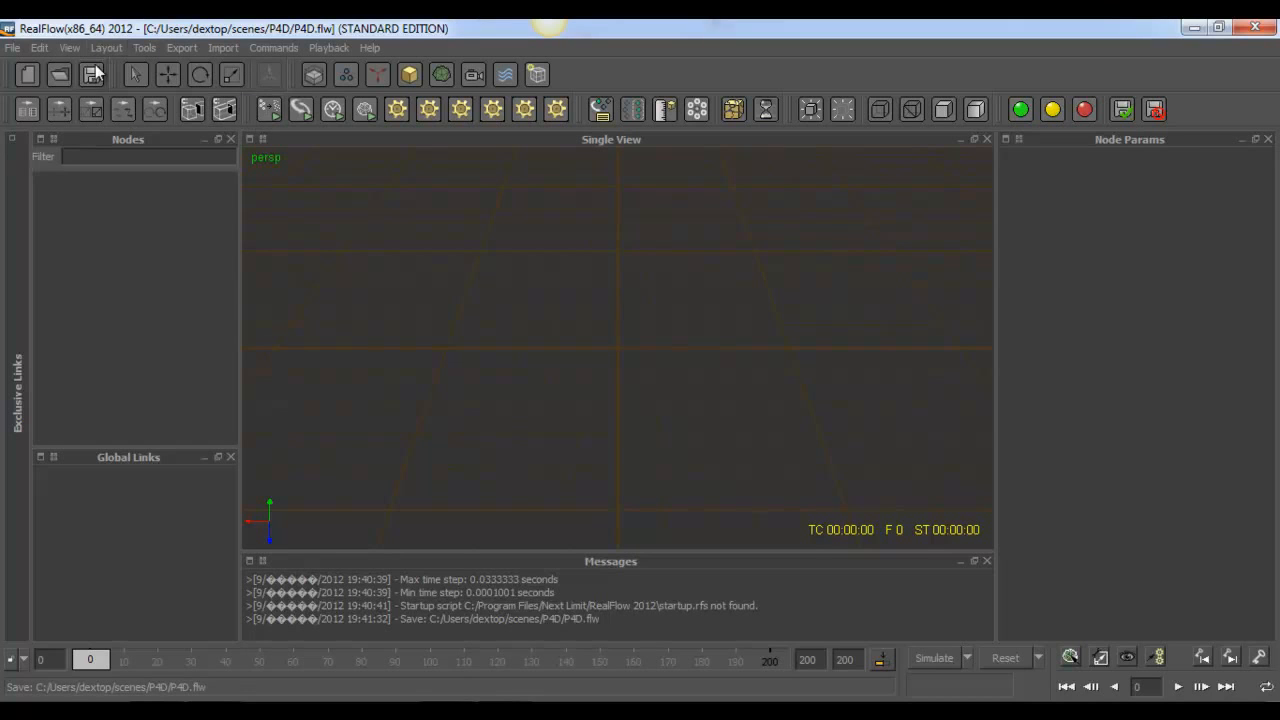
Step: Import the object file 1.sd from REALFLOW PROJECT/TEST for blast/C4D files on Local Disk (D:)
click(212, 43)
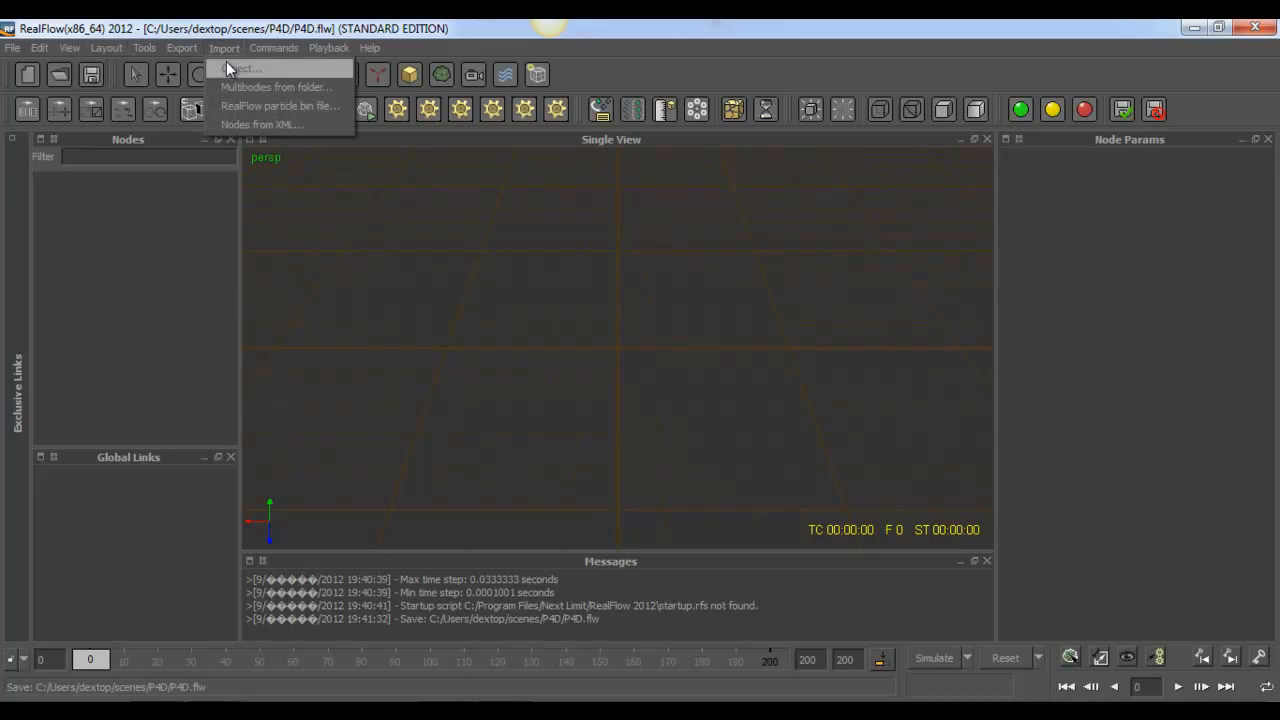
click(220, 68)
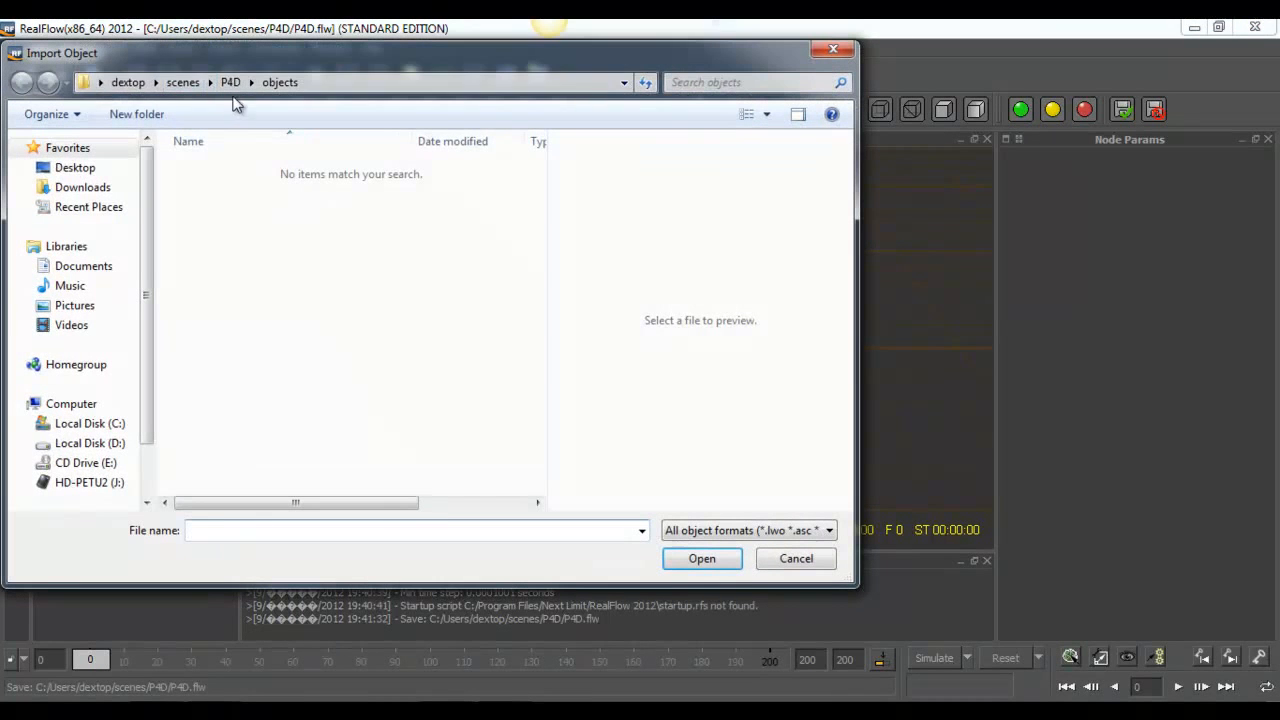
click(95, 443)
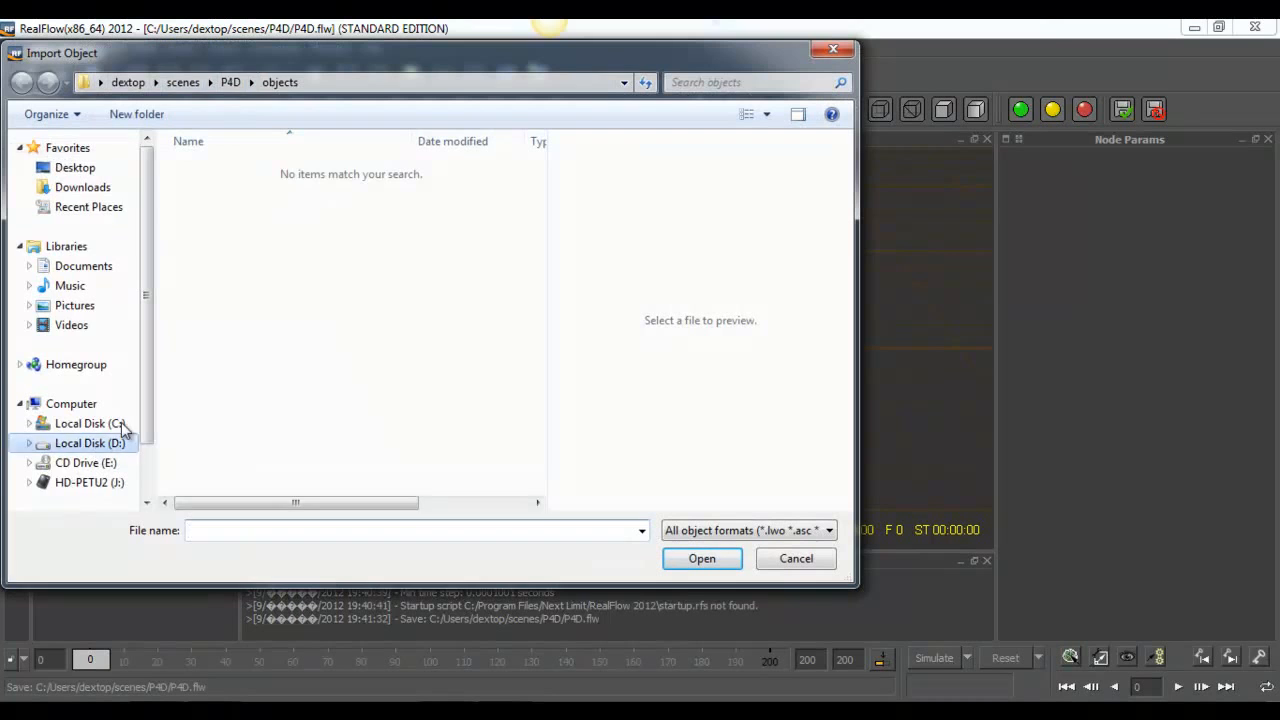
double_click(255, 442)
double_click(229, 188)
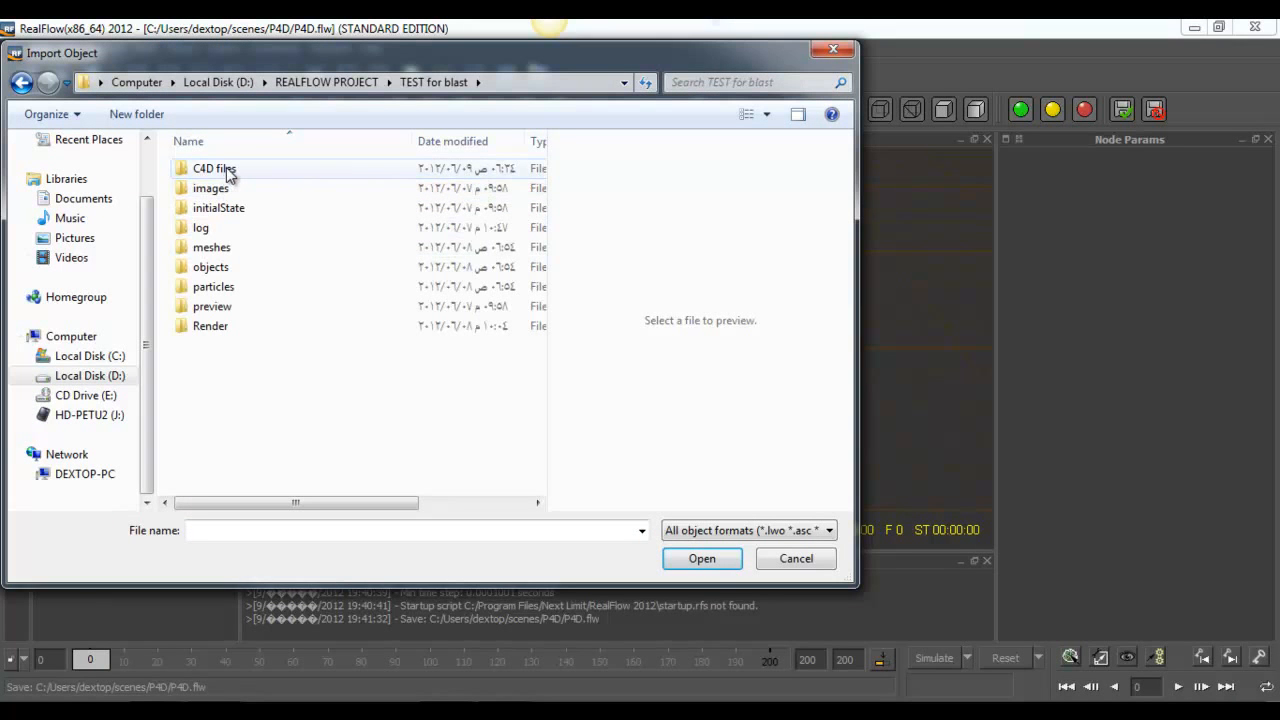
double_click(214, 168)
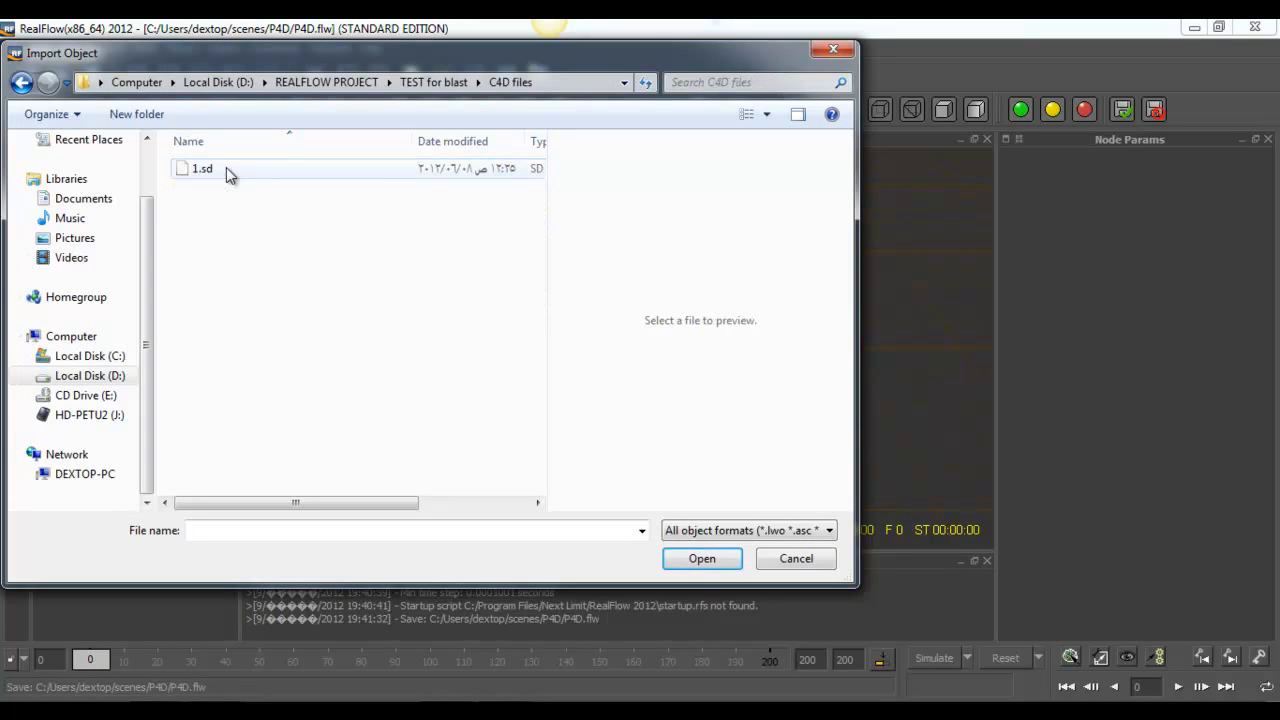
click(216, 170)
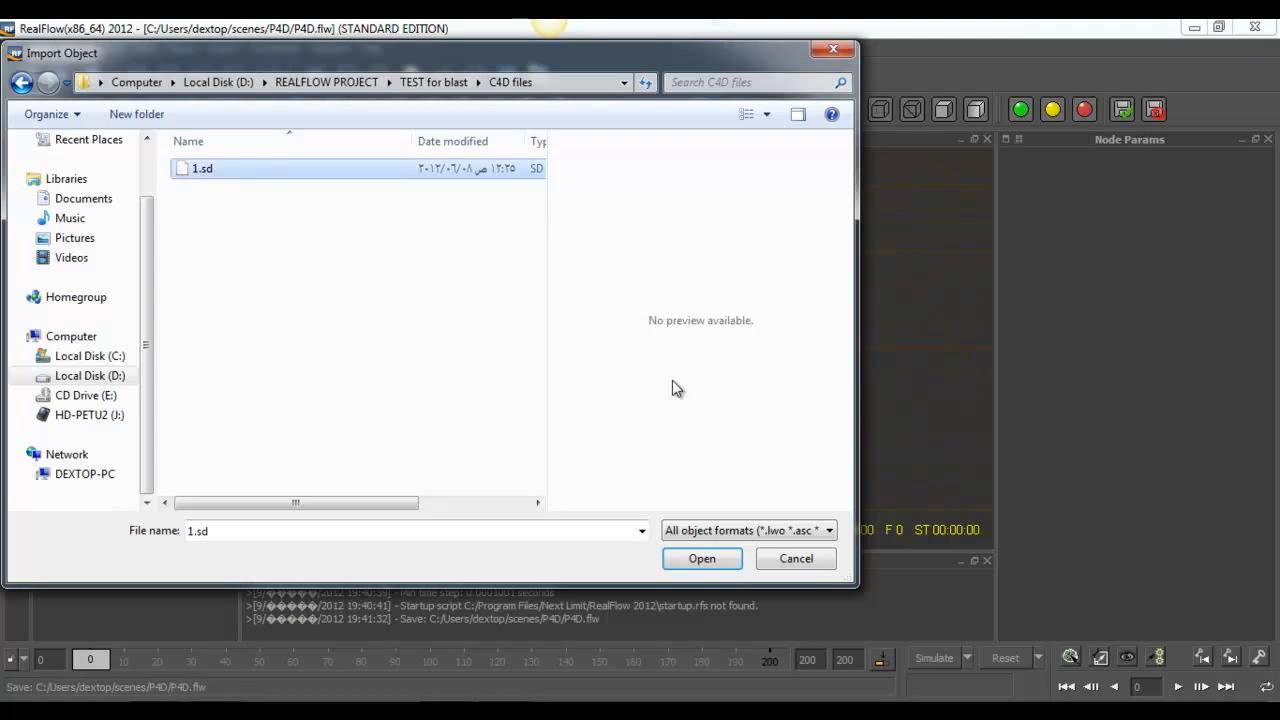
click(702, 558)
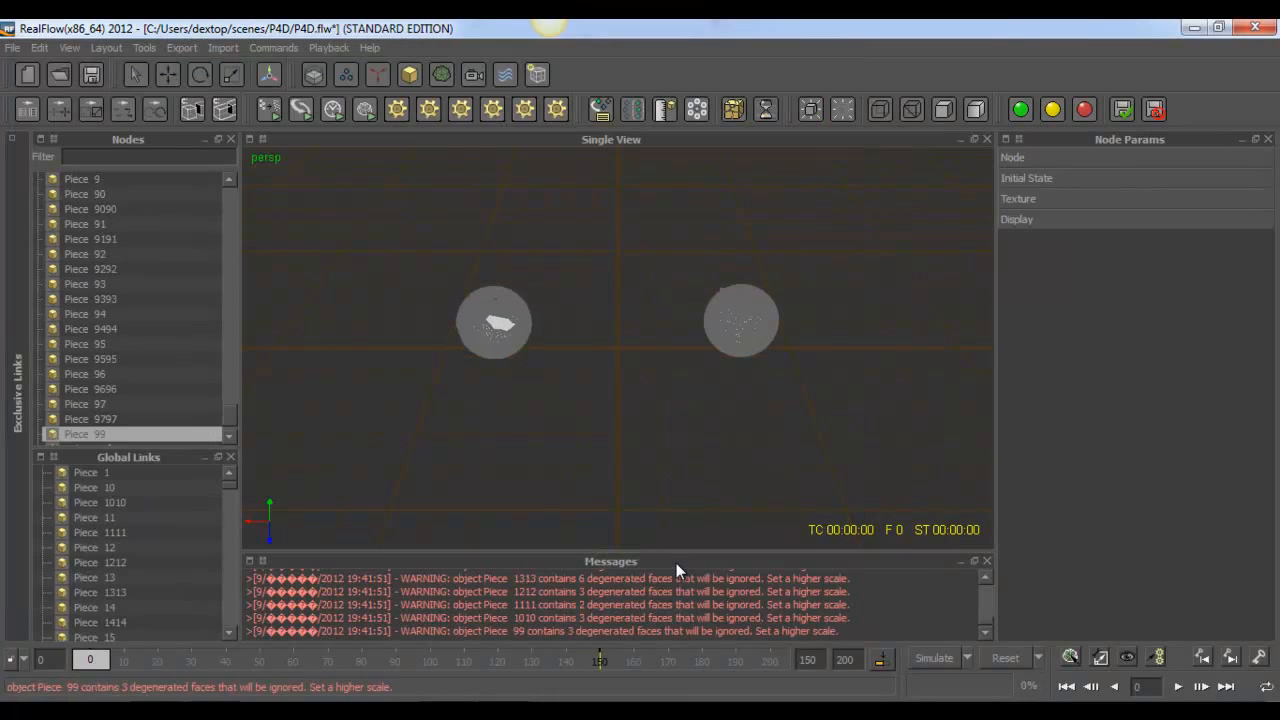
Step: Group all the imported Piece nodes from Piece 1 to Piece 99, leaving out both spheres, and collapse the group
drag(235, 409, 214, 441)
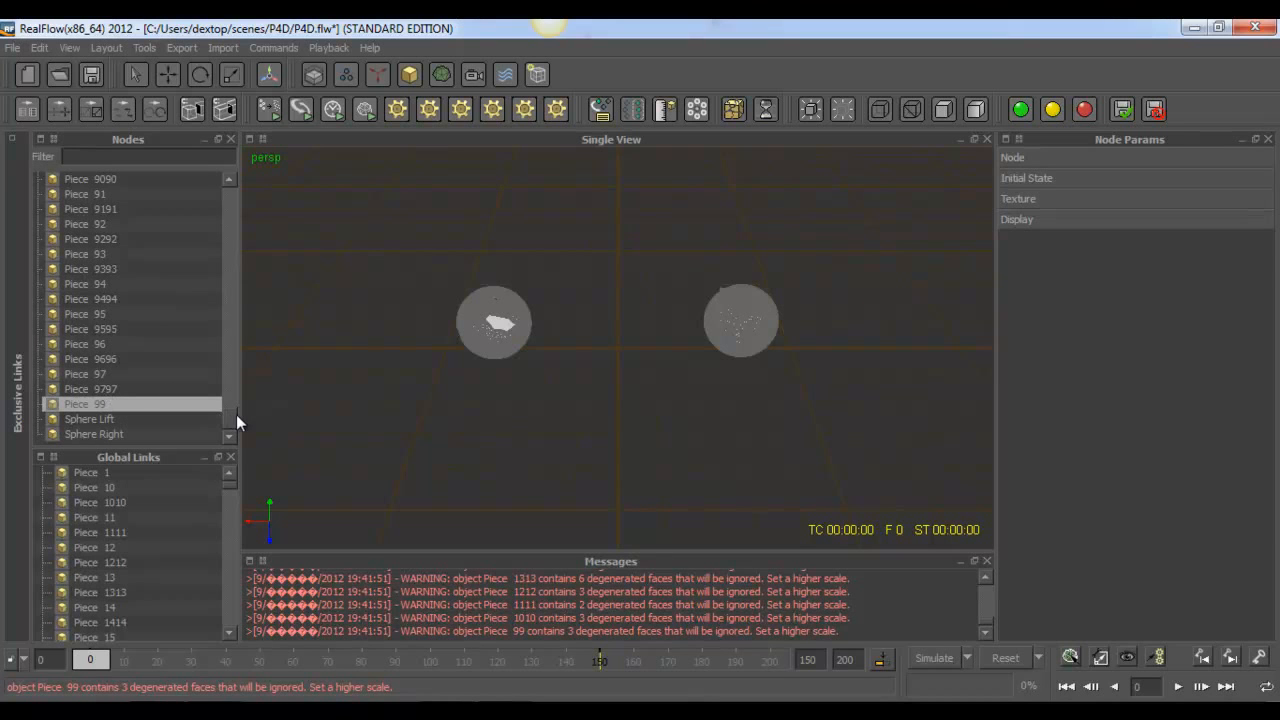
drag(235, 414, 221, 105)
click(104, 176)
drag(226, 196, 214, 437)
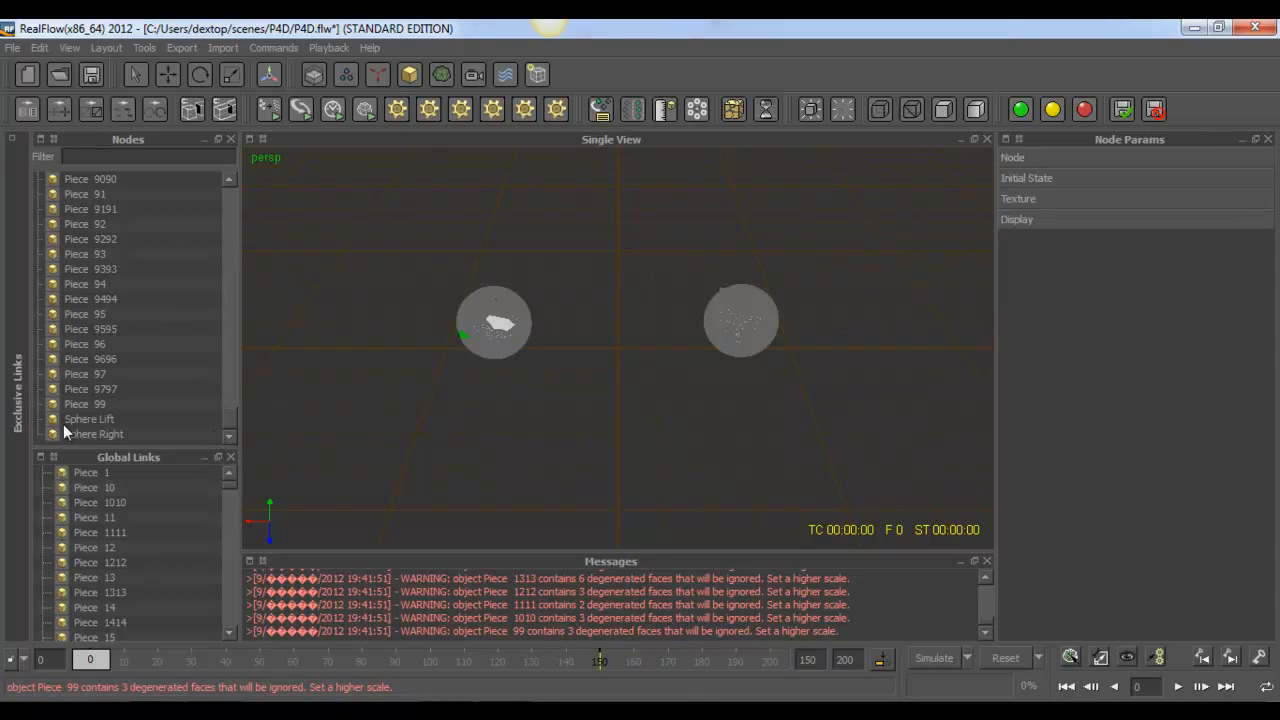
shift+click(83, 405)
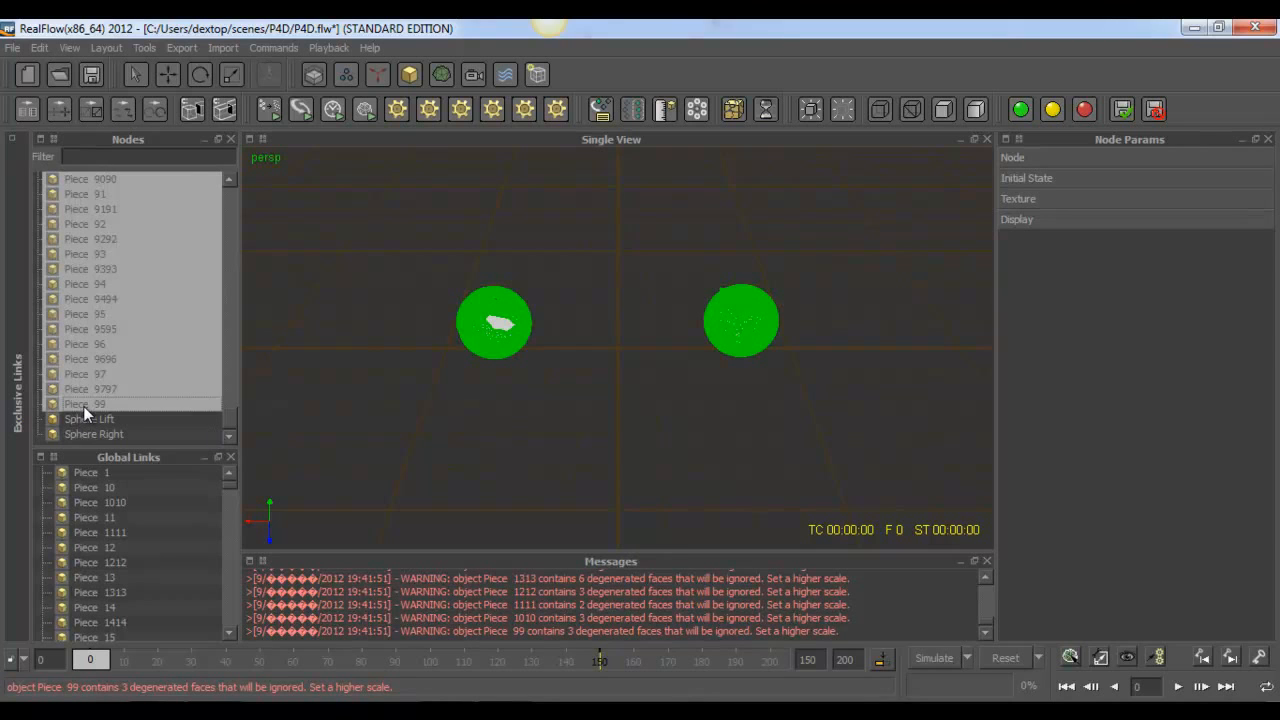
right_click(109, 203)
click(139, 267)
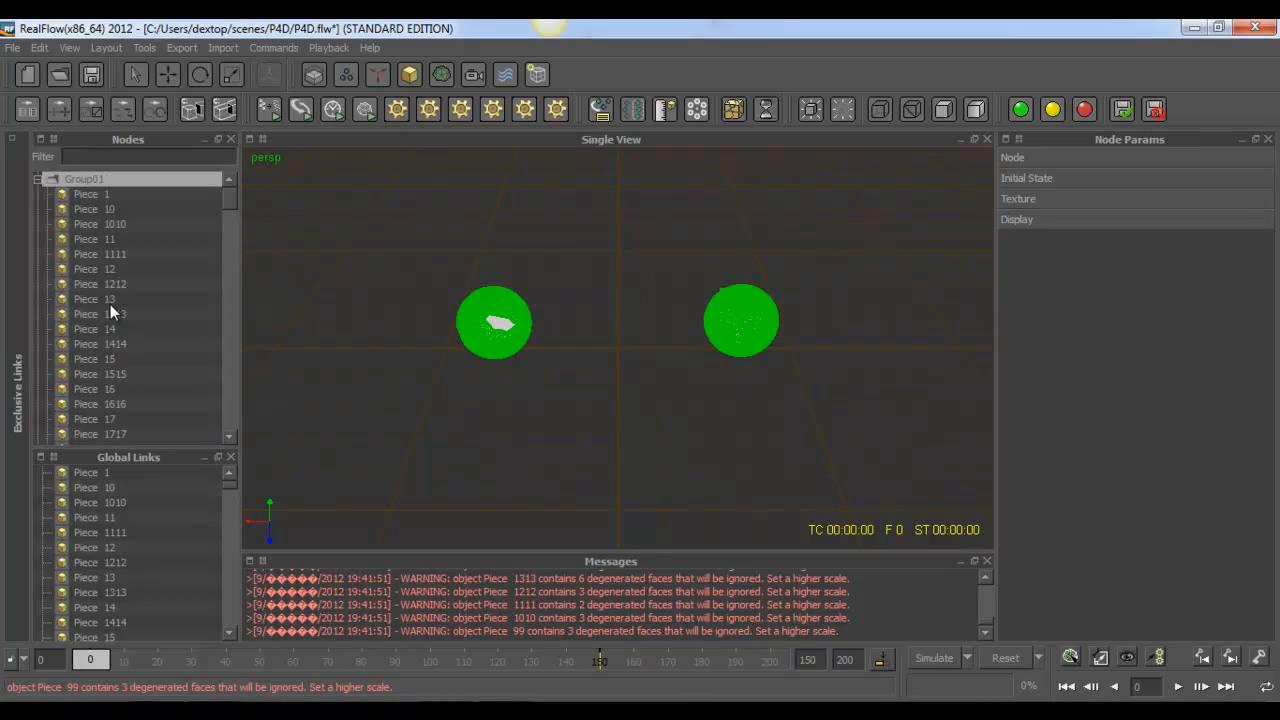
click(37, 180)
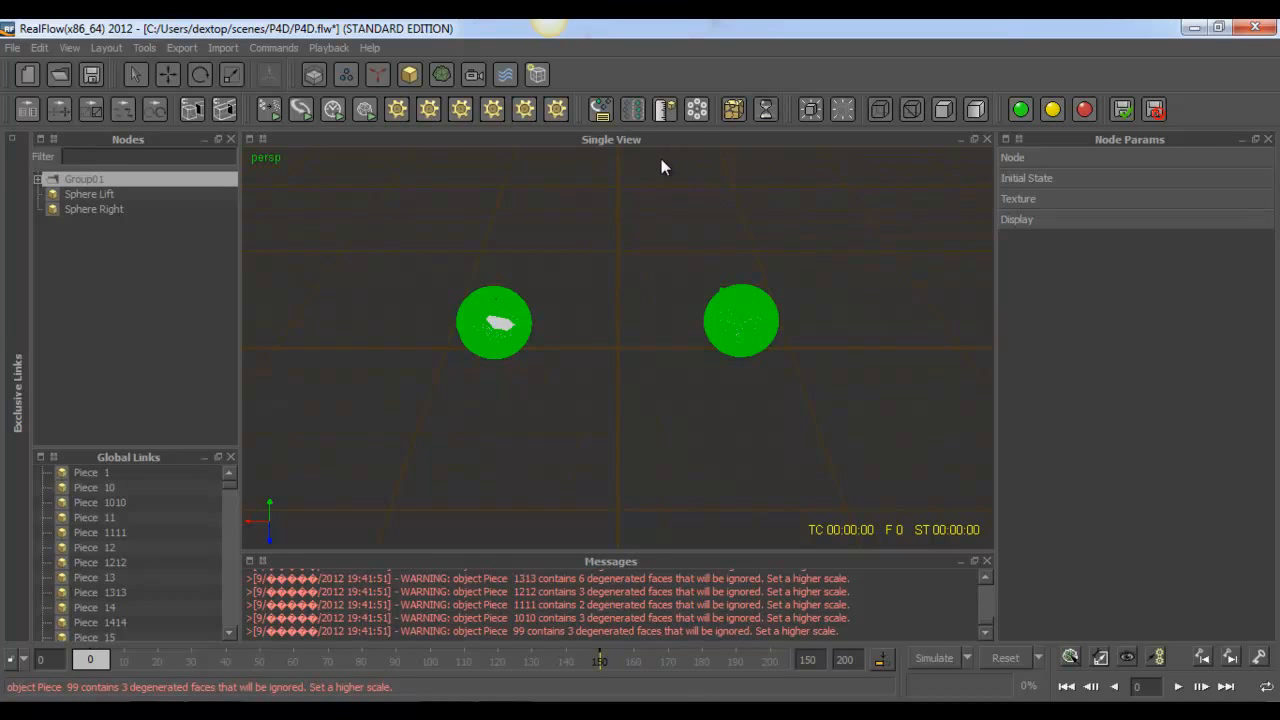
Step: Rename the group of fractured pieces as PIECES and clear the node selection
right_click(113, 176)
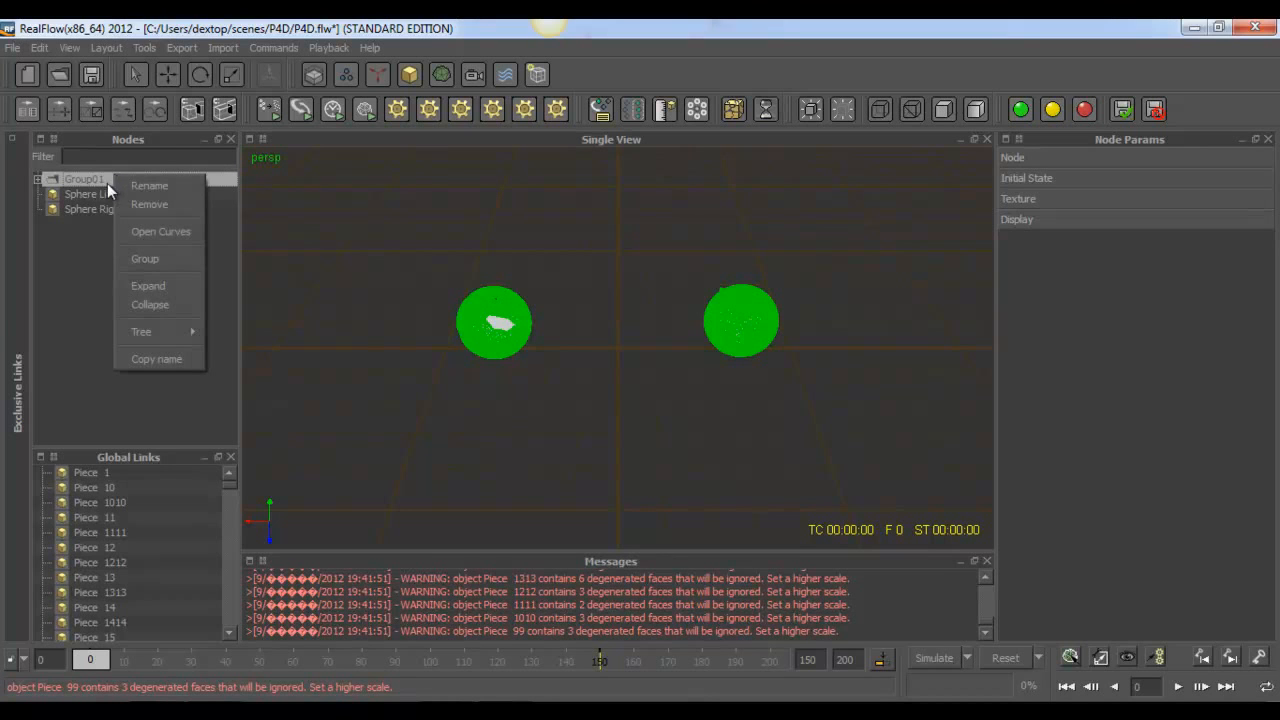
click(160, 185)
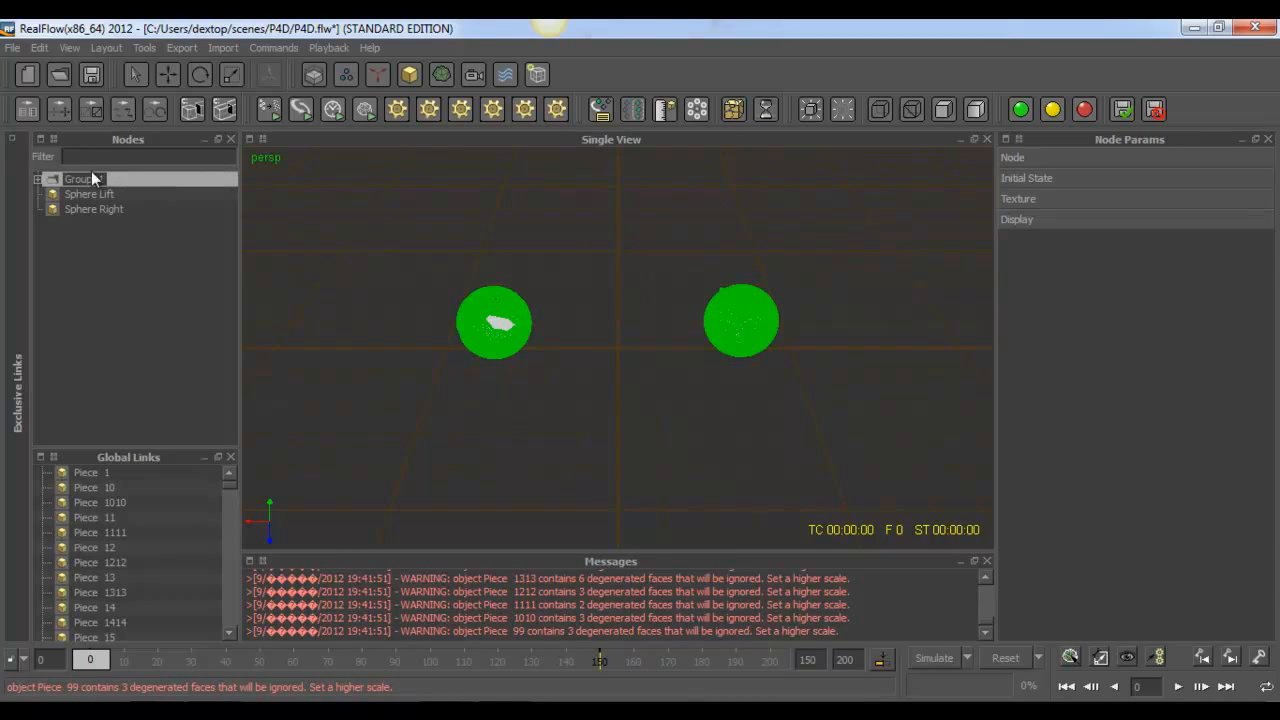
key(BackSpace)
text(PIECES)
click(172, 190)
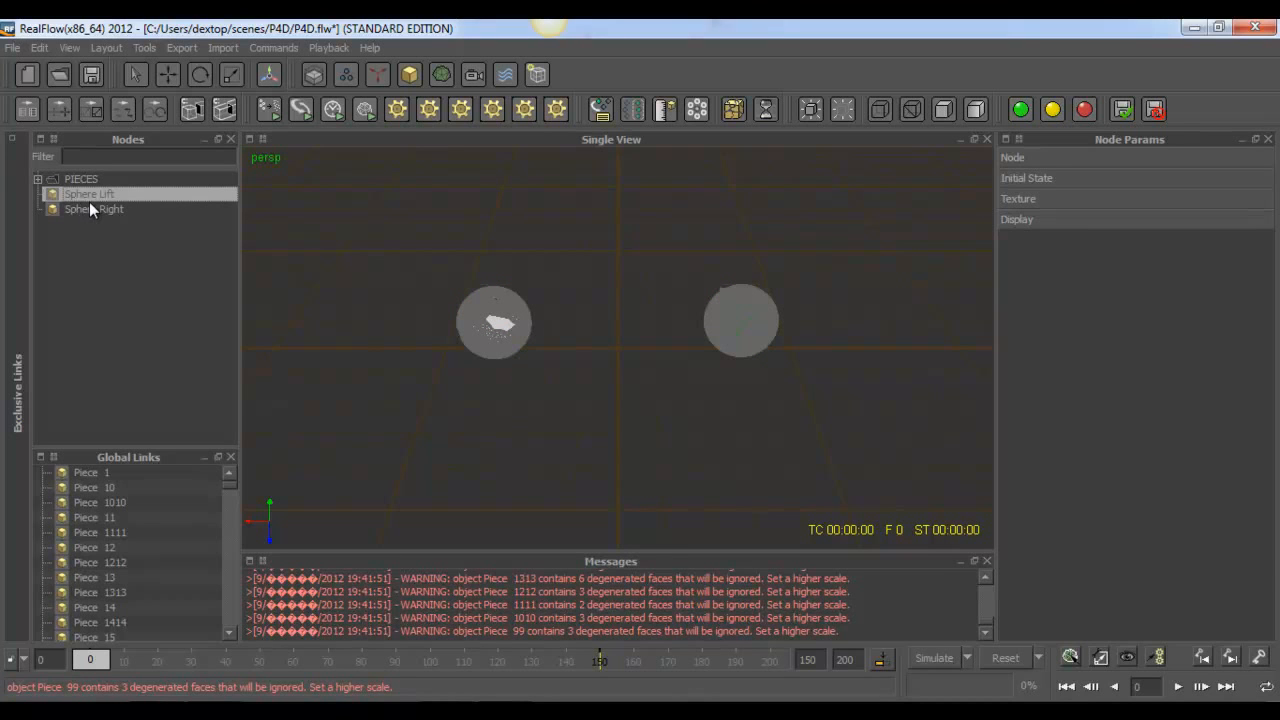
click(99, 305)
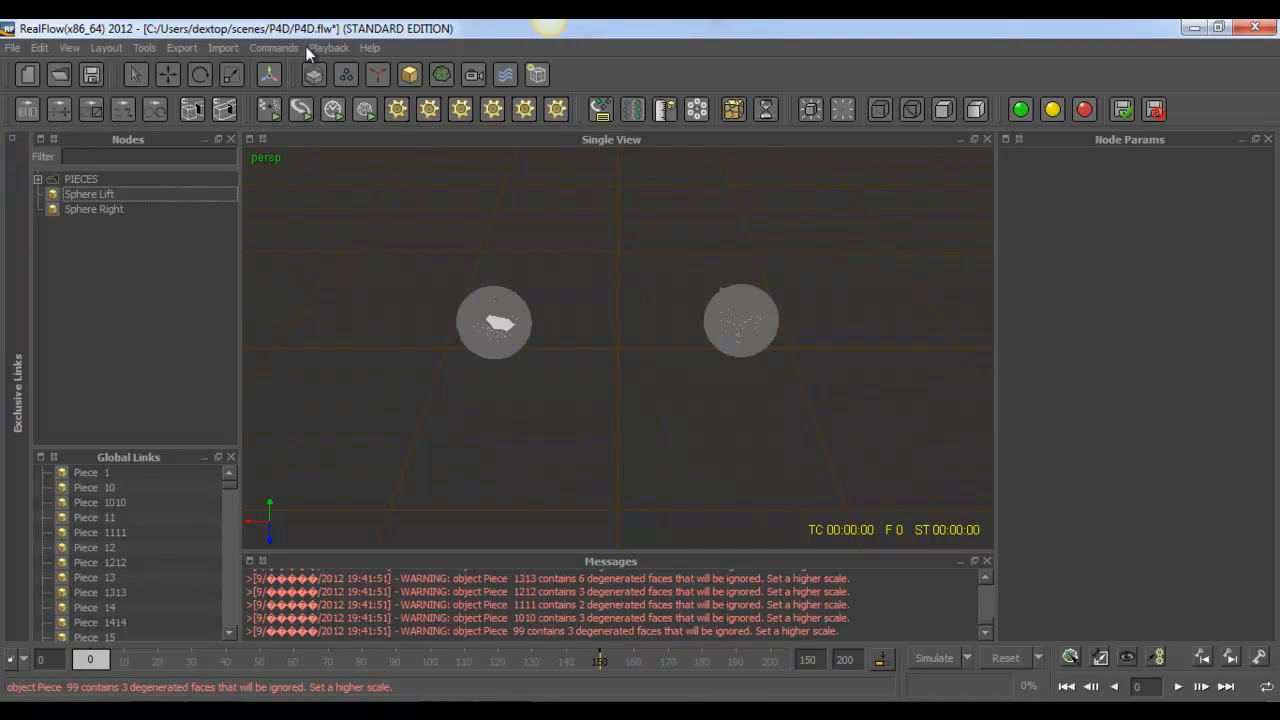
Step: Add a cube and scale it along all three axes into a large box enclosing both spheres
click(402, 74)
click(430, 178)
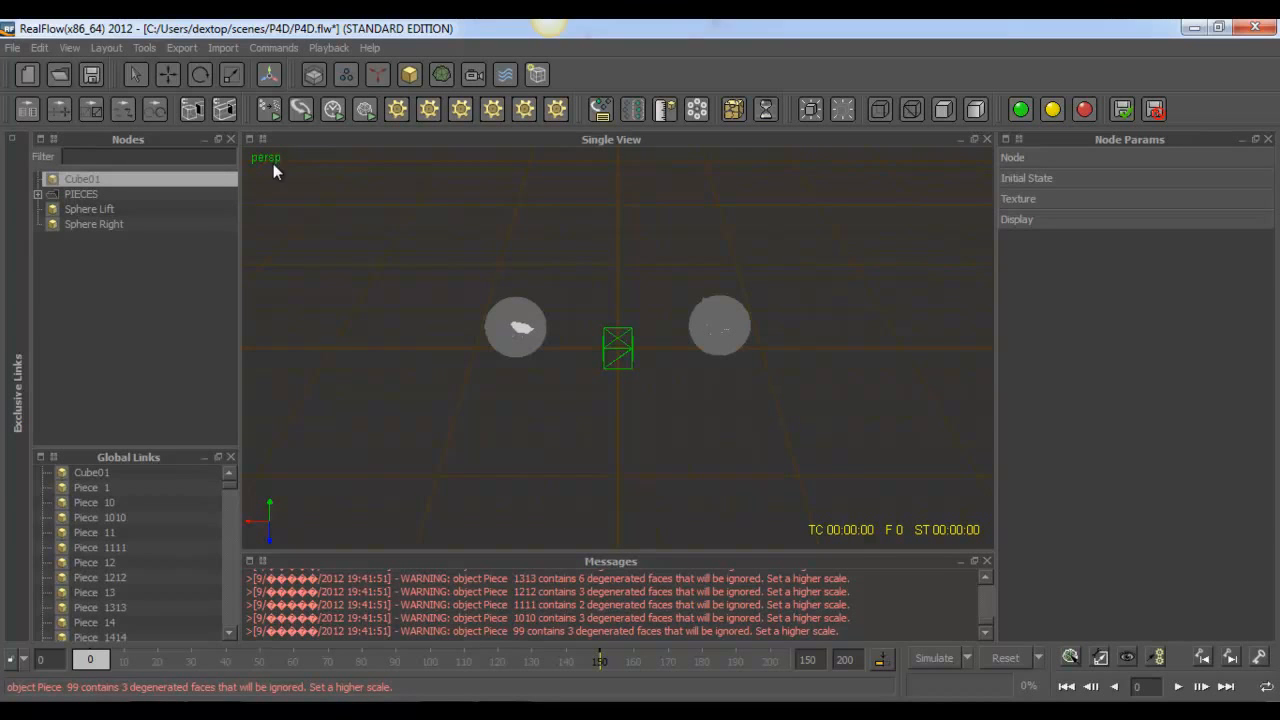
click(216, 71)
drag(618, 402, 619, 470)
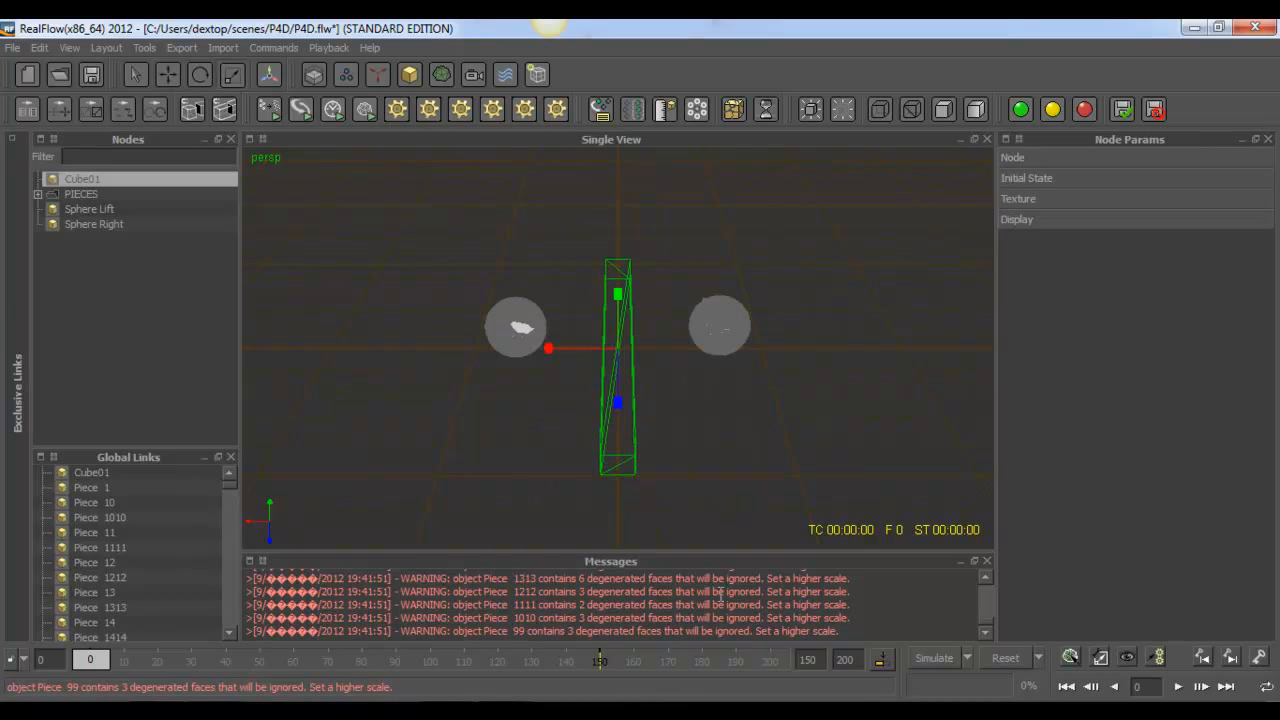
drag(622, 411, 619, 696)
drag(547, 348, 24, 374)
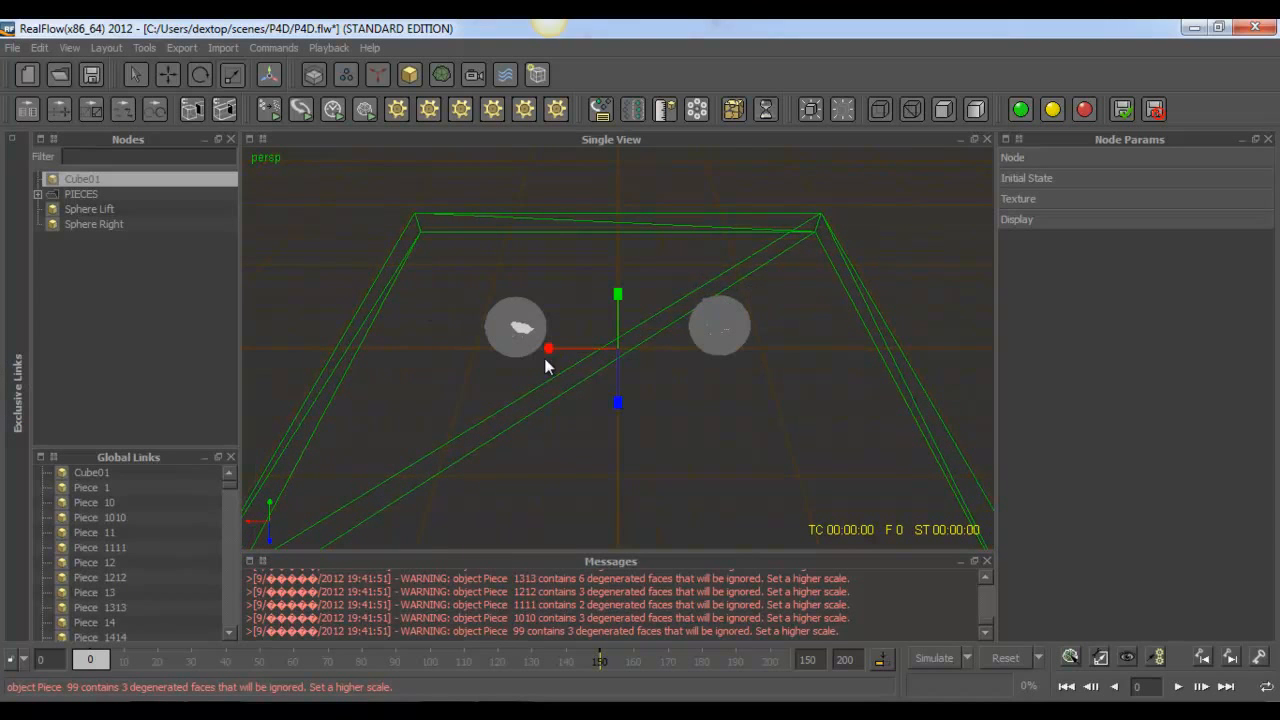
drag(548, 349, 505, 346)
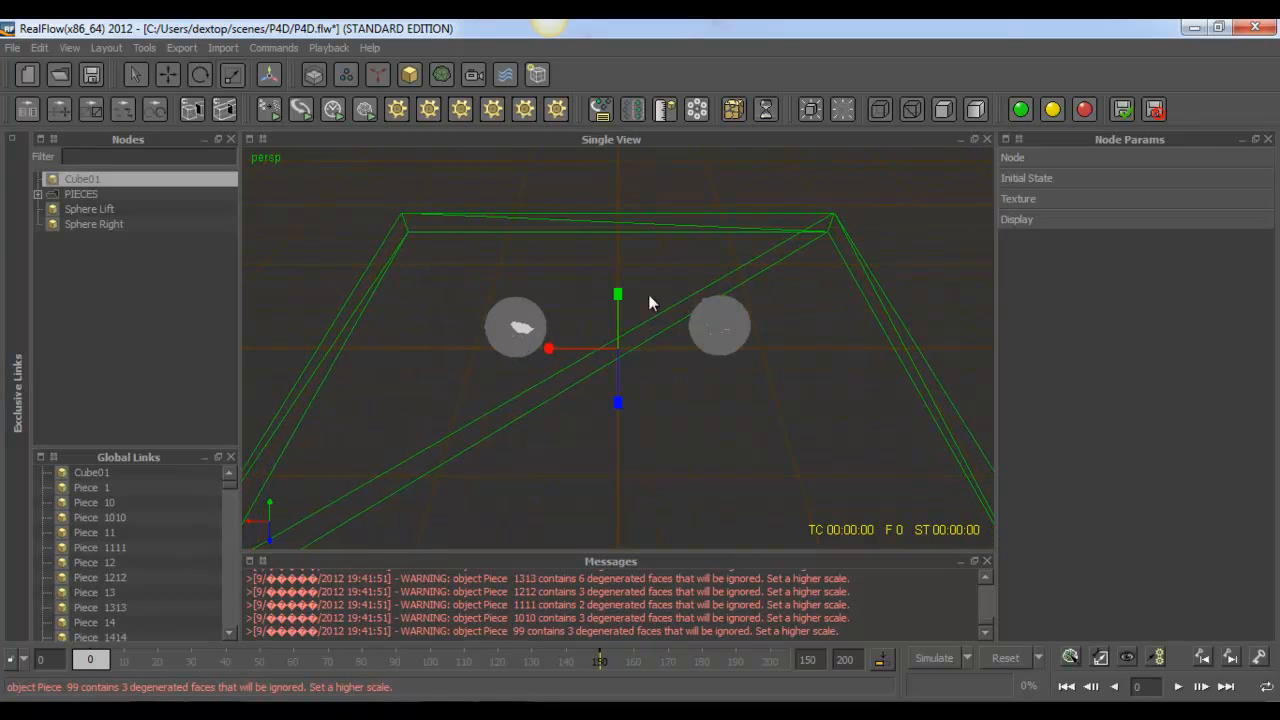
drag(617, 294, 535, 22)
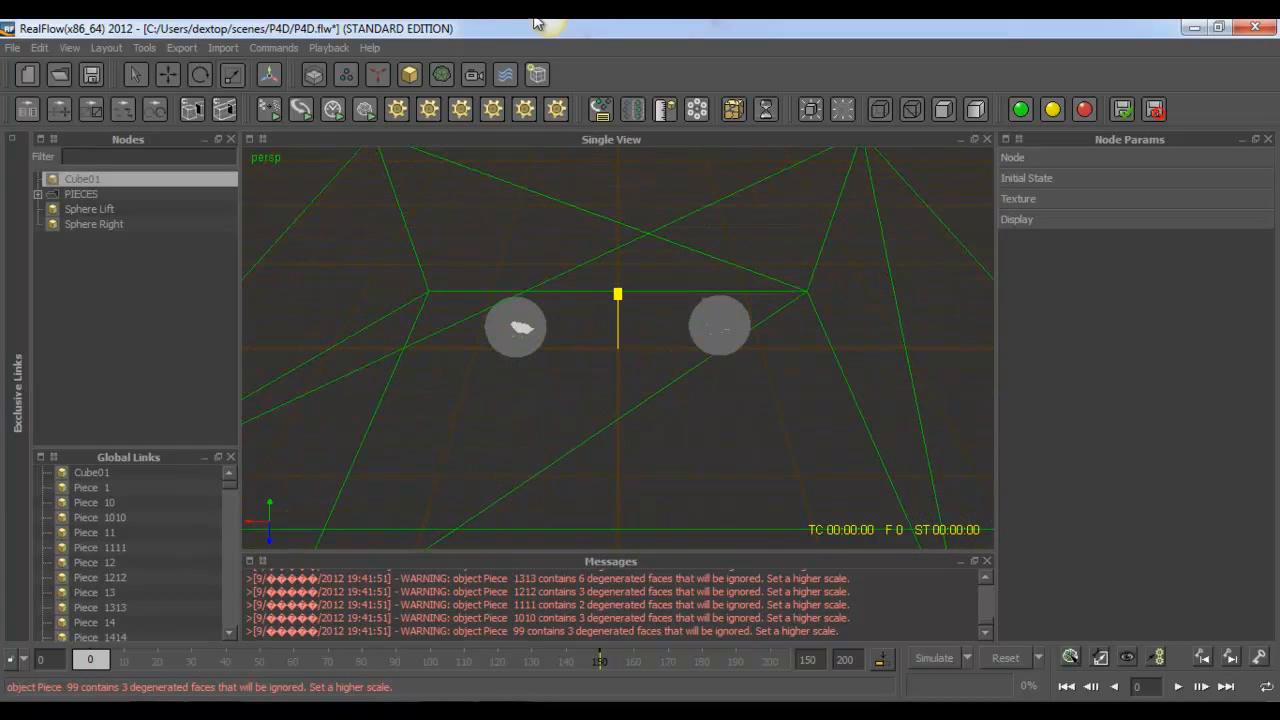
alt+drag(756, 439, 601, 119)
drag(90, 659, 57, 657)
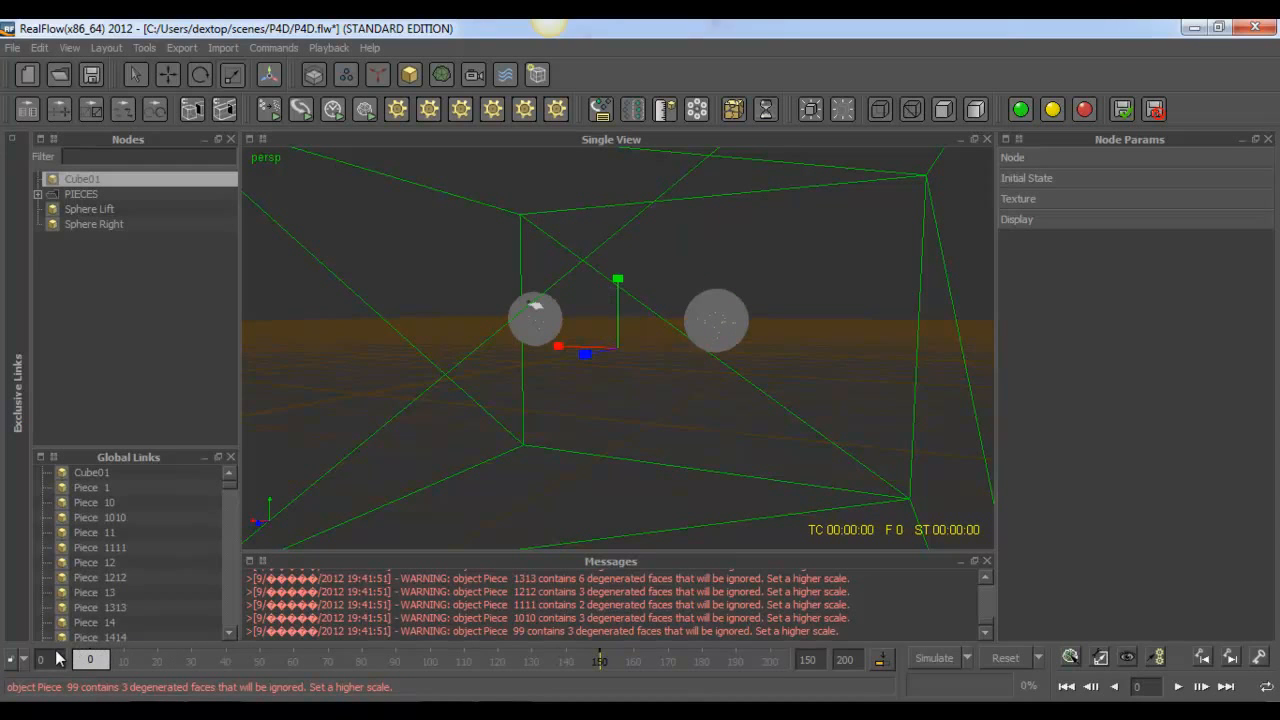
Step: Select and expand the PIECES group, and switch its viewport display to a shaded mode
click(117, 352)
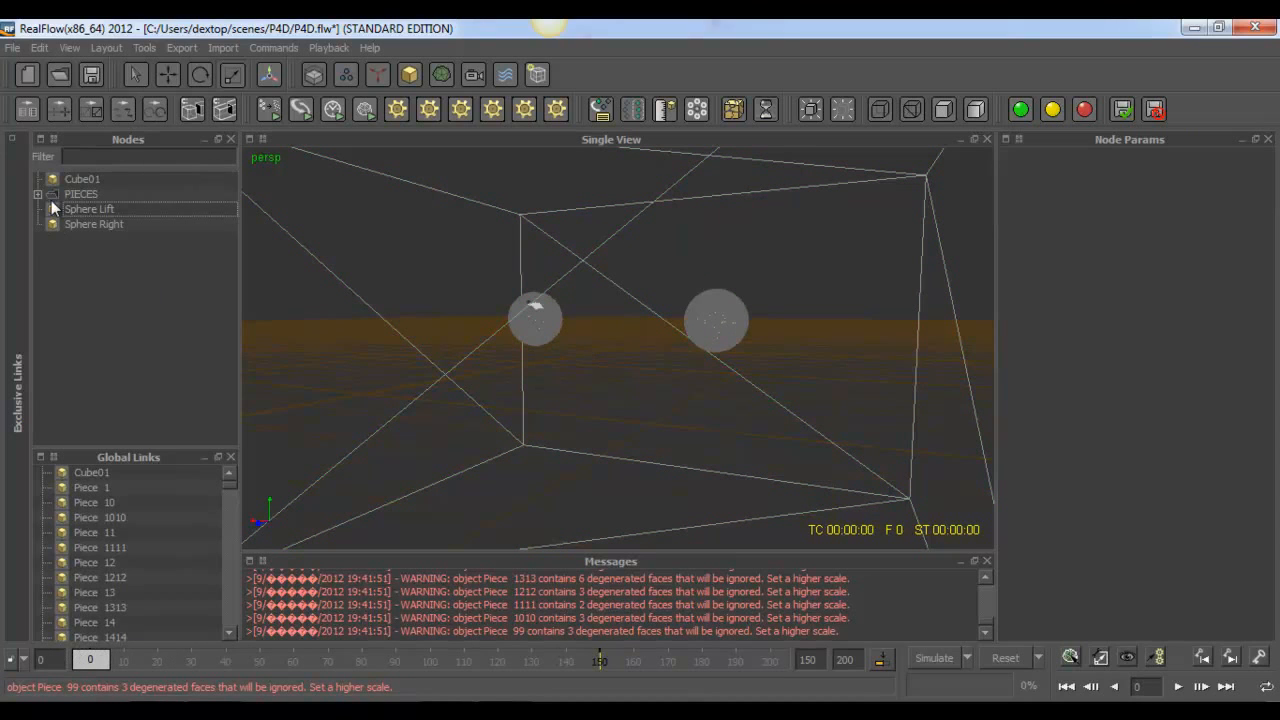
click(76, 195)
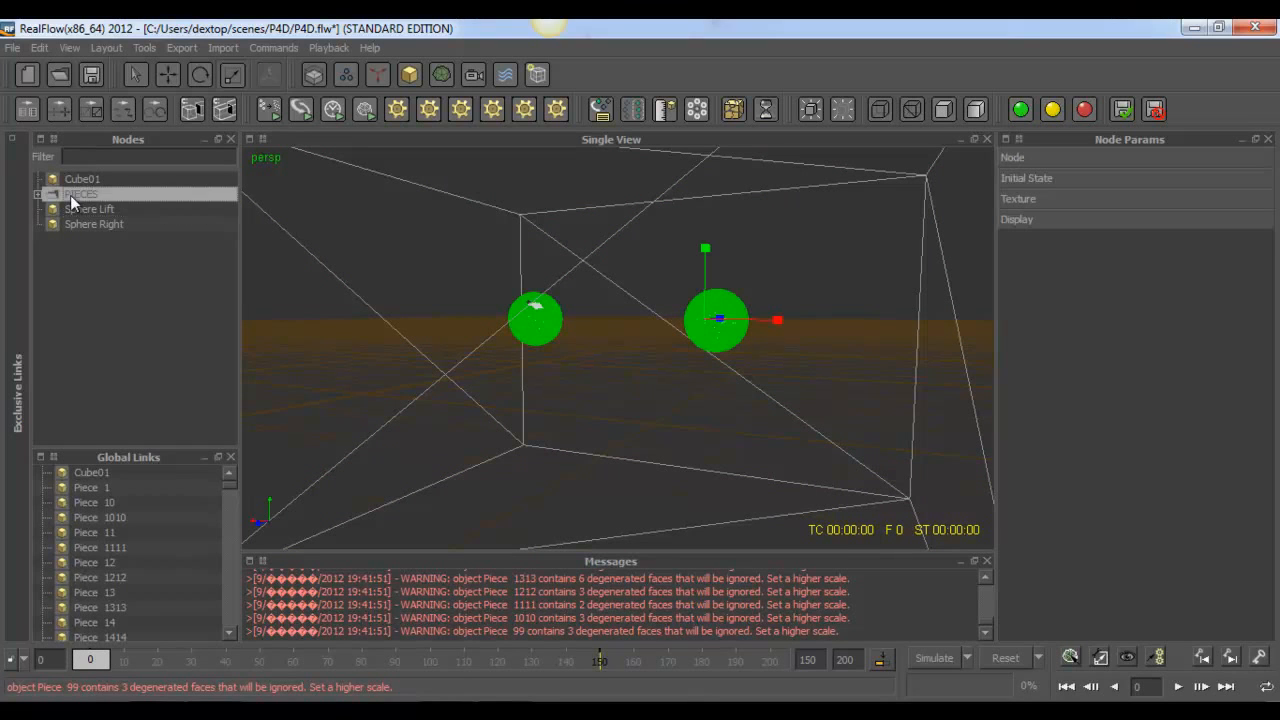
click(37, 194)
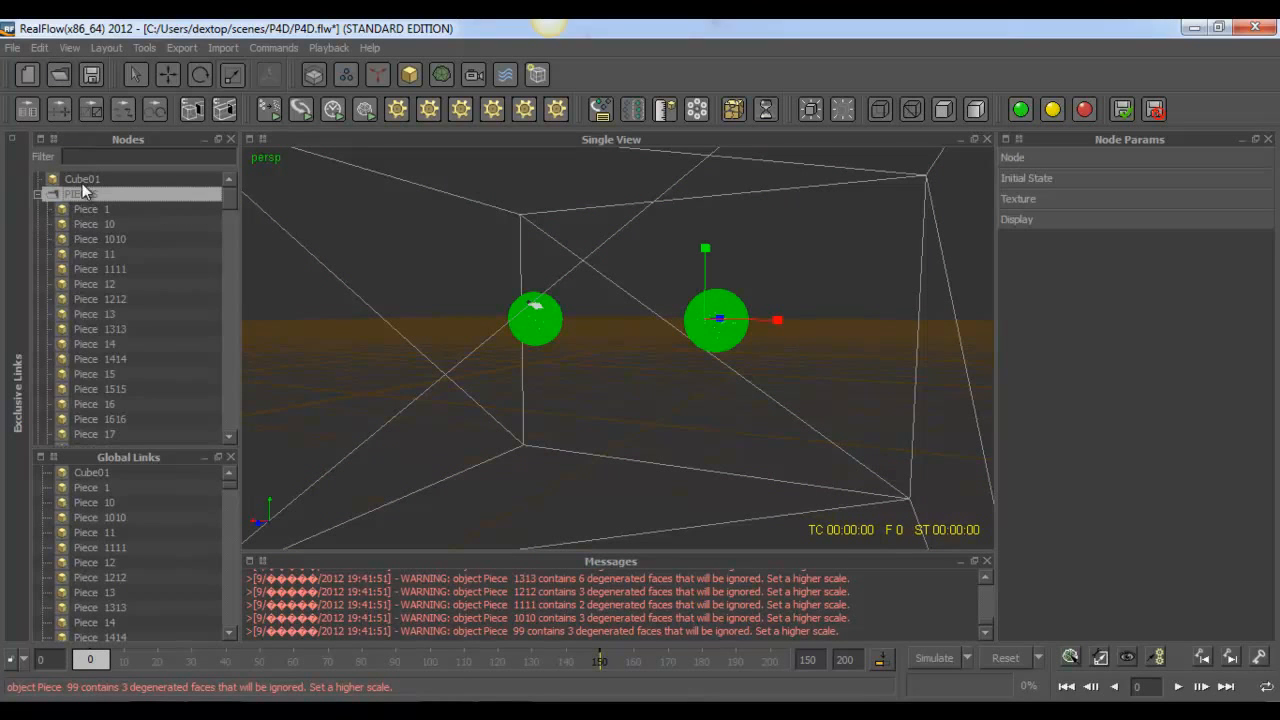
click(40, 48)
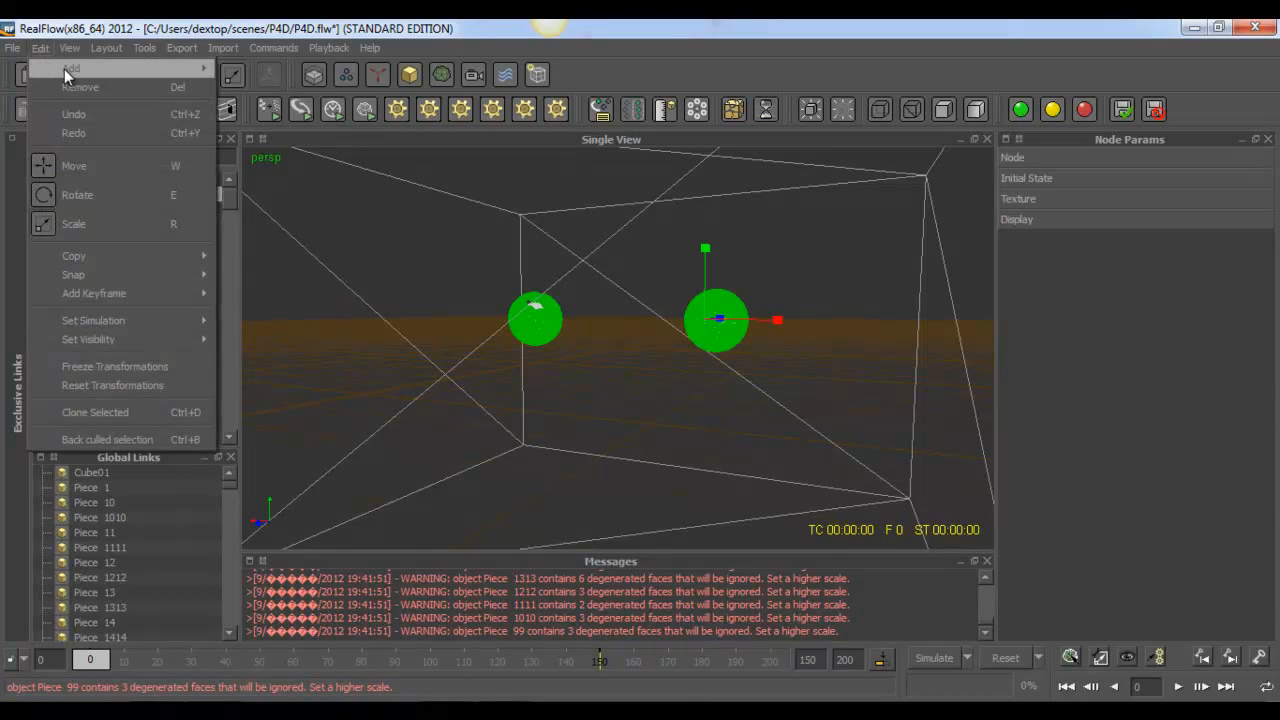
mouse_move(70, 48)
mouse_move(85, 68)
click(273, 123)
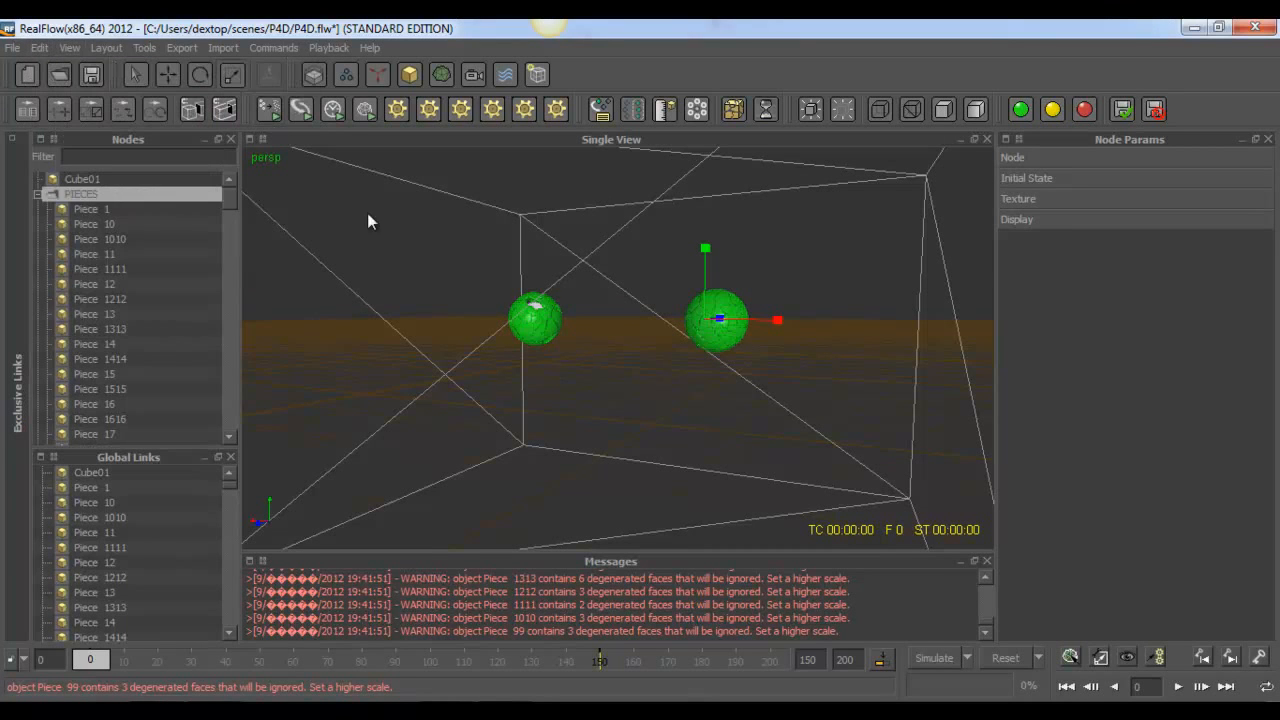
Step: Examine the fractured shells of both spheres up close, picking individual pieces around their surfaces
click(453, 424)
scroll(605, 379, up, 5)
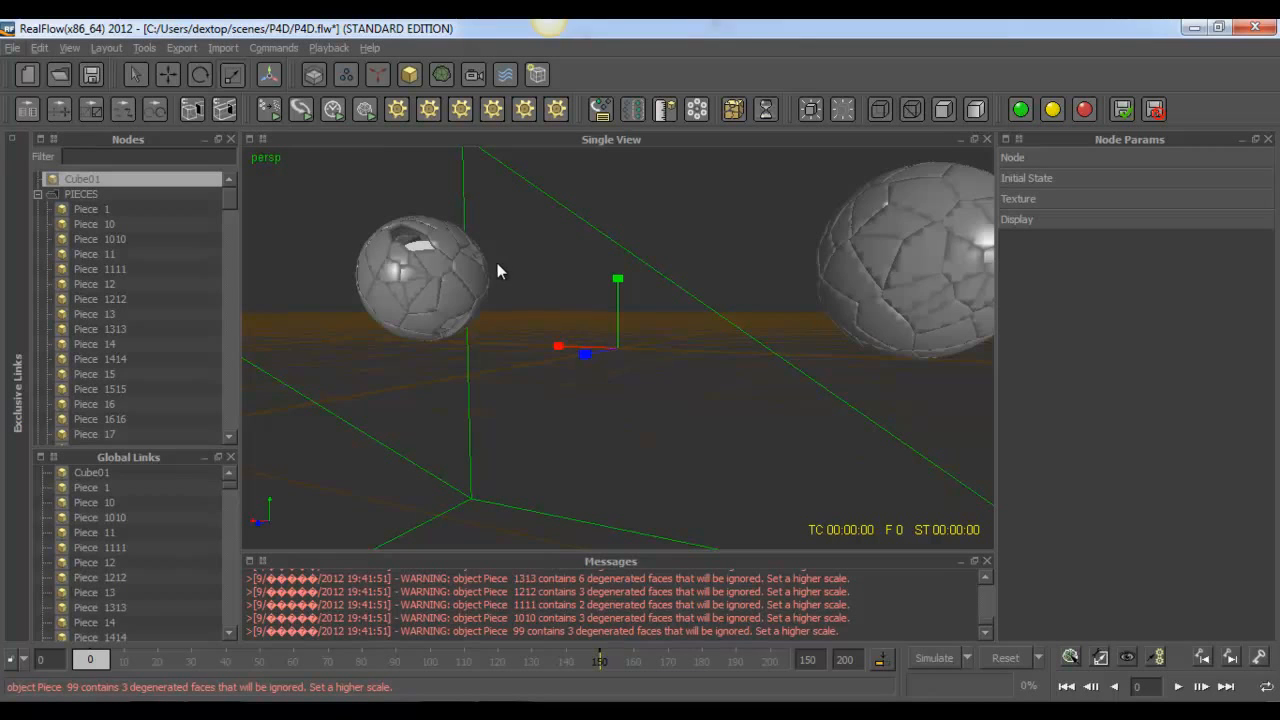
alt+drag(492, 251, 507, 320)
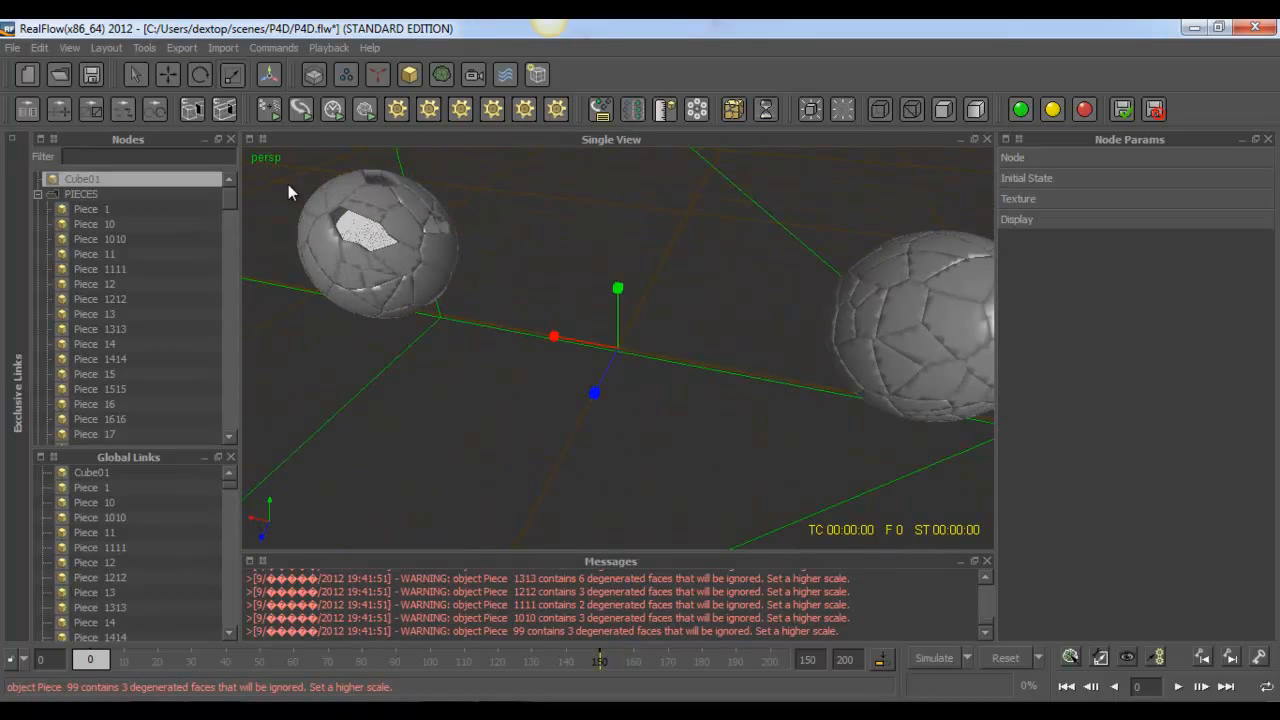
click(379, 235)
alt+drag(940, 372, 588, 264)
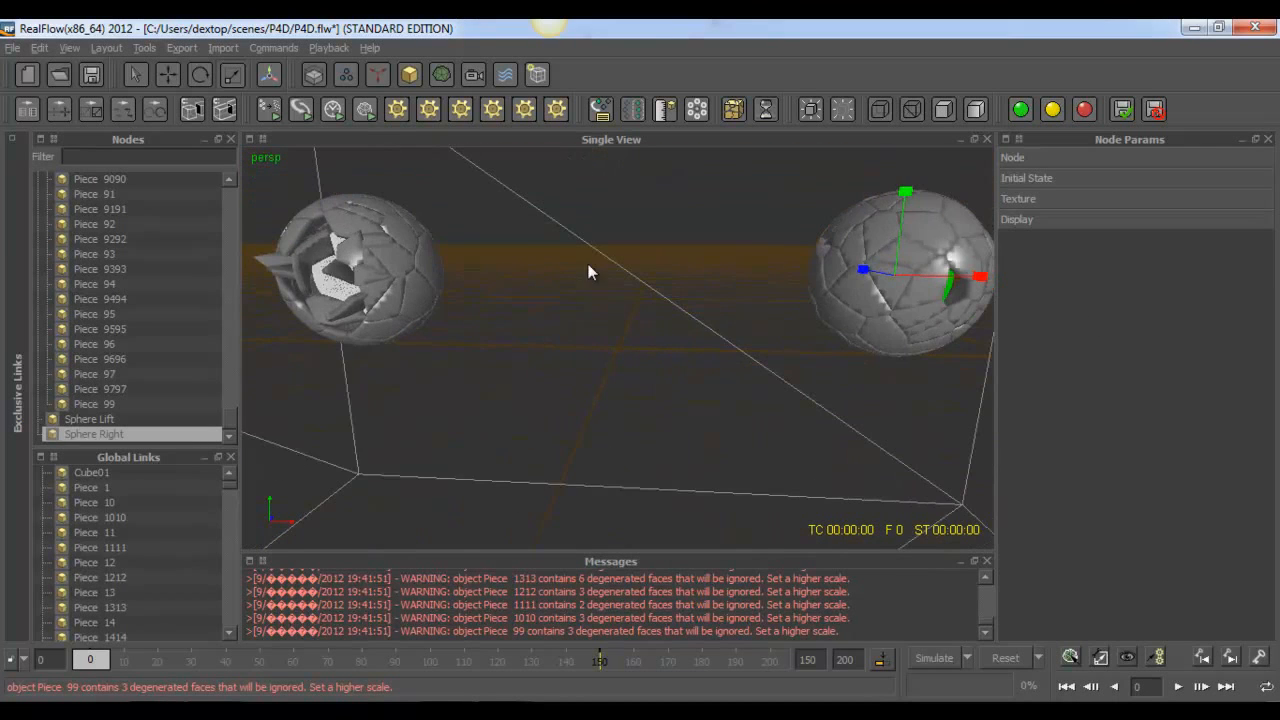
alt+drag(341, 345, 736, 298)
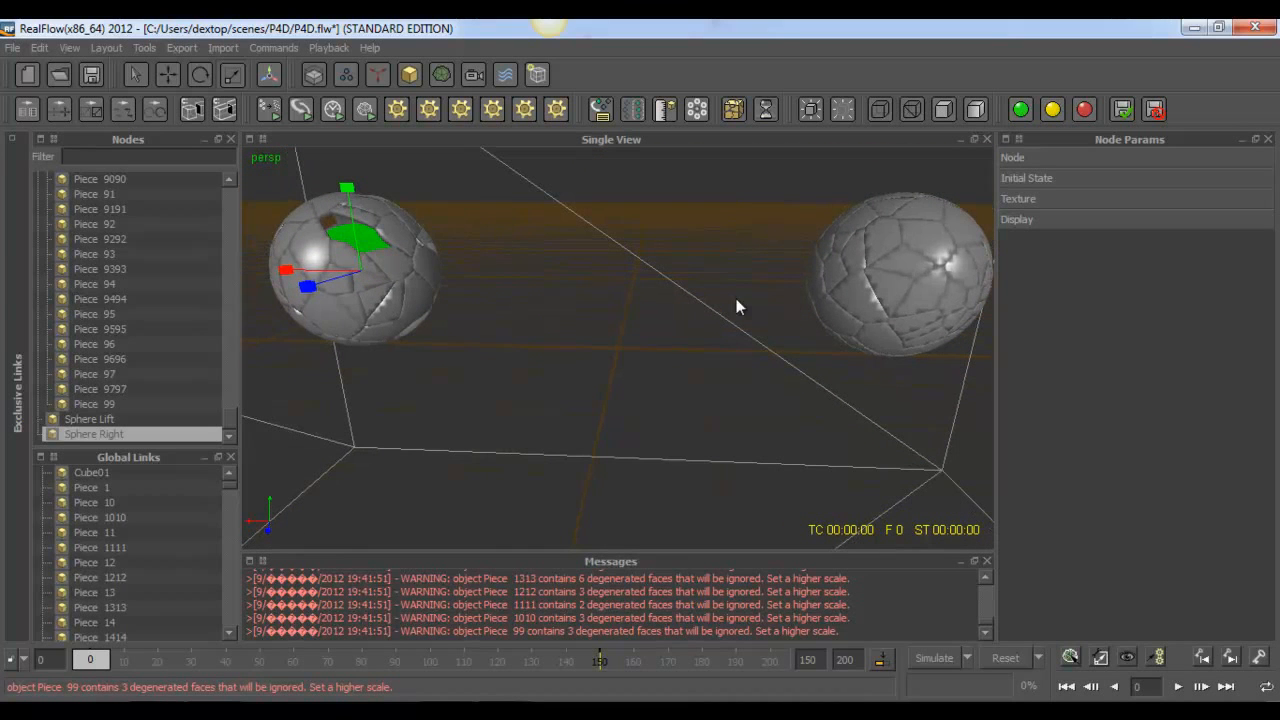
click(873, 214)
click(857, 256)
click(851, 281)
click(930, 250)
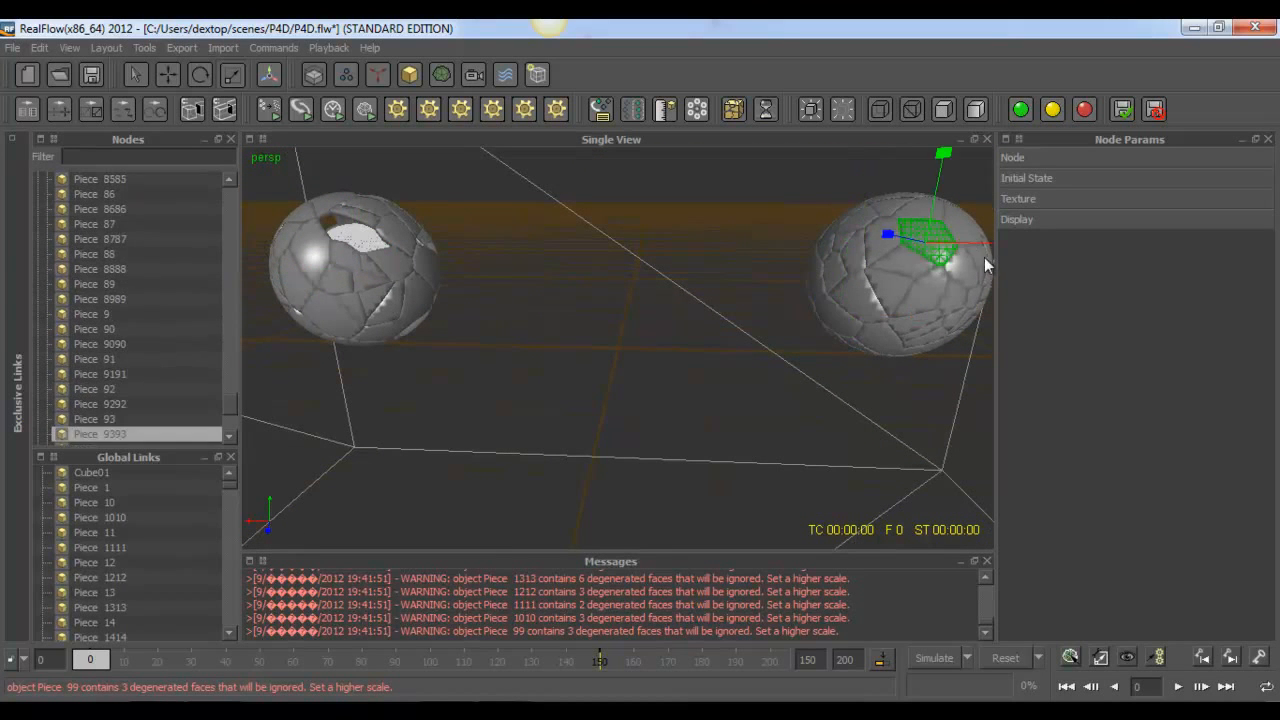
click(935, 315)
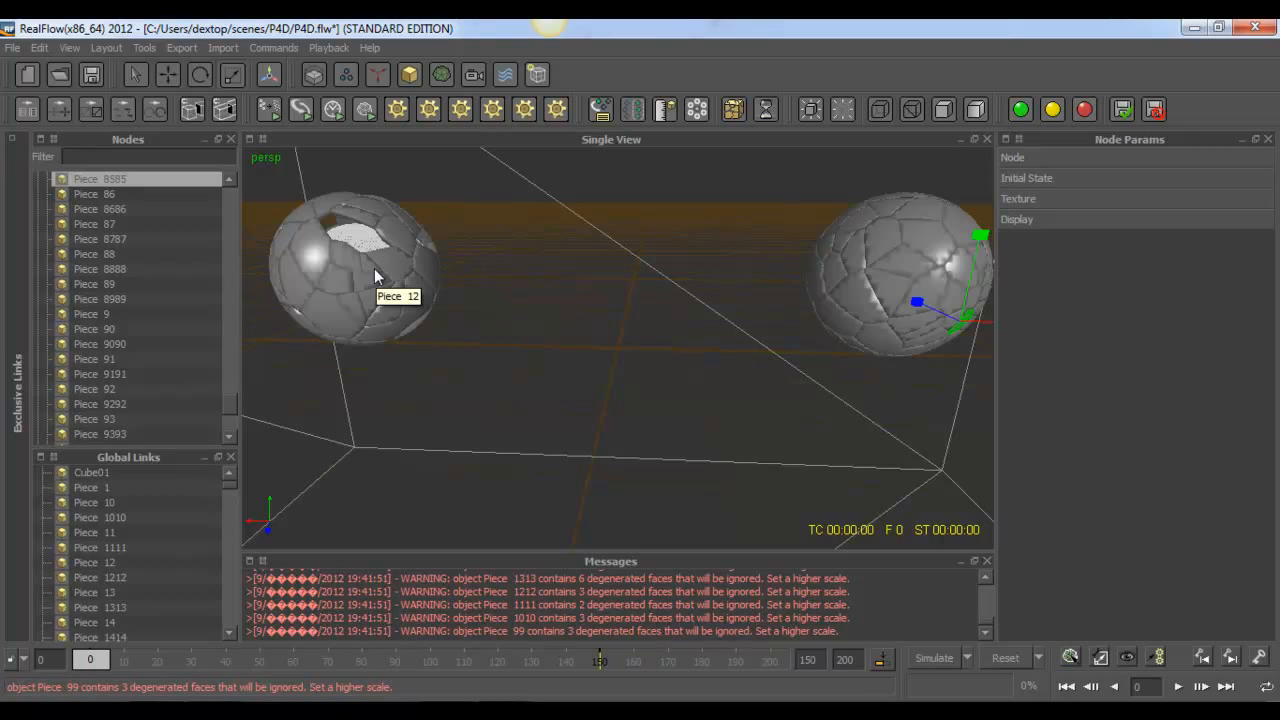
Step: Collapse the PIECES group and raise the enclosing cube in the front view until its base lies at ground level
click(425, 352)
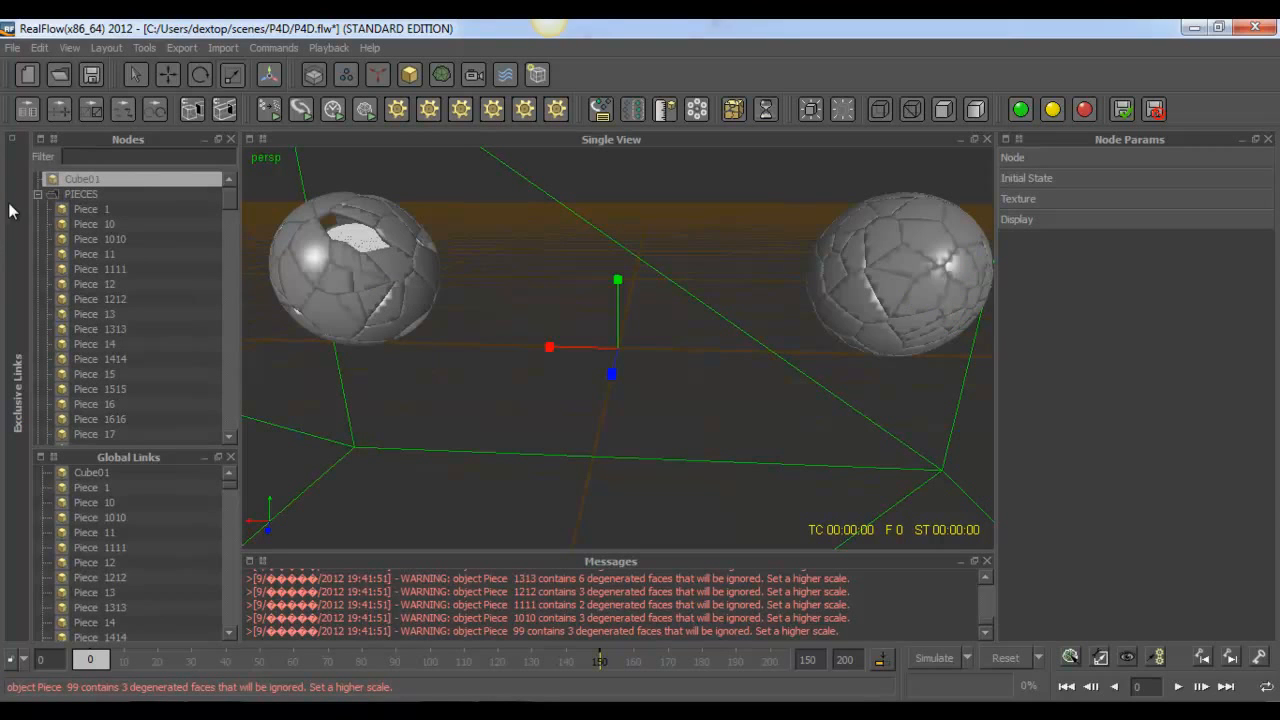
click(39, 191)
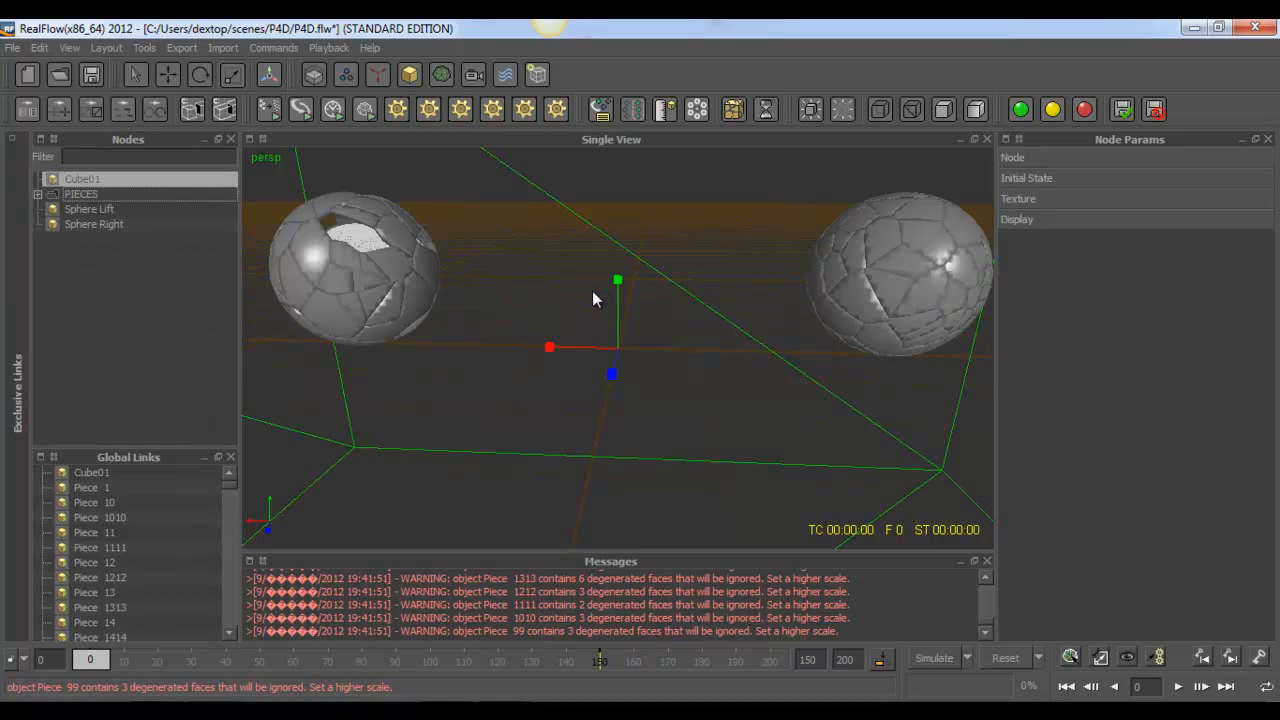
scroll(590, 310, down, 5)
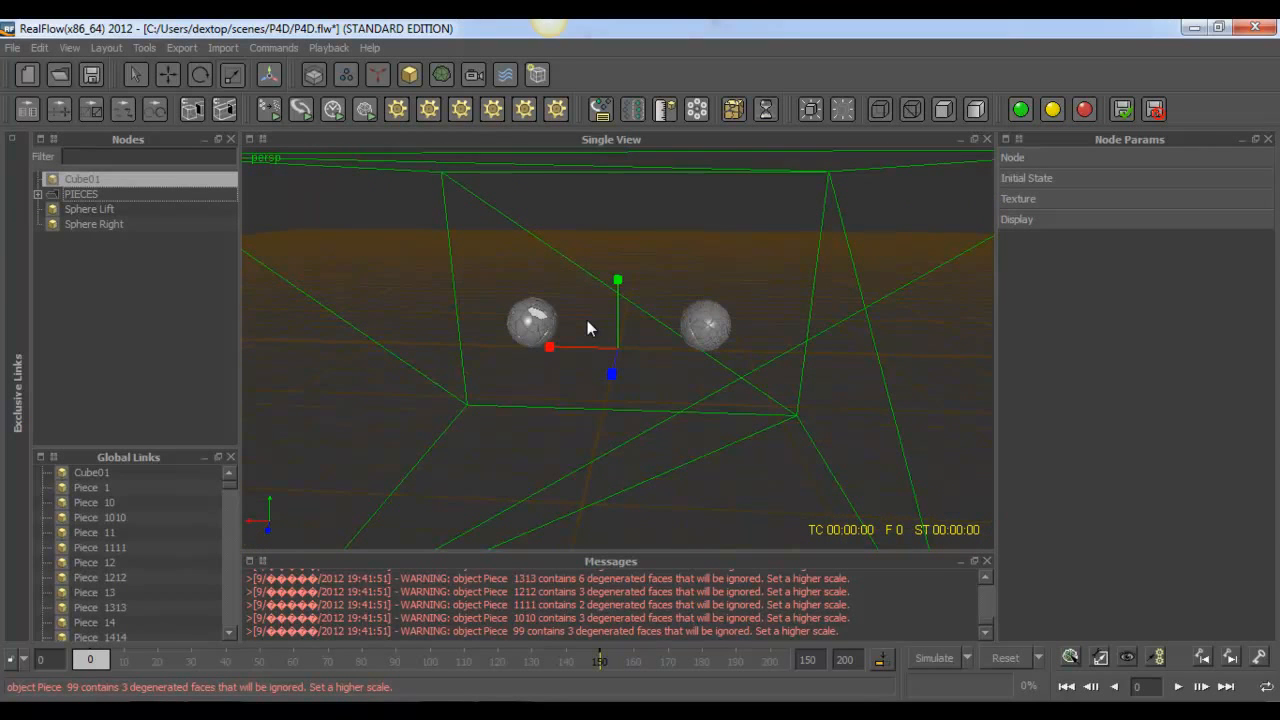
key(2)
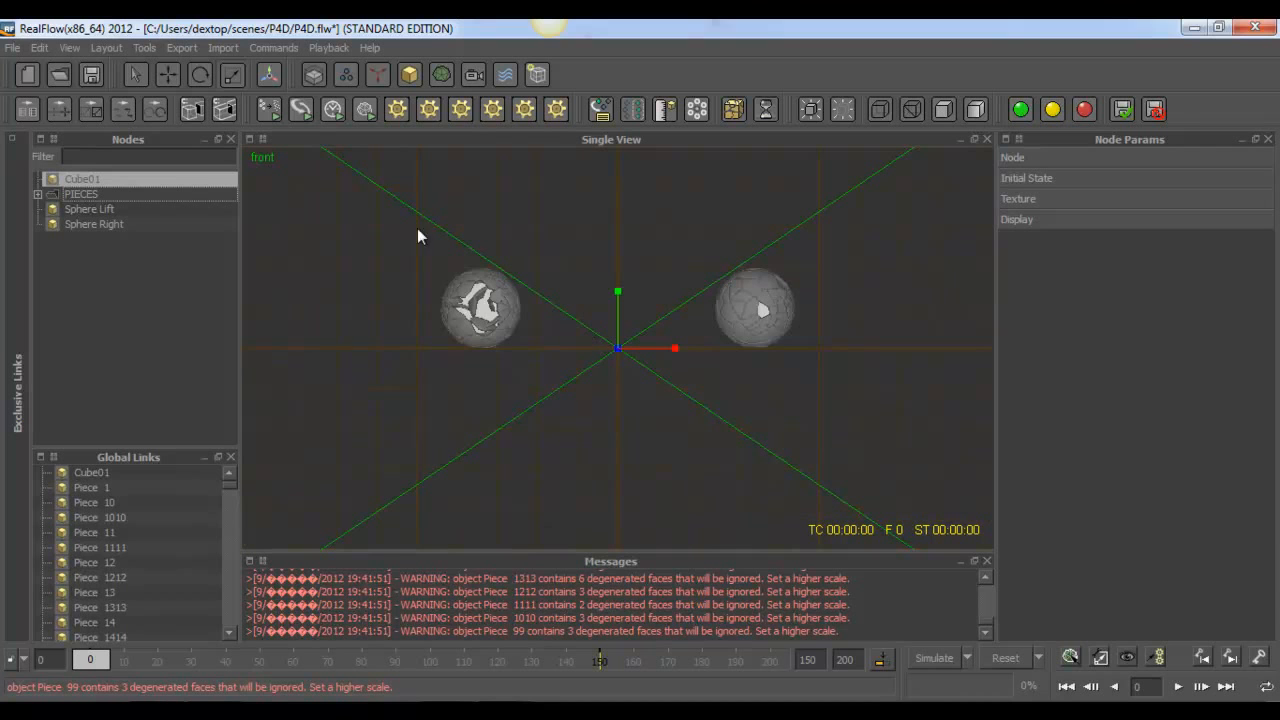
click(168, 74)
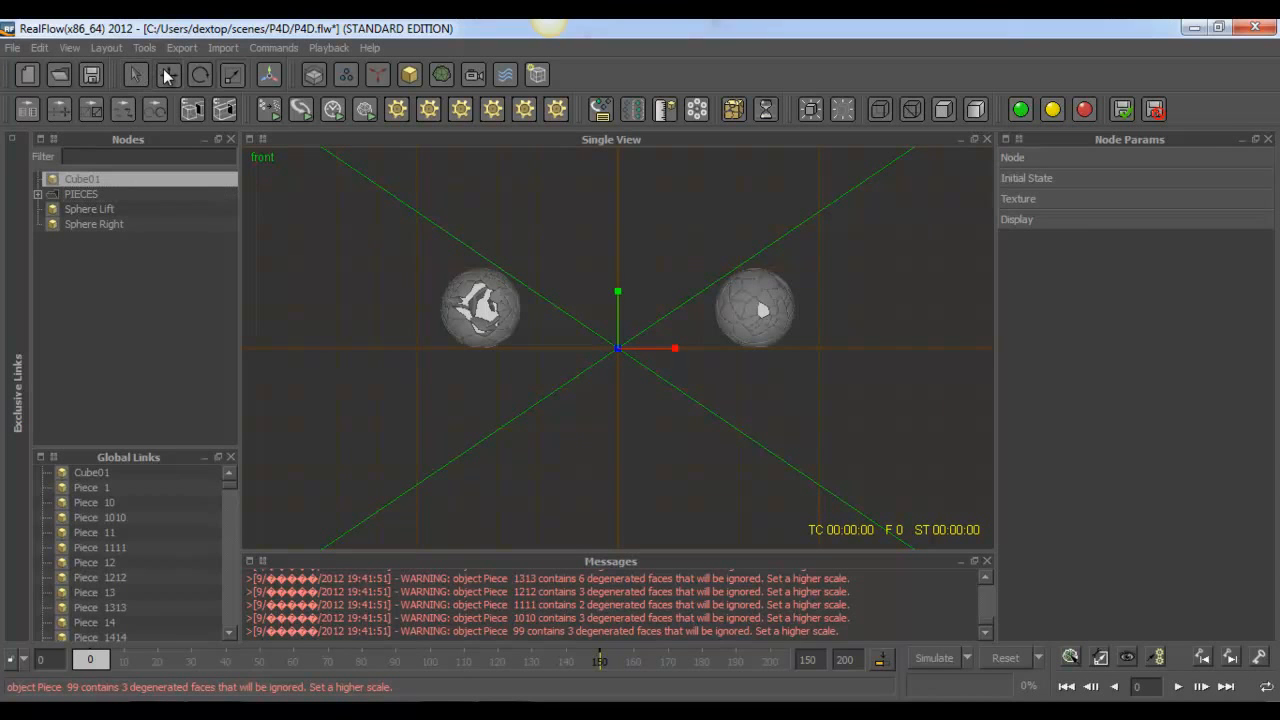
drag(618, 307, 588, 33)
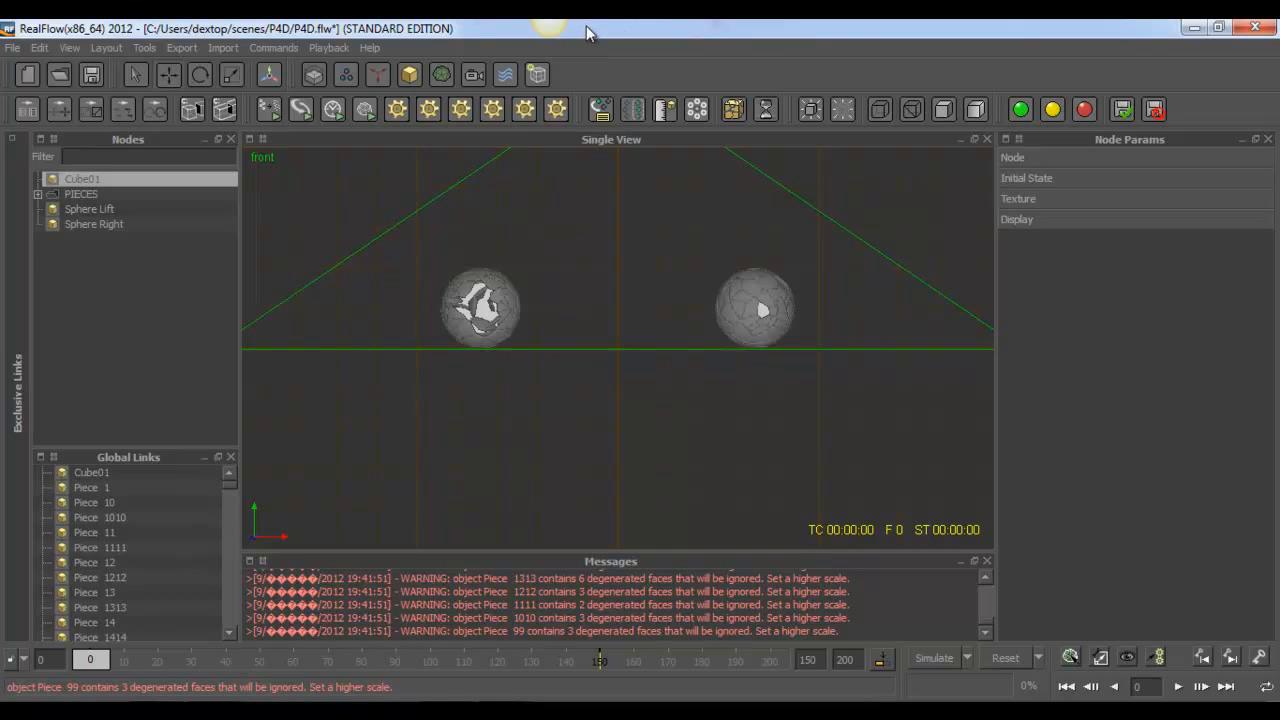
Step: Go to frame 140 and fine-tune the cube's height so its base lines up with the fallen pieces and spheres
drag(92, 659, 568, 660)
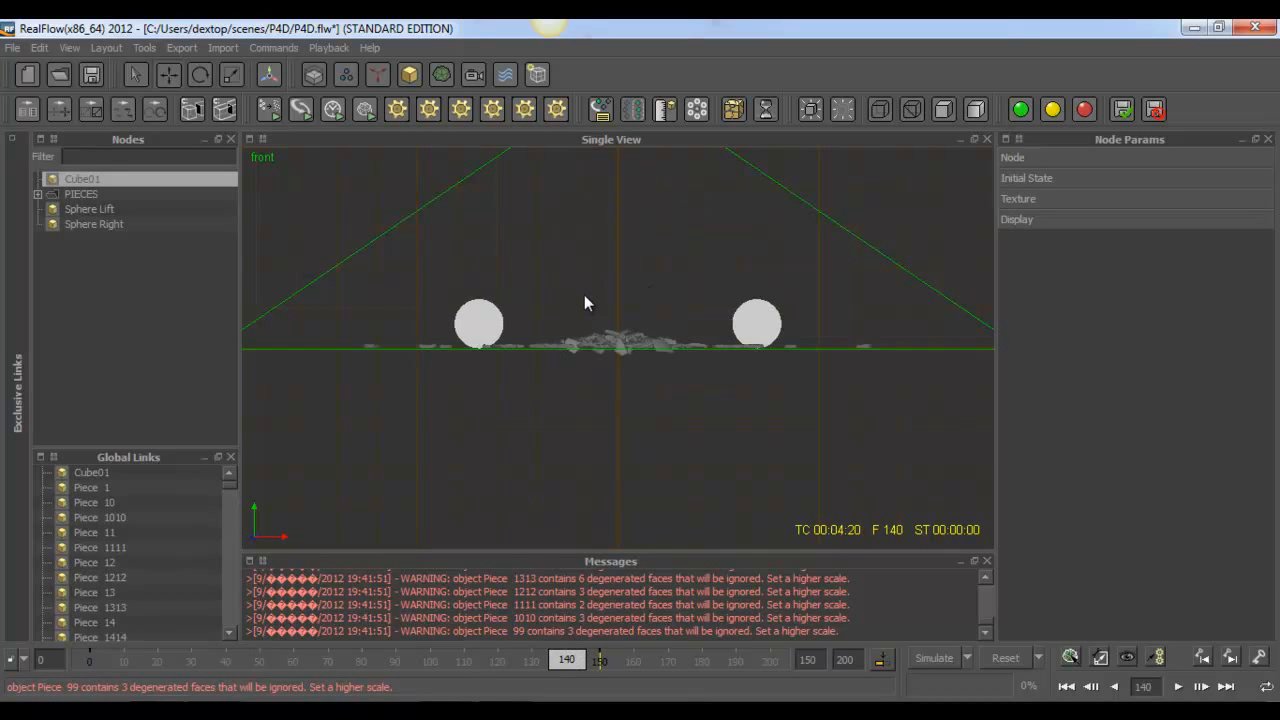
scroll(586, 298, down, 5)
drag(618, 166, 620, 166)
drag(620, 170, 619, 172)
scroll(645, 330, up, 3)
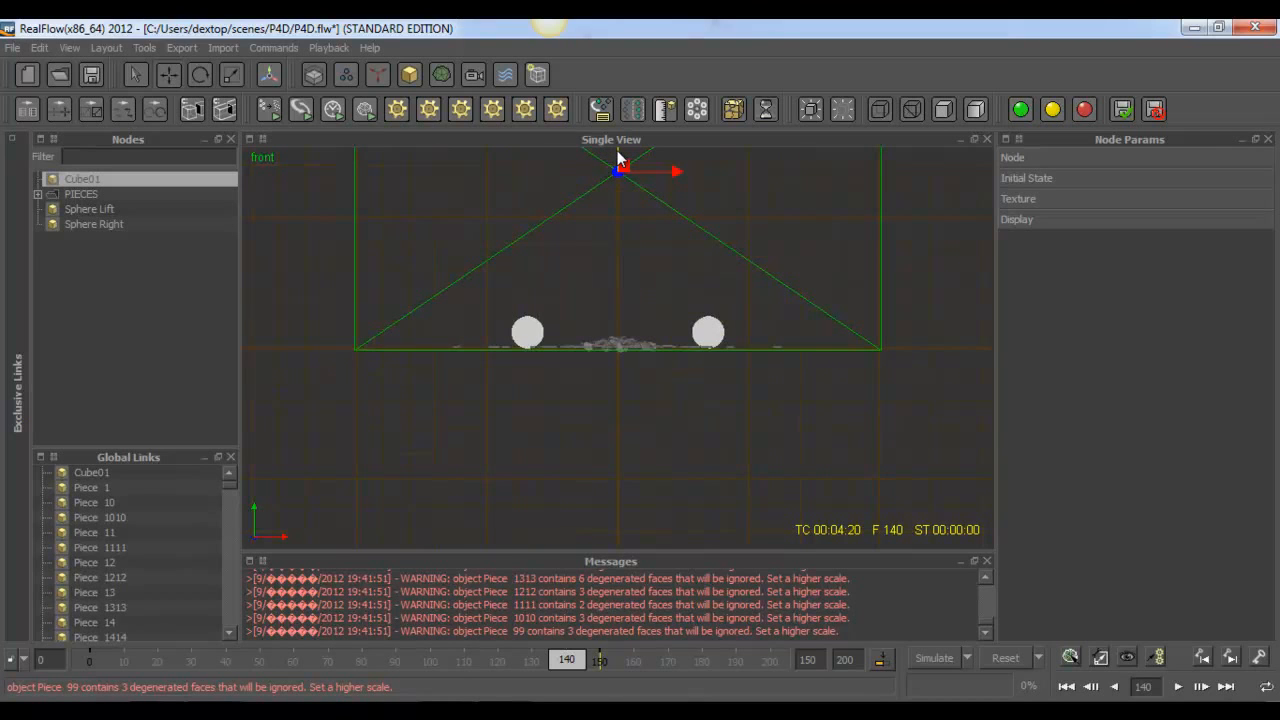
drag(617, 151, 617, 150)
scroll(620, 350, up, 4)
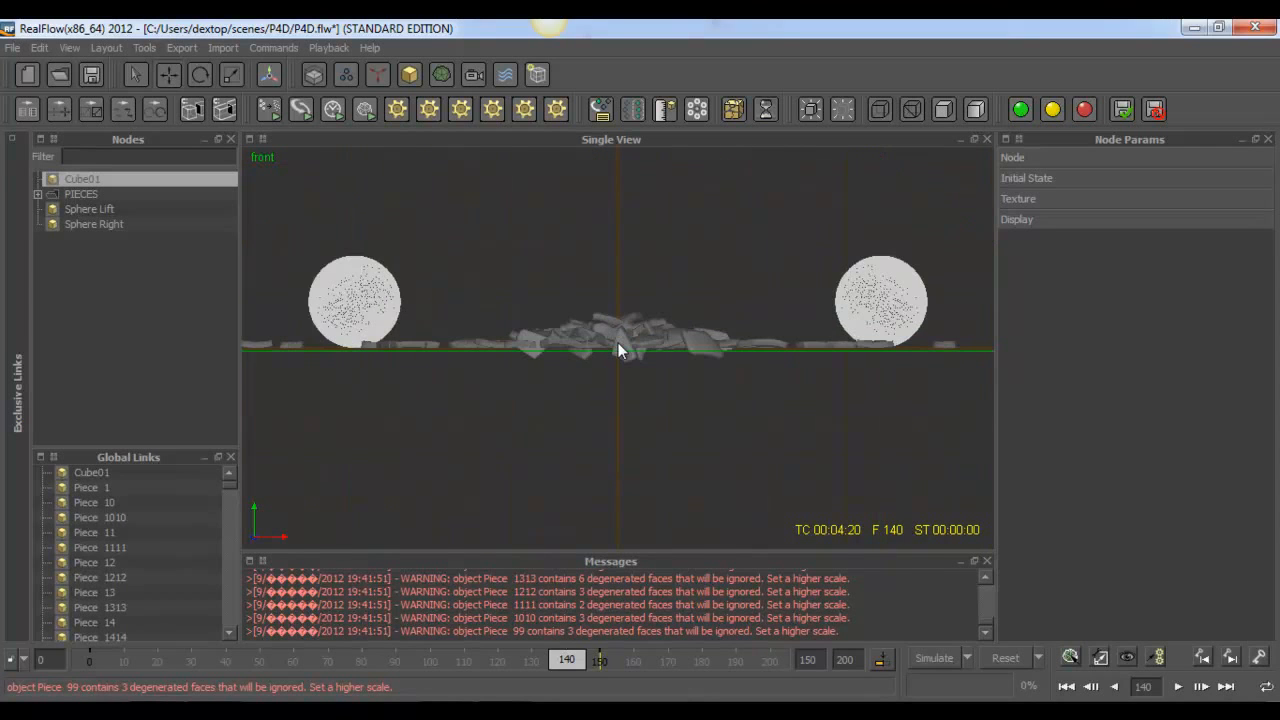
scroll(618, 350, down, 2)
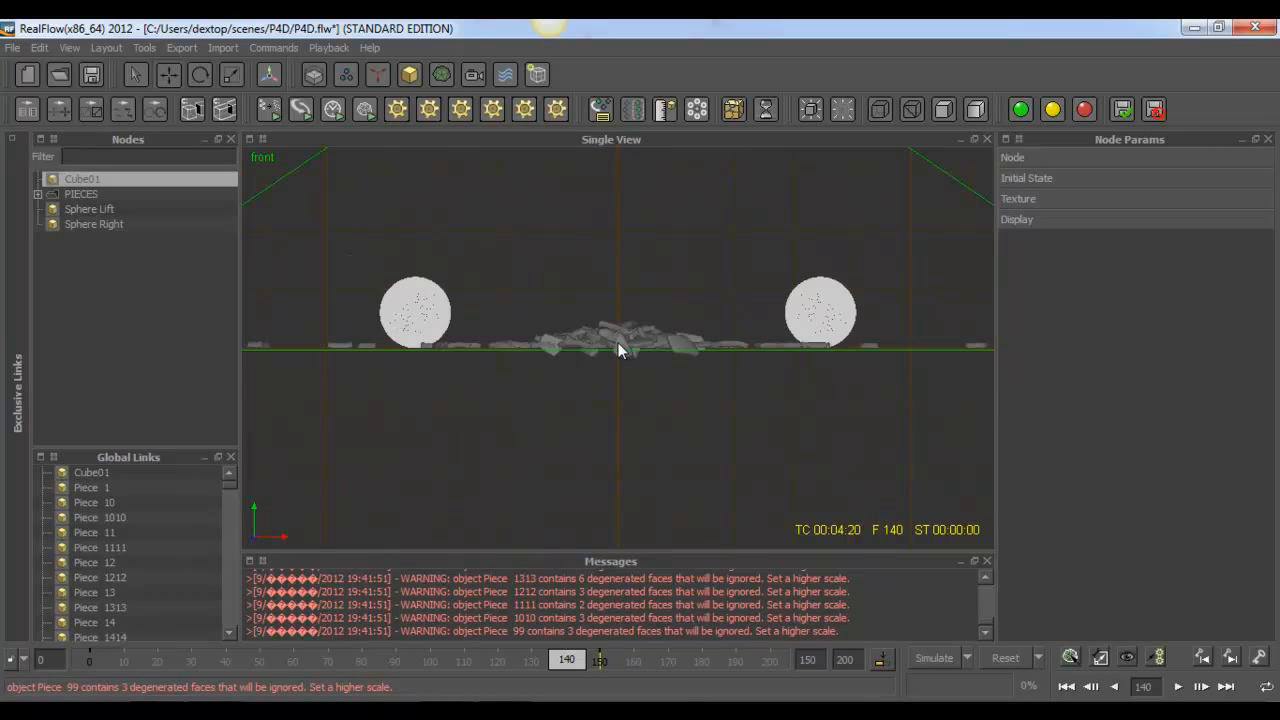
scroll(618, 350, down, 2)
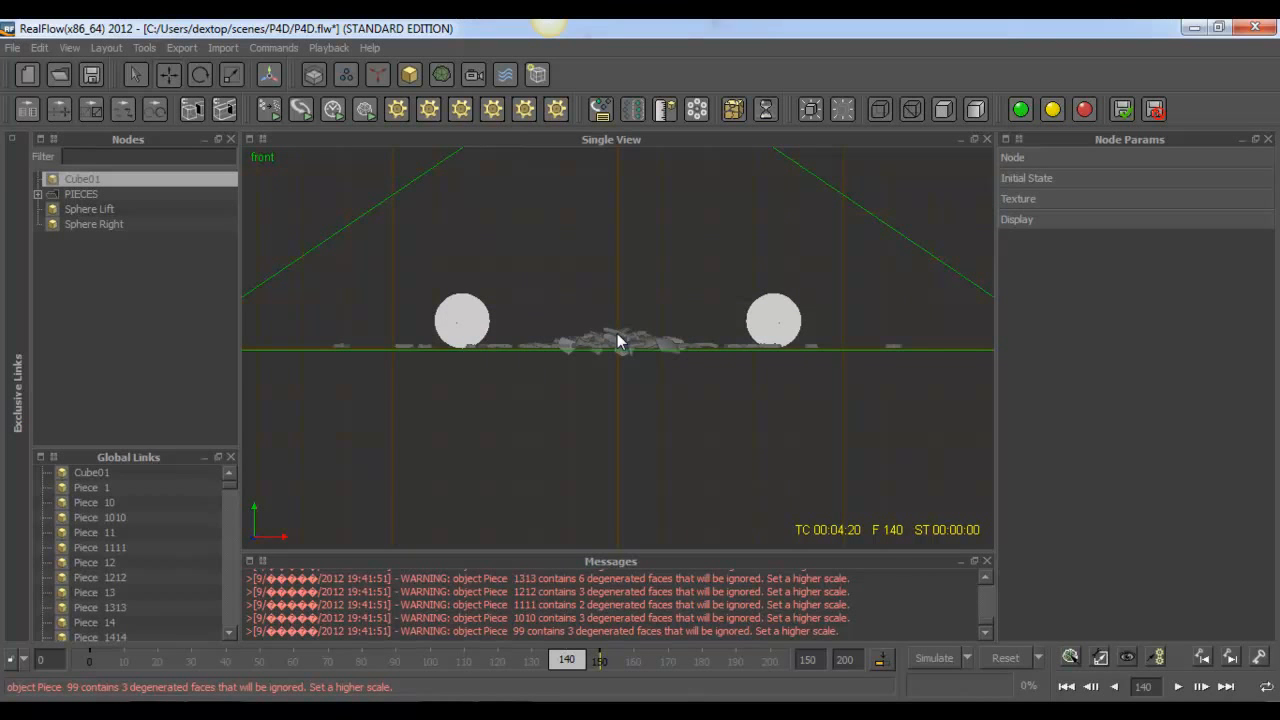
scroll(617, 334, down, 3)
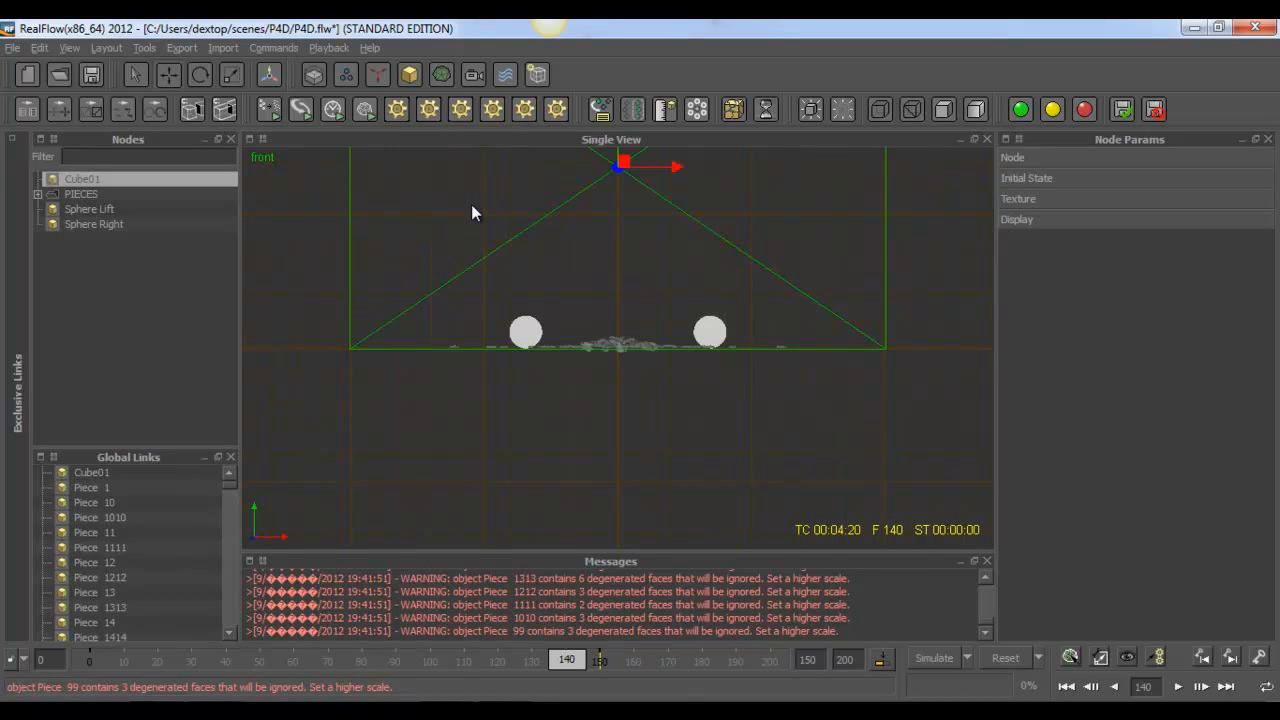
Step: Add a k Volume daemon to the scene in the perspective view
key(4)
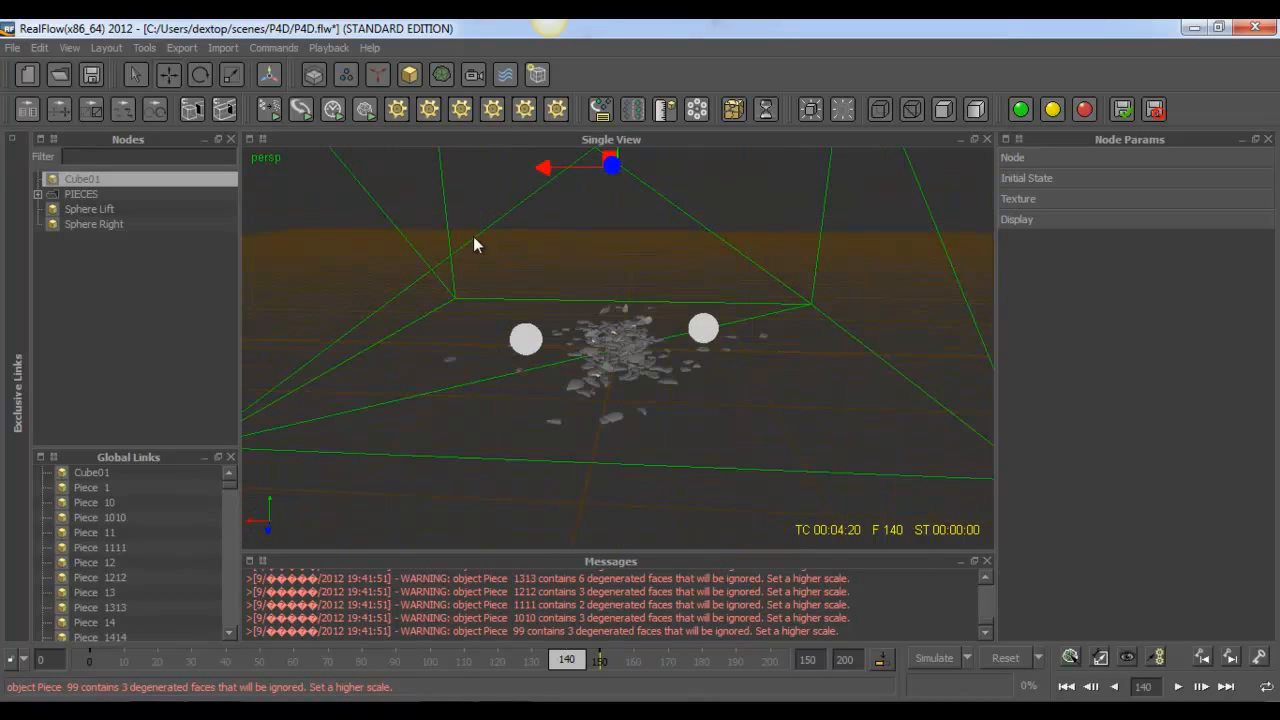
alt+drag(595, 201, 623, 246)
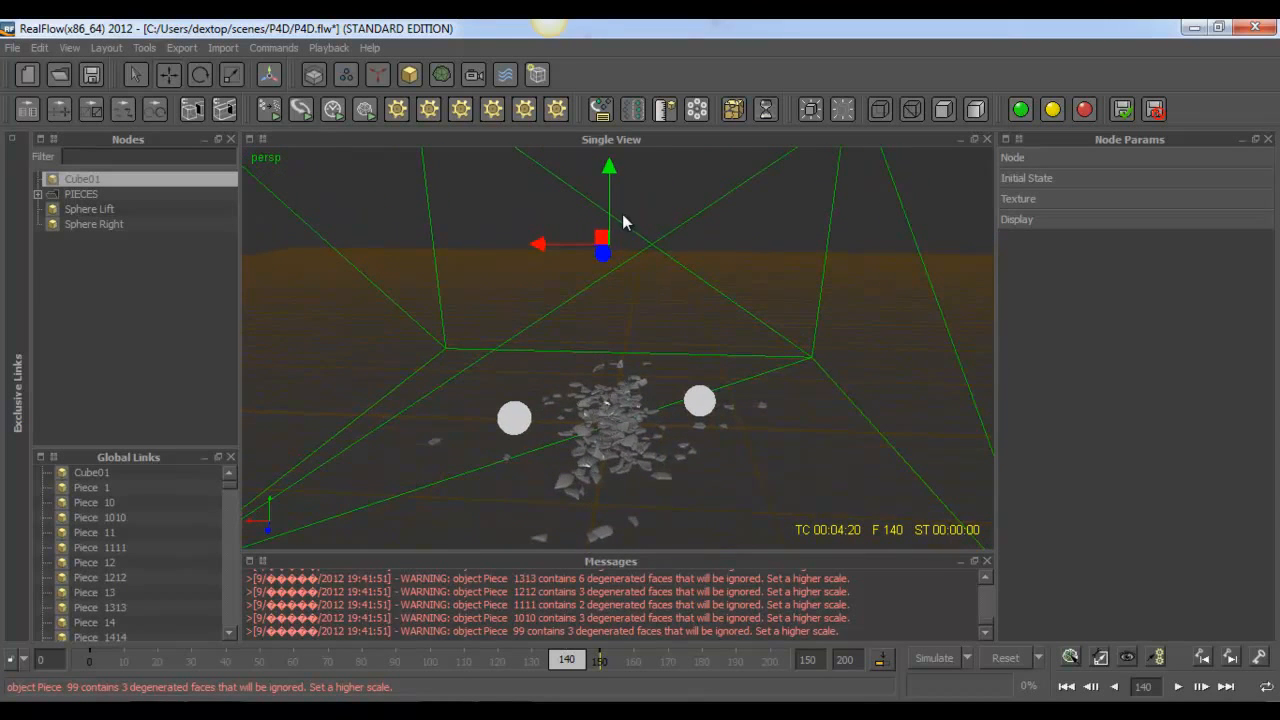
alt+drag(389, 265, 429, 277)
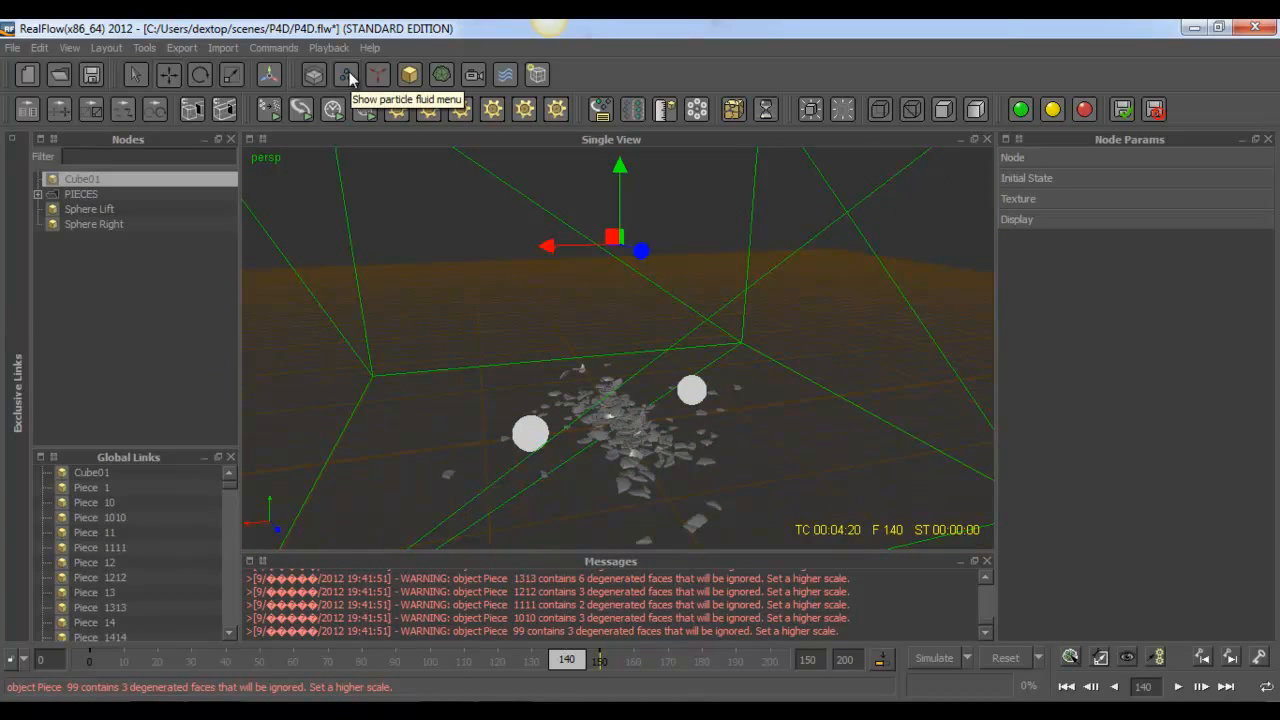
click(379, 75)
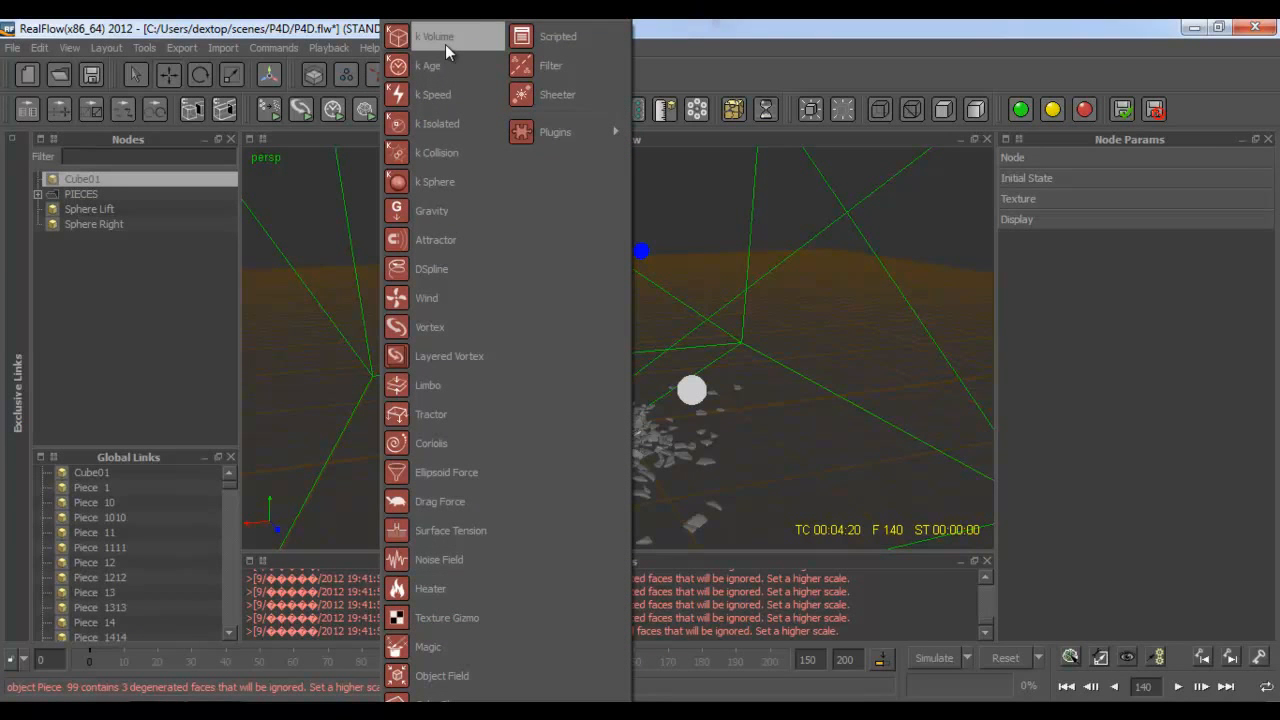
click(377, 75)
click(367, 74)
click(255, 75)
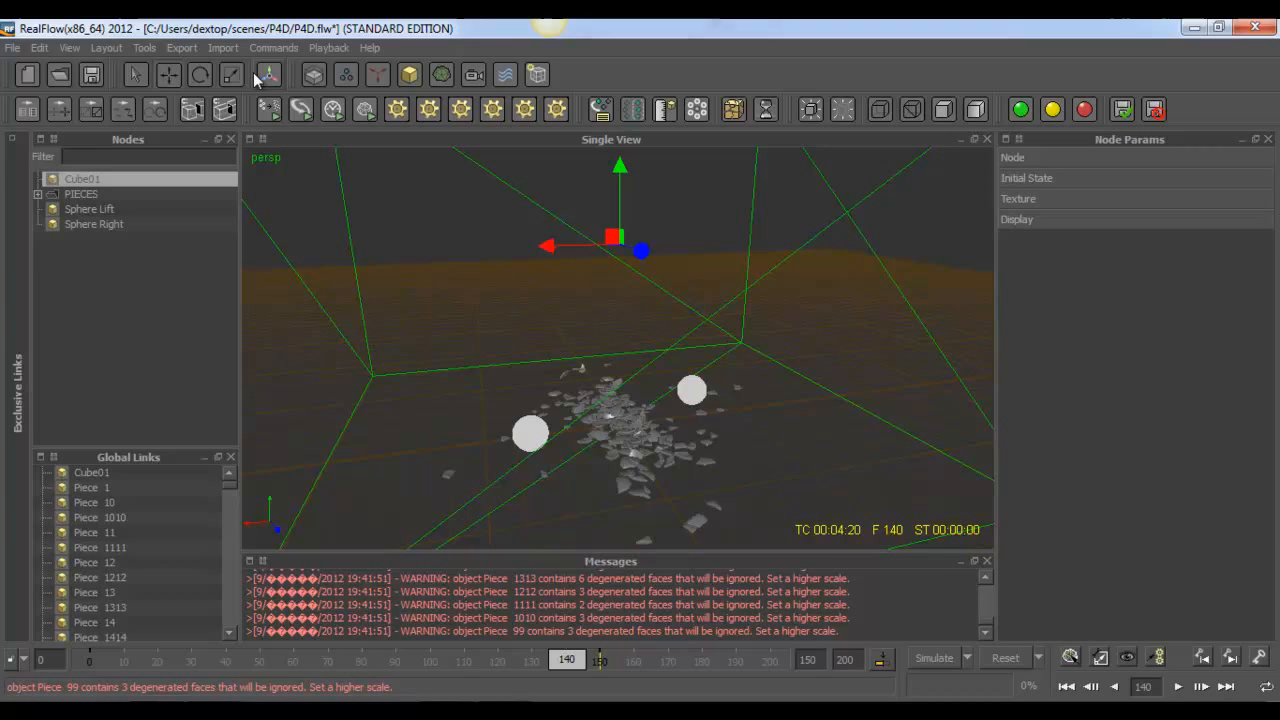
click(379, 72)
click(428, 40)
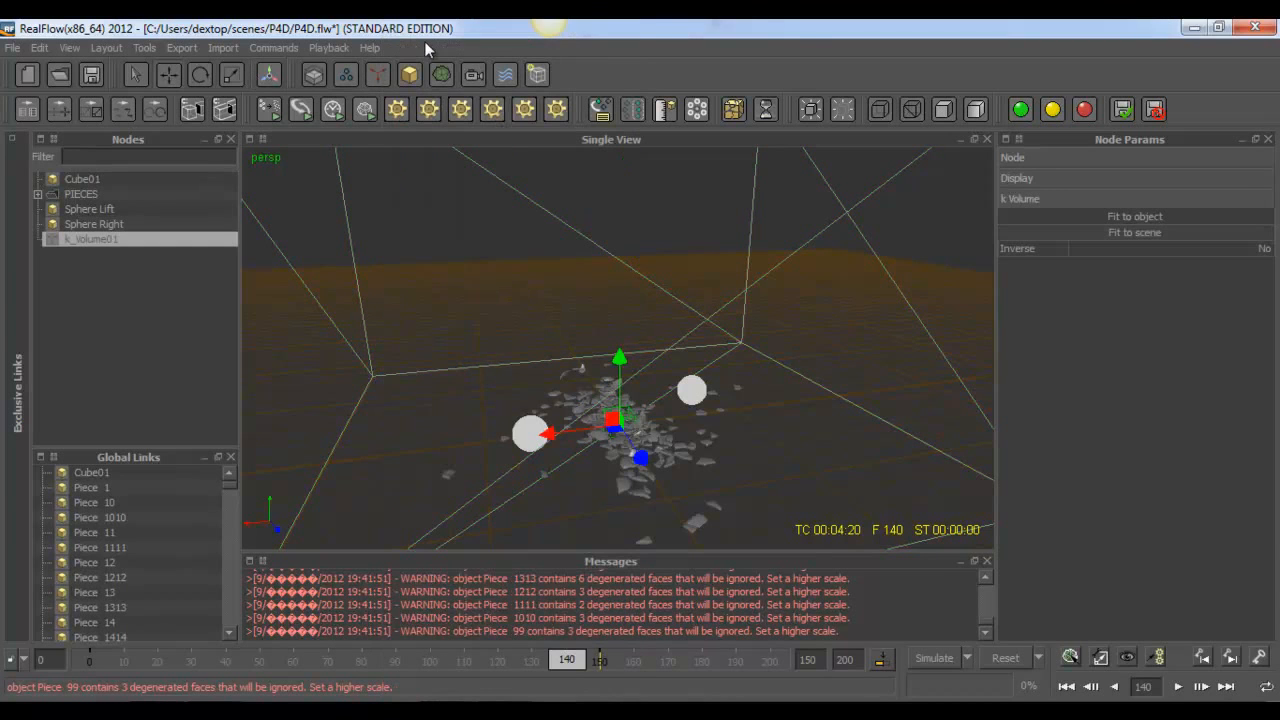
Step: Fit the k Volume to the scene so it surrounds the cube, and clear the node selection
click(1127, 231)
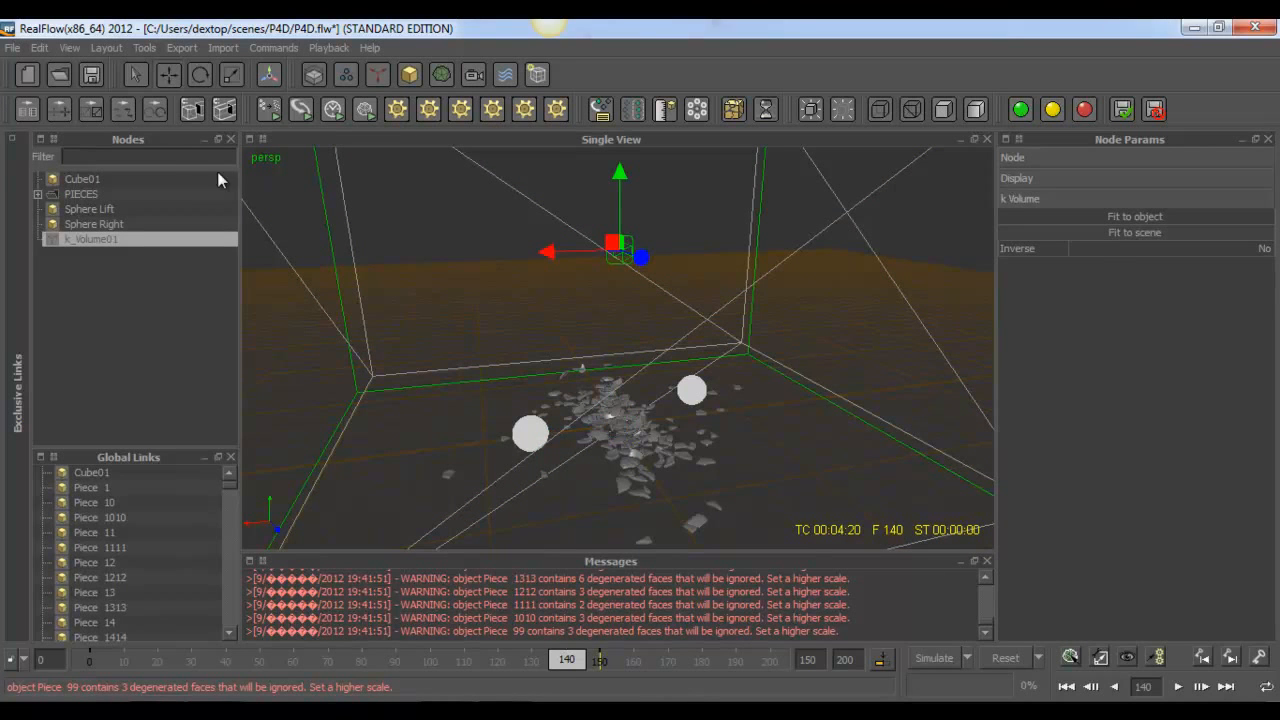
scroll(621, 238, down, 5)
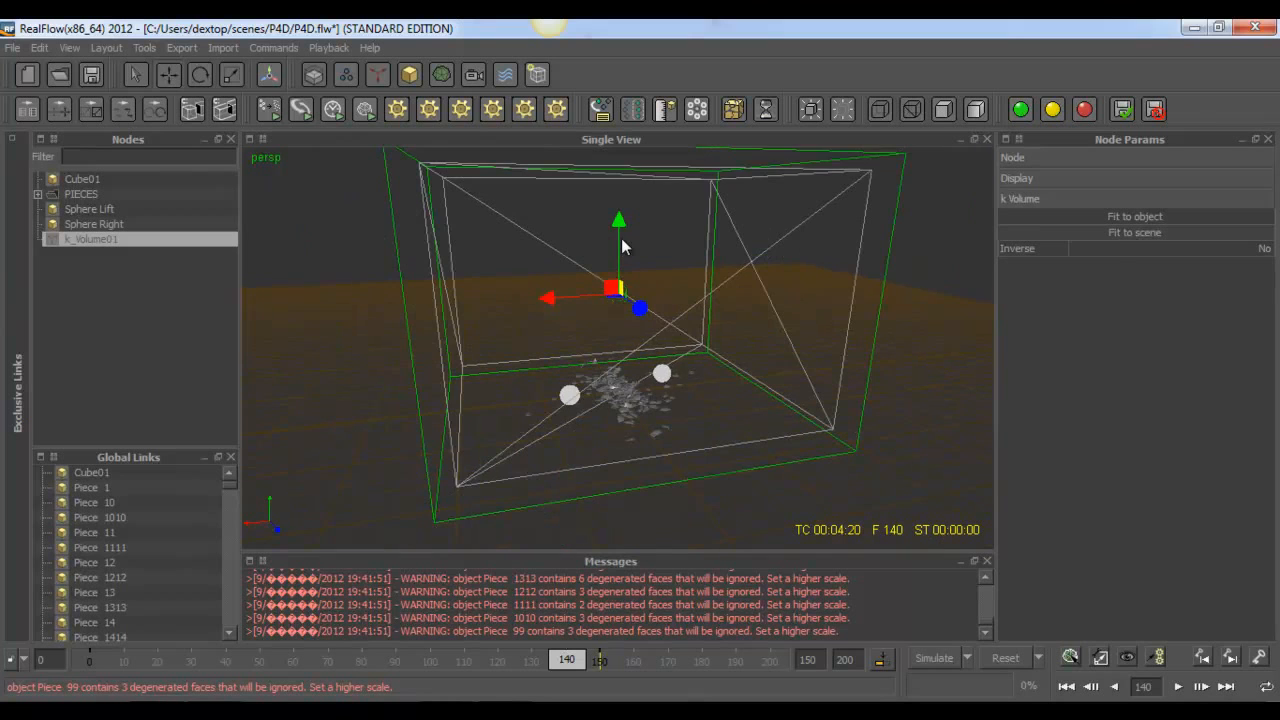
alt+drag(631, 354, 614, 370)
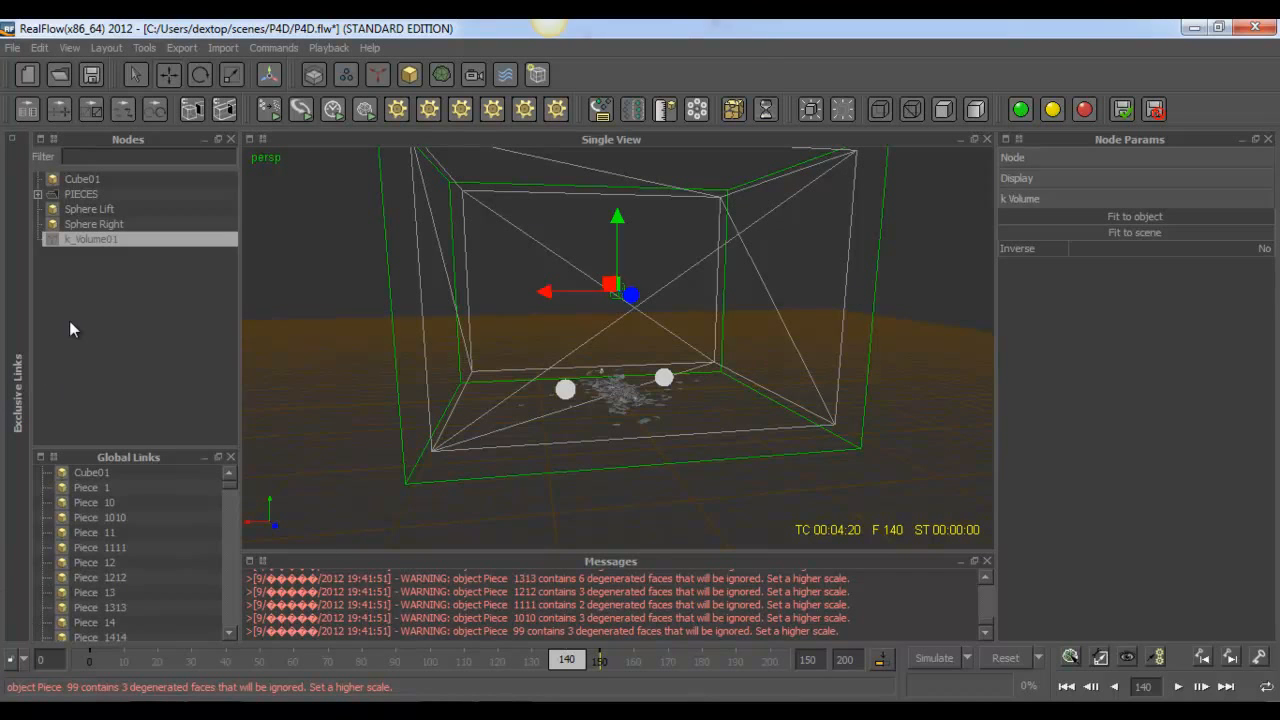
click(75, 281)
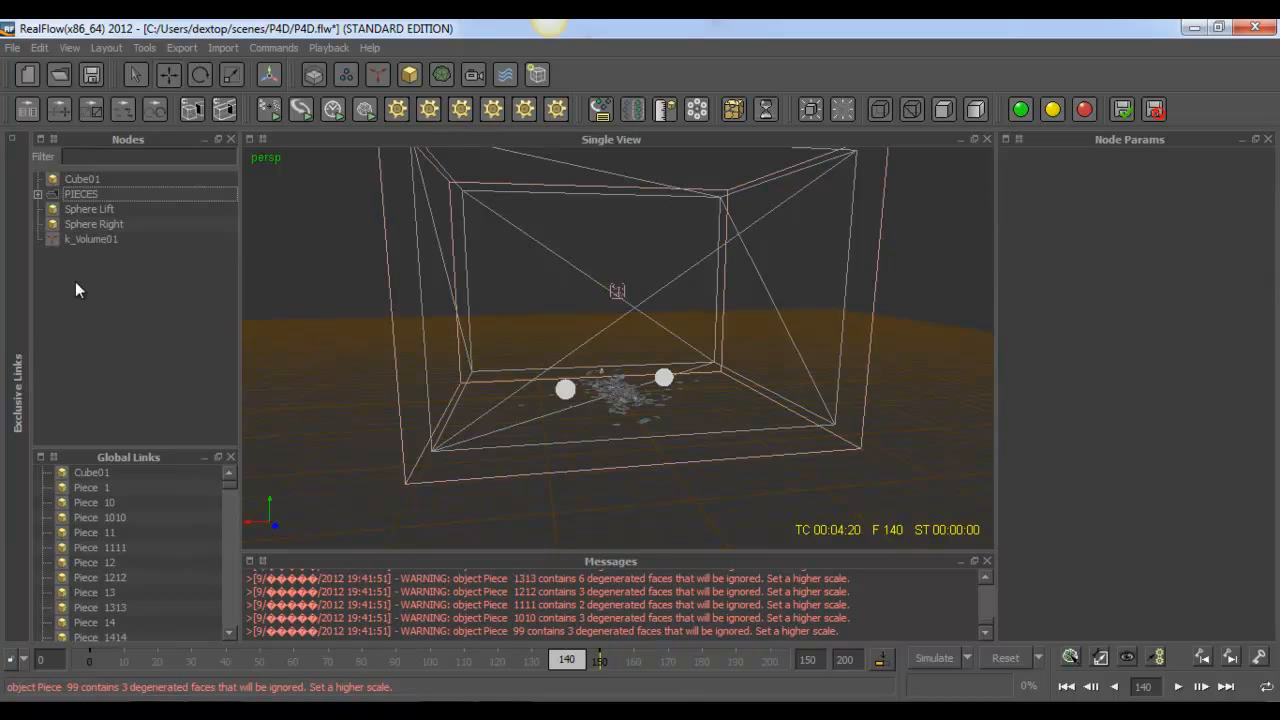
Step: Add a Noise Field daemon and clear the node selection
click(379, 75)
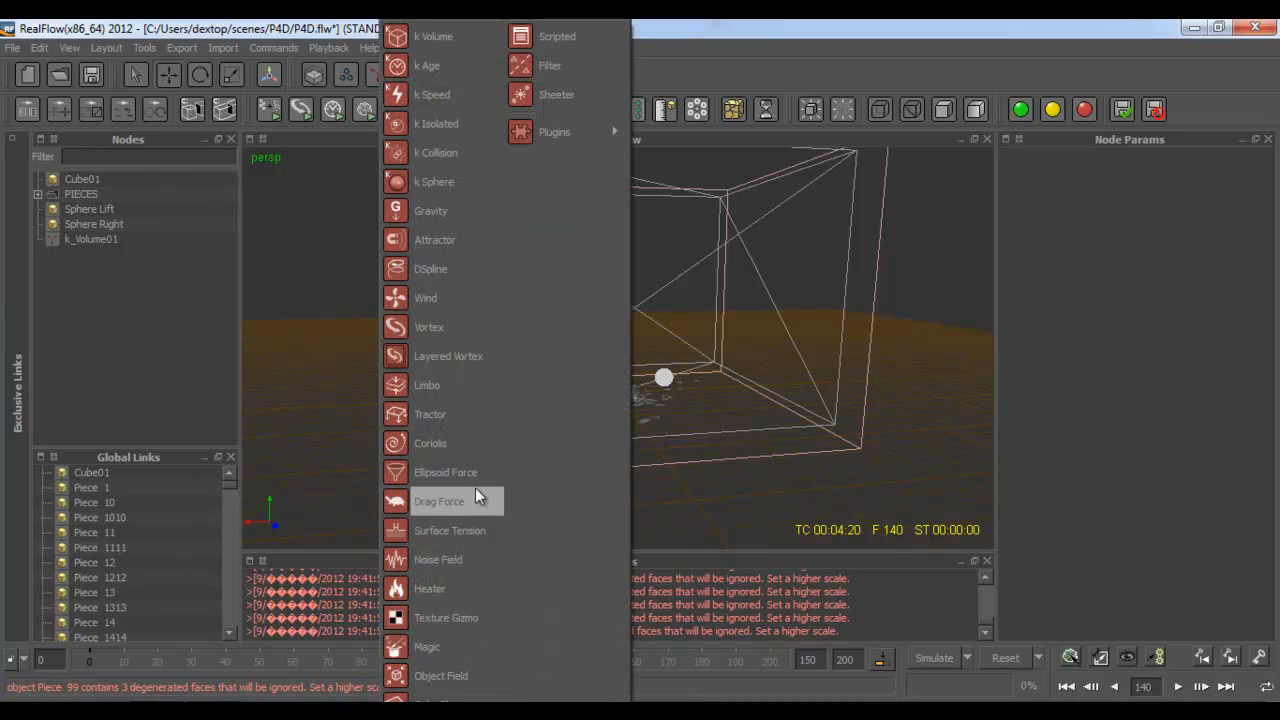
click(458, 558)
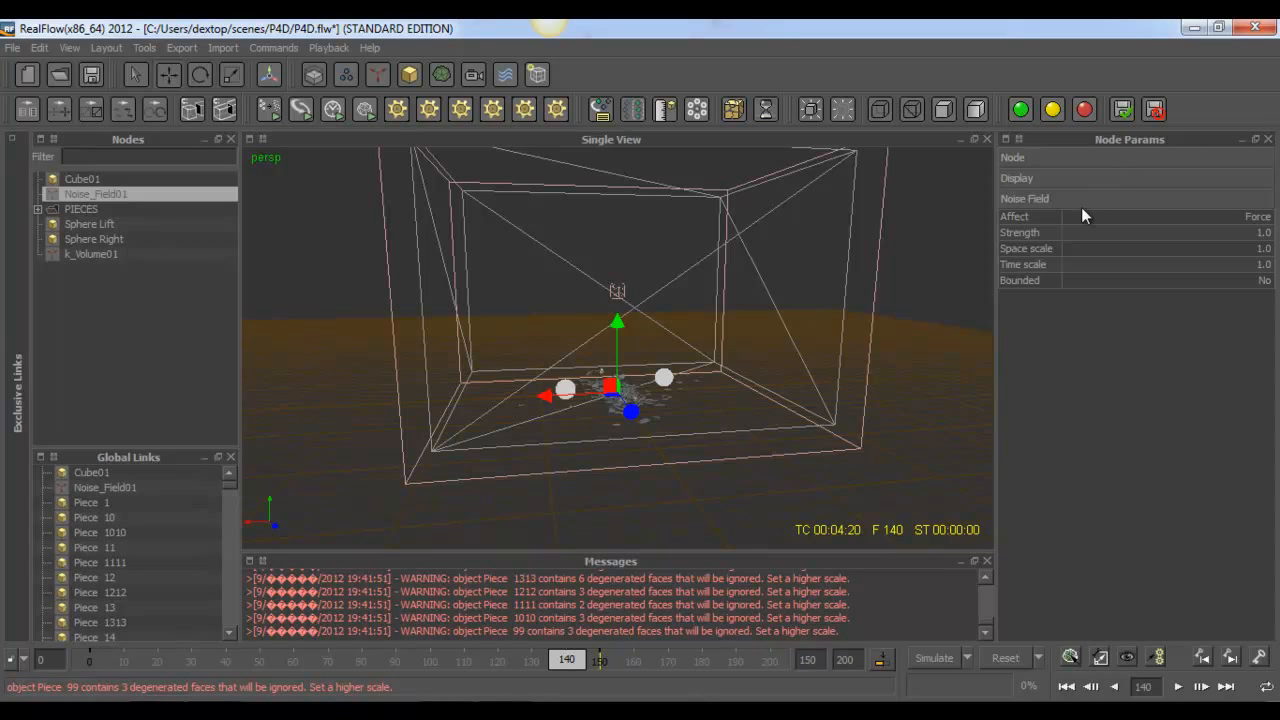
click(100, 328)
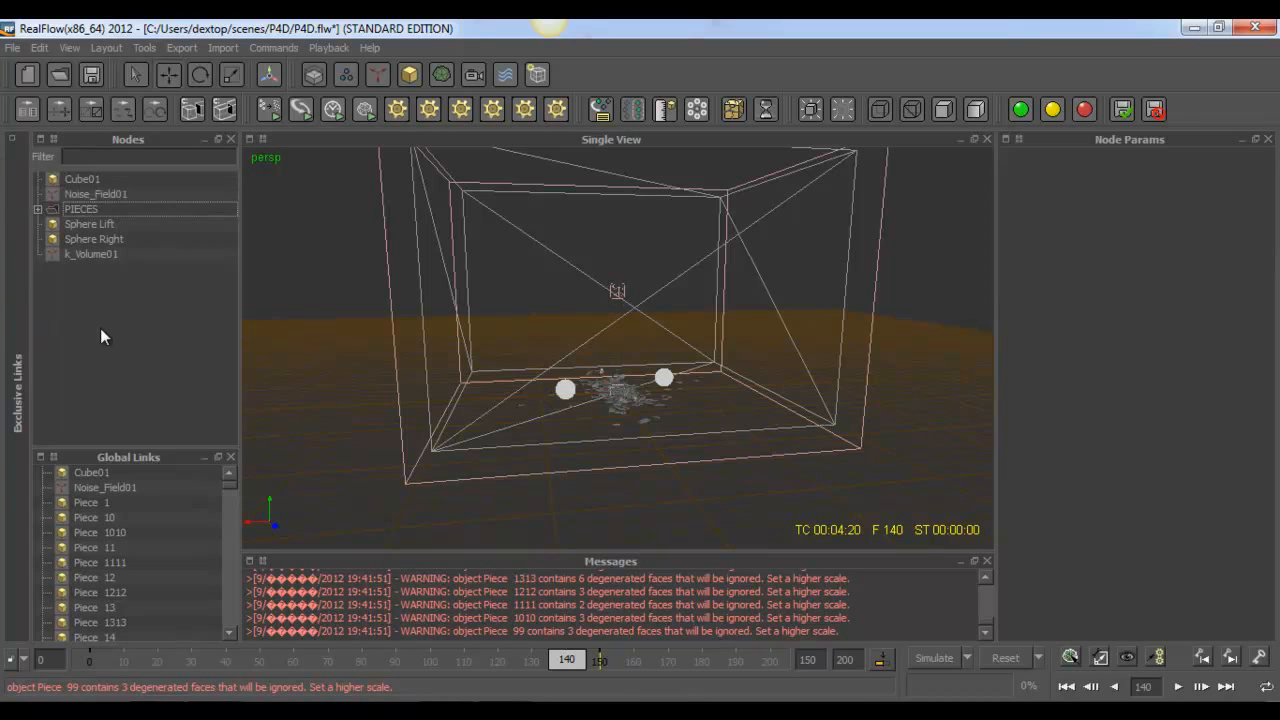
Step: Add two Fill Object particle emitters and select the first one
click(346, 75)
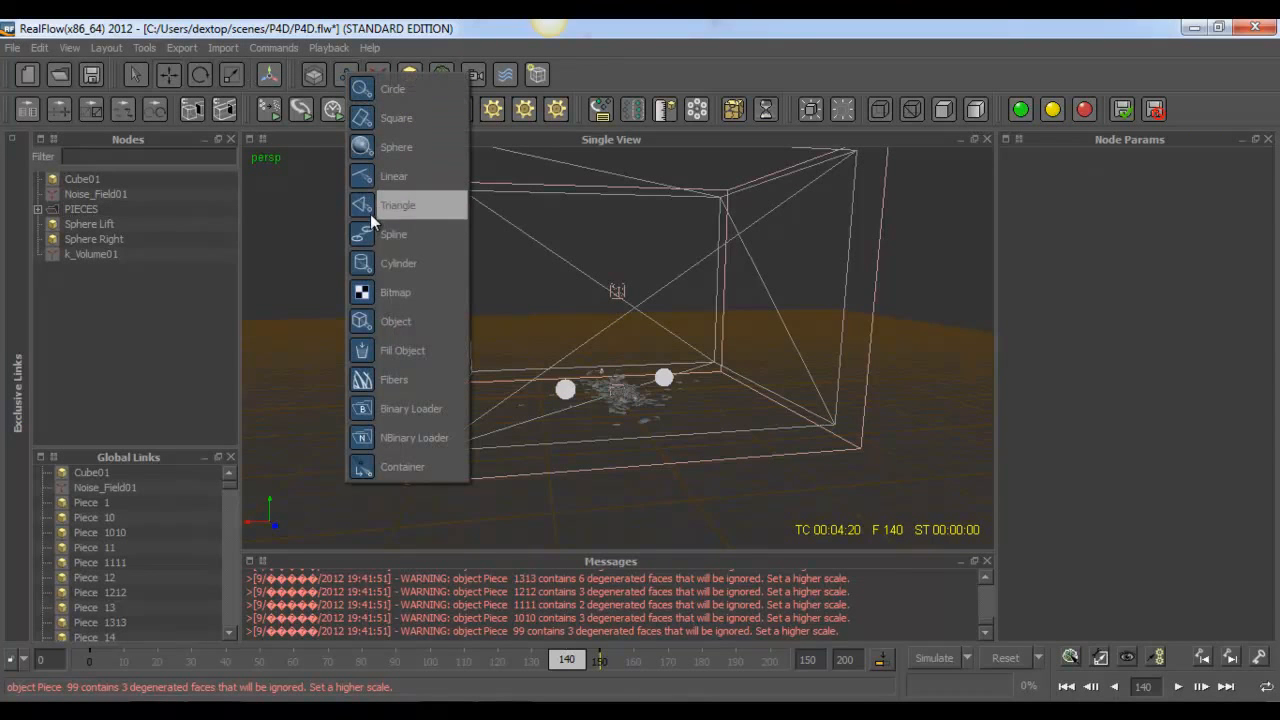
click(398, 353)
click(344, 80)
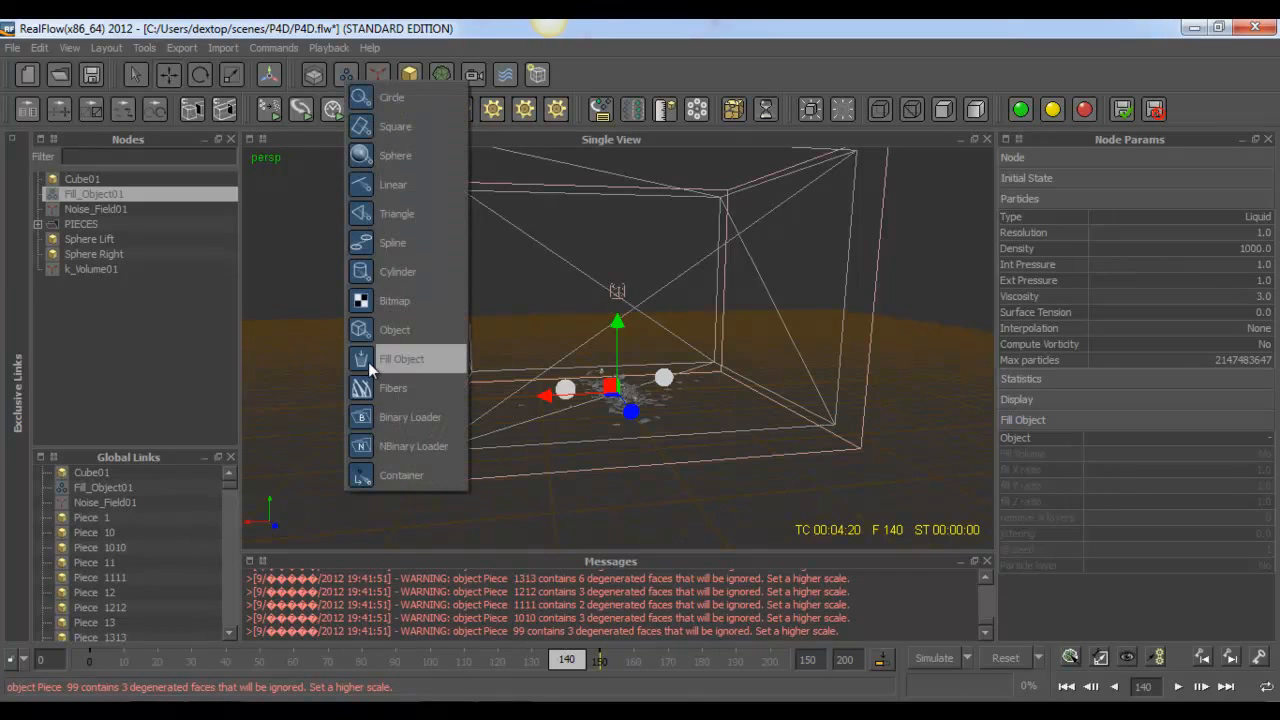
click(368, 362)
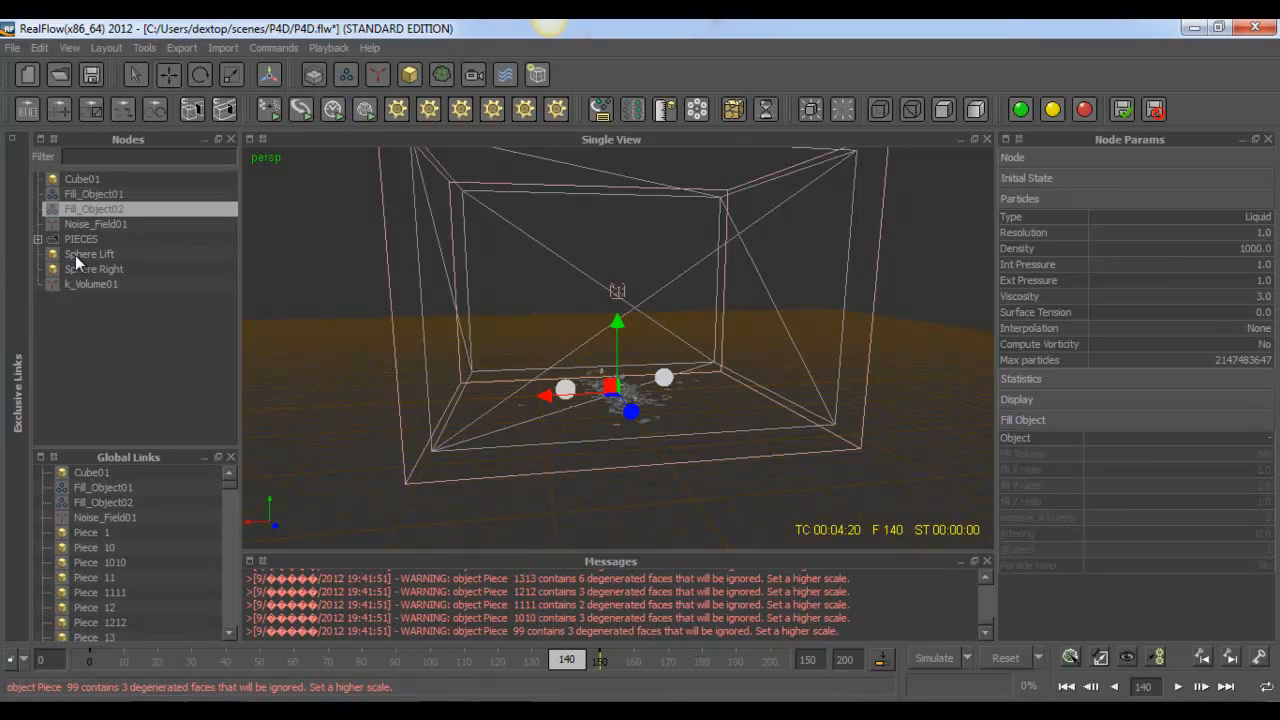
click(94, 194)
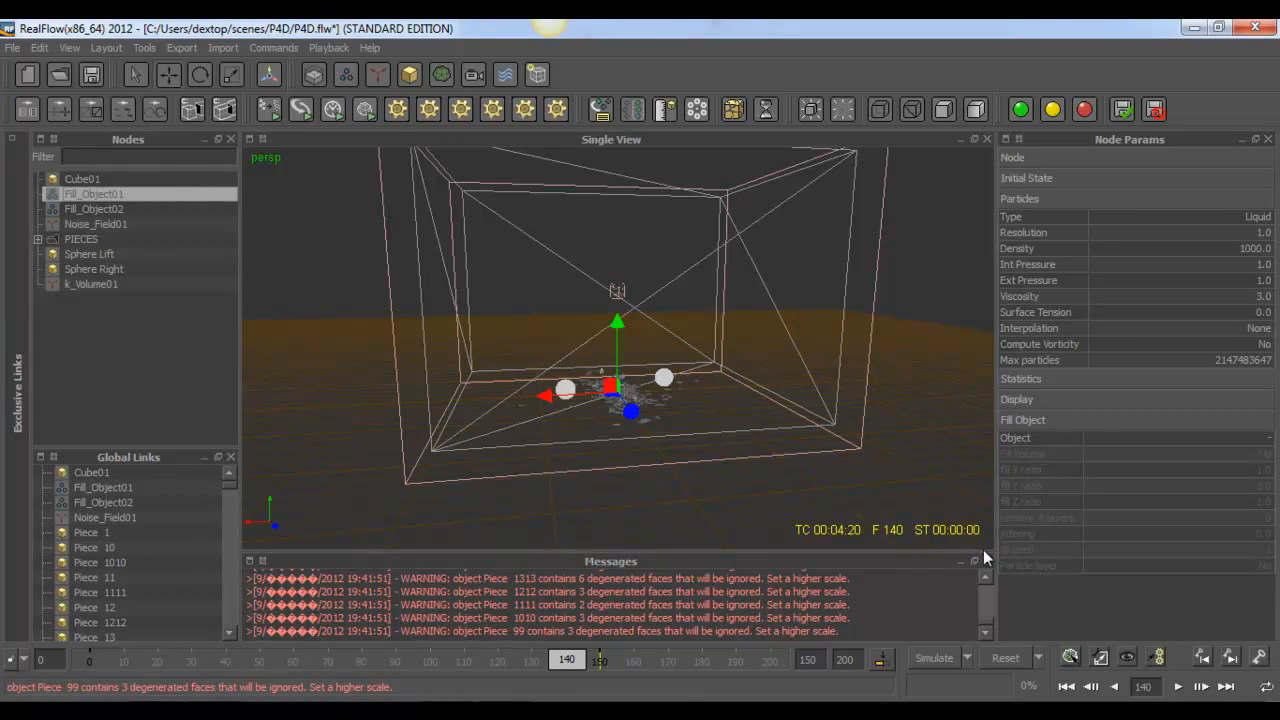
Step: Assign Sphere Lift as the object of the first Fill Object emitter and enable Fill Volume
click(1169, 427)
click(1168, 426)
click(1234, 440)
click(1235, 263)
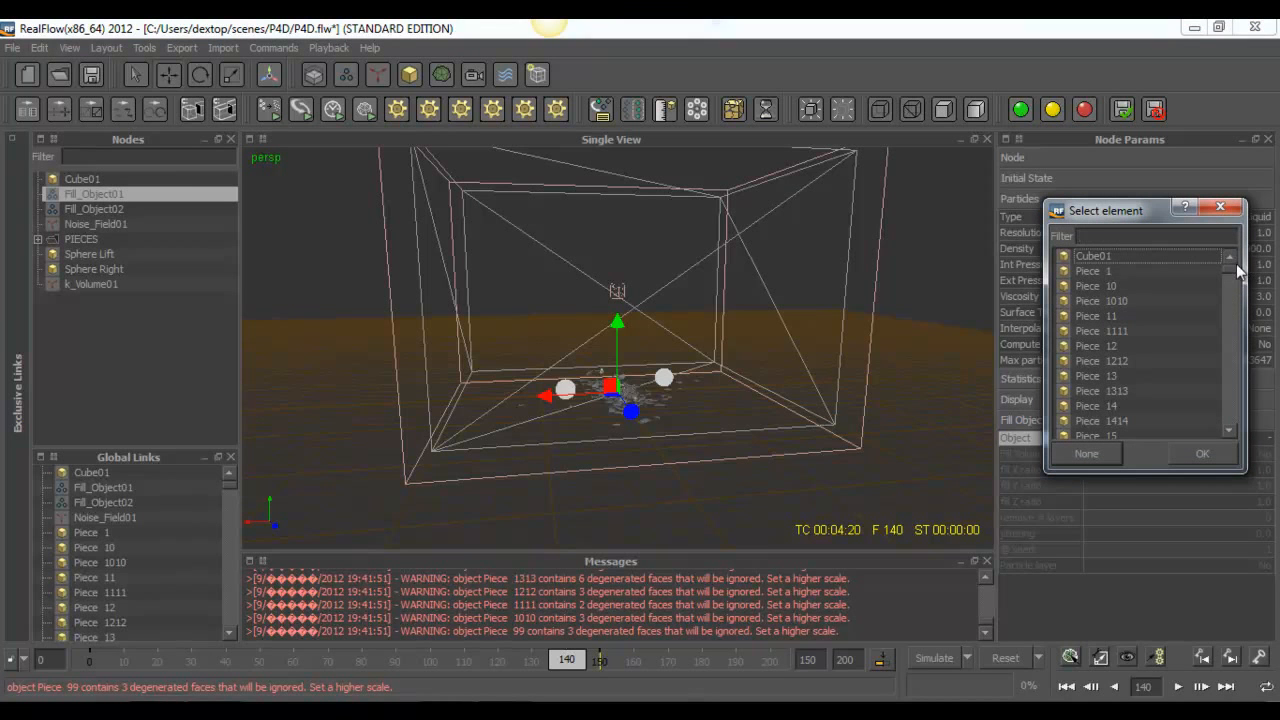
drag(1239, 270, 1244, 430)
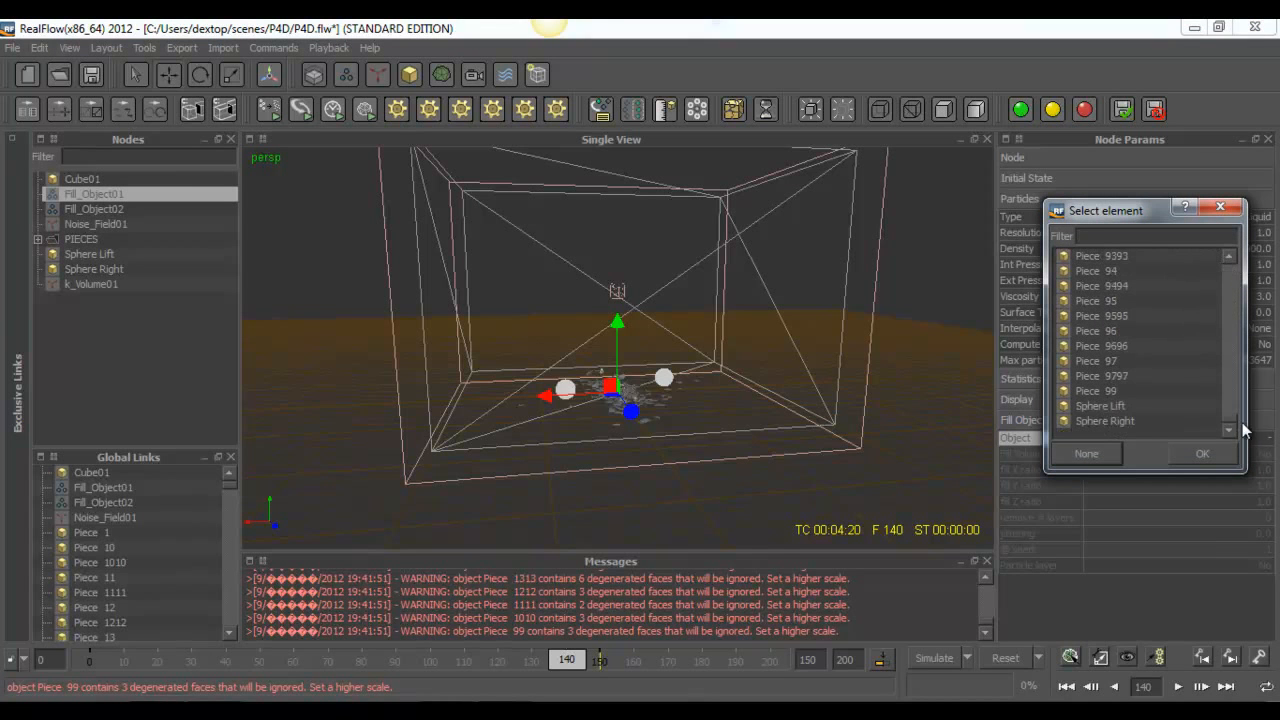
click(1120, 405)
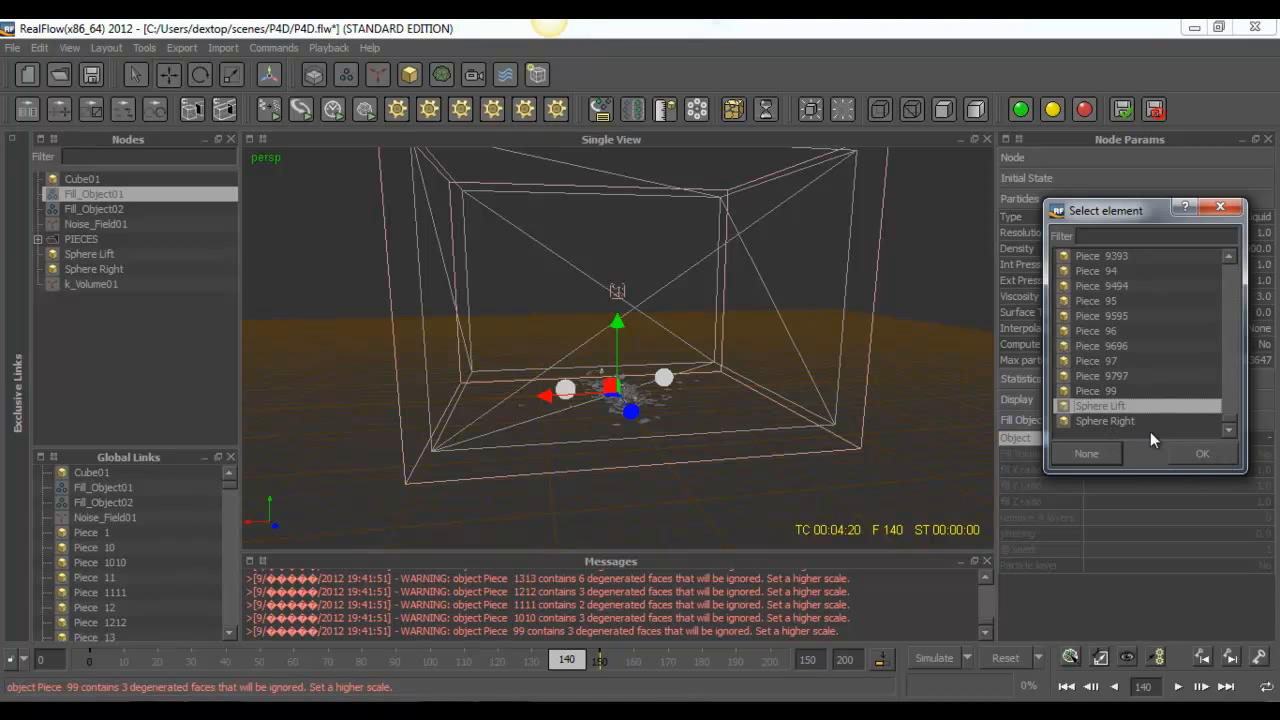
click(1202, 454)
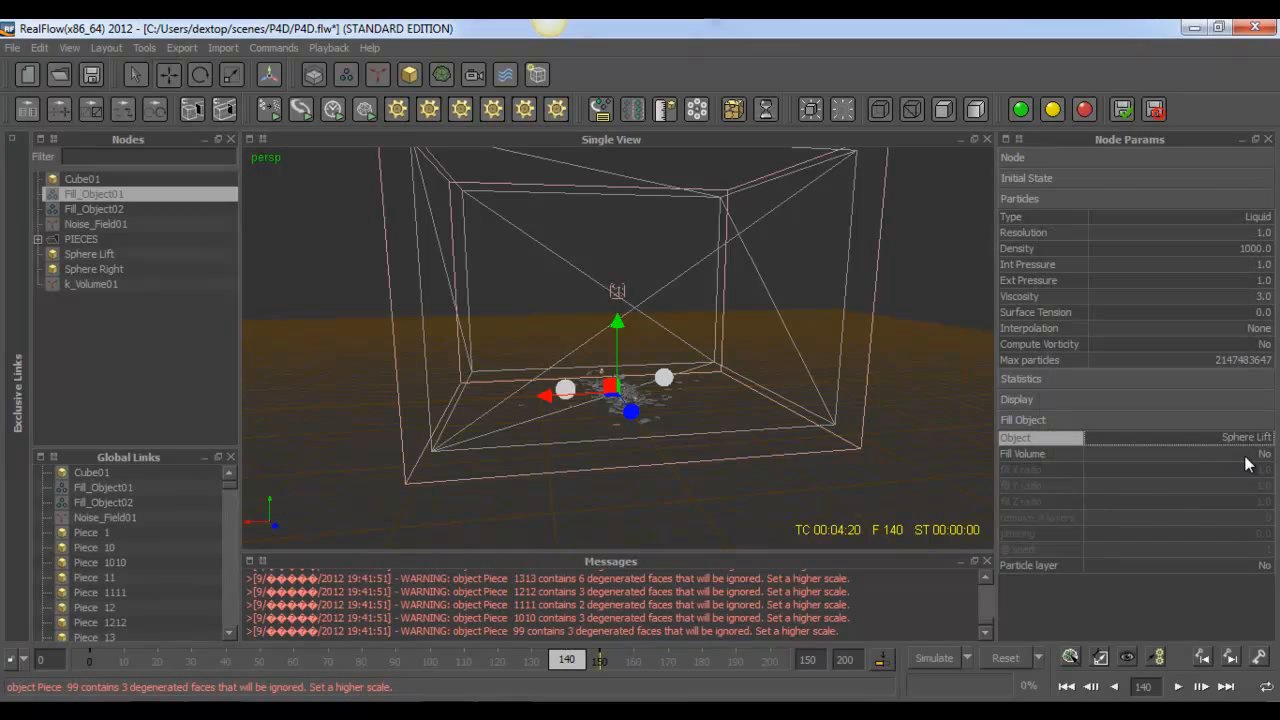
click(1246, 457)
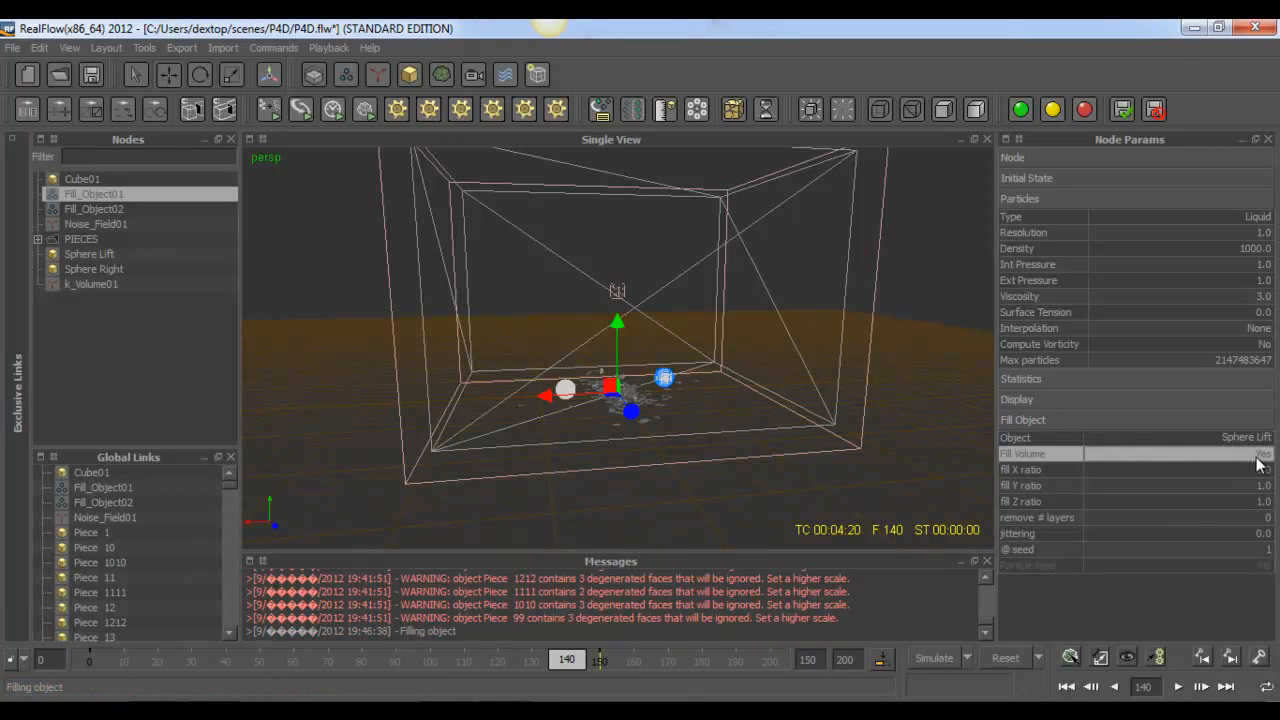
Step: Assign Sphere Right as the object of the second Fill Object emitter and enable Fill Volume
click(90, 212)
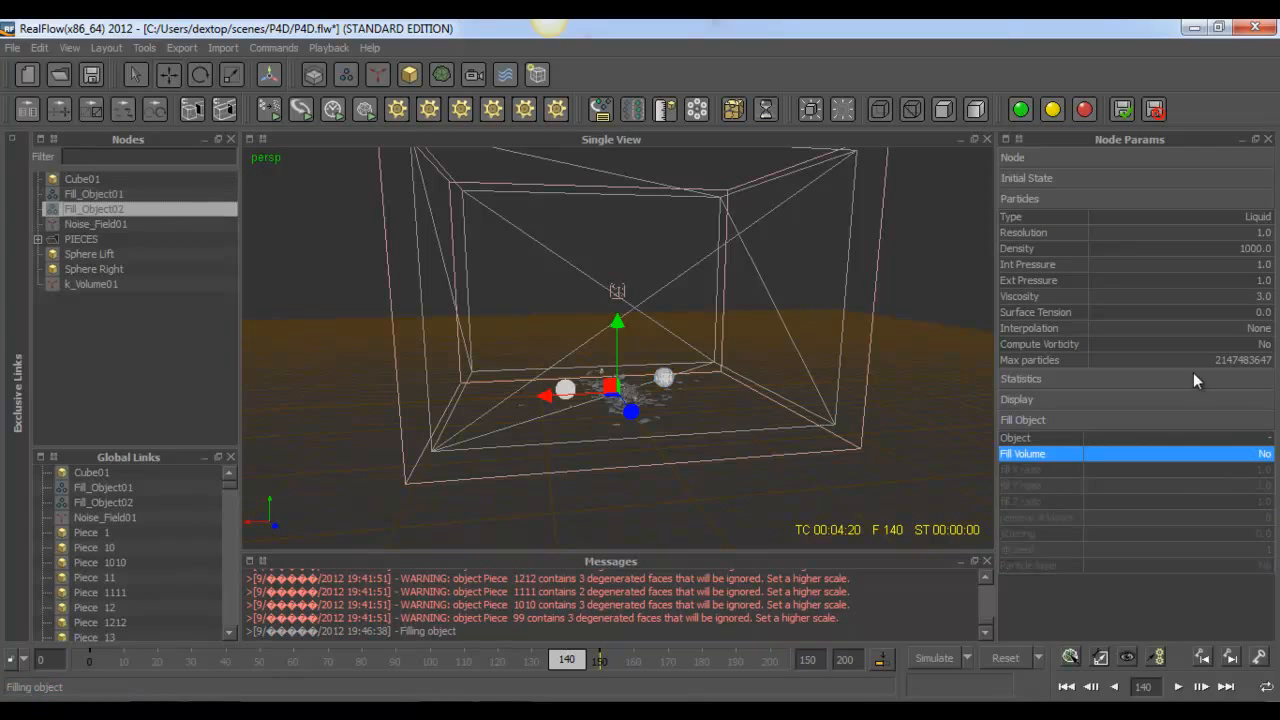
click(1258, 438)
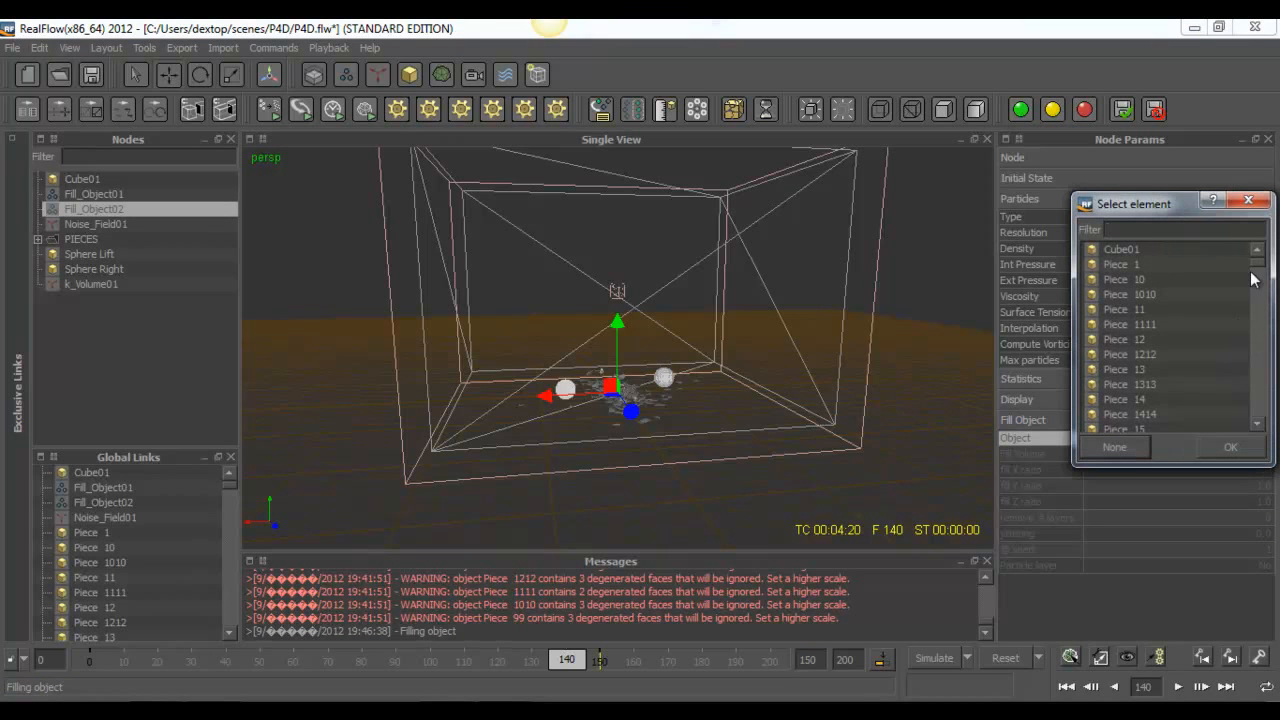
drag(1260, 268, 1270, 430)
click(1133, 414)
click(1230, 447)
click(1258, 455)
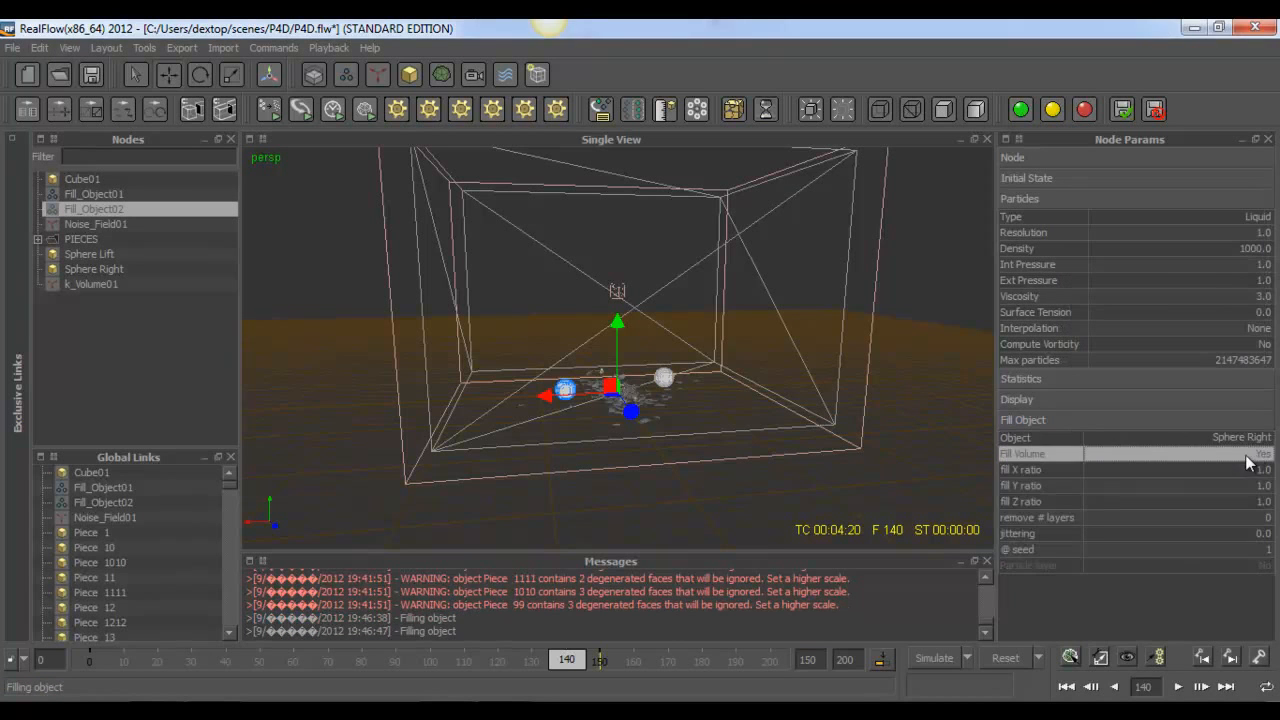
Step: Set the particle resolution of both Fill Object emitters to 10 and reset the scene
ctrl+click(79, 195)
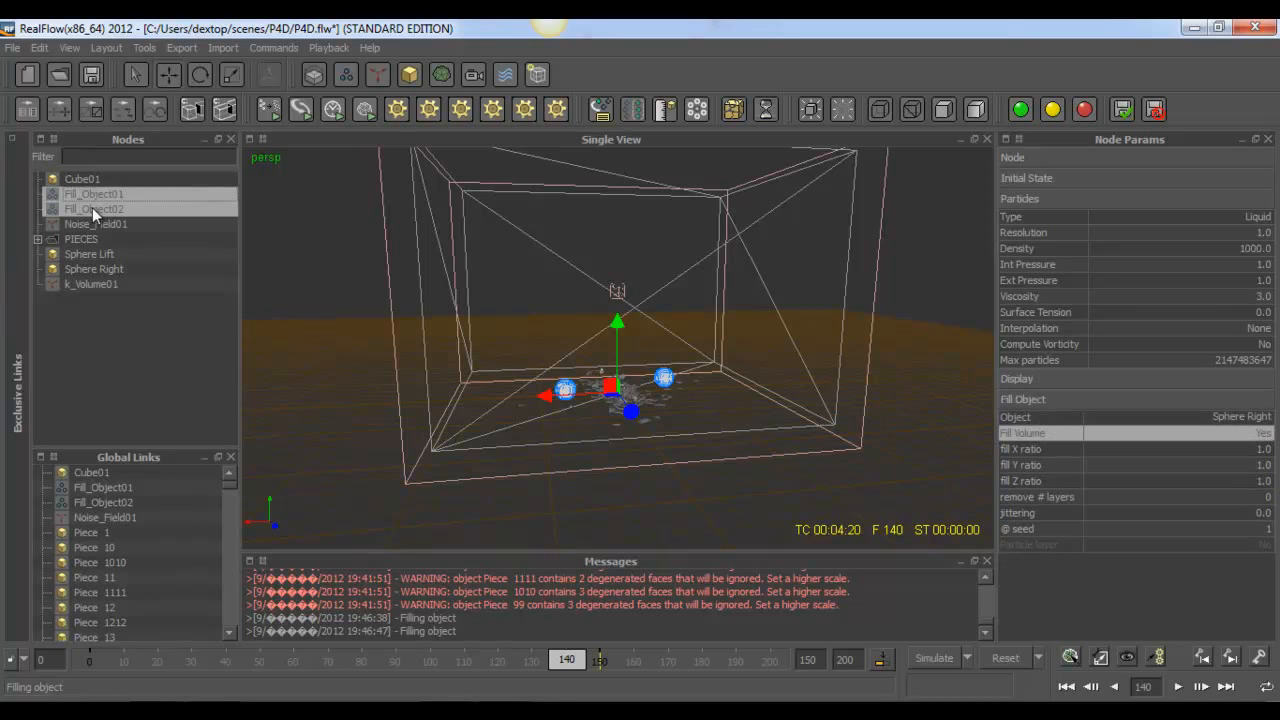
double_click(1258, 232)
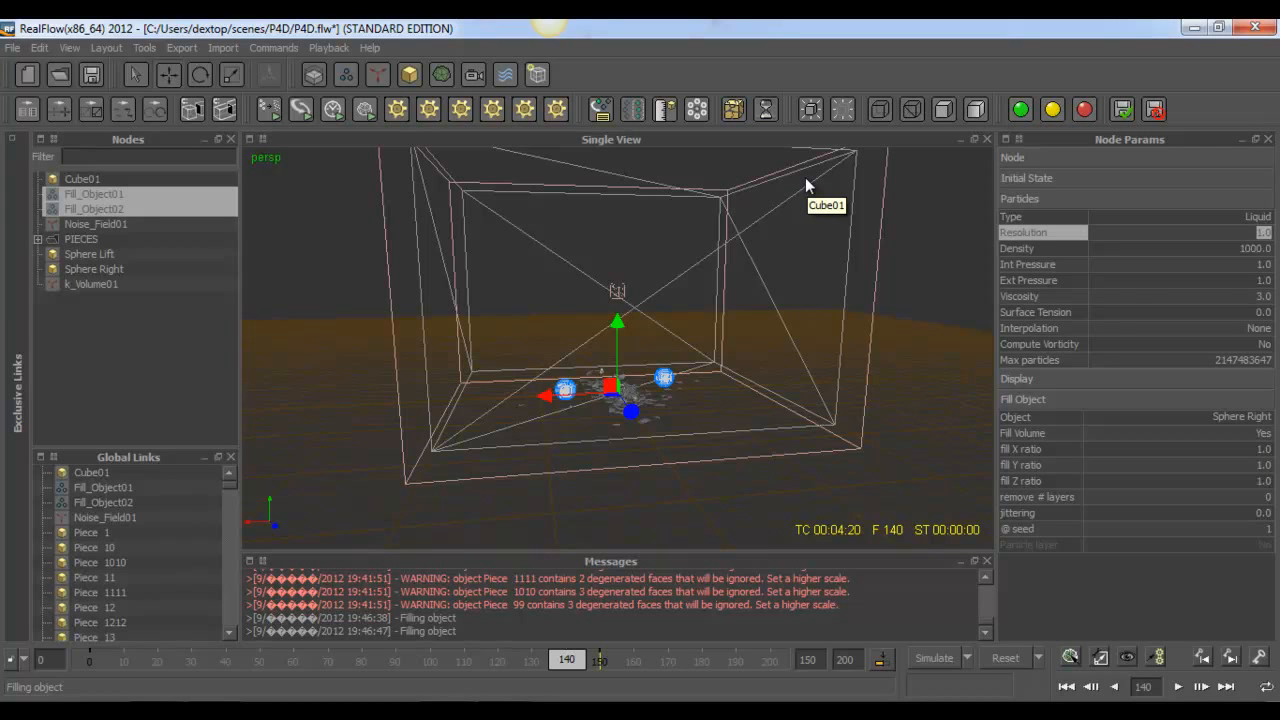
scroll(471, 454, up, 10)
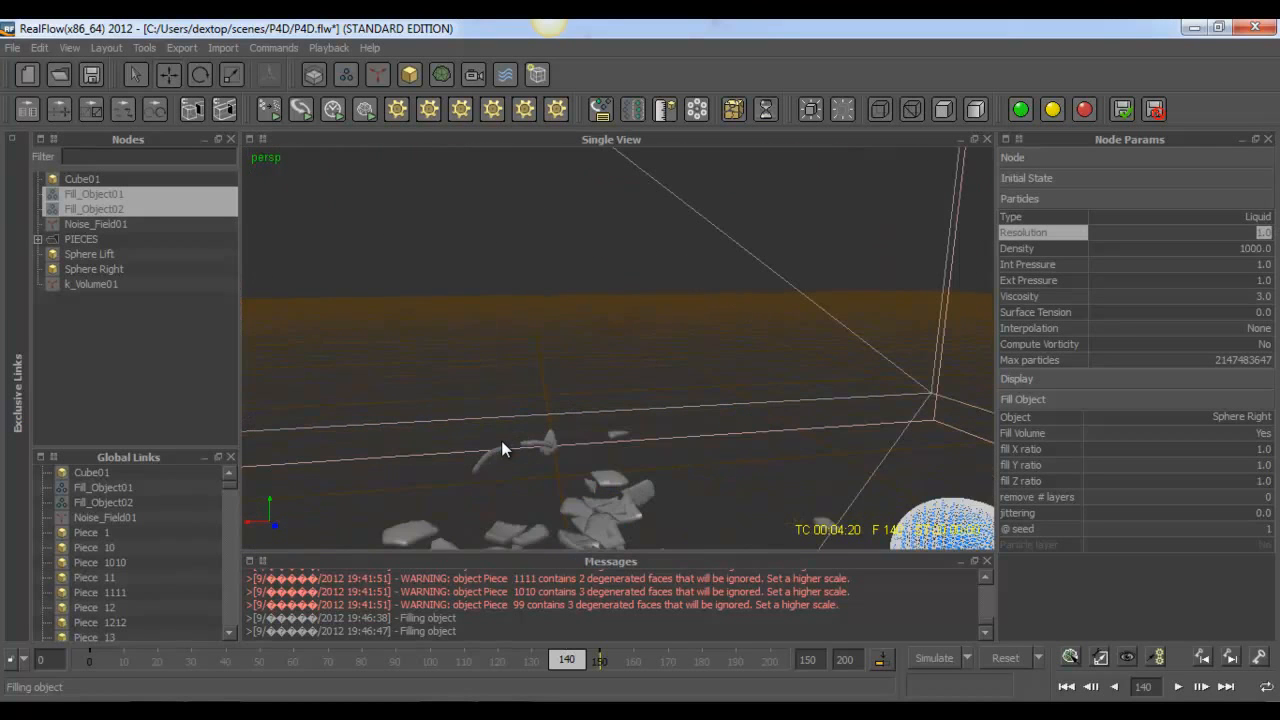
scroll(501, 439, up, 4)
alt+middle_drag(522, 404, 656, 20)
alt+drag(432, 372, 754, 220)
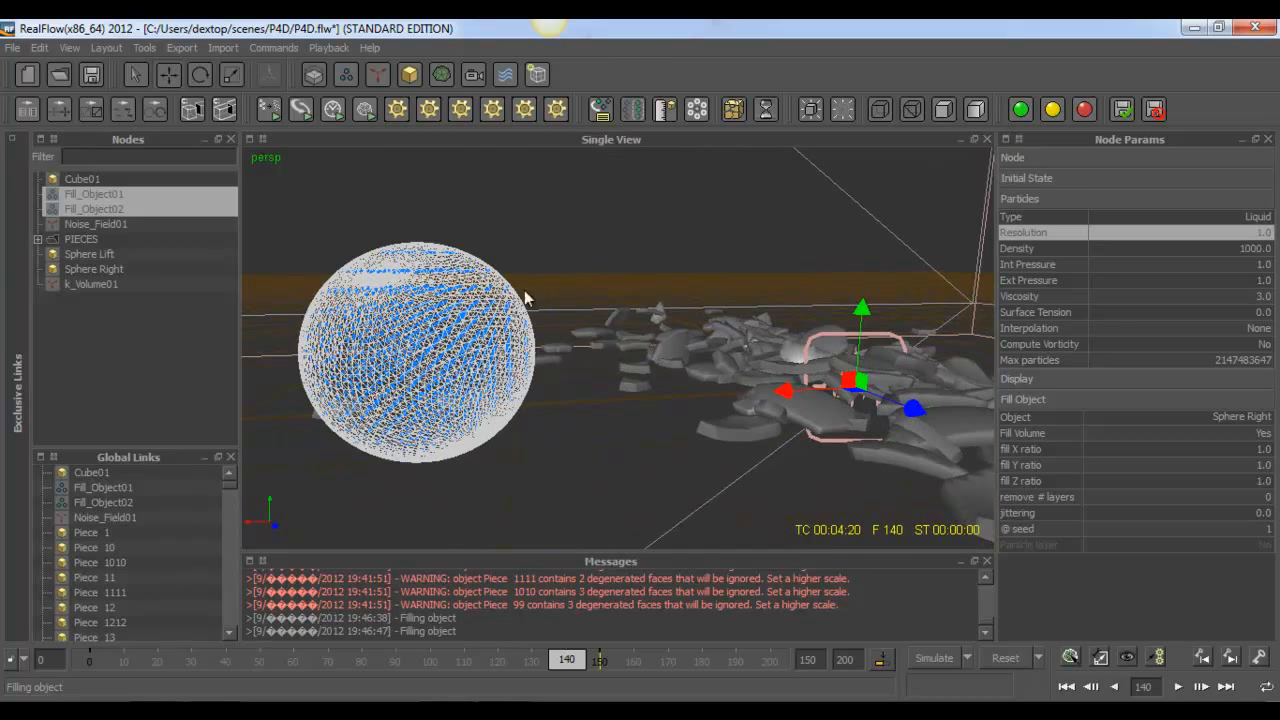
double_click(1222, 232)
text(10)
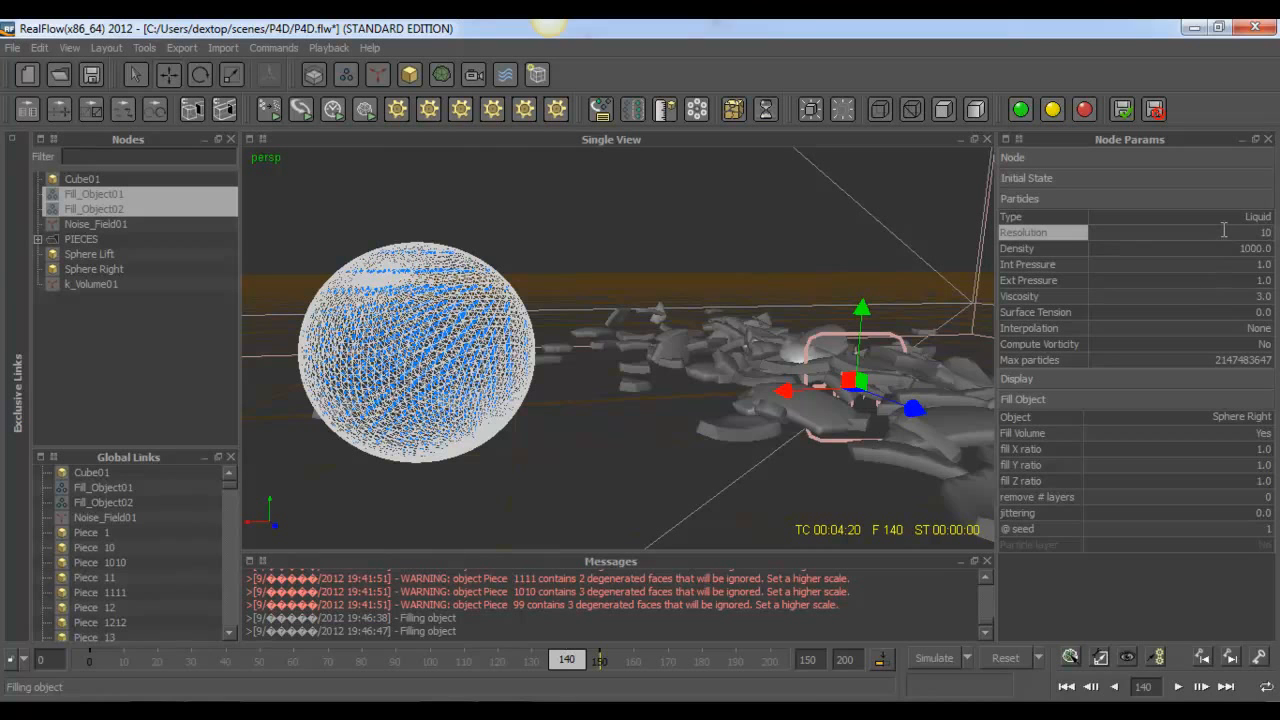
click(1061, 245)
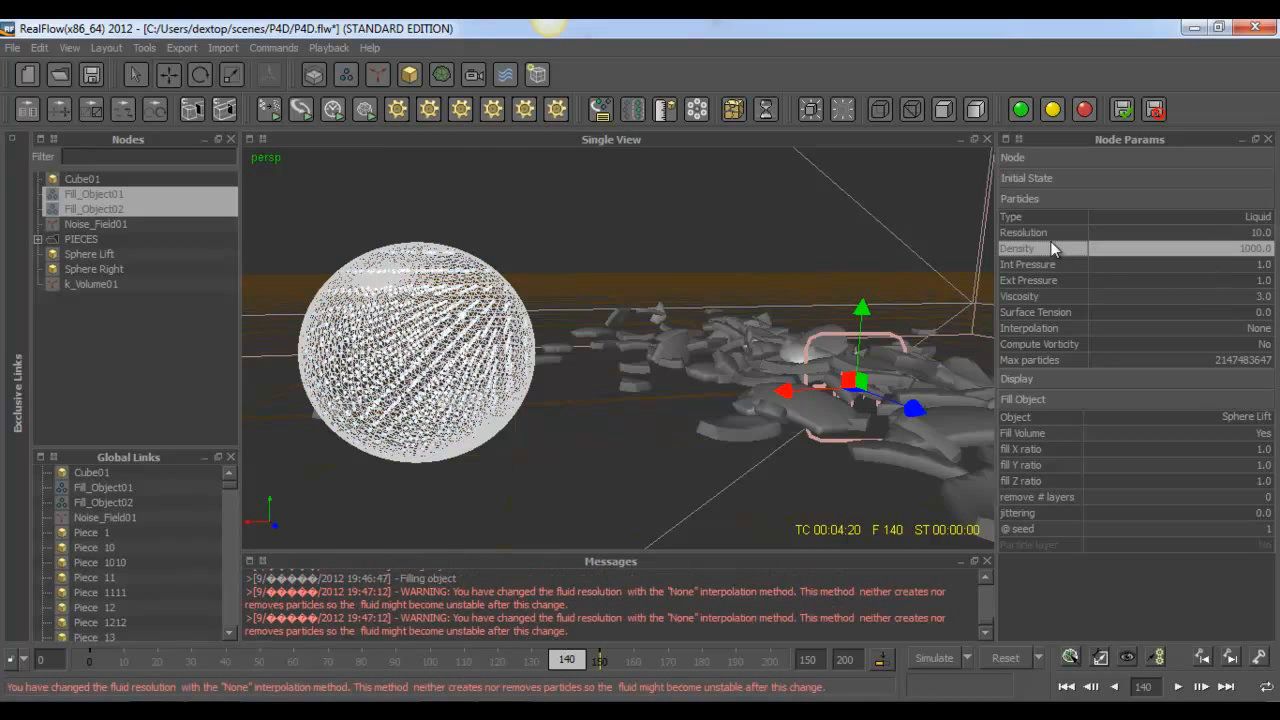
click(1008, 655)
click(566, 372)
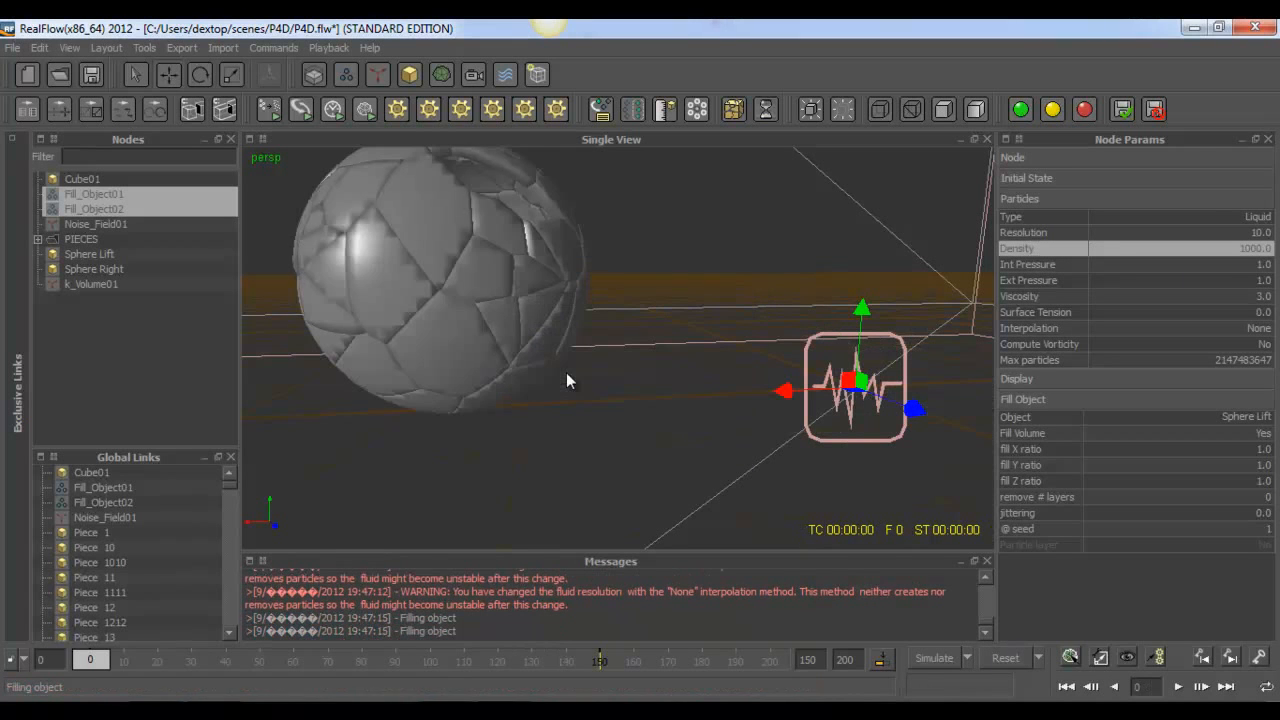
Step: Hide the PIECES group in the viewport by setting its Visible option to No
click(80, 239)
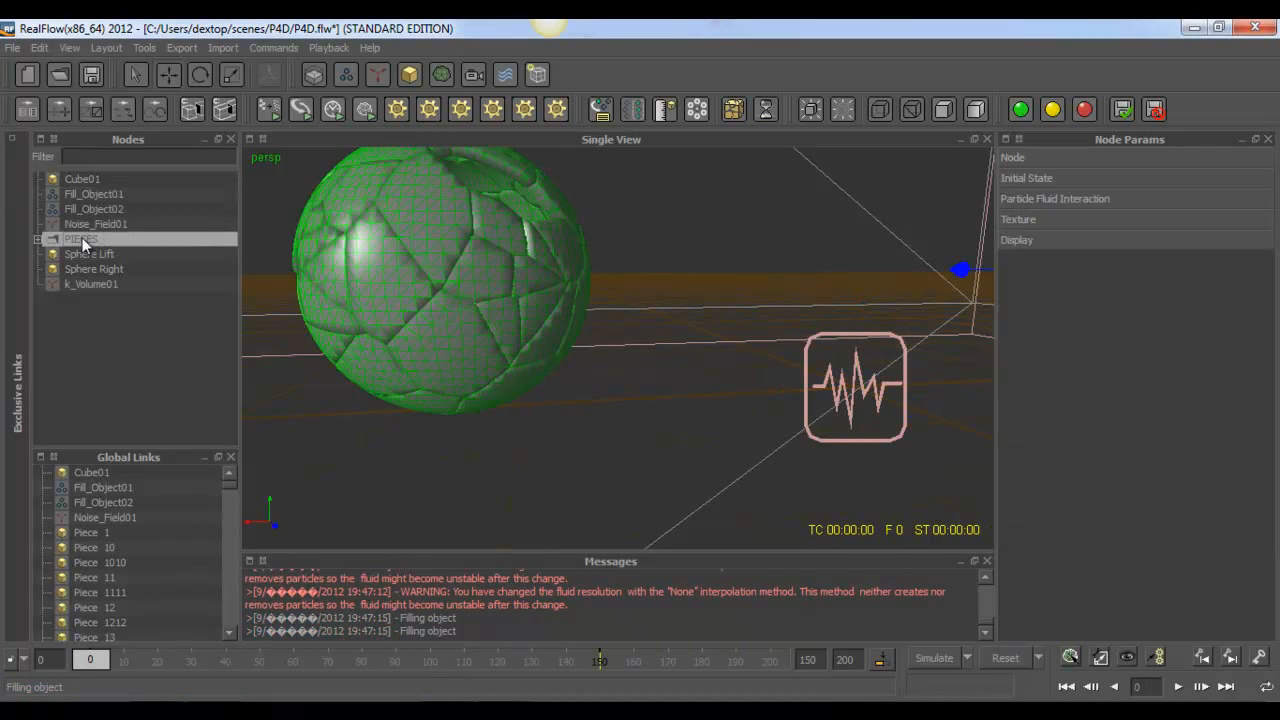
click(1108, 240)
double_click(1127, 256)
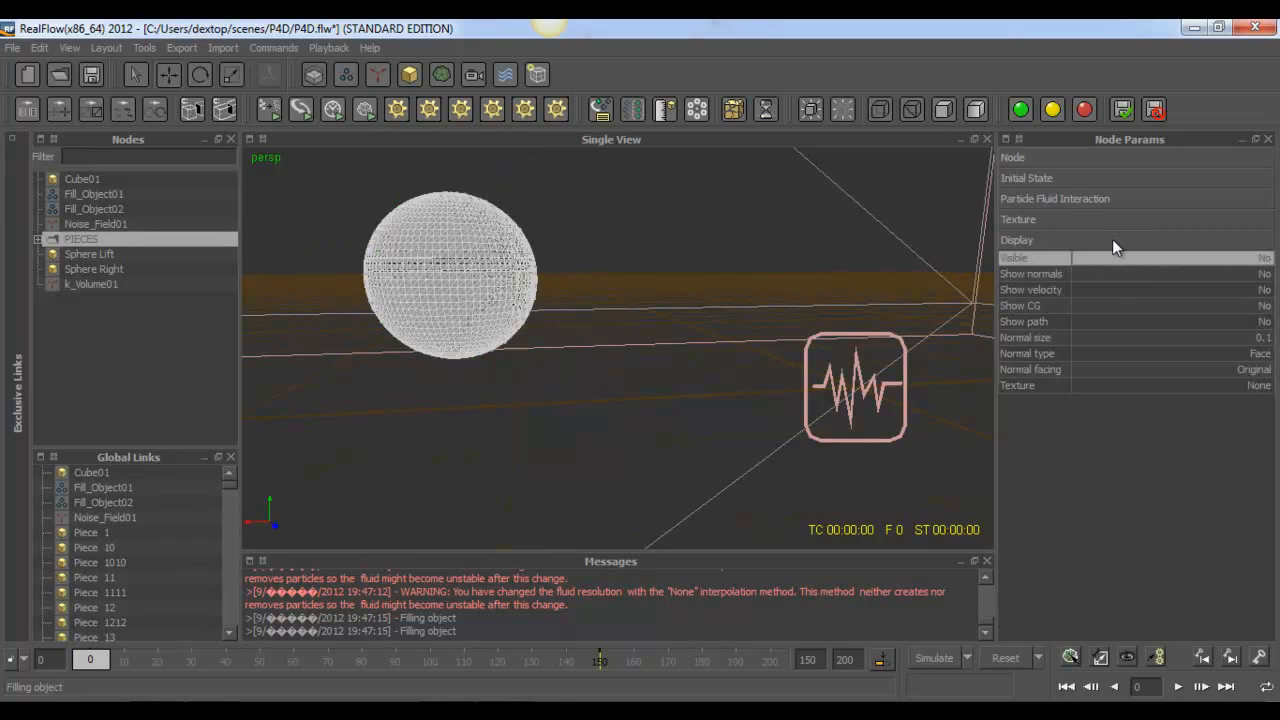
click(1112, 239)
Step: Hide Sphere Lift and Sphere Right together by setting Visible to No, and clear the node selection
click(88, 254)
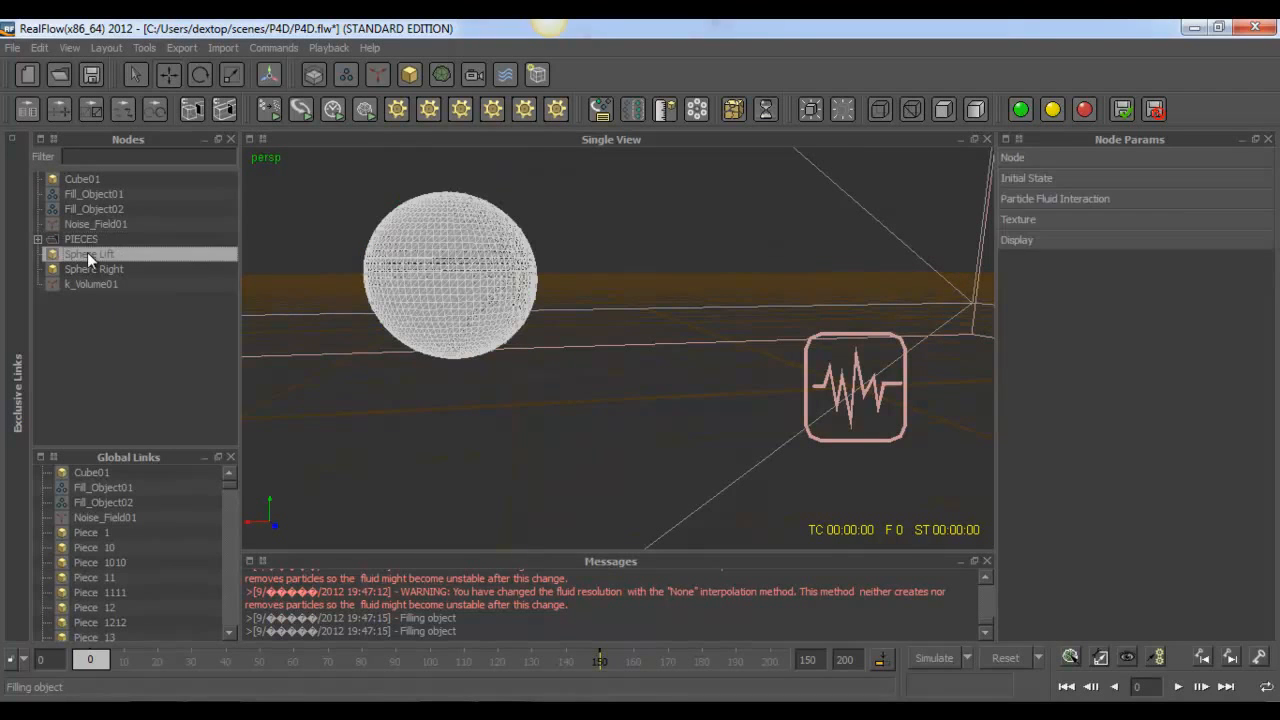
ctrl+click(87, 270)
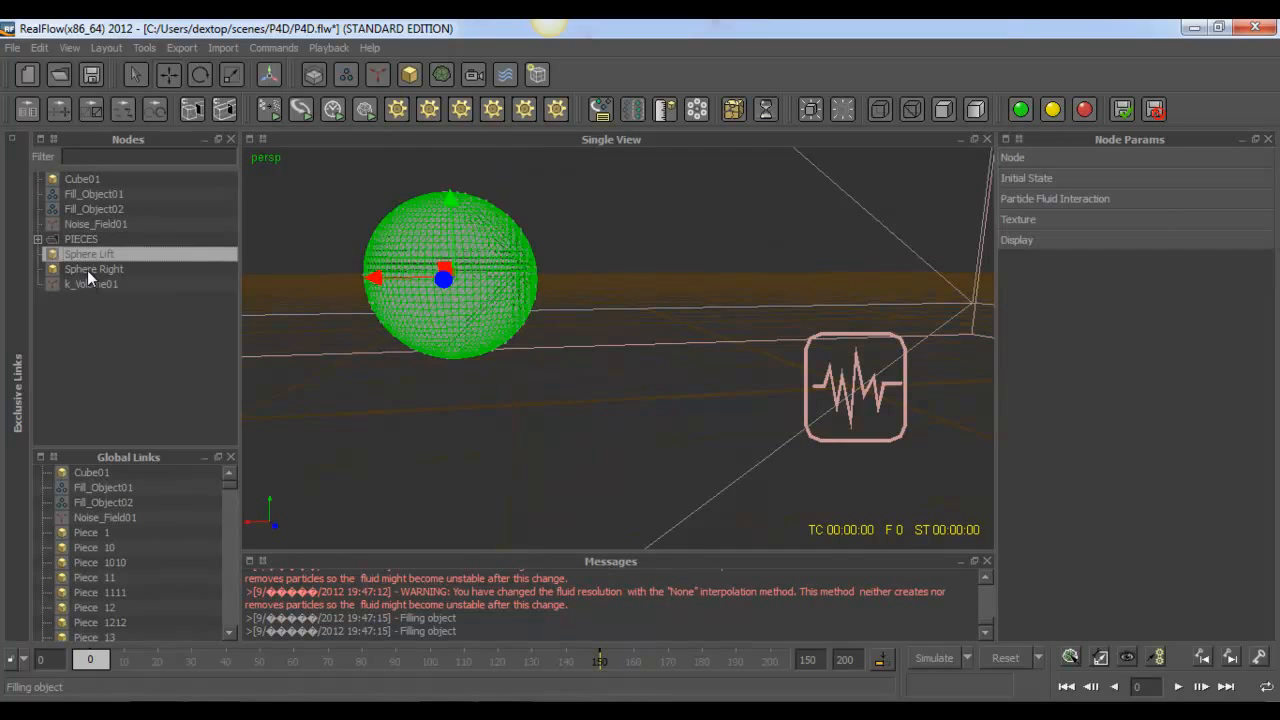
click(1081, 244)
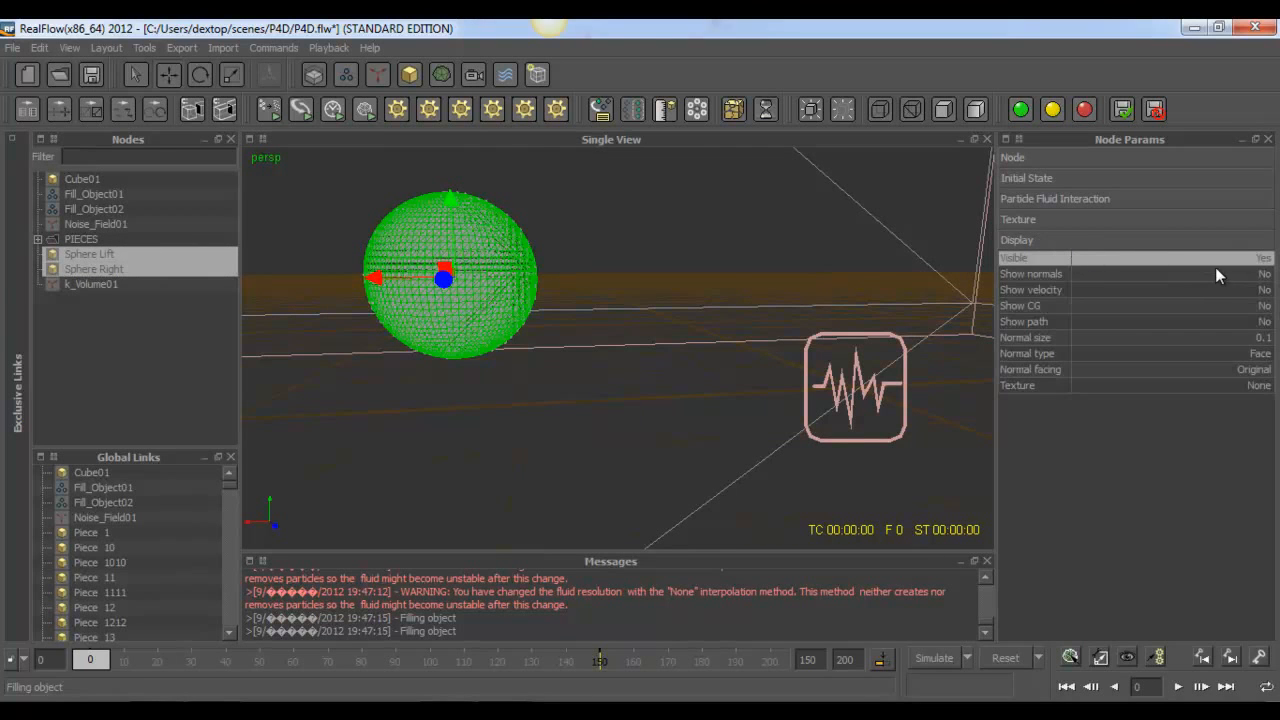
double_click(1243, 260)
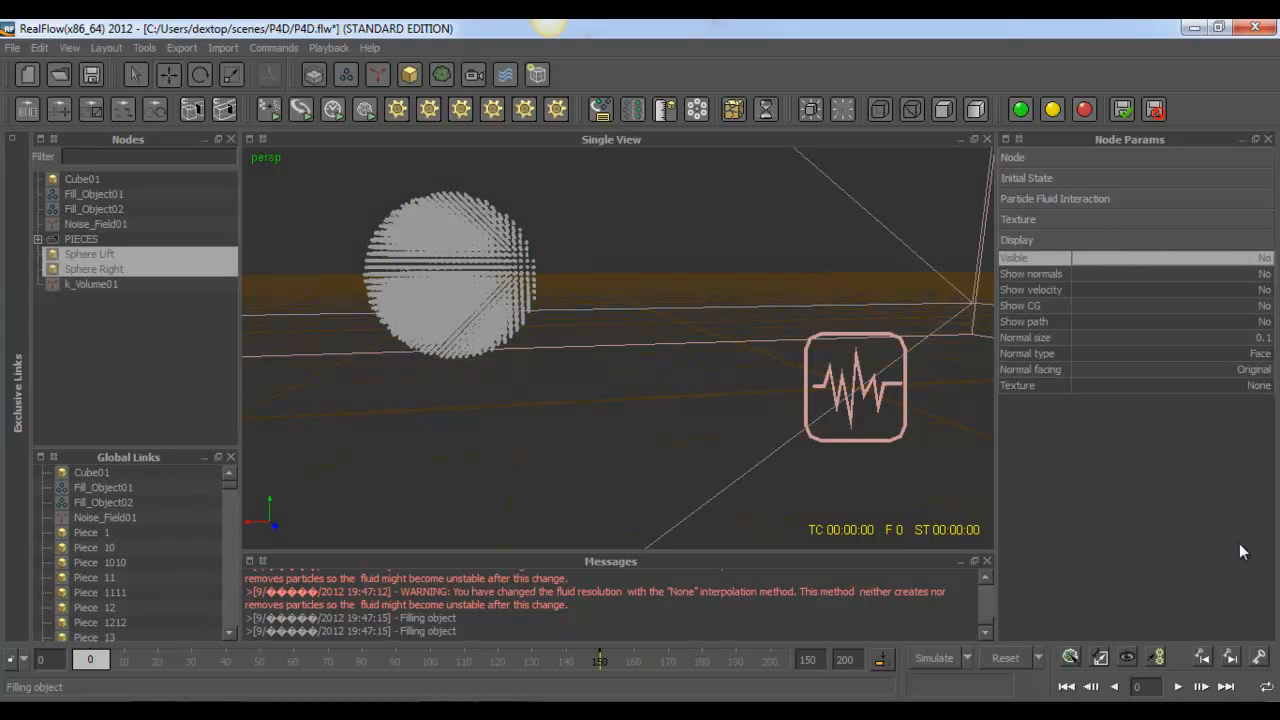
click(157, 312)
Step: Set the particle resolution of both Fill Object emitters to 15 and reset the scene to refill the spheres
click(85, 193)
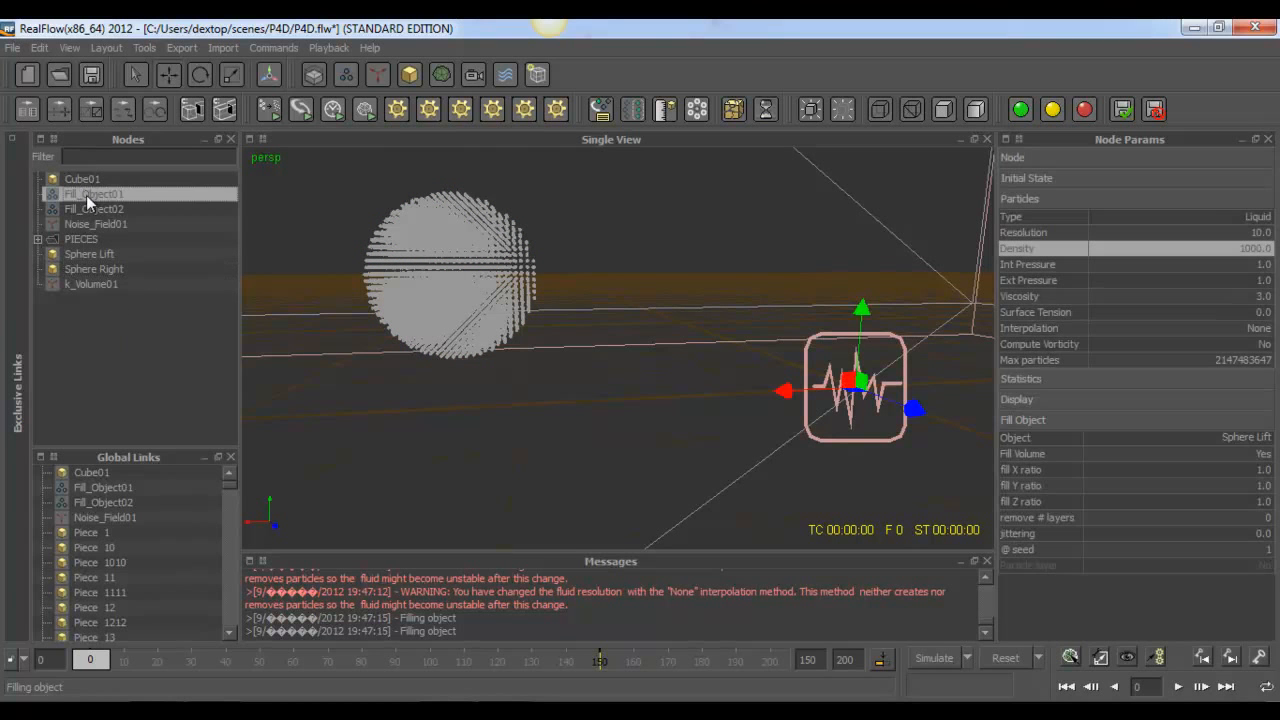
ctrl+click(89, 208)
scroll(735, 328, down, 3)
alt+drag(735, 328, 600, 302)
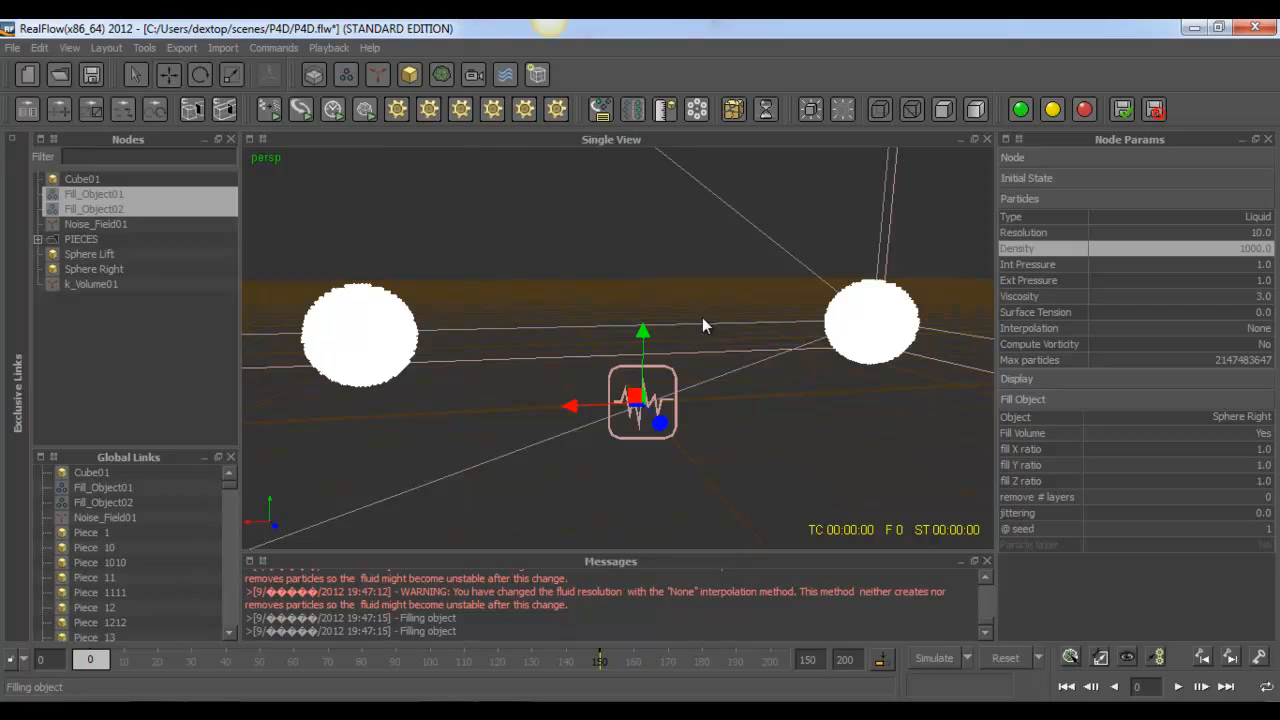
click(1187, 232)
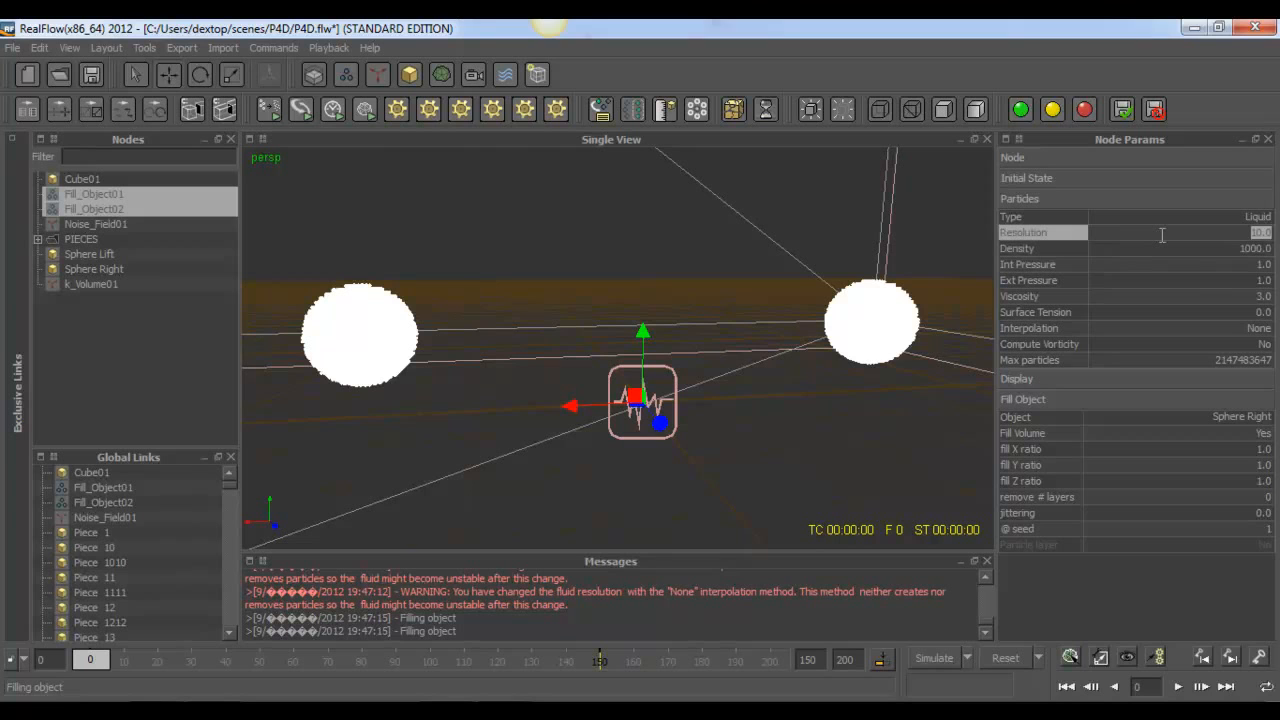
key(BackSpace)
text(15)
key(Return)
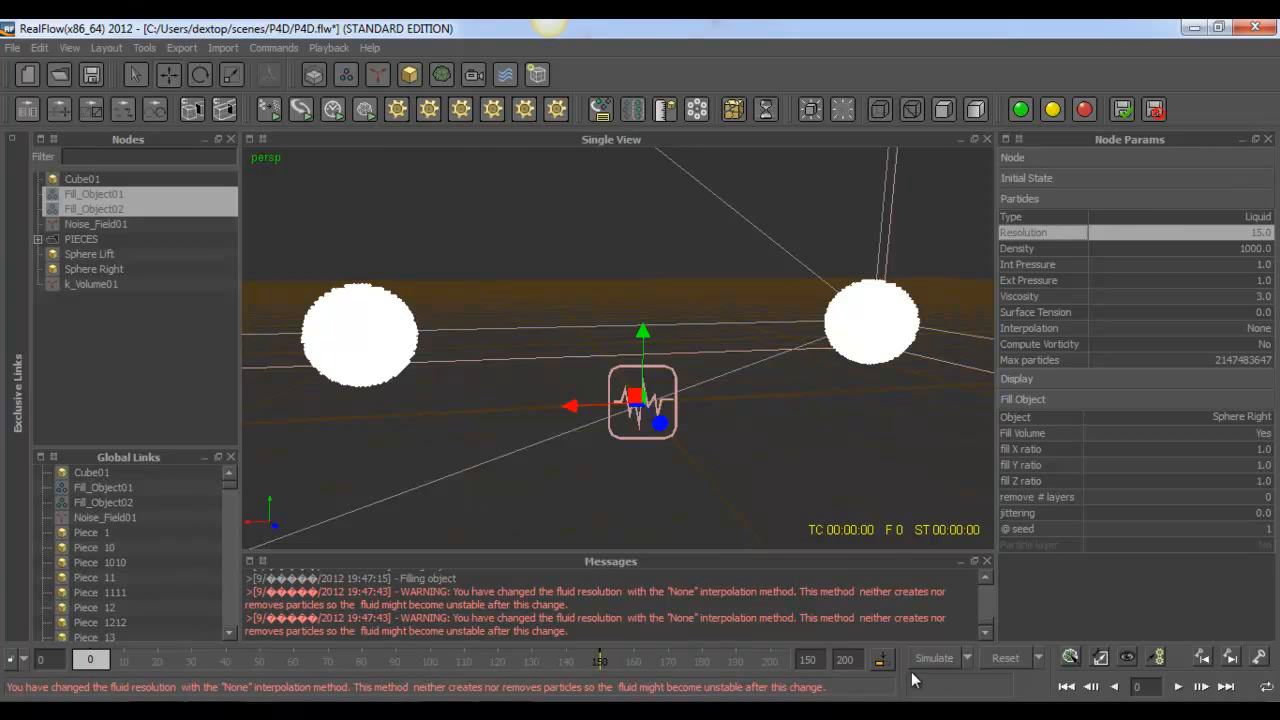
click(984, 657)
click(604, 368)
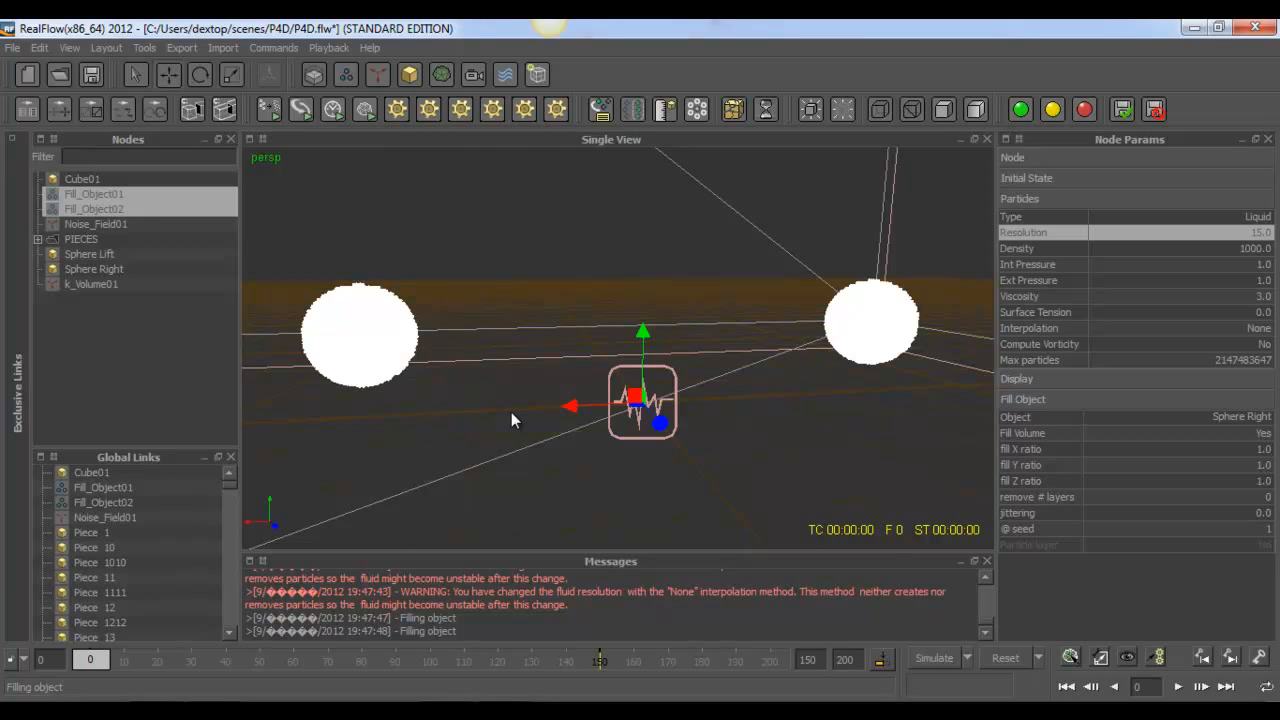
Step: Open the Resolution value of the two selected Fill Object emitters for editing
double_click(1255, 232)
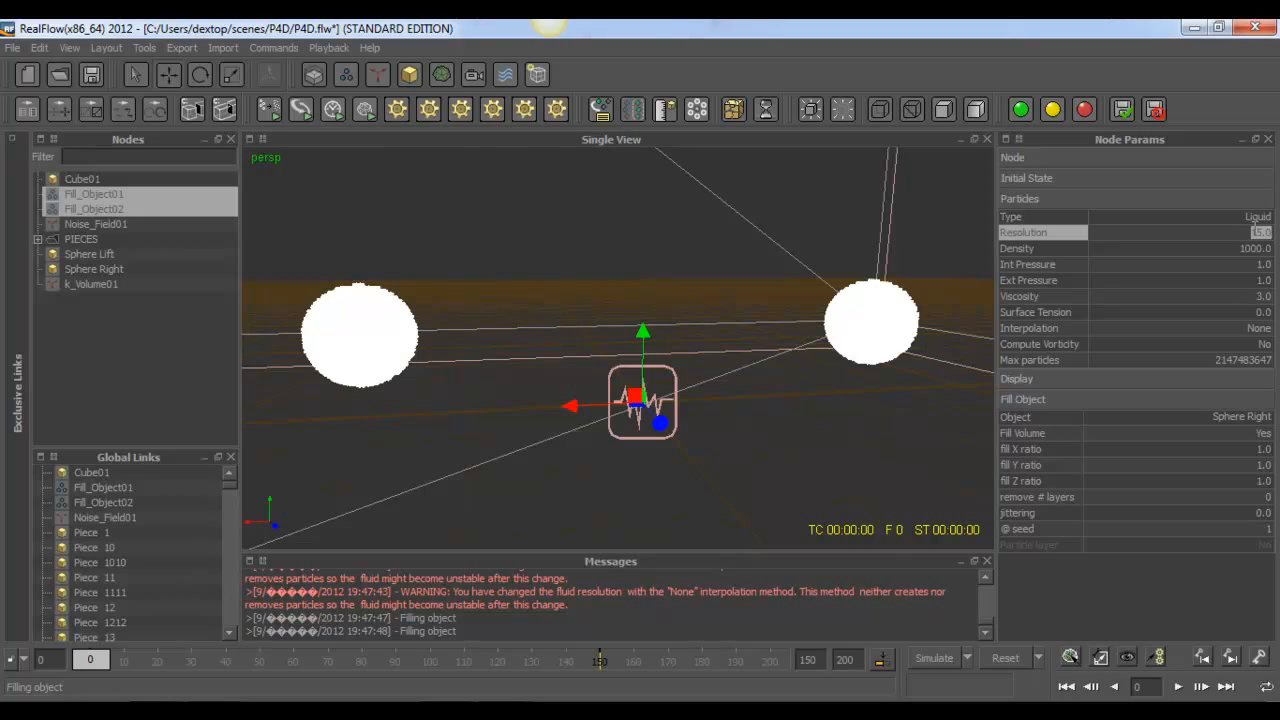
click(1245, 232)
drag(1245, 232, 1258, 228)
drag(1259, 224, 1225, 229)
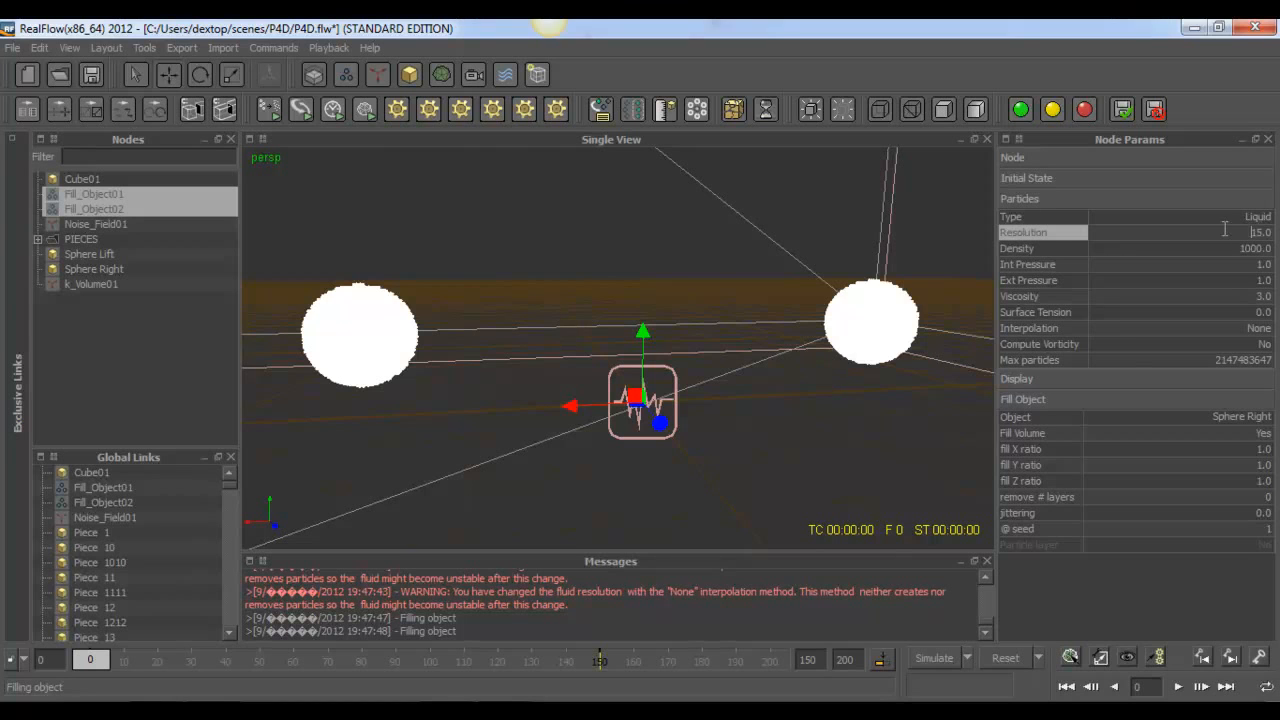
click(1049, 235)
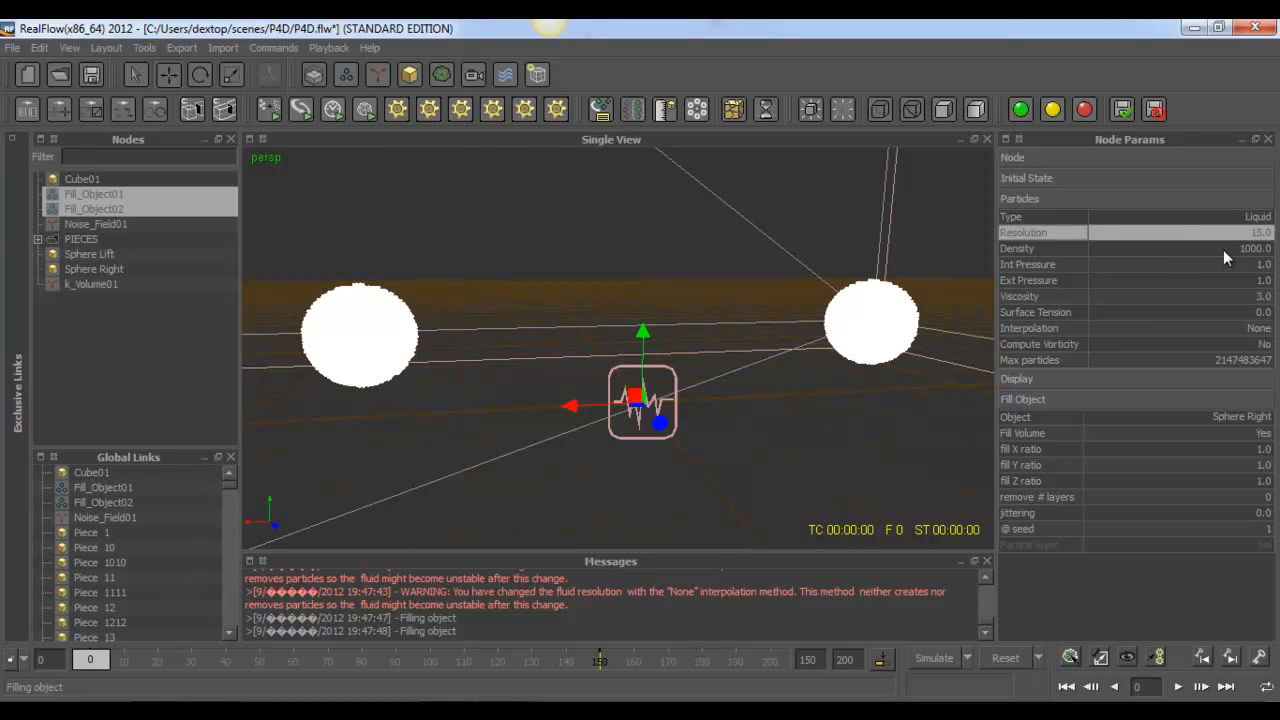
Step: Set the surface tension of both selected fill object emitters to 300 and collapse their Fill Object and Particles parameters
click(1056, 316)
double_click(1207, 312)
text(300)
click(1066, 325)
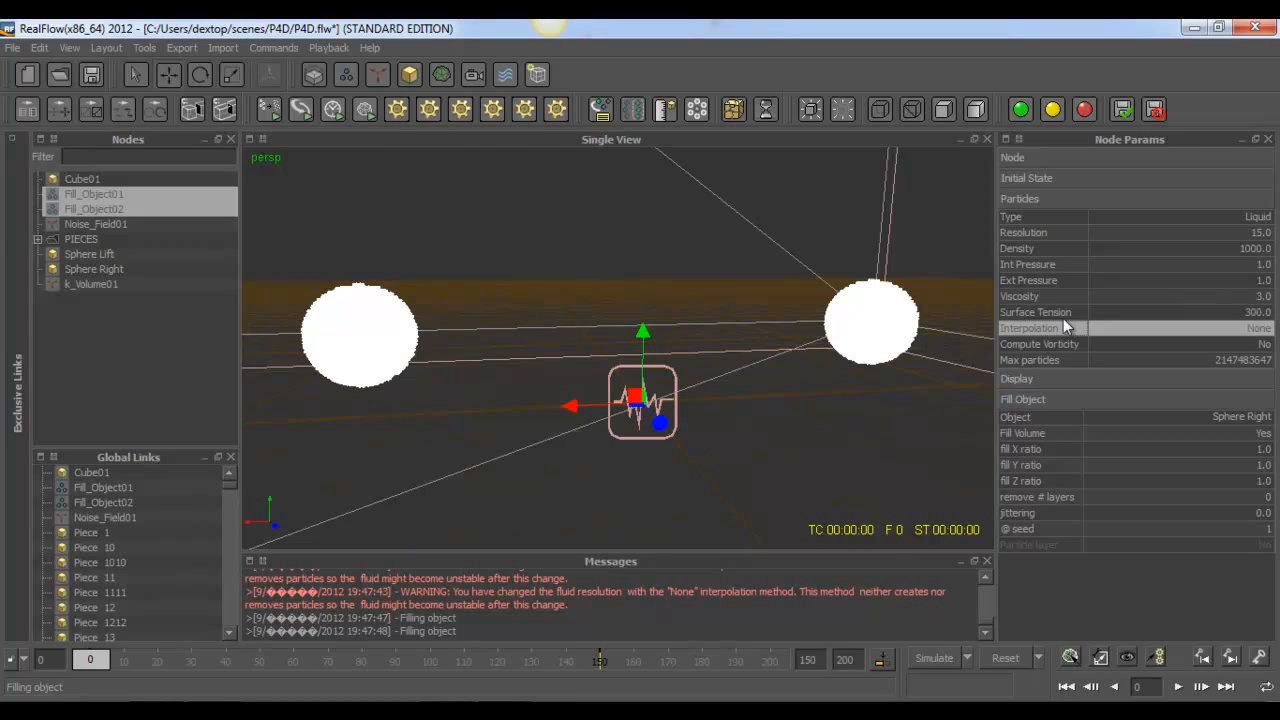
click(1062, 313)
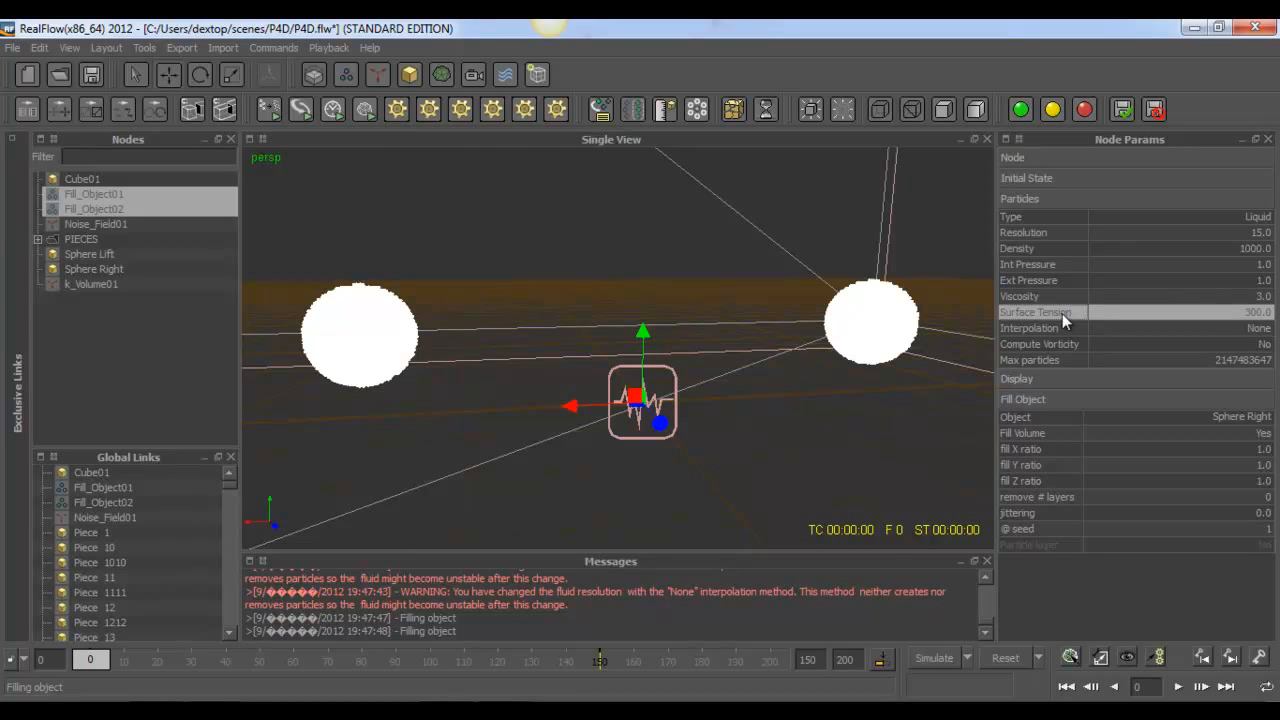
click(1055, 404)
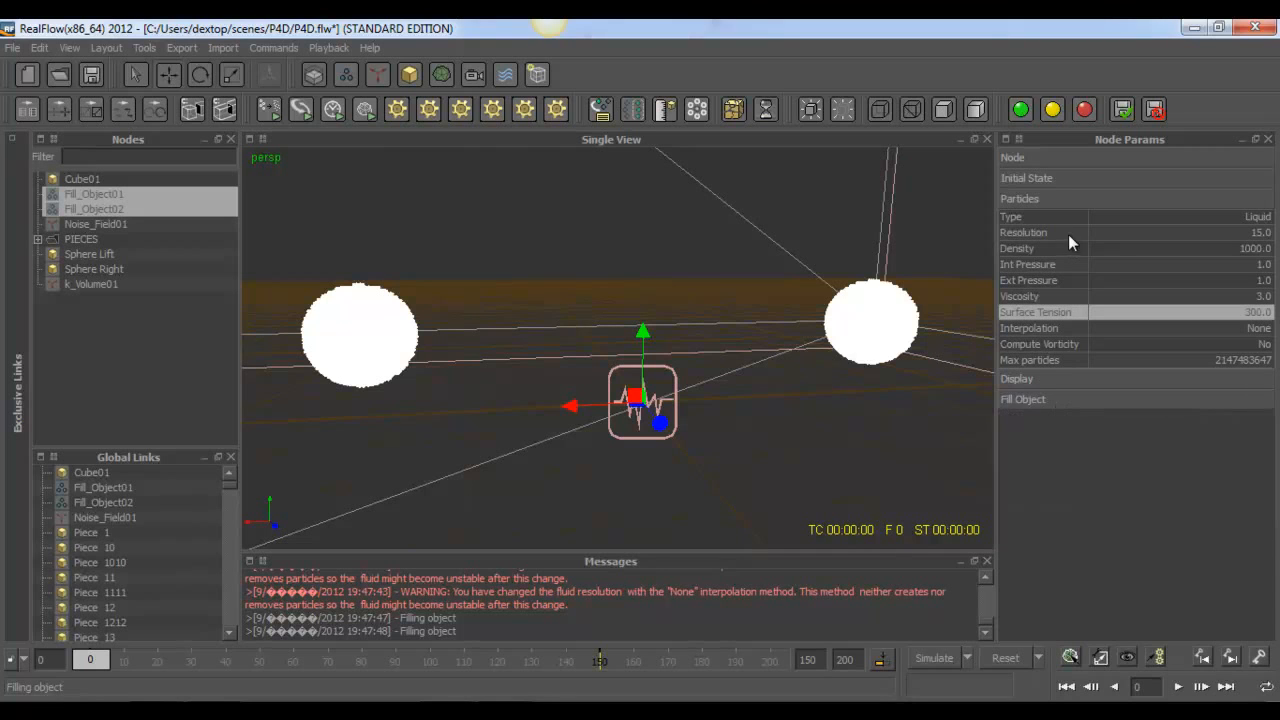
click(1072, 202)
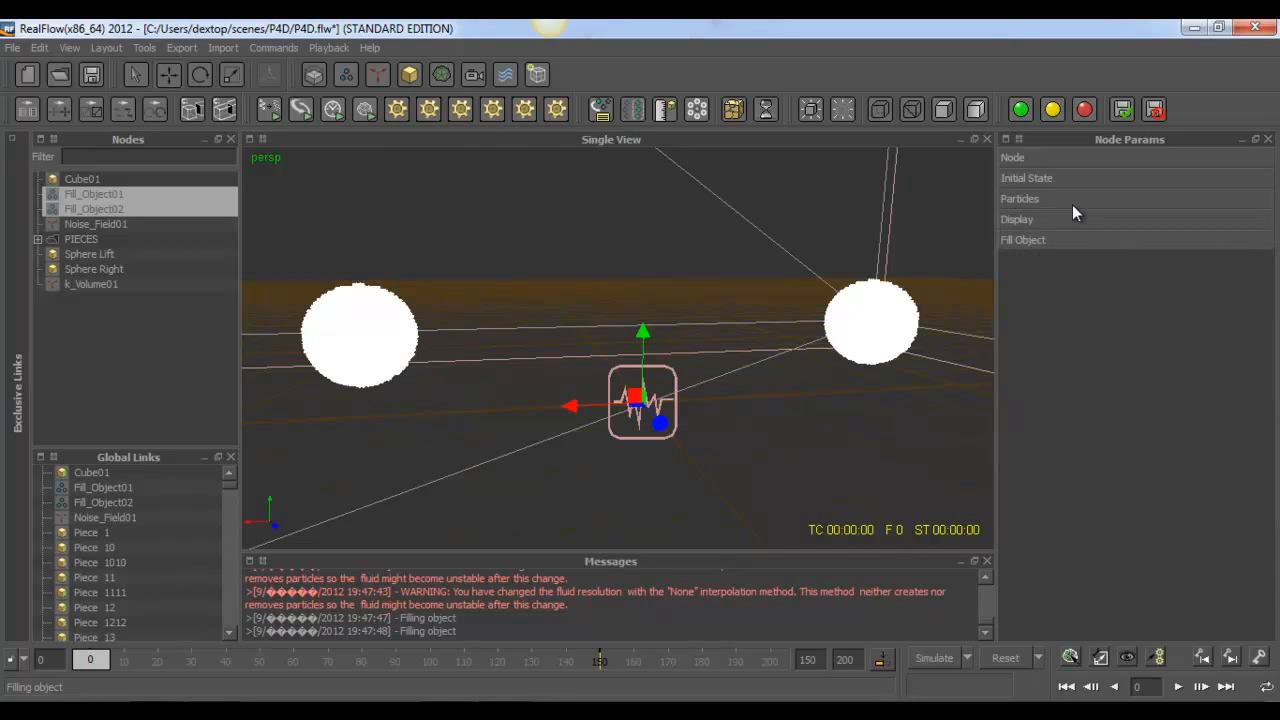
Step: Add a standard particle mesh to the scene with a polygon size of 0.015
click(197, 356)
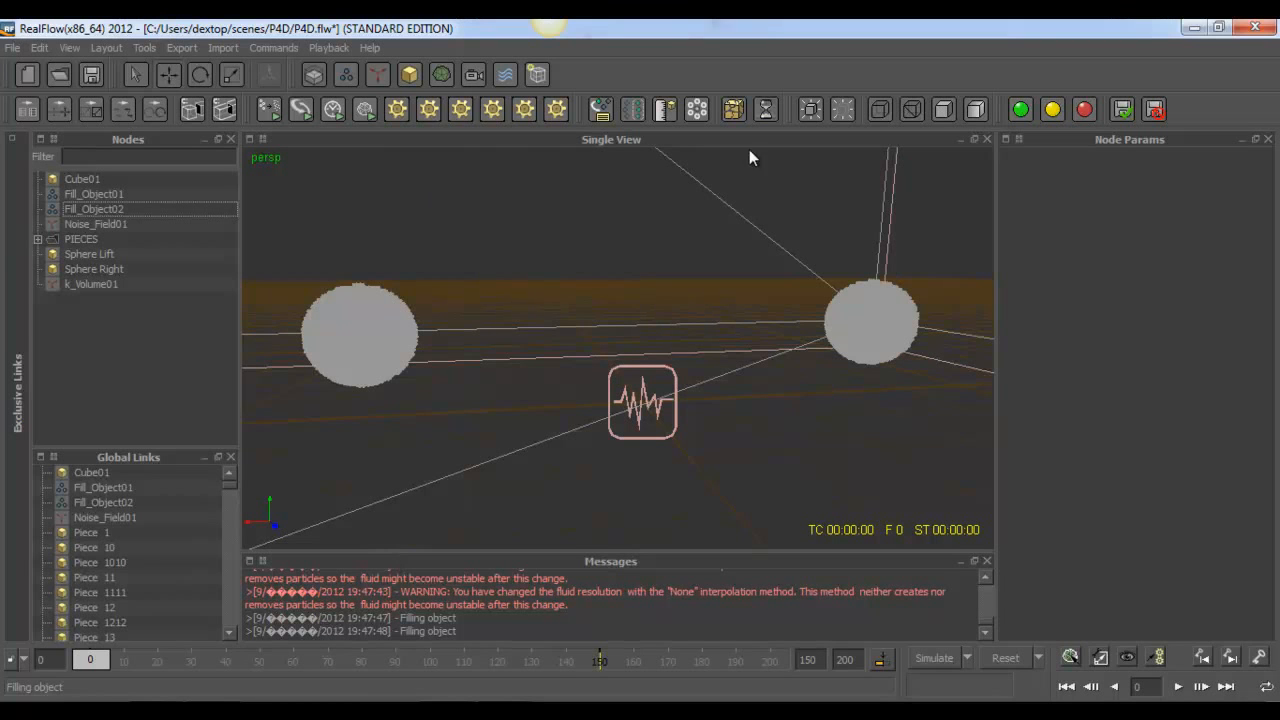
scroll(613, 217, down, 3)
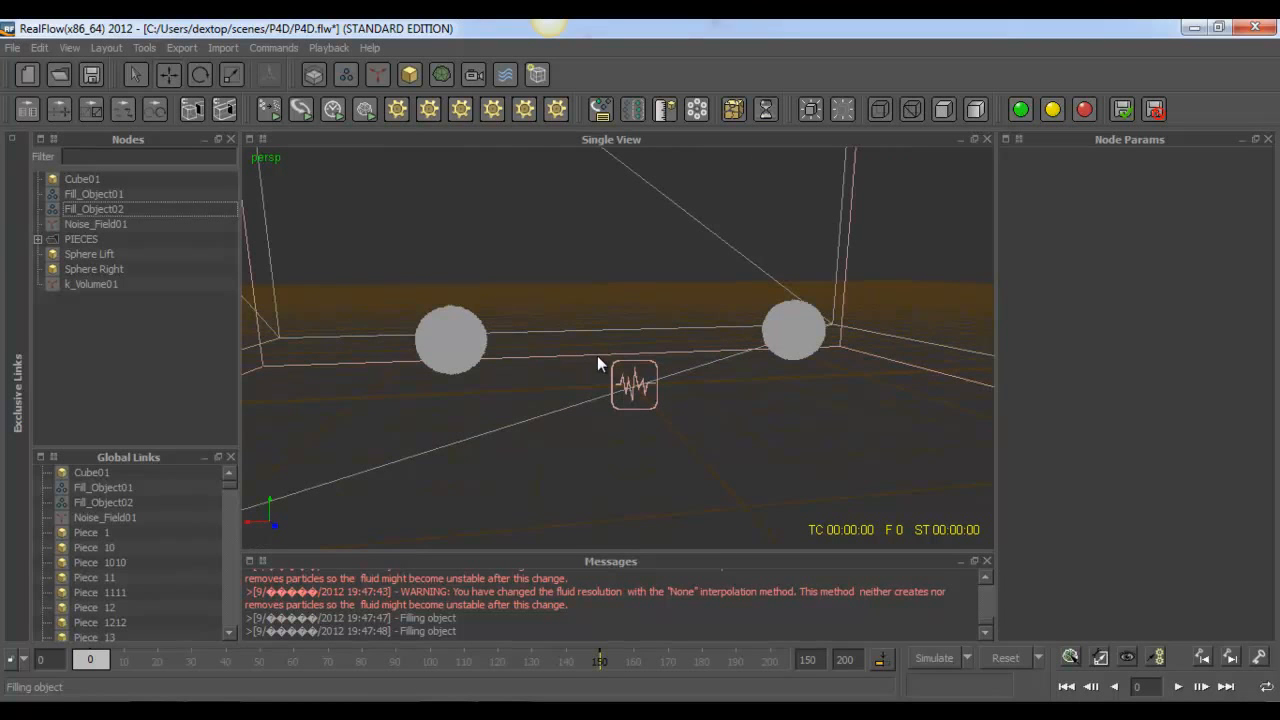
click(442, 75)
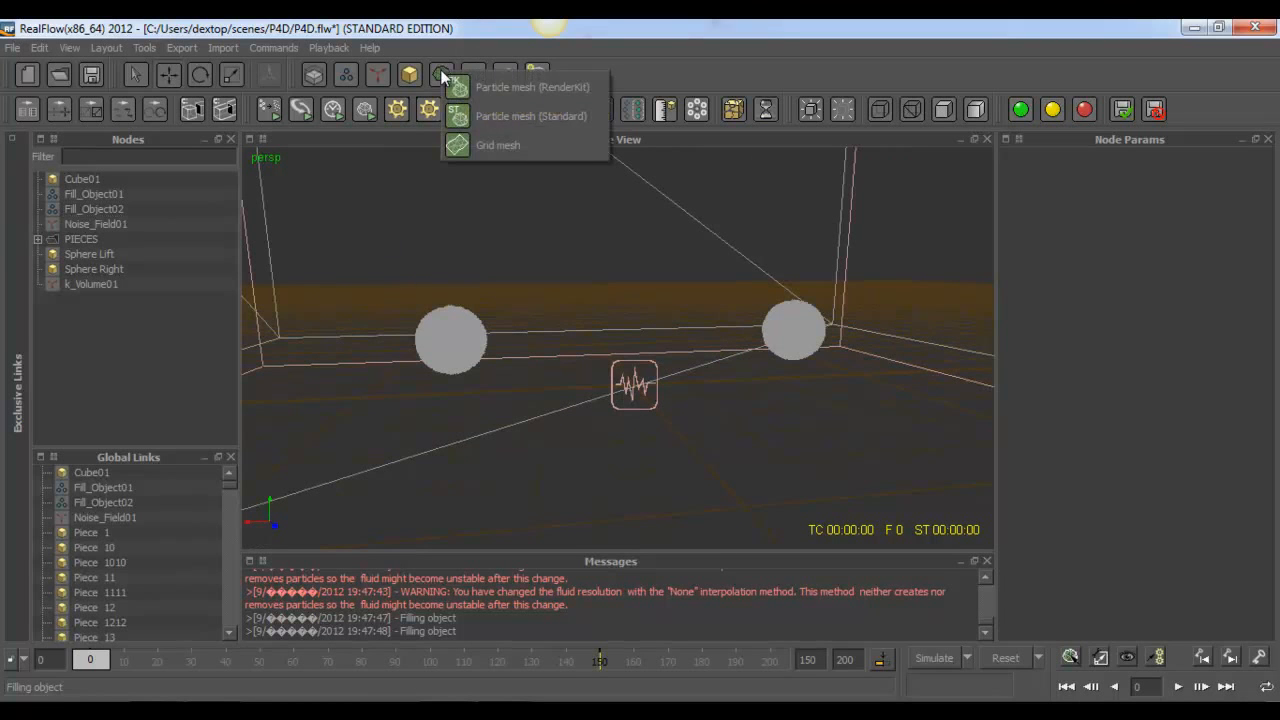
click(475, 111)
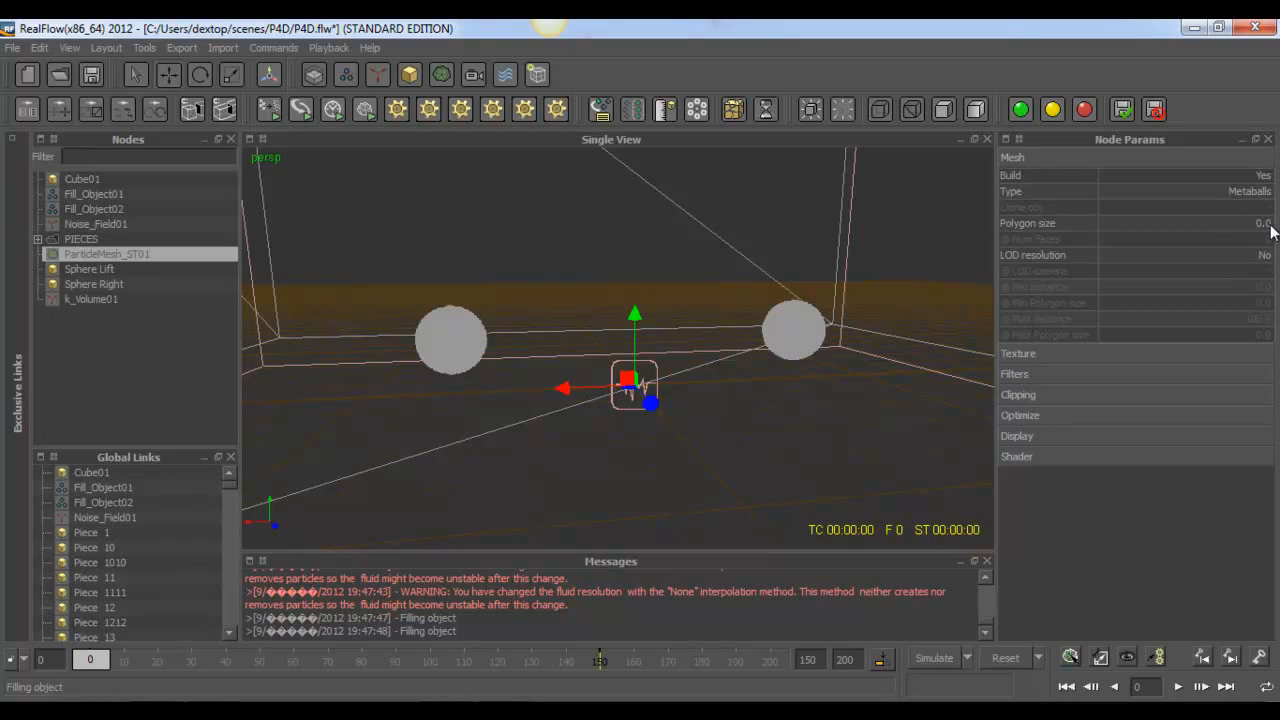
click(1226, 221)
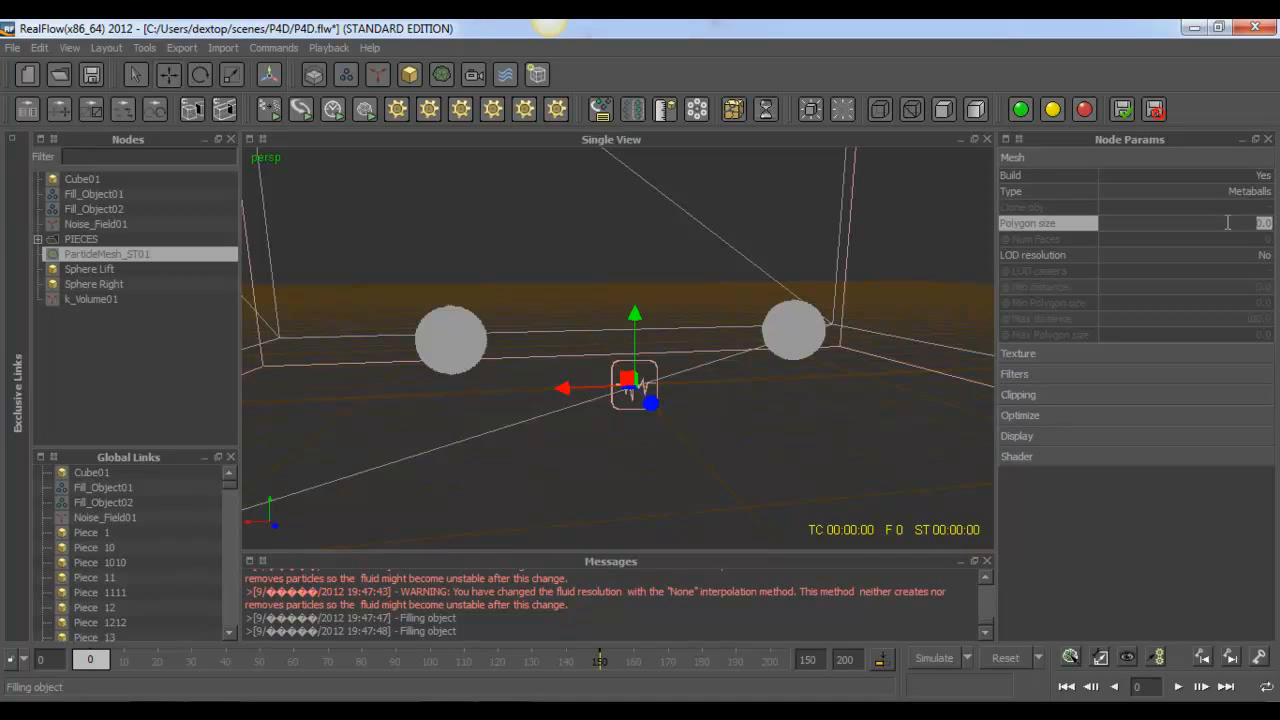
text(0.015)
key(Return)
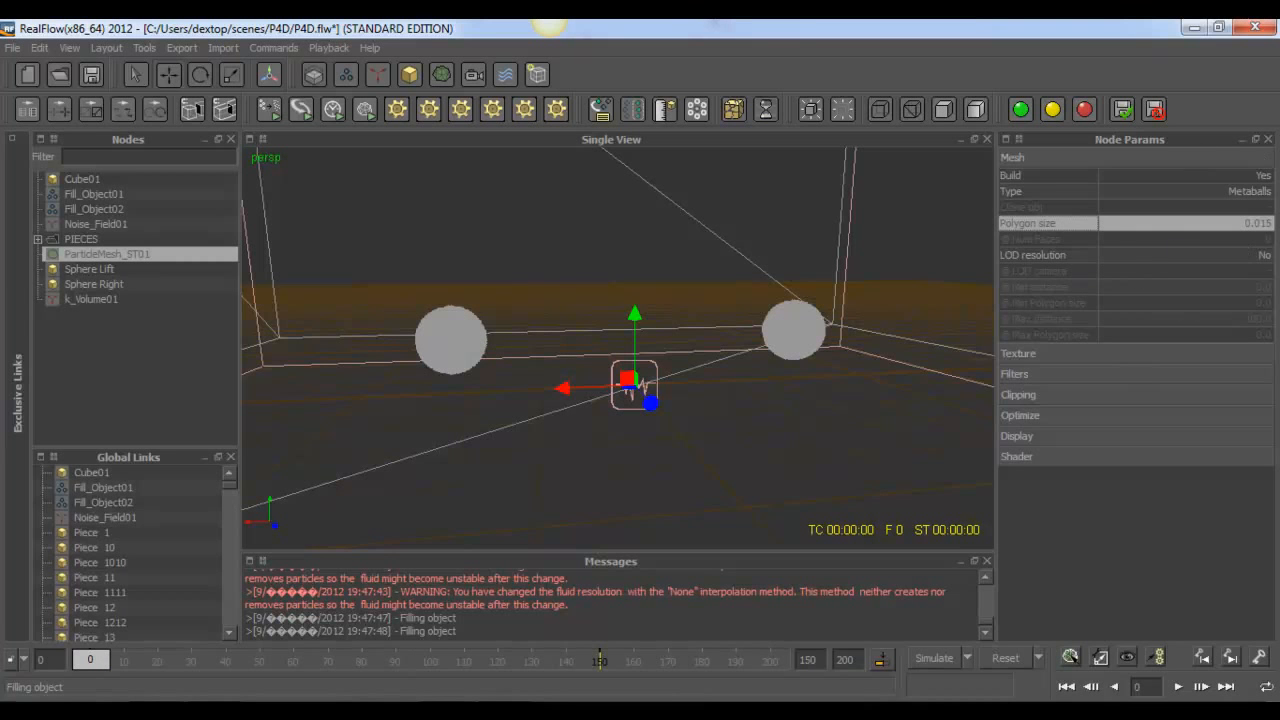
Step: Enable the particle mesh's filter and set both its relaxation and tension to 0.08
click(1108, 374)
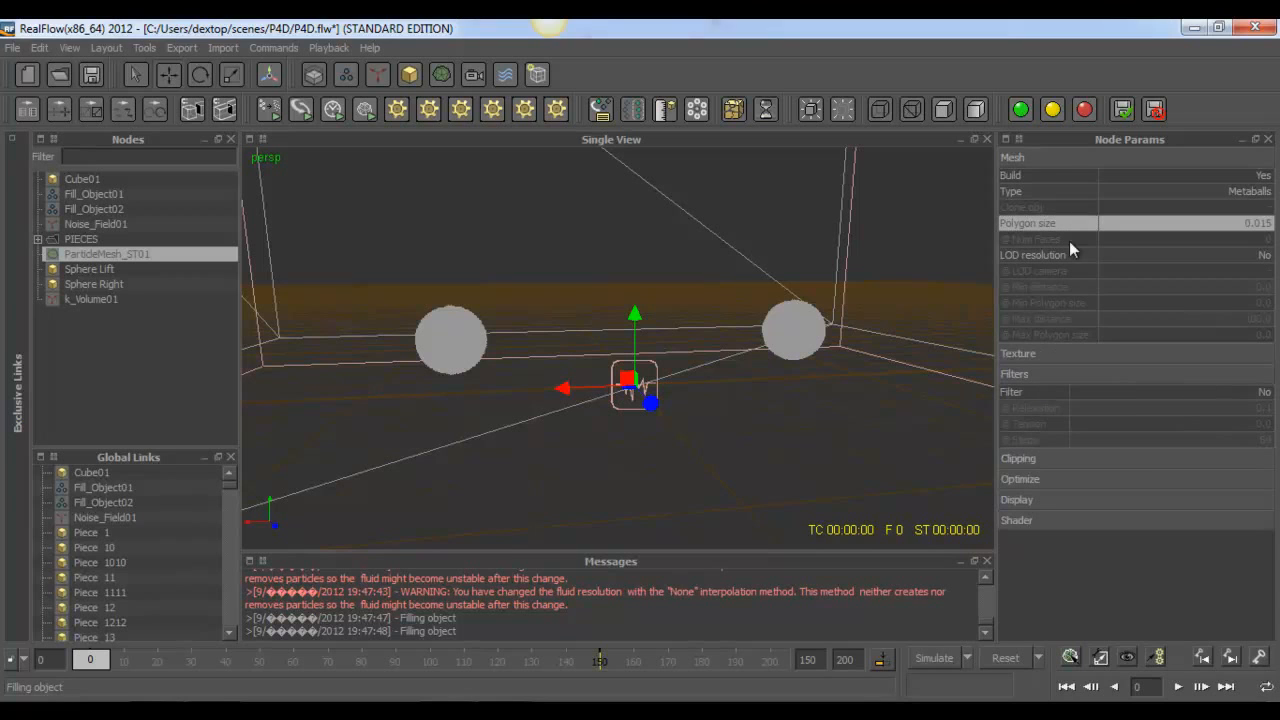
click(1062, 158)
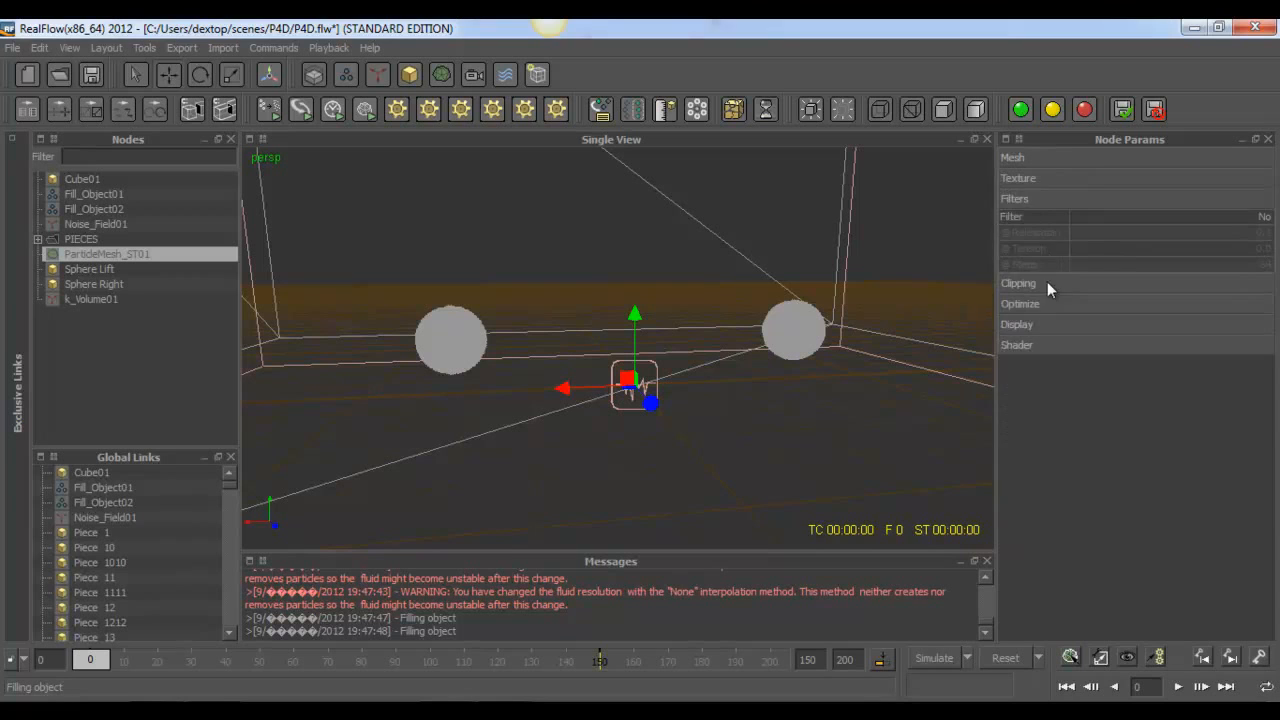
double_click(1090, 214)
double_click(1262, 233)
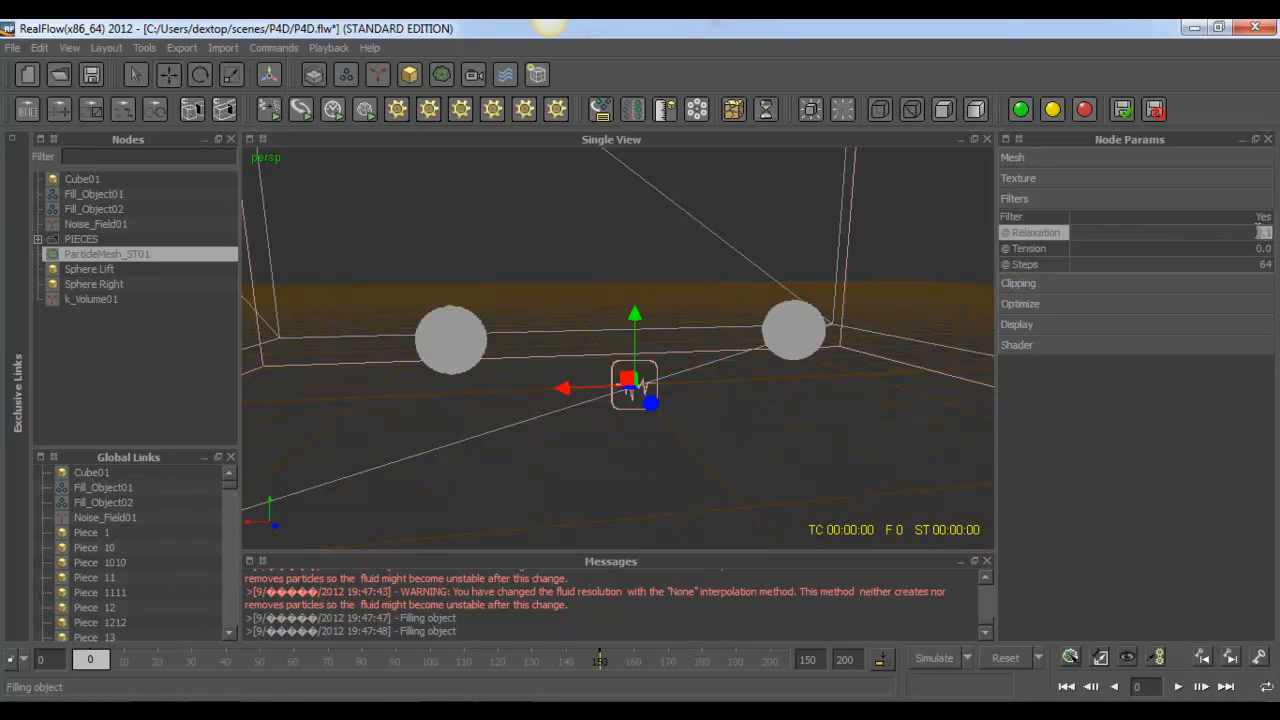
text(0.08)
double_click(1147, 247)
text(0.08)
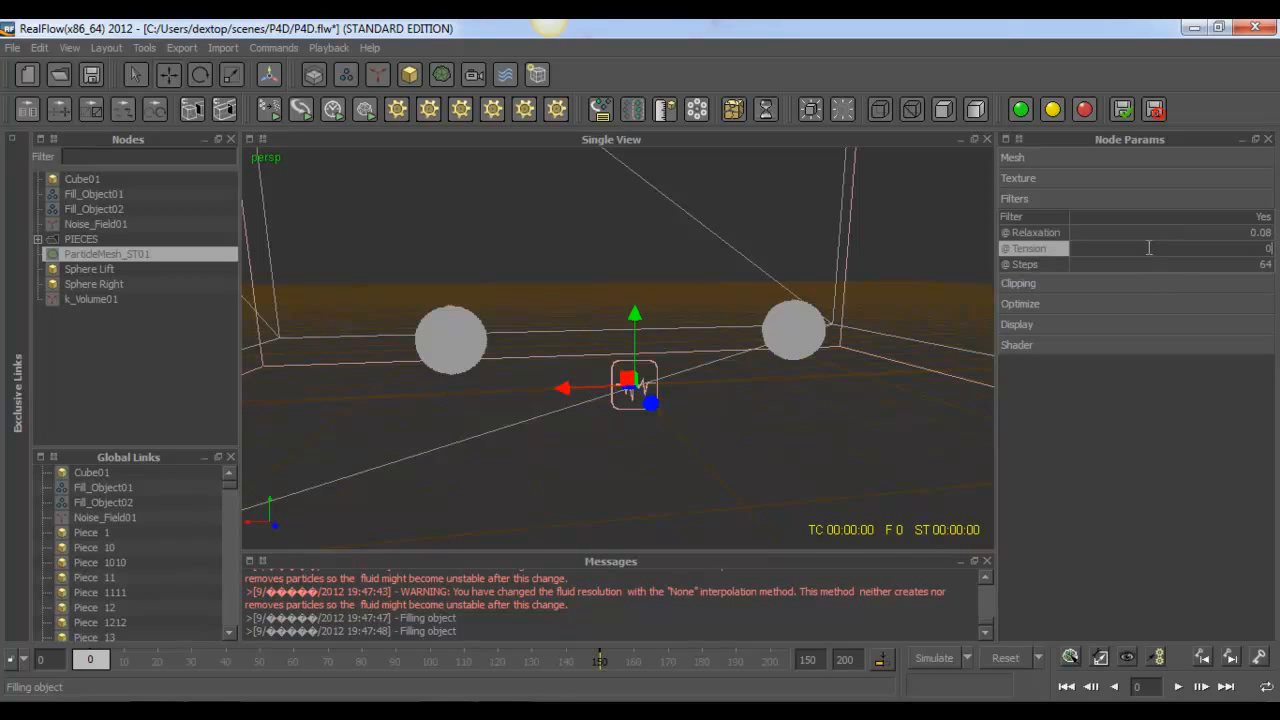
Step: Set the particle mesh's filter steps to 128
double_click(1080, 264)
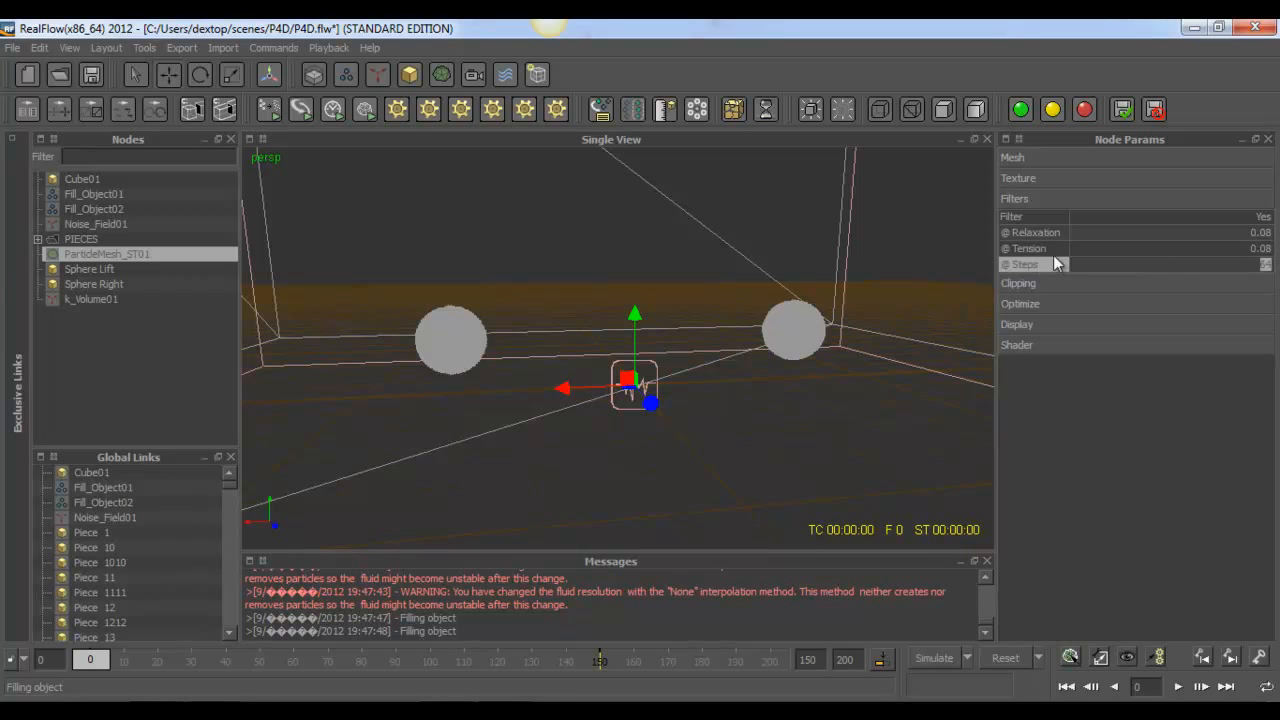
text(128)
key(Return)
double_click(1053, 250)
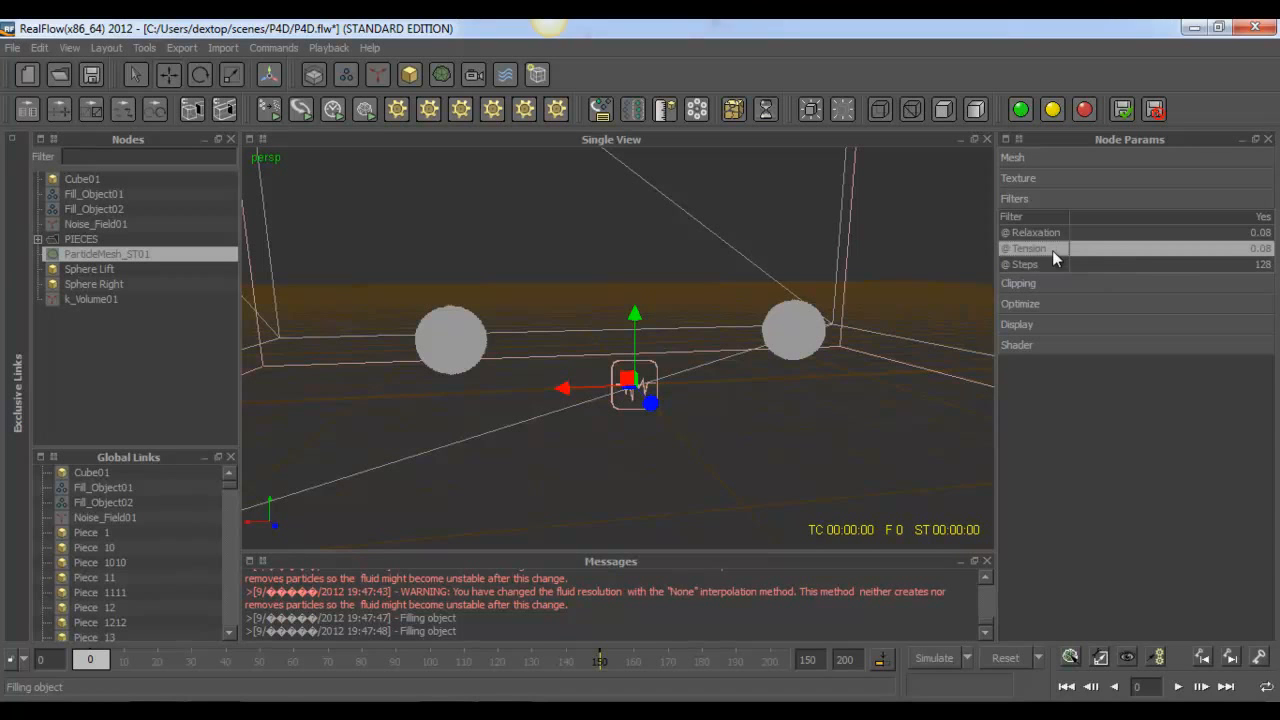
click(1107, 188)
click(1110, 182)
Step: Deselect the particle mesh and look through the objects in the Global Links list
click(115, 330)
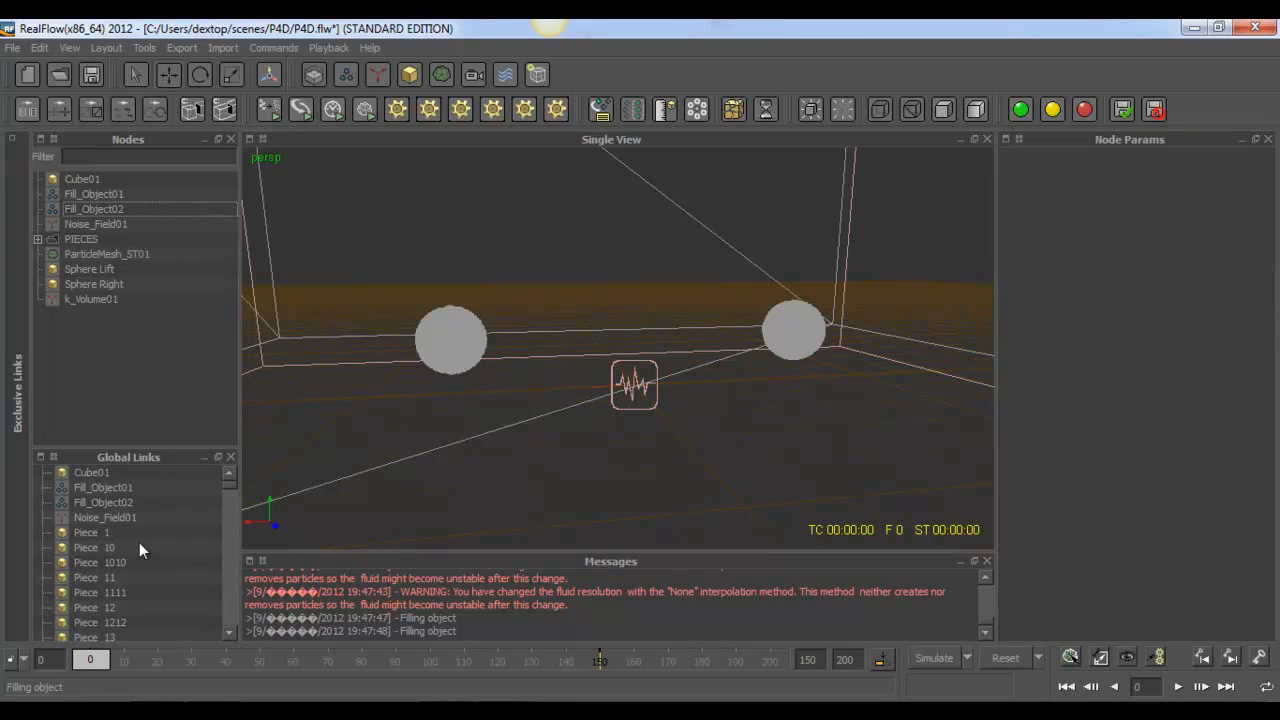
scroll(134, 568, down, 20)
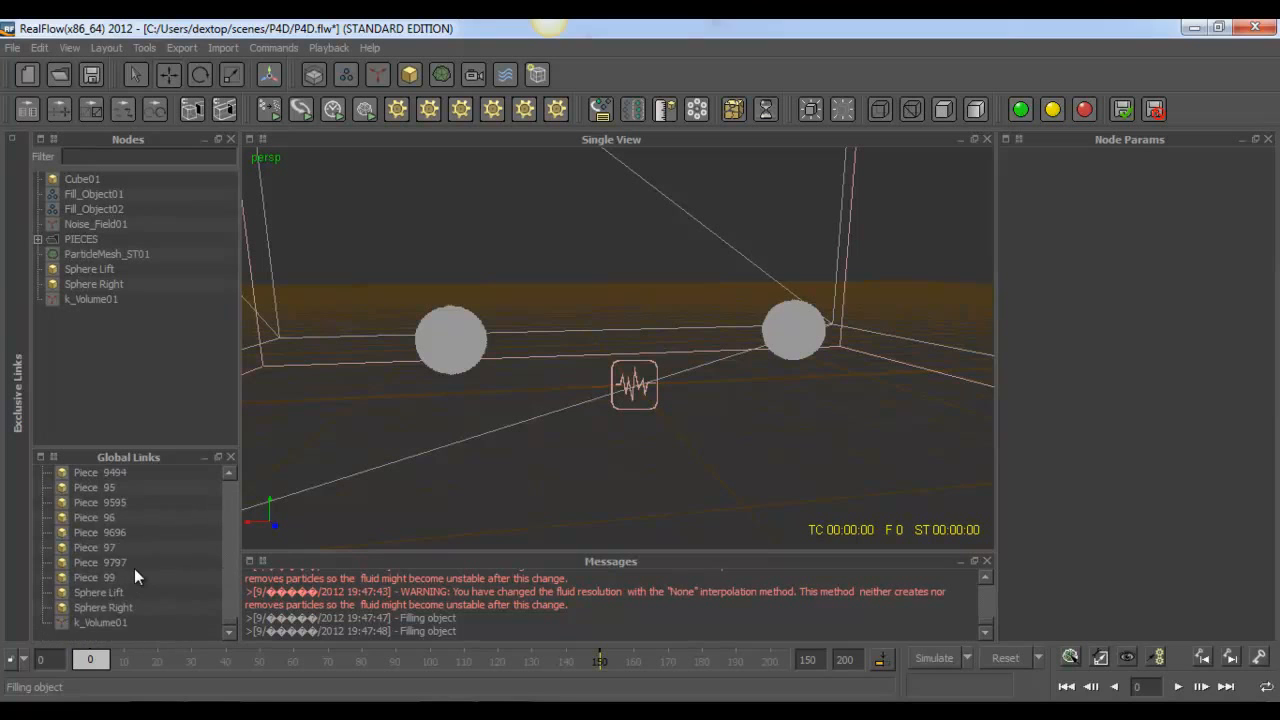
scroll(134, 568, up, 20)
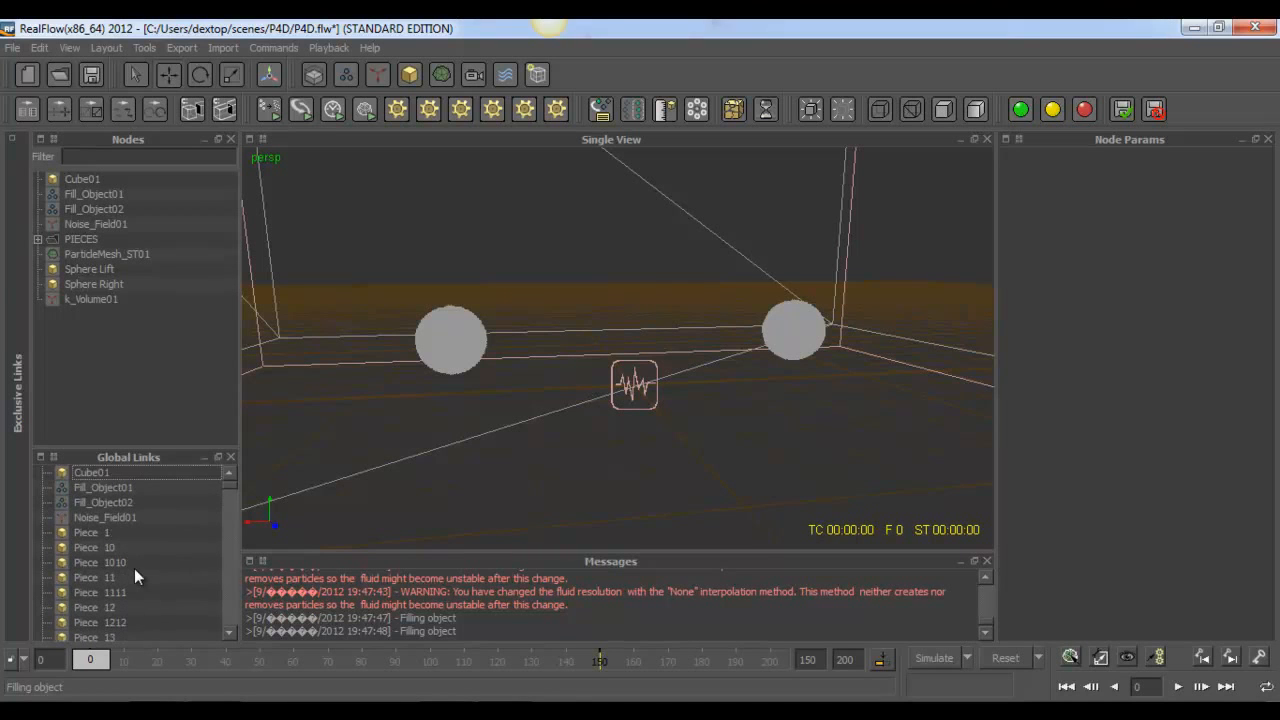
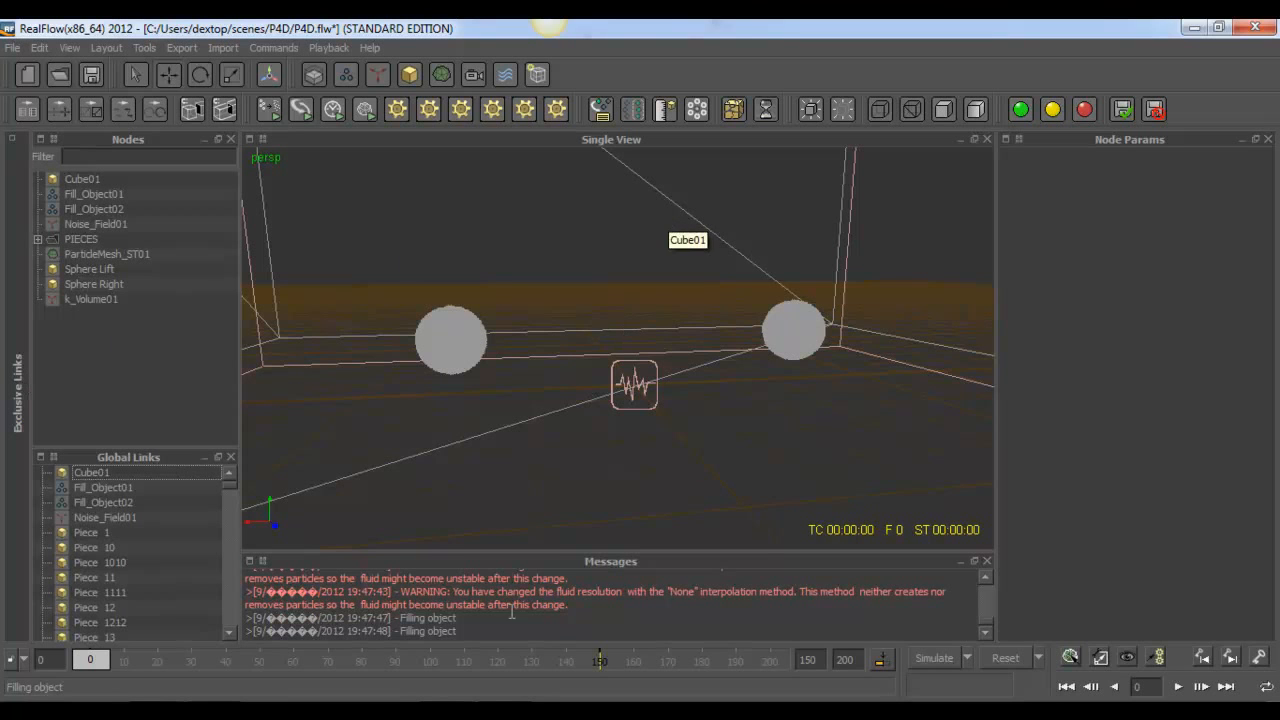
Step: Close RealFlow without saving the scene changes and switch to Cinema 4D
click(1192, 28)
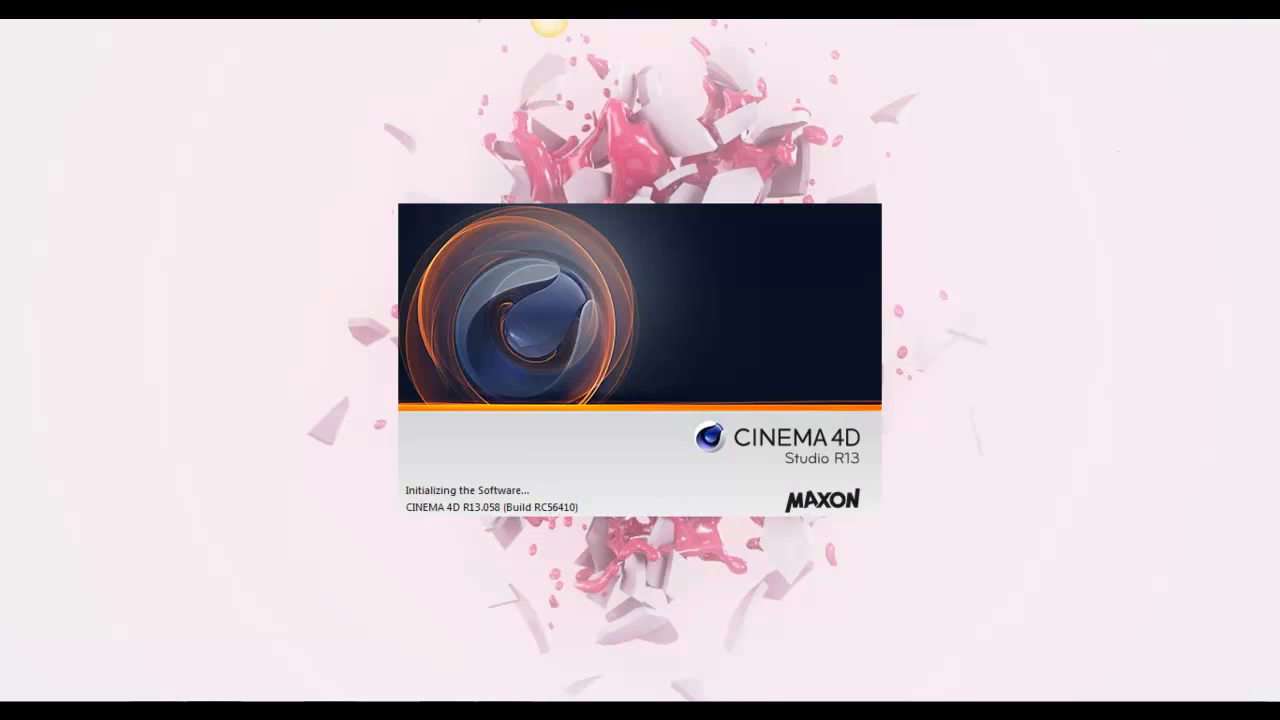
click(214, 708)
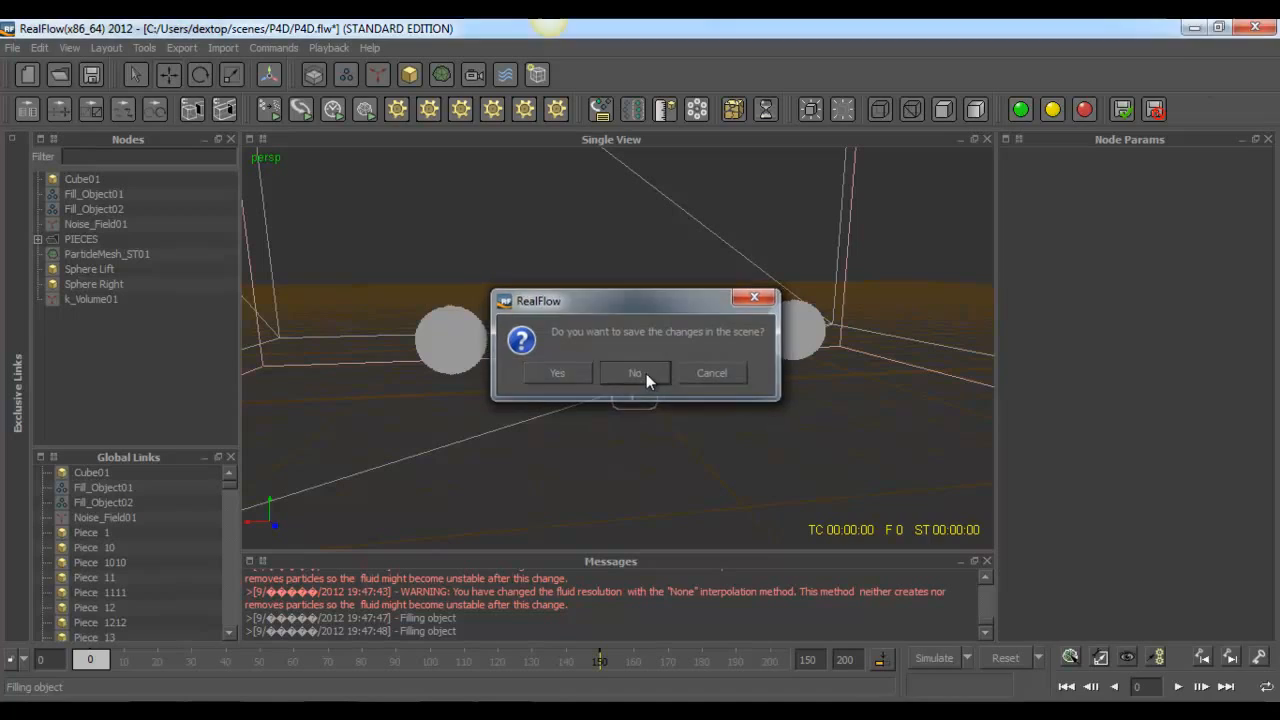
click(634, 372)
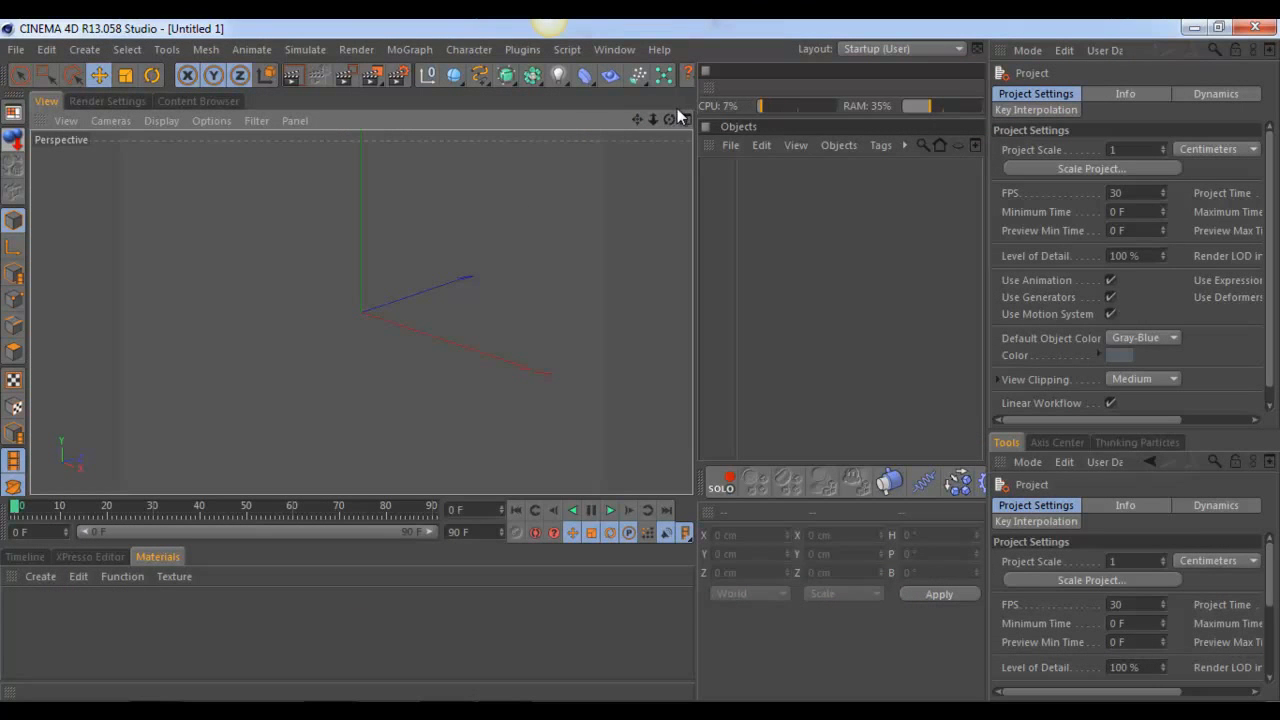
click(641, 368)
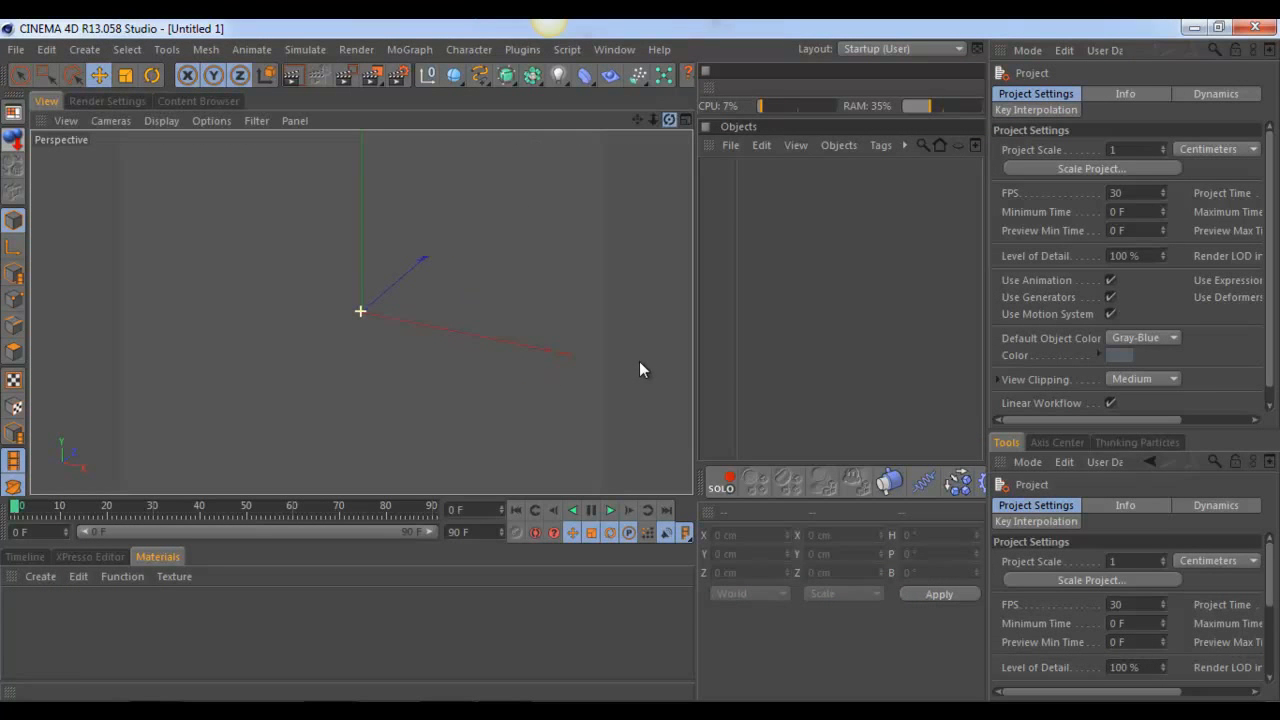
click(18, 50)
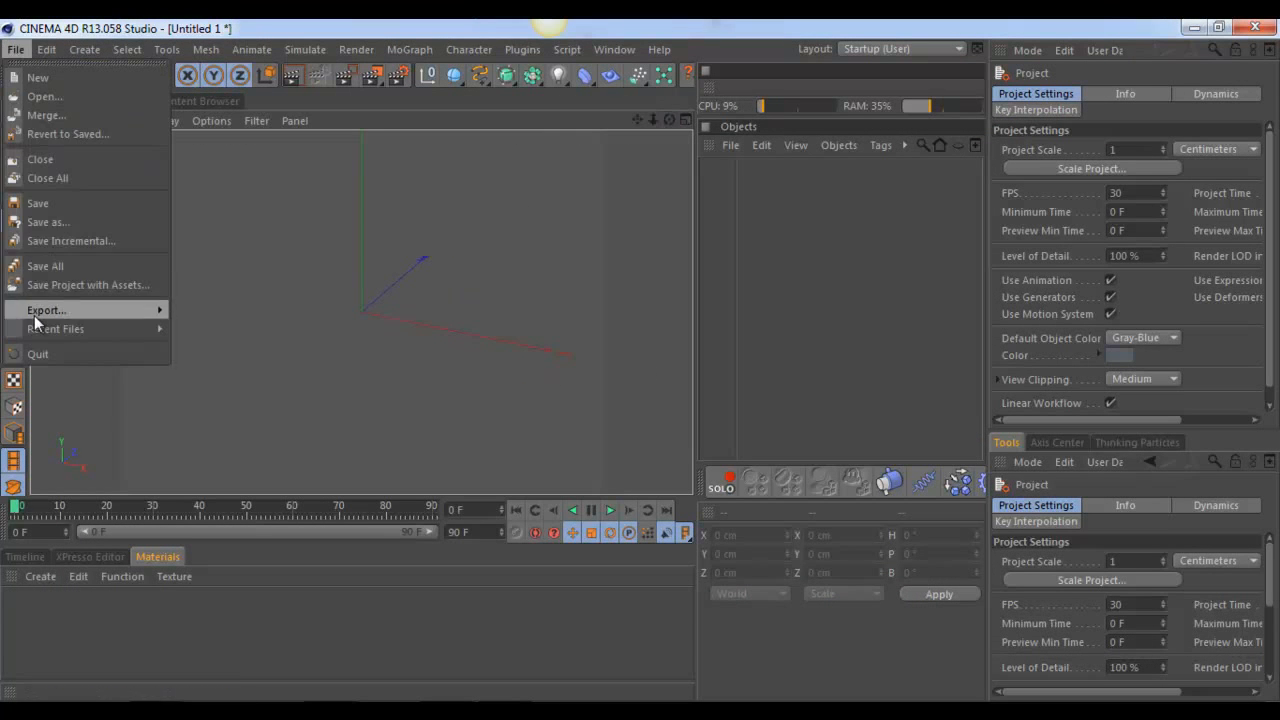
mouse_move(41, 335)
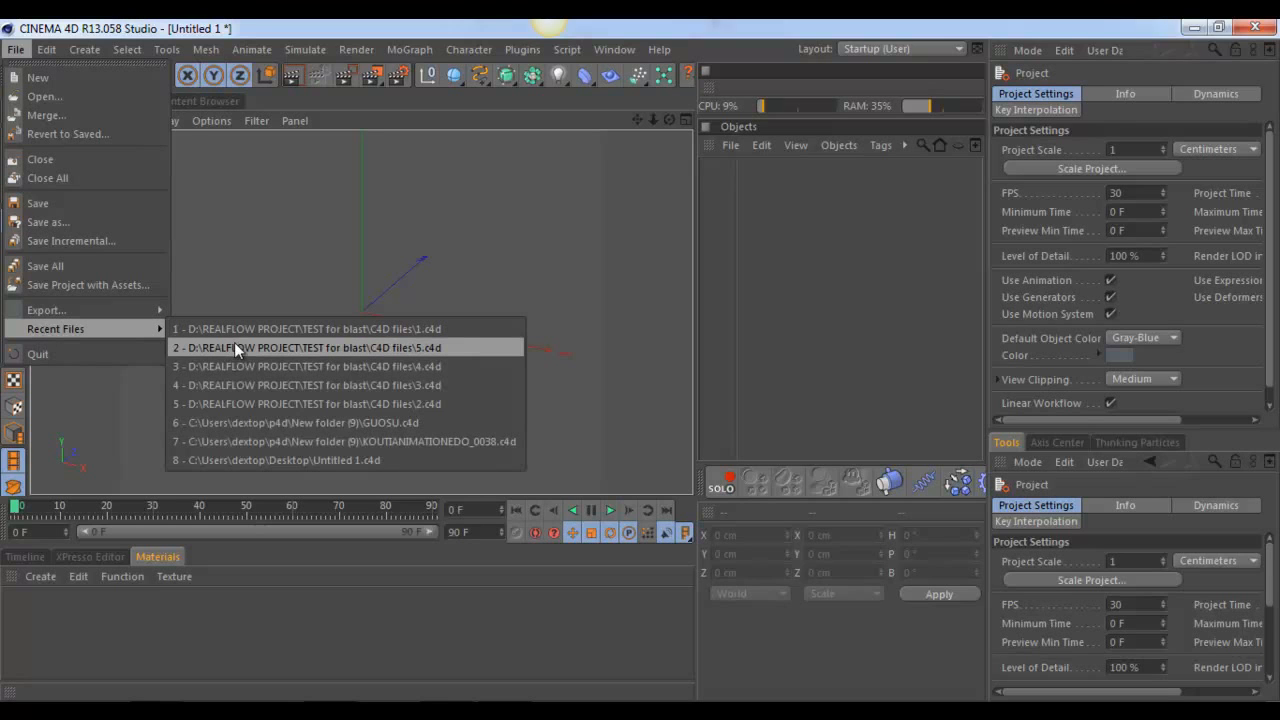
click(292, 345)
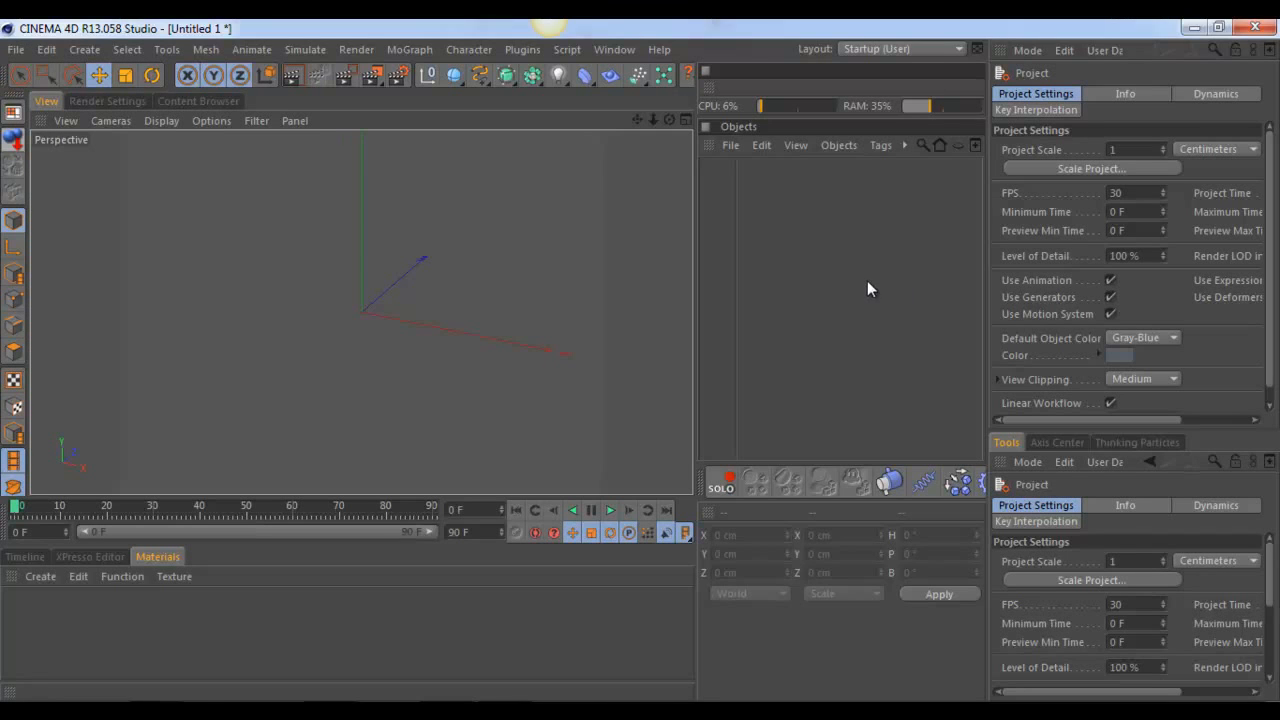
Step: Add a RealFlow Mesh Importer object to the empty Cinema 4D project
click(511, 51)
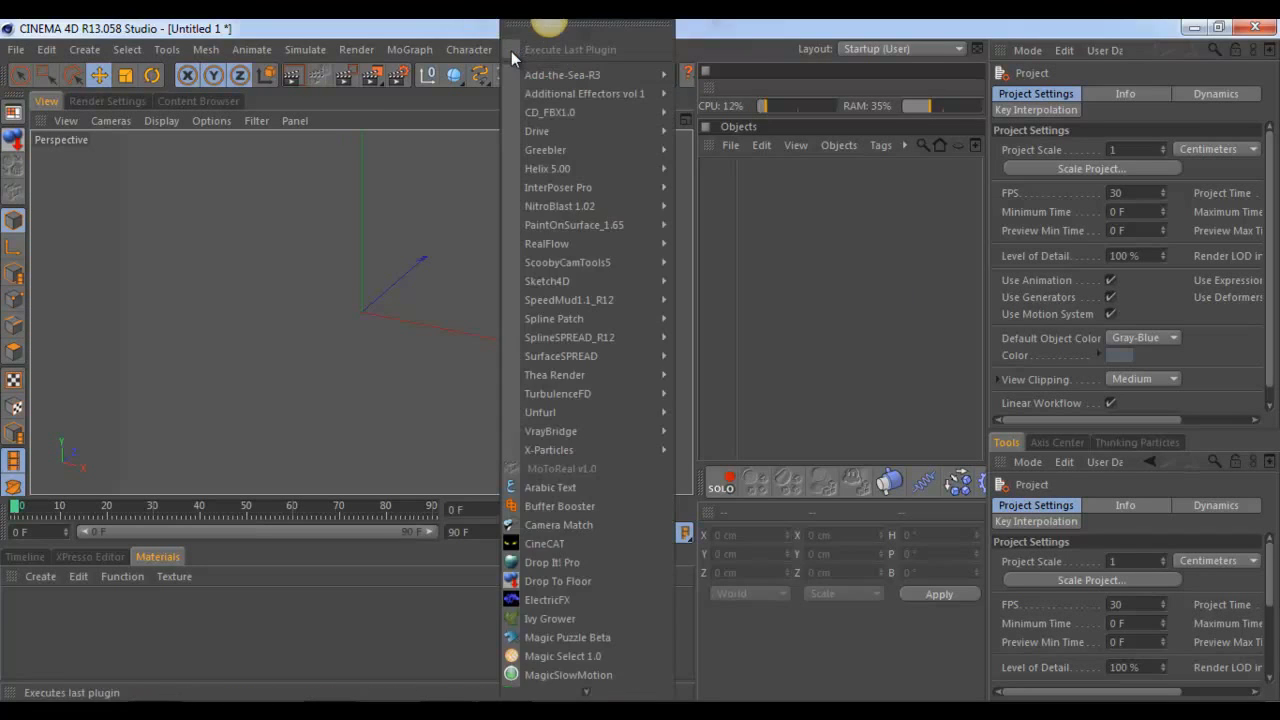
mouse_move(595, 243)
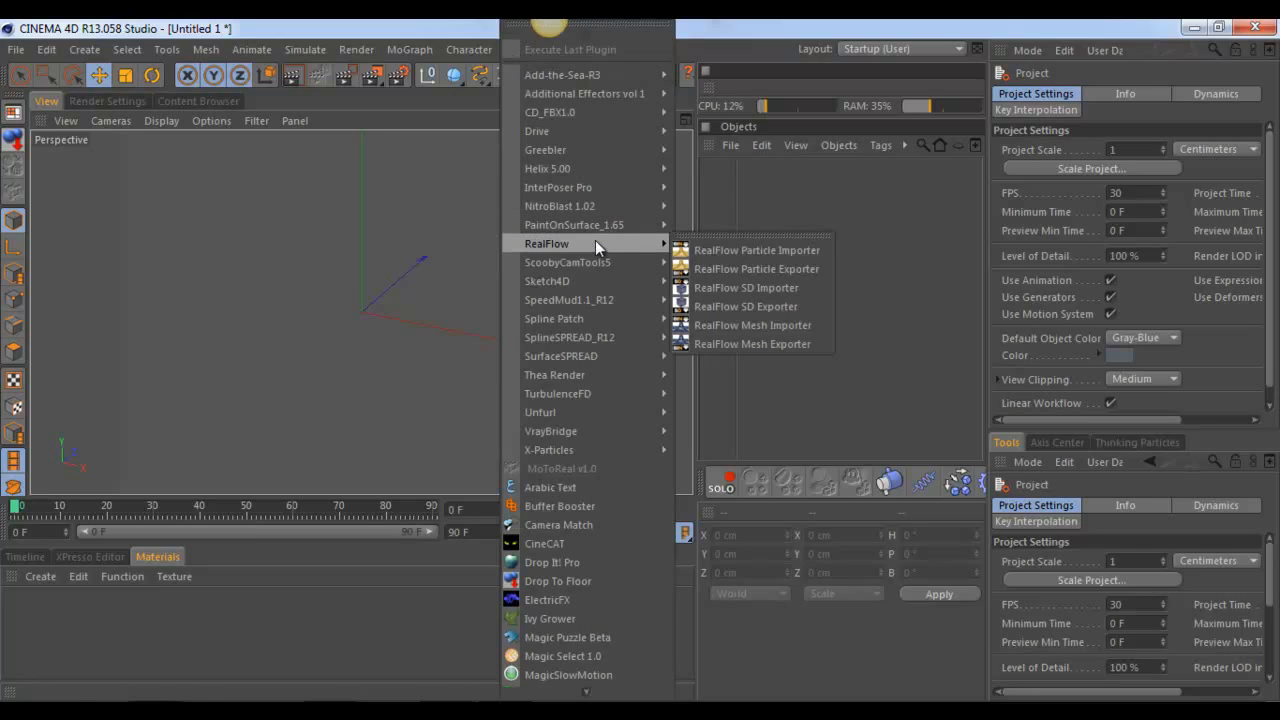
click(725, 325)
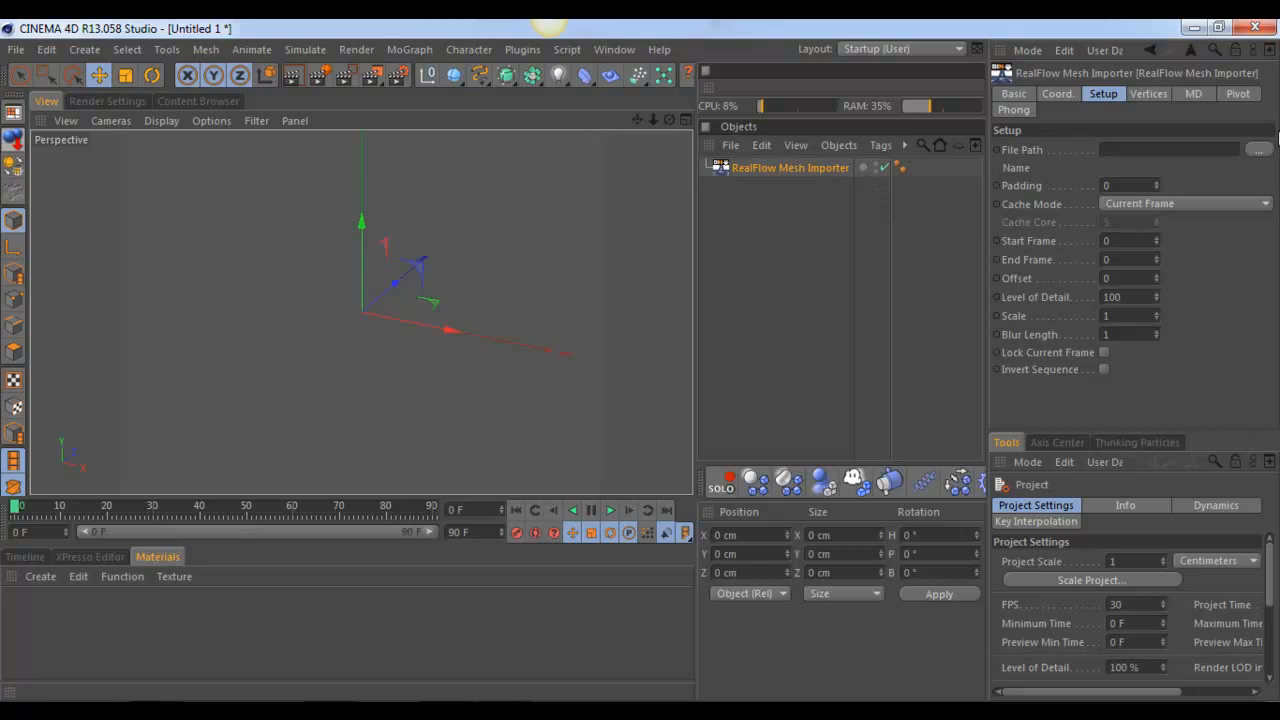
Step: Load the ParticleMesh_ST01_00000 mesh file from the TEST for blast project's meshes folder into the RealFlow Mesh Importer
click(1258, 150)
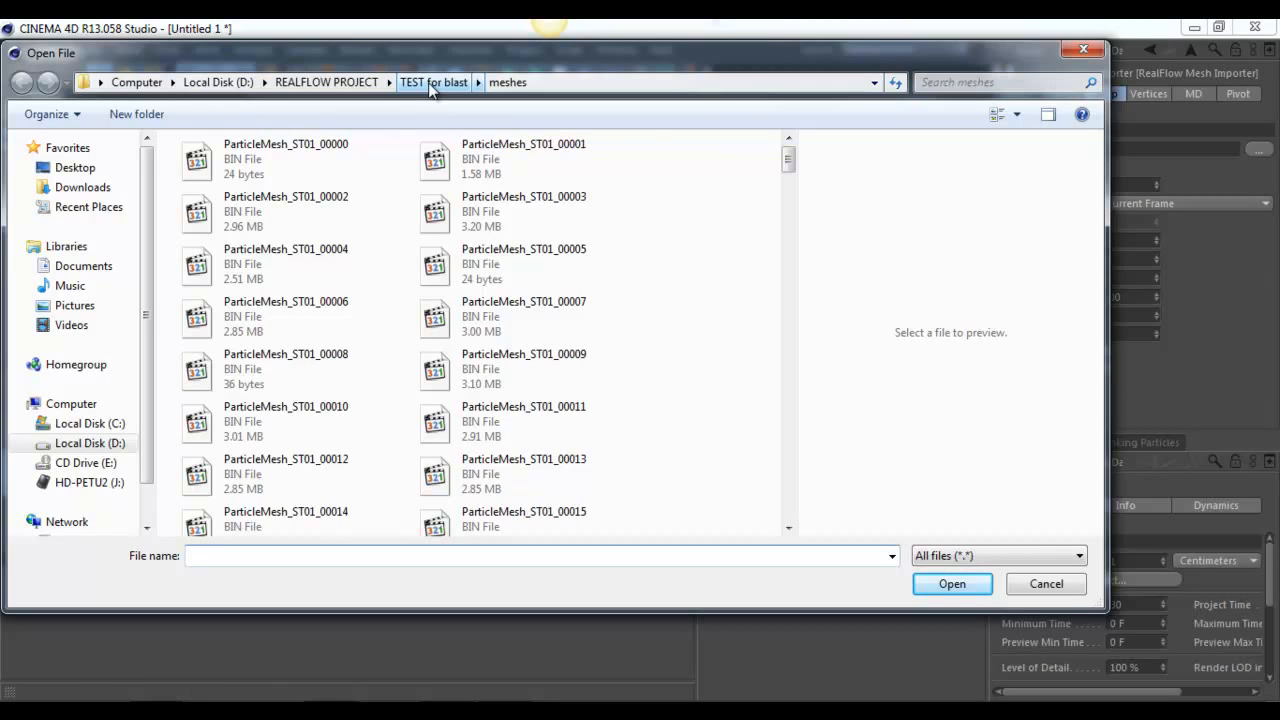
click(432, 85)
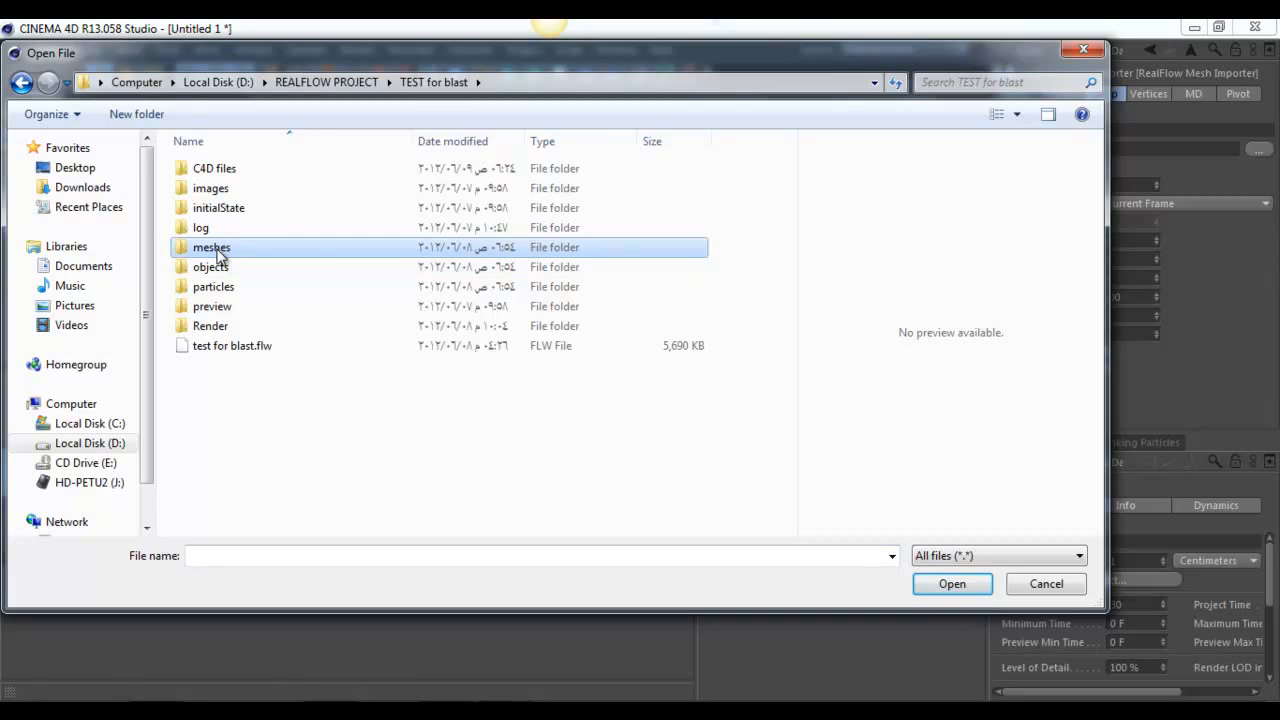
double_click(220, 248)
click(250, 172)
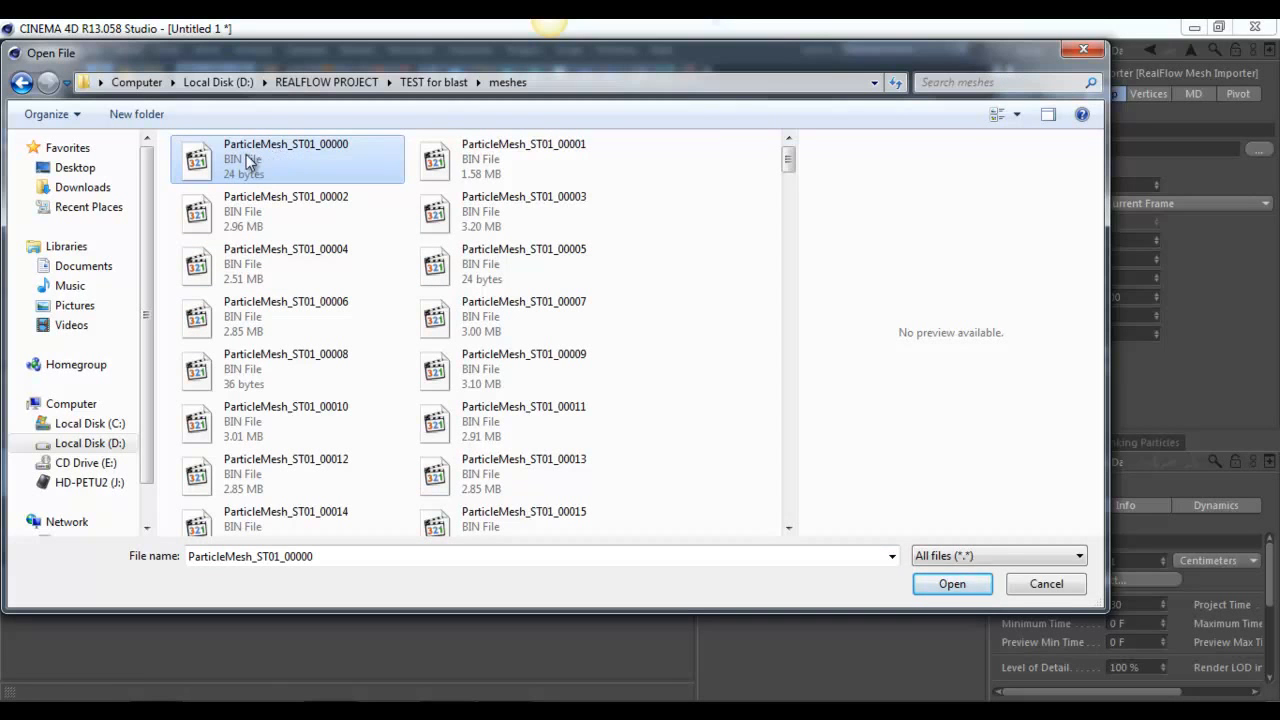
click(948, 585)
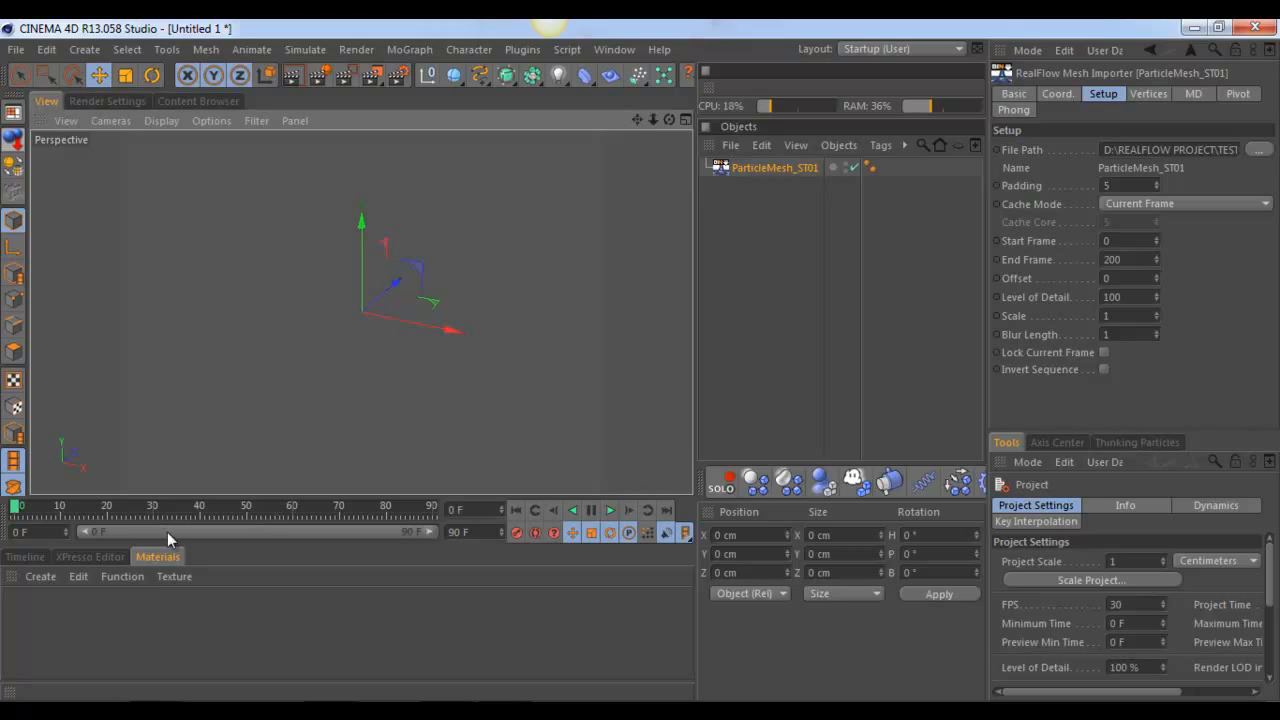
Step: Play the imported mesh sequence and move through it to frame 17 to check the fluid spheres
click(610, 511)
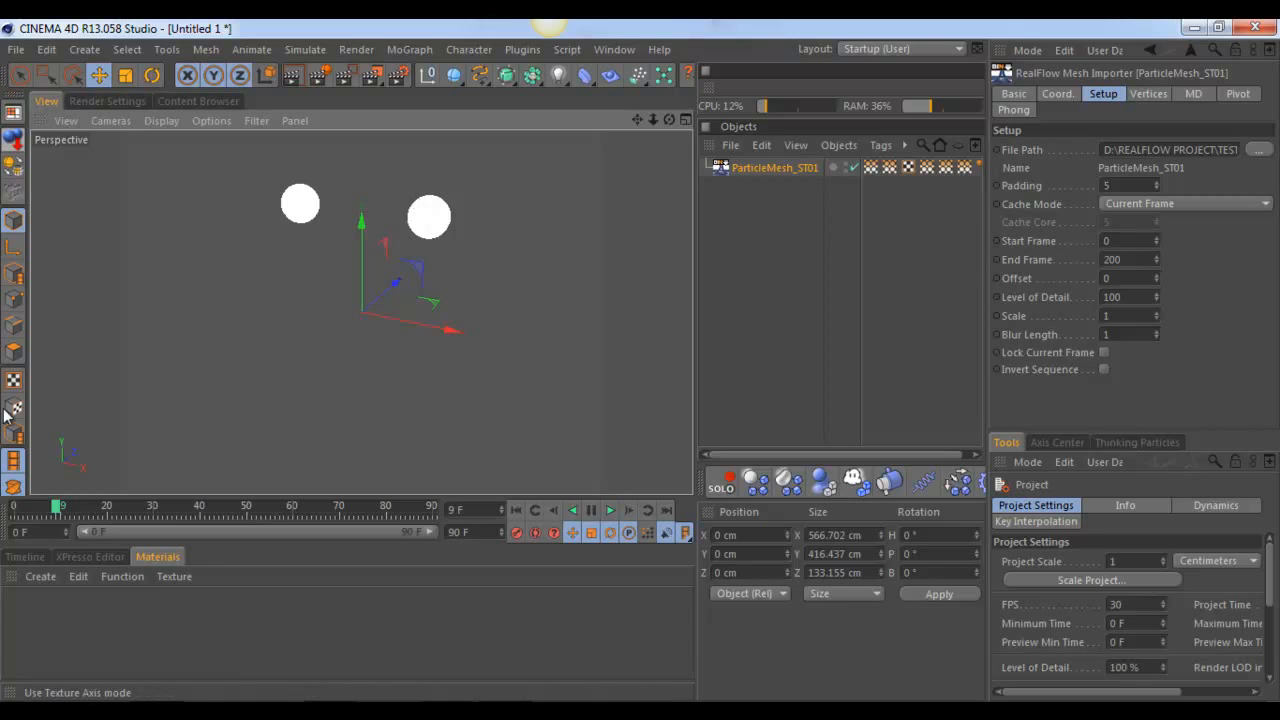
mouse_move(60, 512)
mouse_down()
mouse_move(10, 514)
mouse_move(69, 537)
mouse_move(56, 529)
mouse_up()
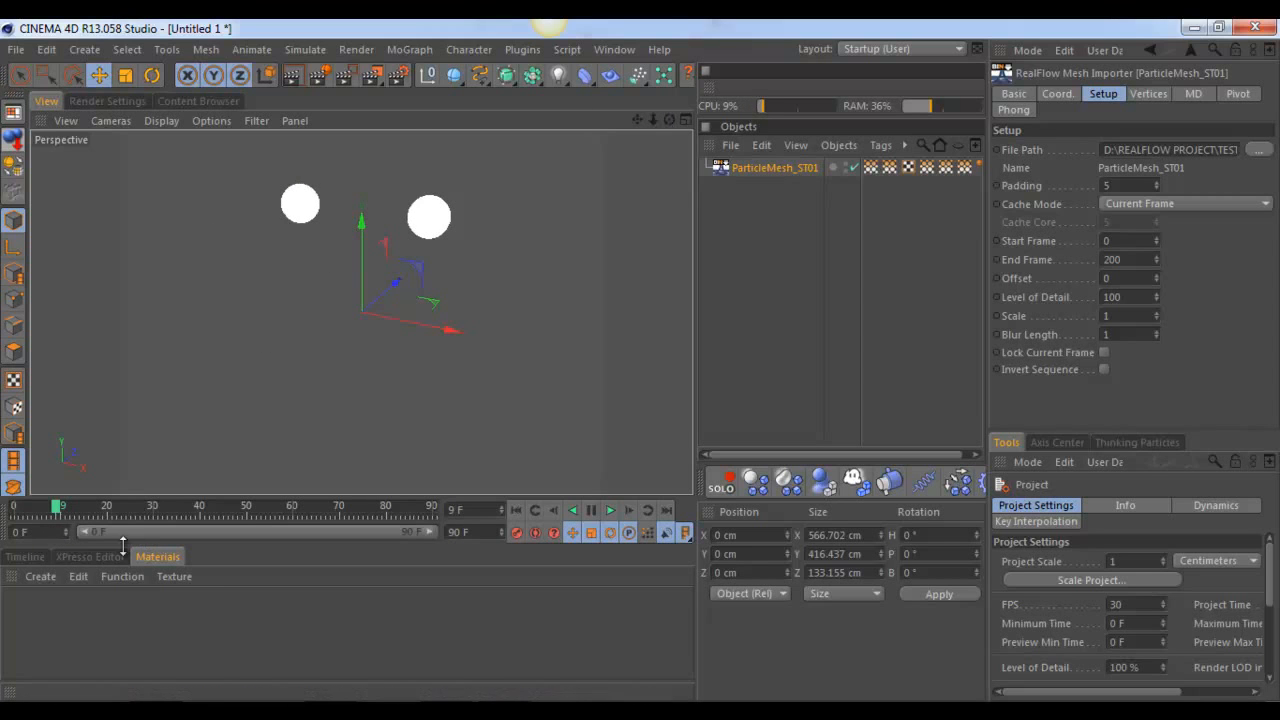
drag(58, 512, 93, 517)
drag(639, 120, 641, 369)
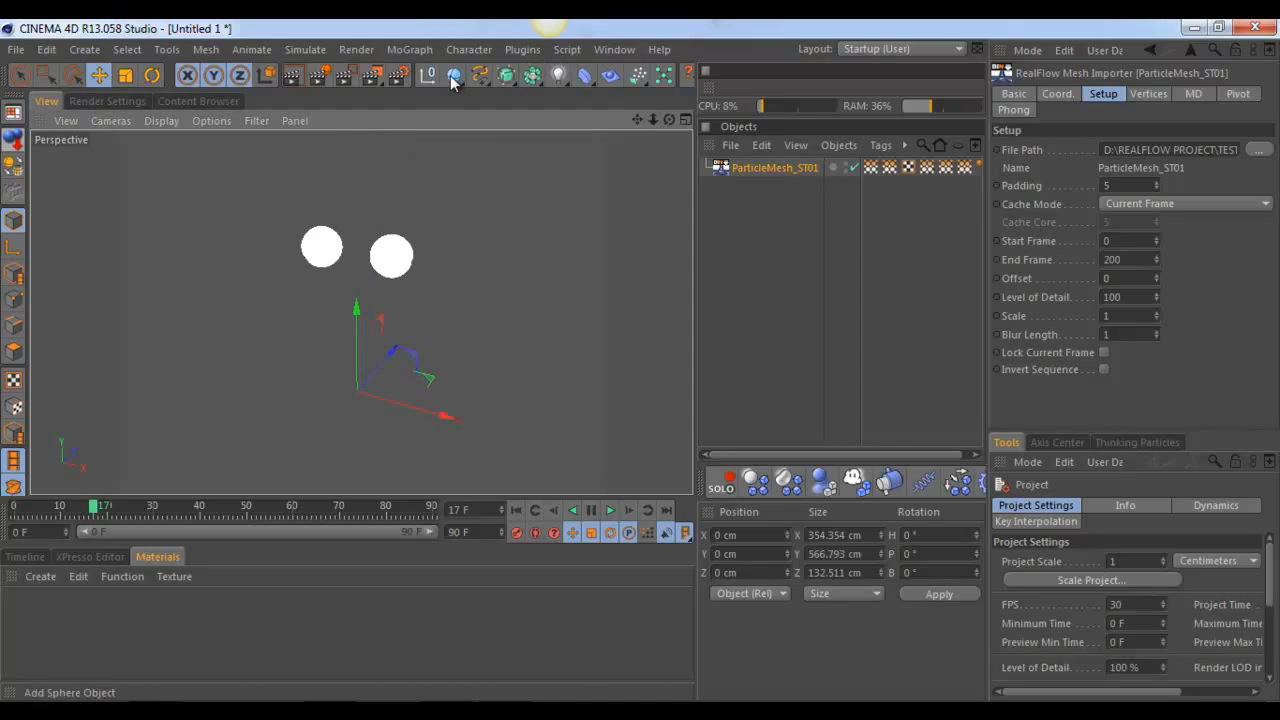
Step: Copy the Polygon object from 5.c4d into the Untitled 1 project and return to frame 0
click(15, 50)
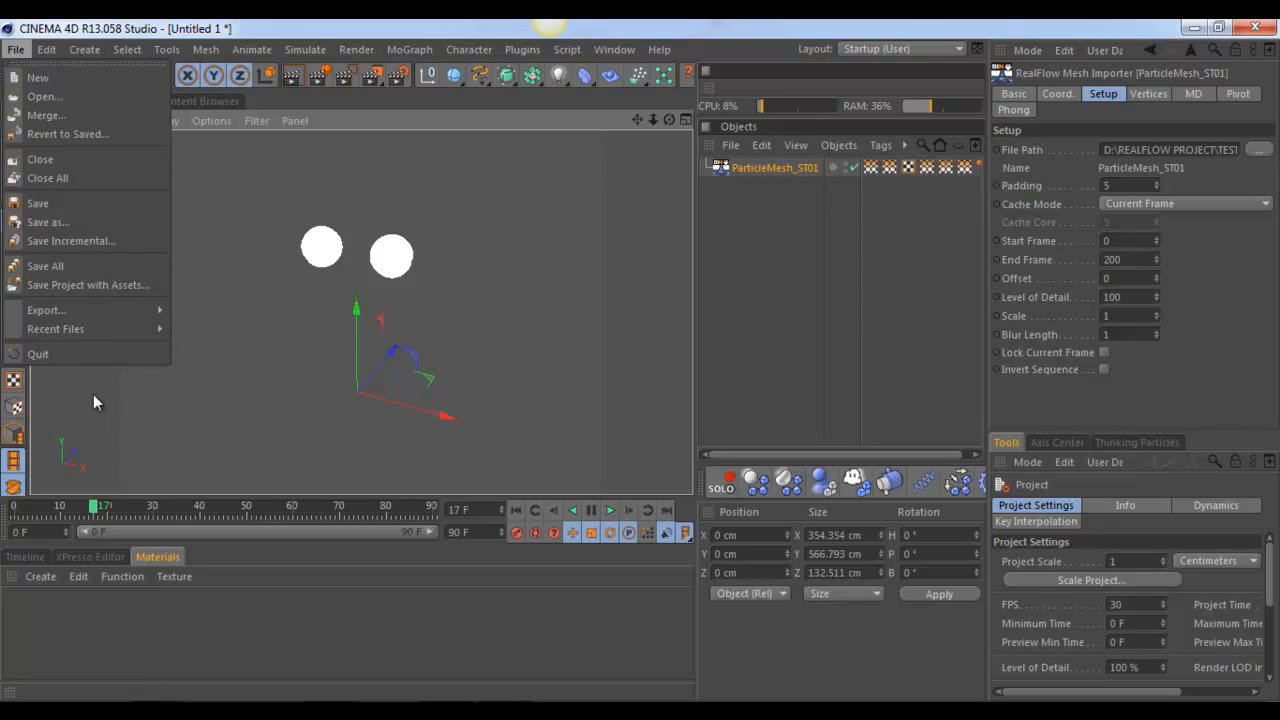
mouse_move(106, 330)
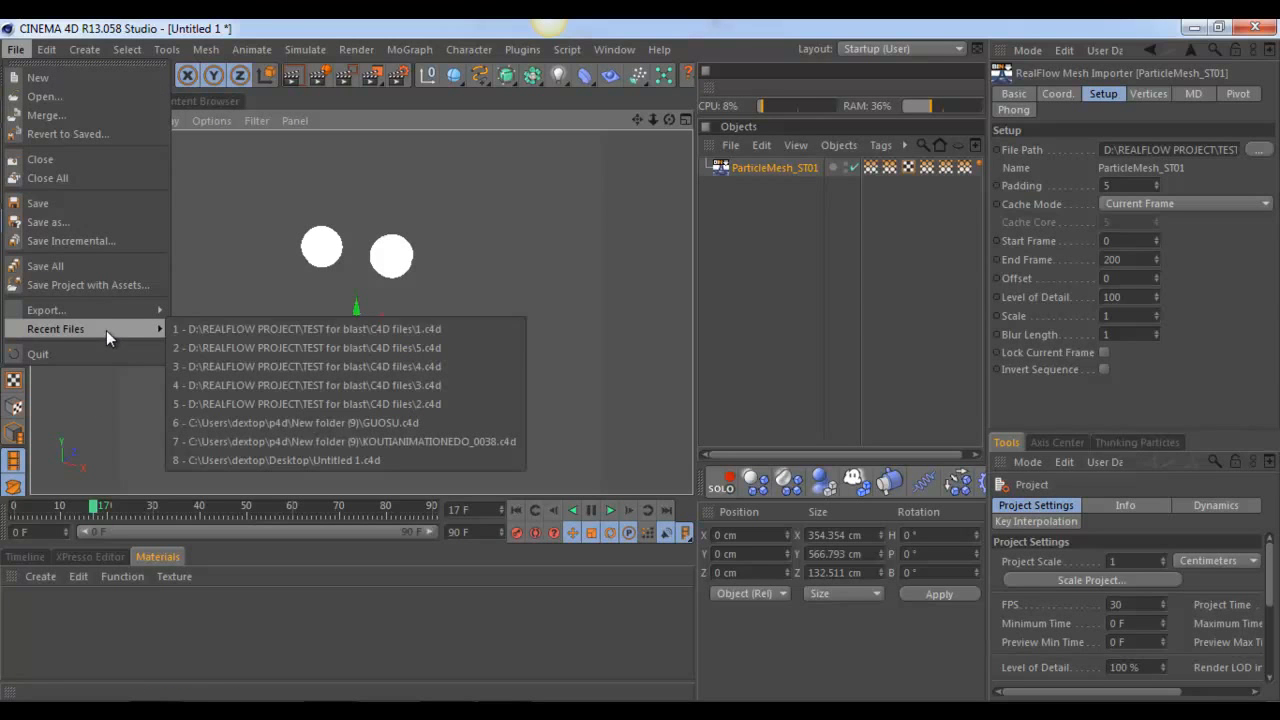
click(222, 351)
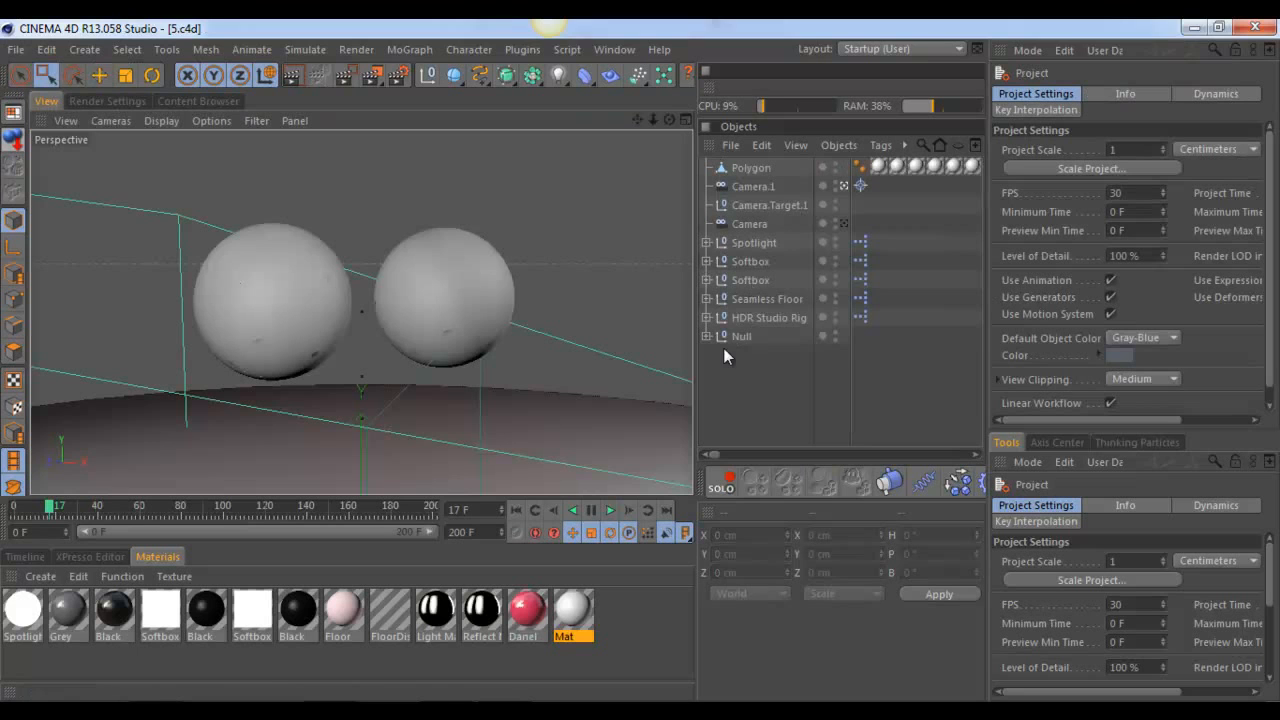
click(748, 168)
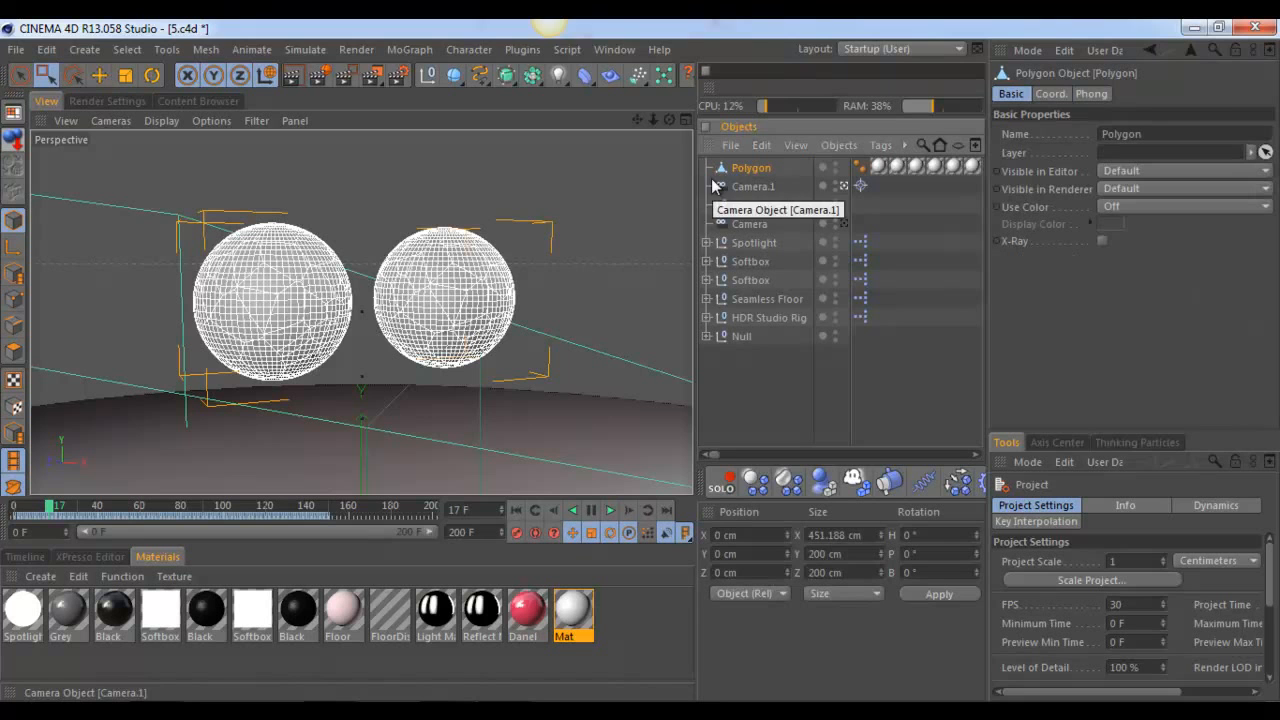
click(614, 49)
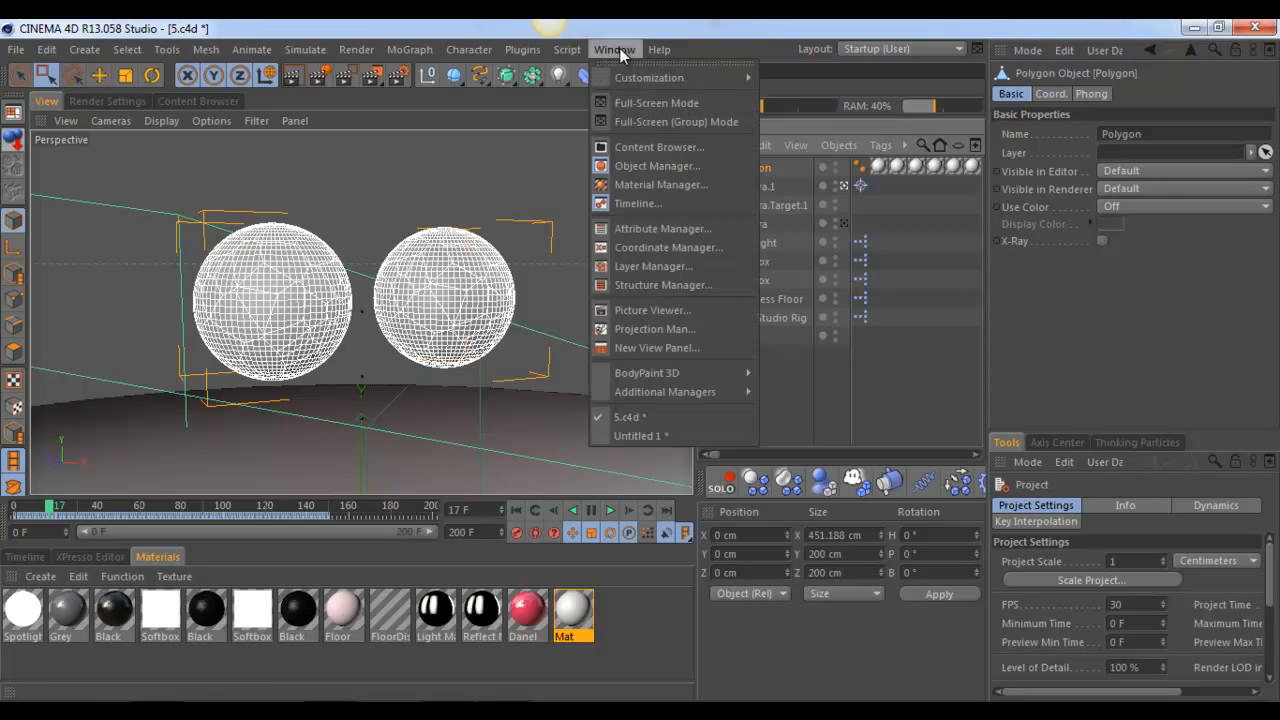
click(620, 437)
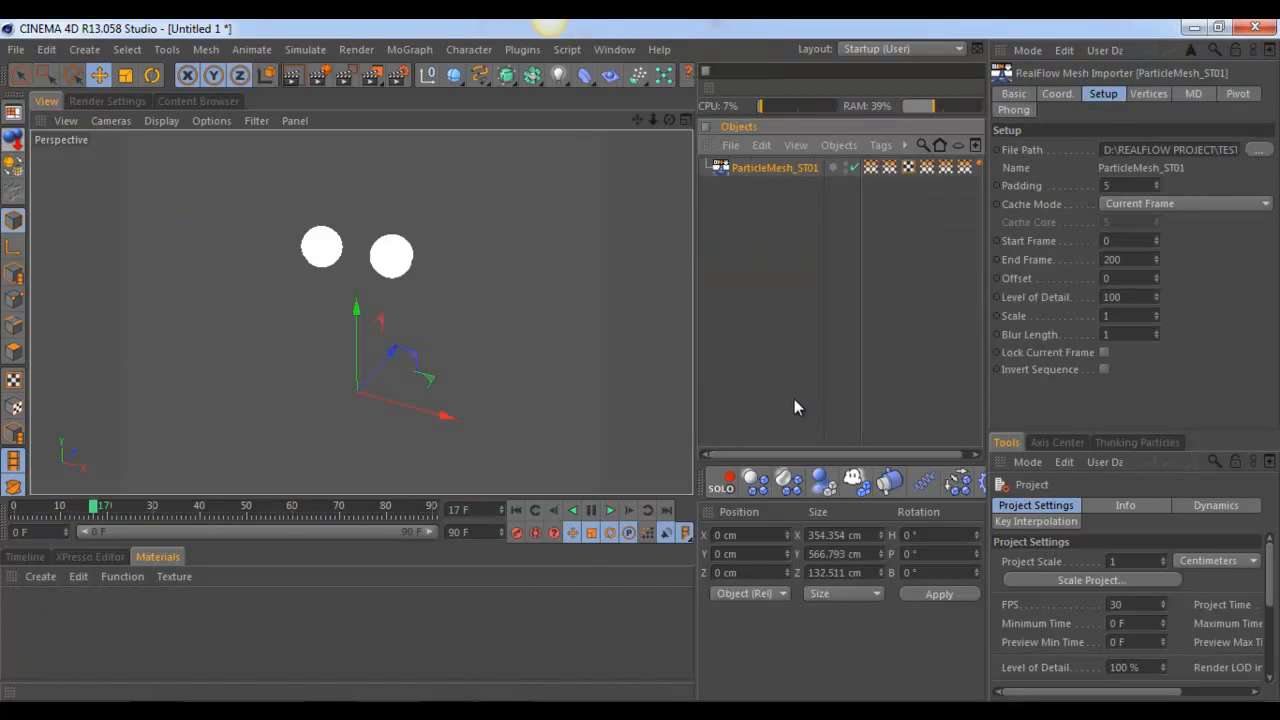
key(ctrl+v)
click(516, 510)
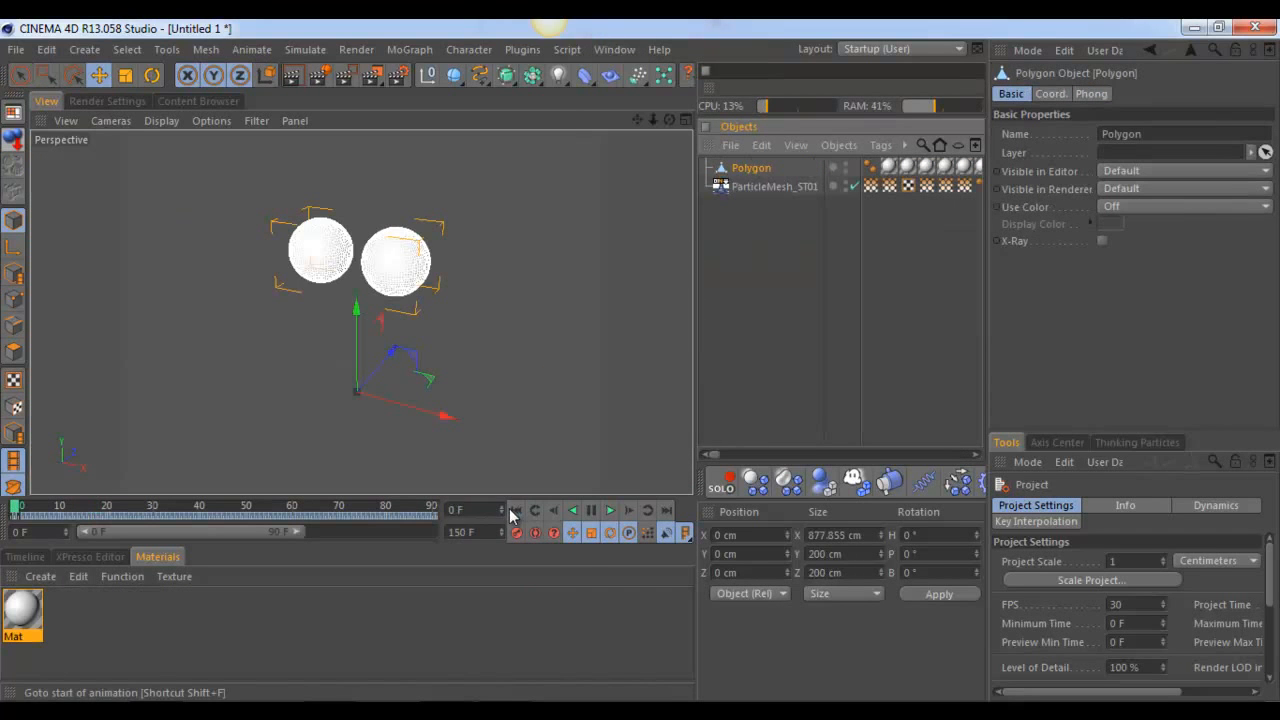
Step: Delete all texture and polygon selection tags from the Polygon object, keeping only its first tag
click(779, 285)
drag(671, 120, 652, 372)
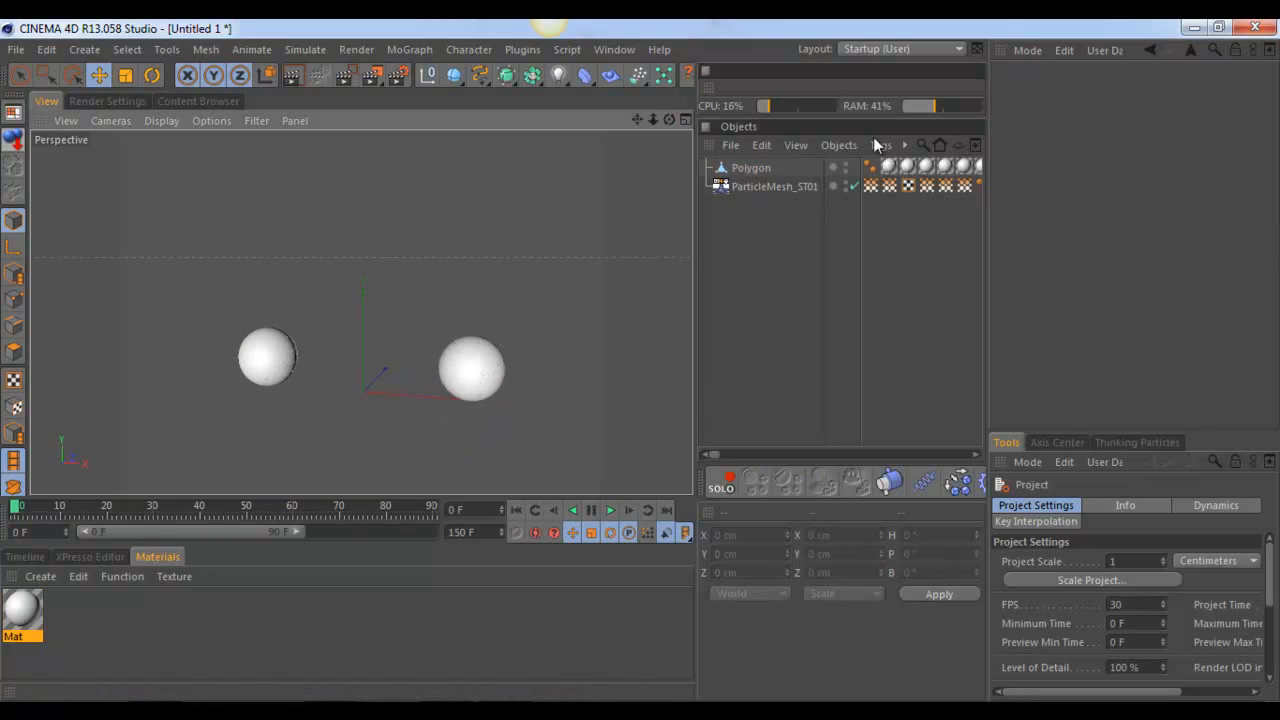
click(889, 166)
drag(714, 455, 965, 427)
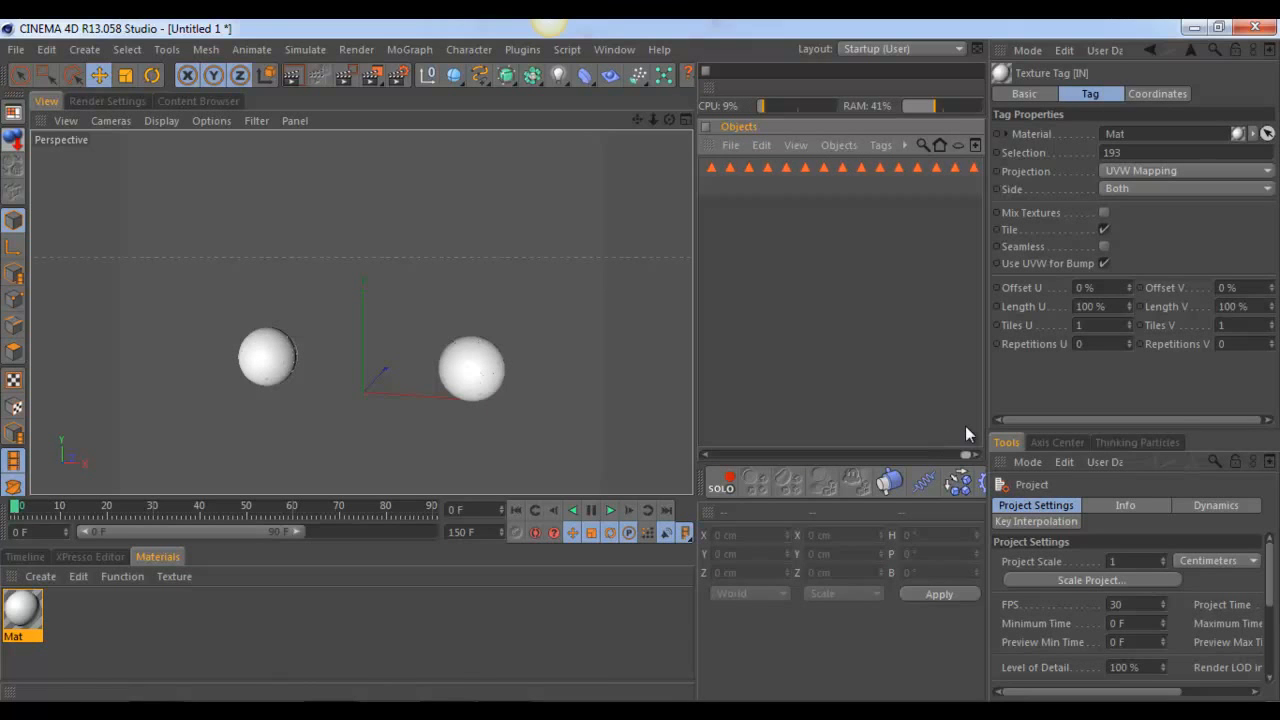
shift+click(974, 167)
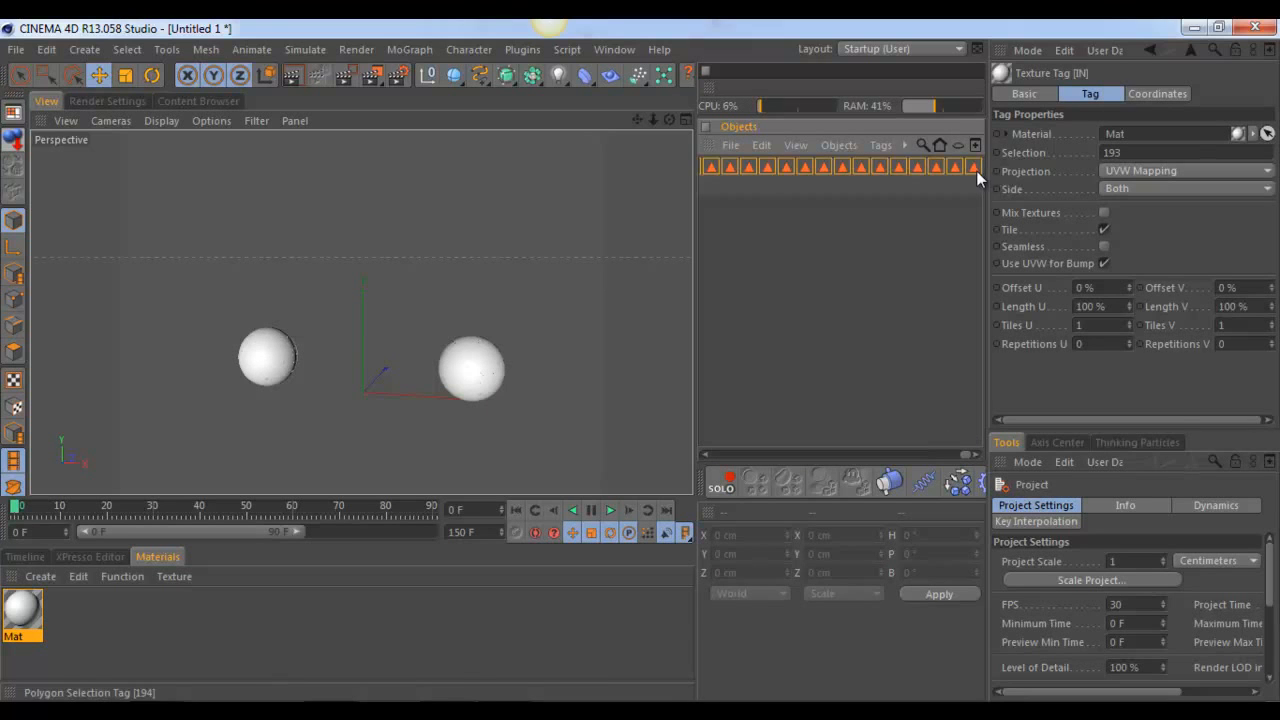
drag(967, 457, 716, 457)
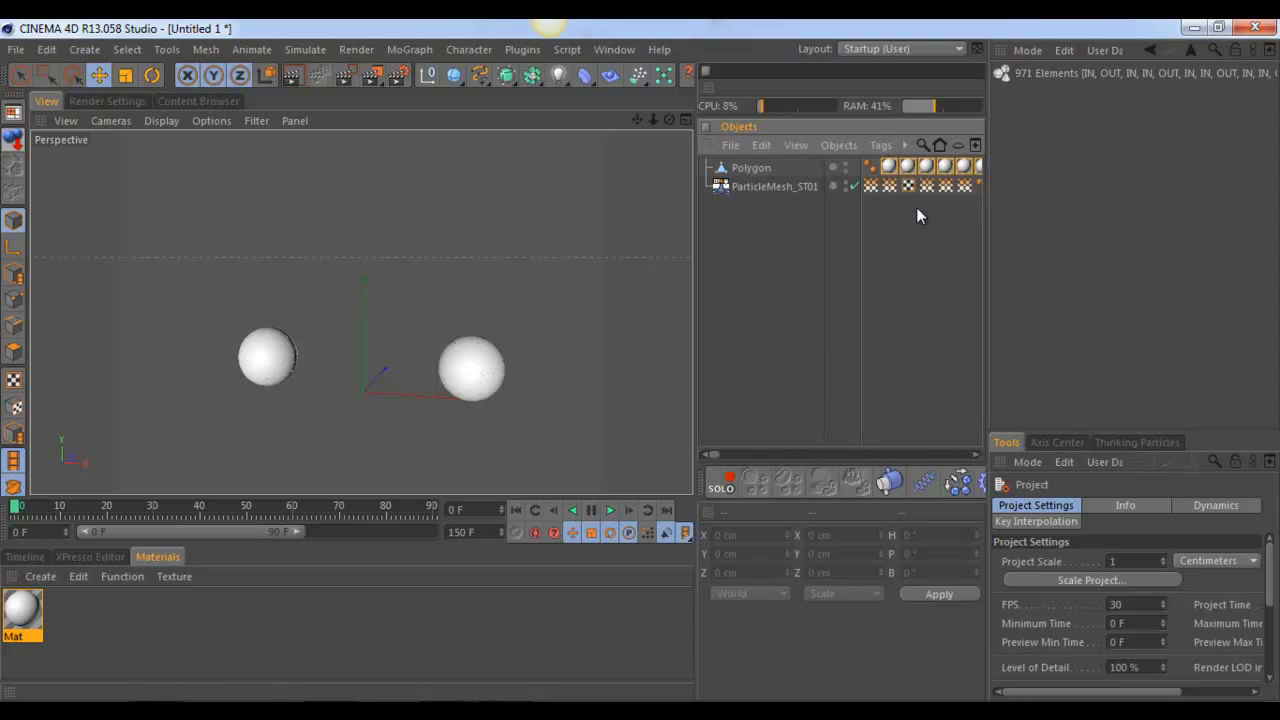
click(888, 170)
key(Delete)
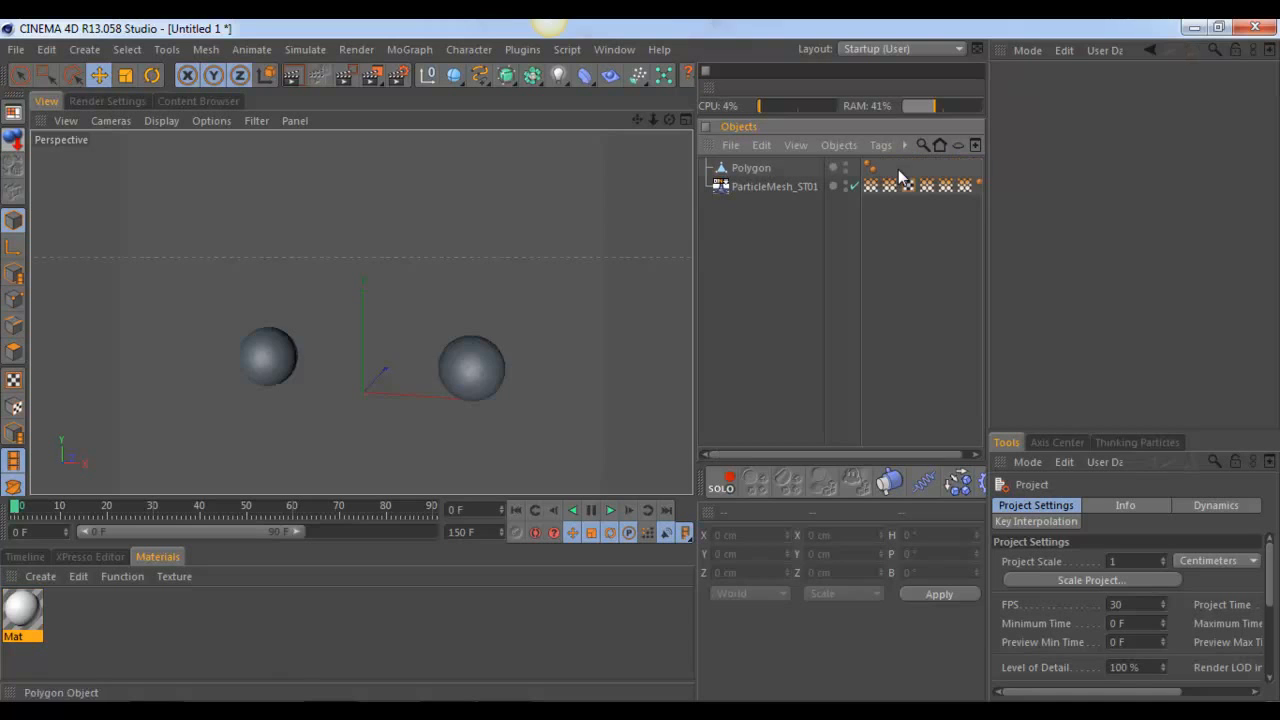
Step: Render a preview of the untextured spheres in the viewport at frame 0
click(751, 168)
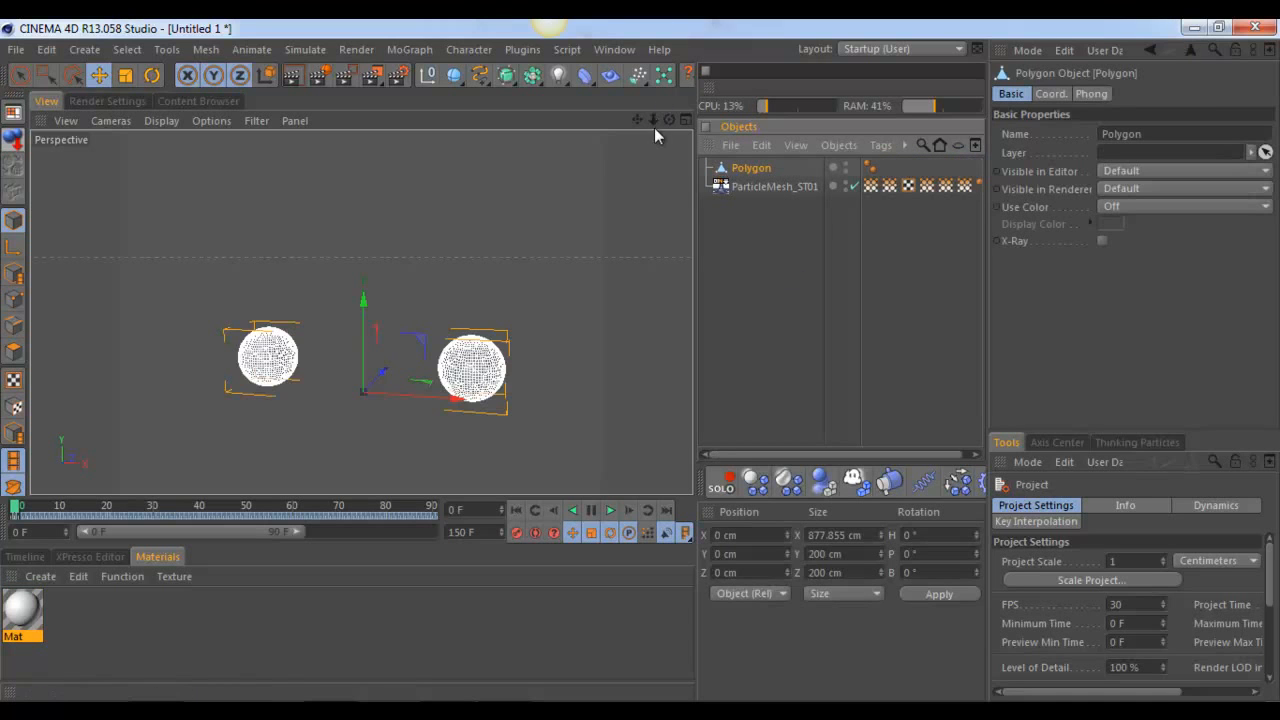
click(716, 256)
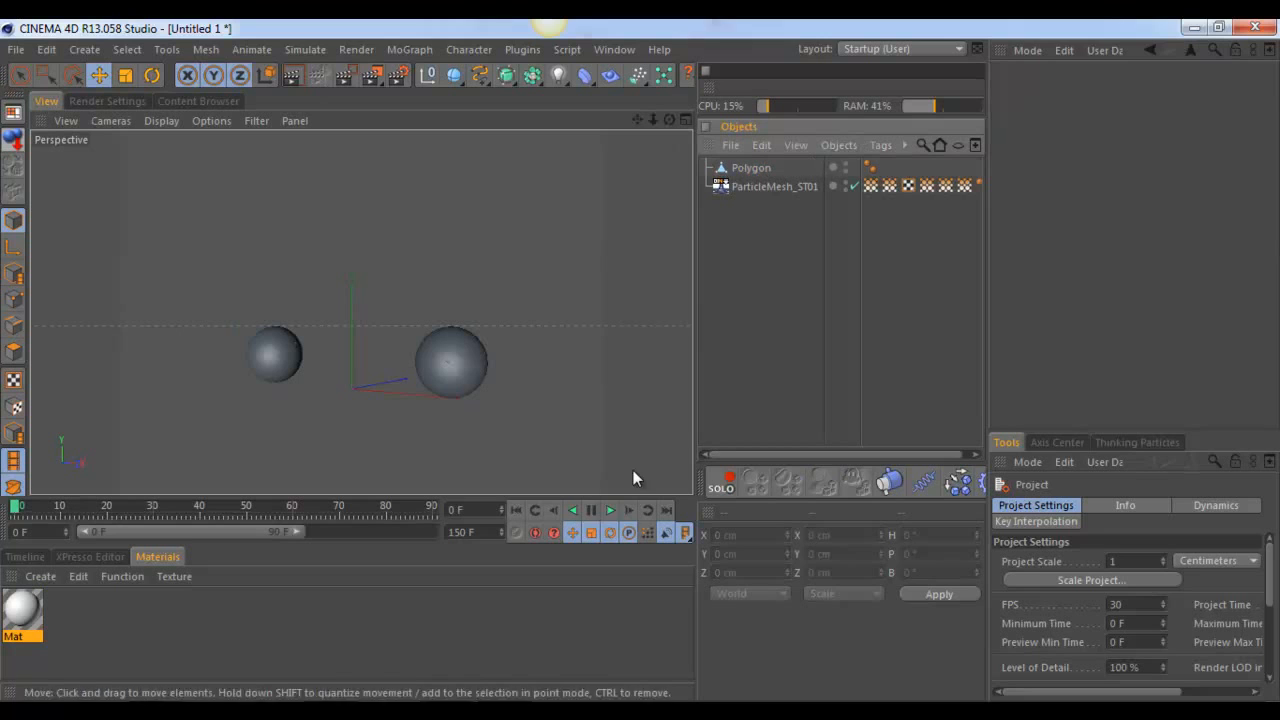
click(292, 75)
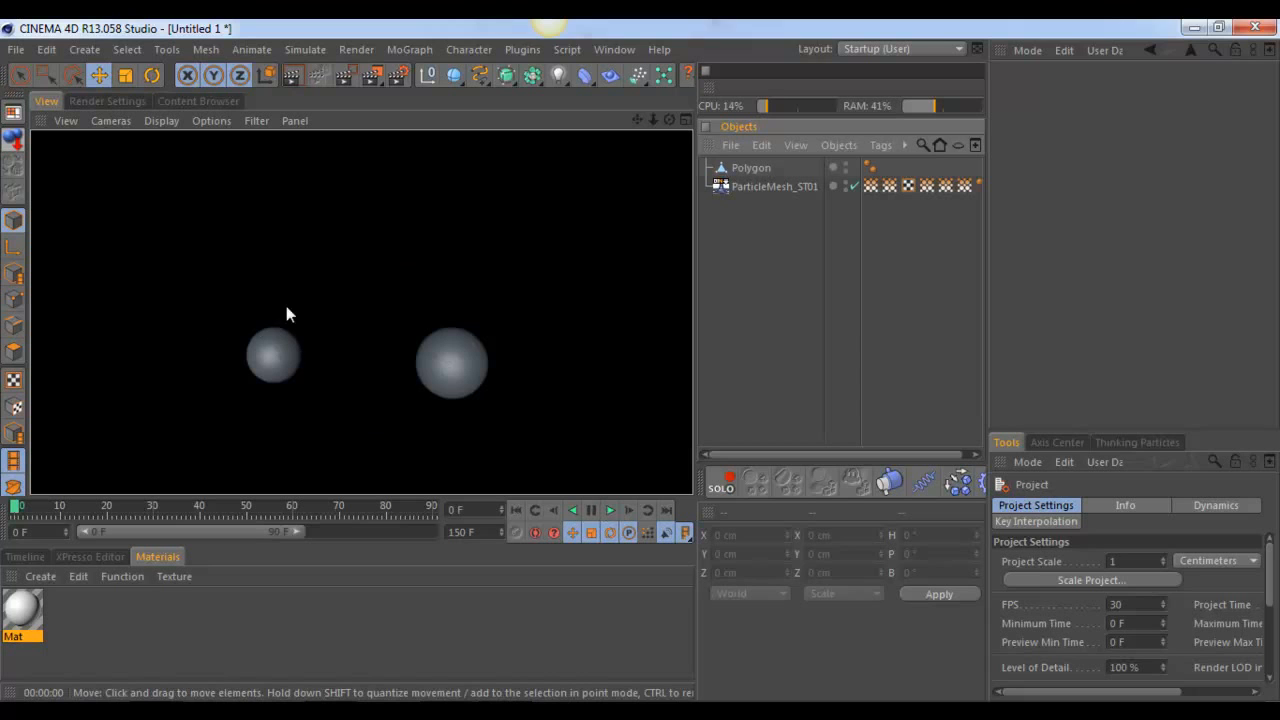
Step: Play the collision to frame 34, inspect the shards and fluid, and extend the visible timeline range to frame 150
click(609, 510)
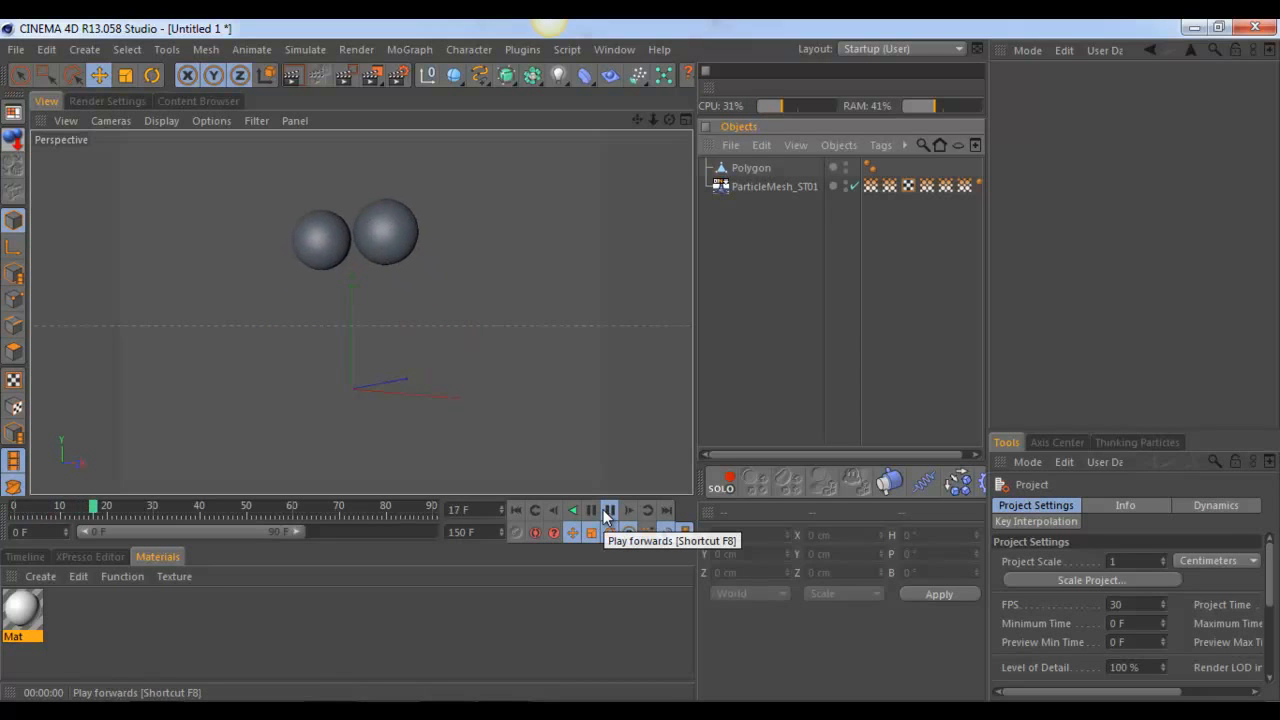
click(605, 510)
drag(665, 112, 639, 360)
drag(661, 115, 629, 424)
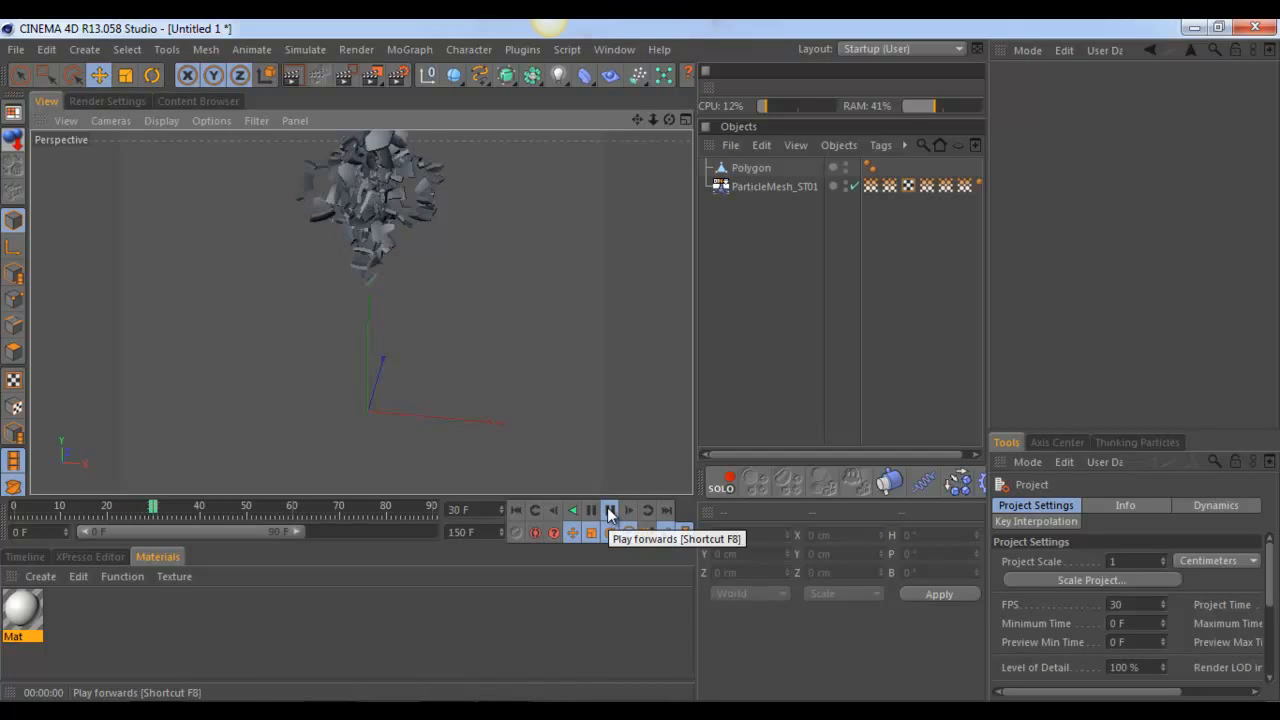
drag(670, 118, 641, 361)
drag(652, 118, 639, 364)
drag(652, 118, 640, 366)
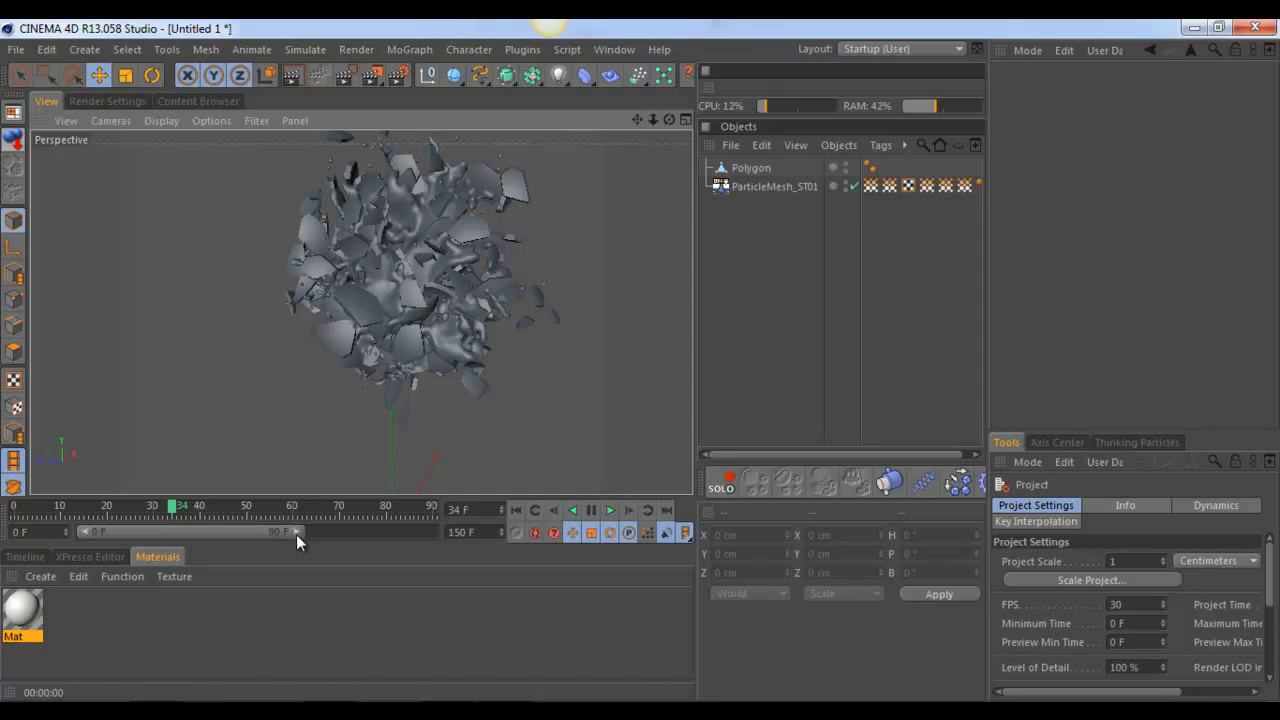
drag(297, 534, 436, 532)
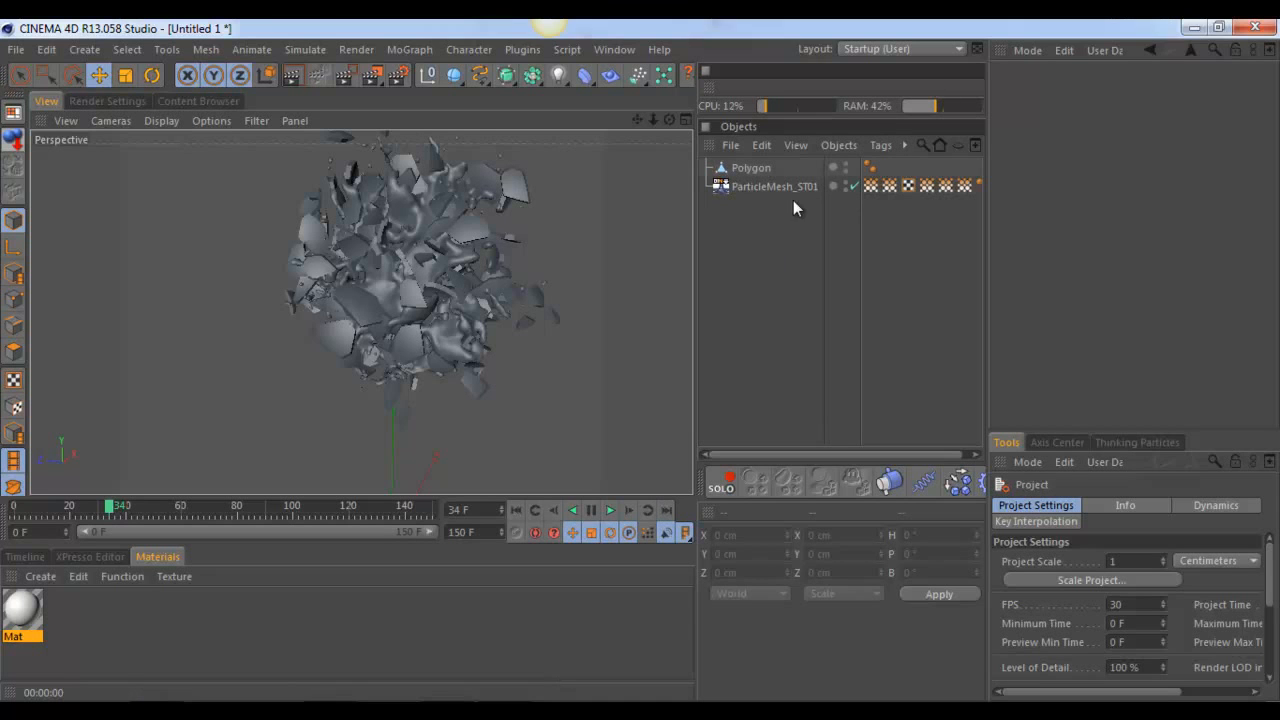
Step: Create a new material and close the floating material creation palette
click(747, 186)
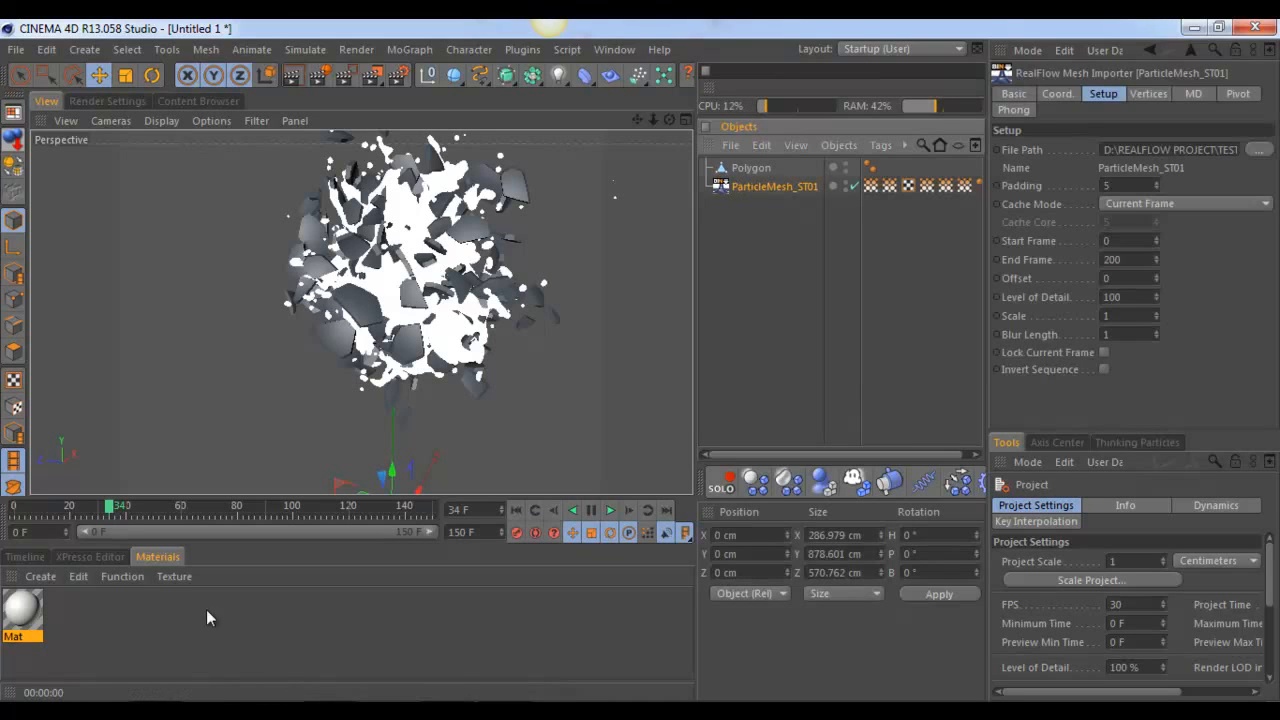
click(30, 621)
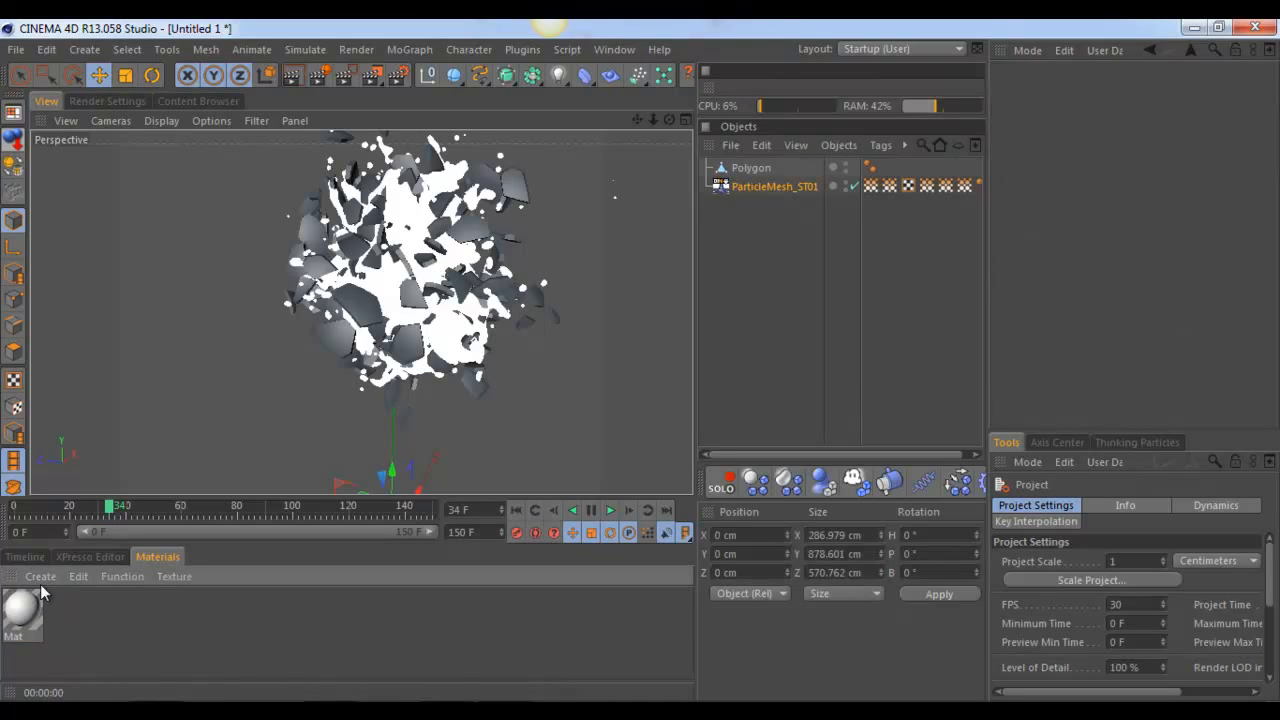
click(41, 577)
mouse_move(37, 439)
click(40, 402)
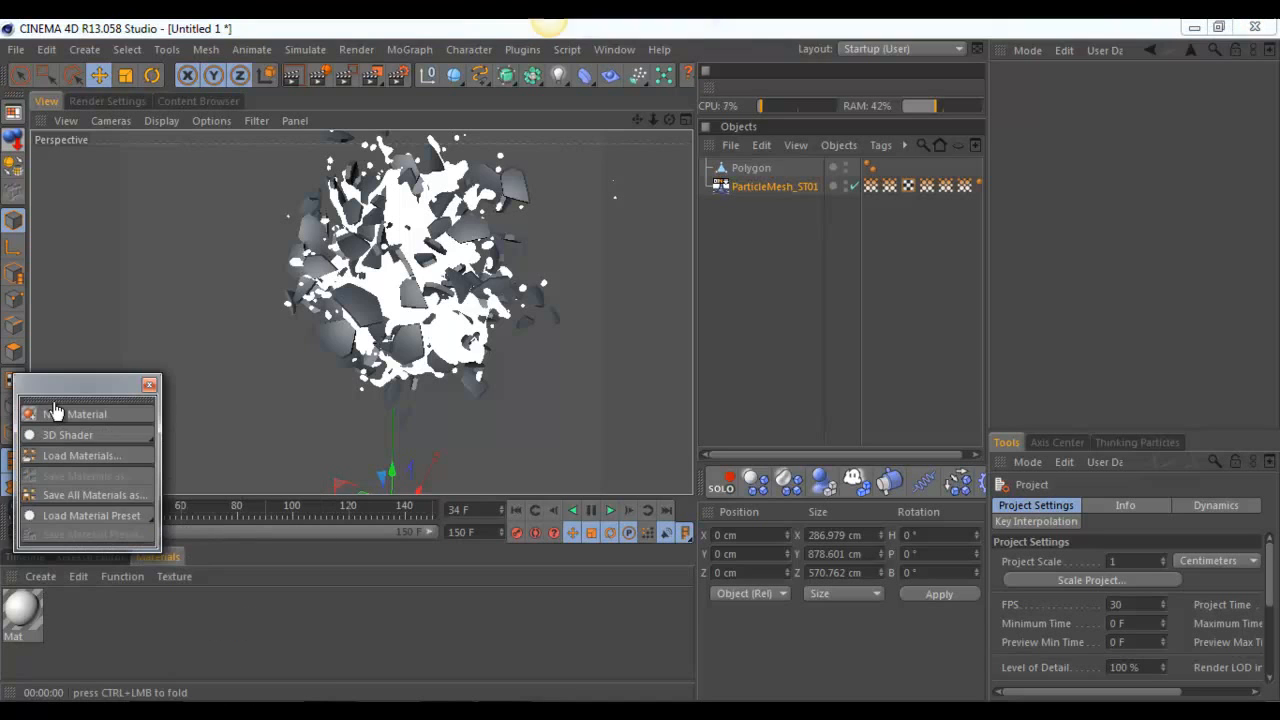
drag(30, 376, 433, 450)
click(462, 480)
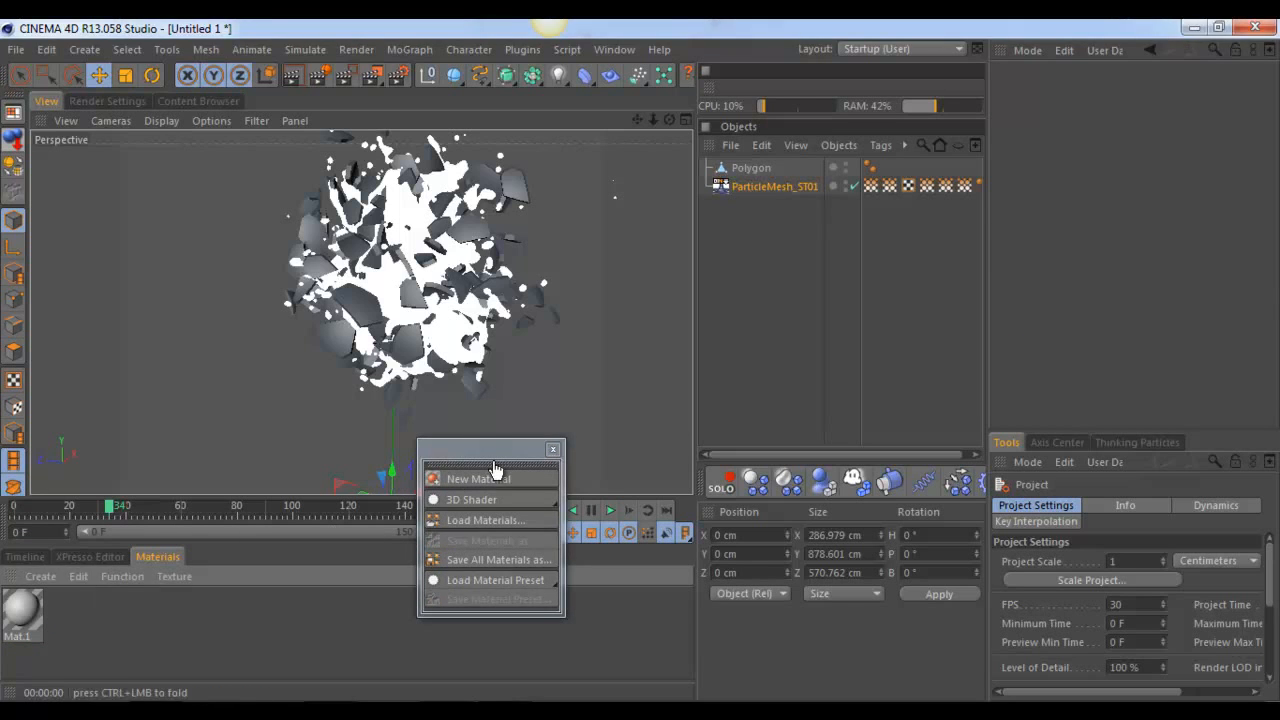
drag(492, 447, 657, 626)
click(716, 628)
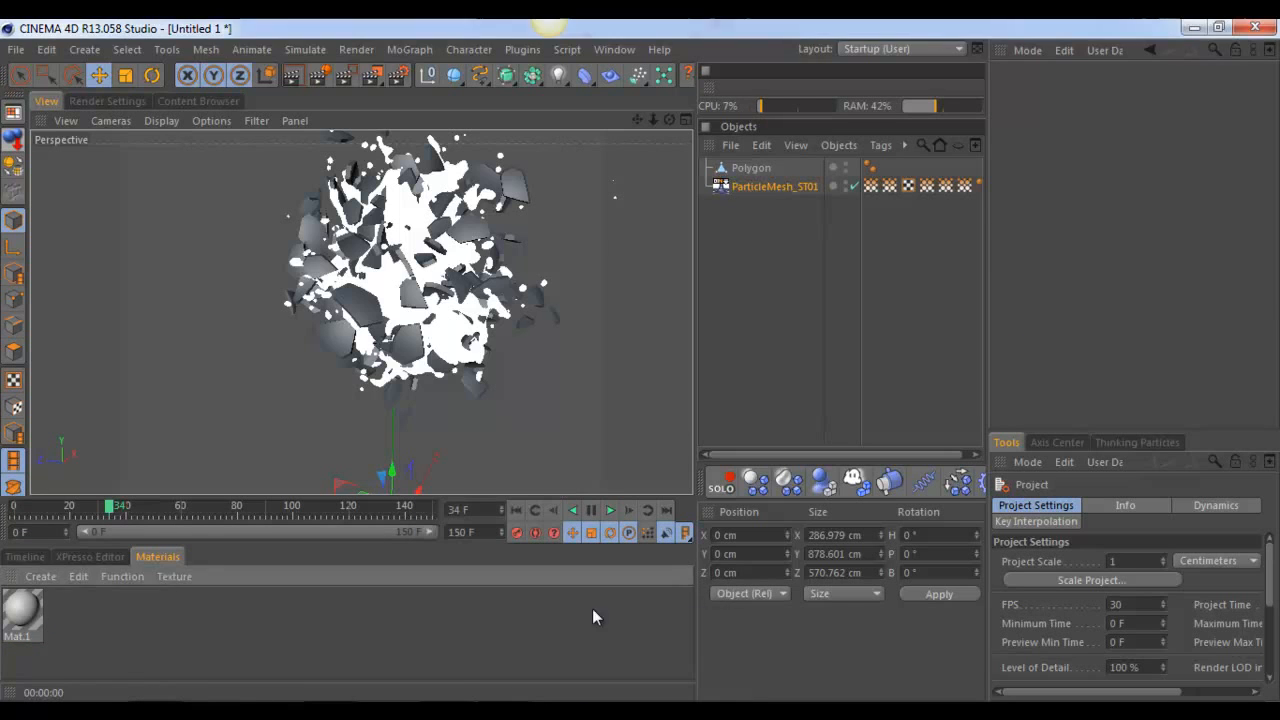
Step: Set the new material's color to light grey, RGB 231, 231, 231
double_click(22, 608)
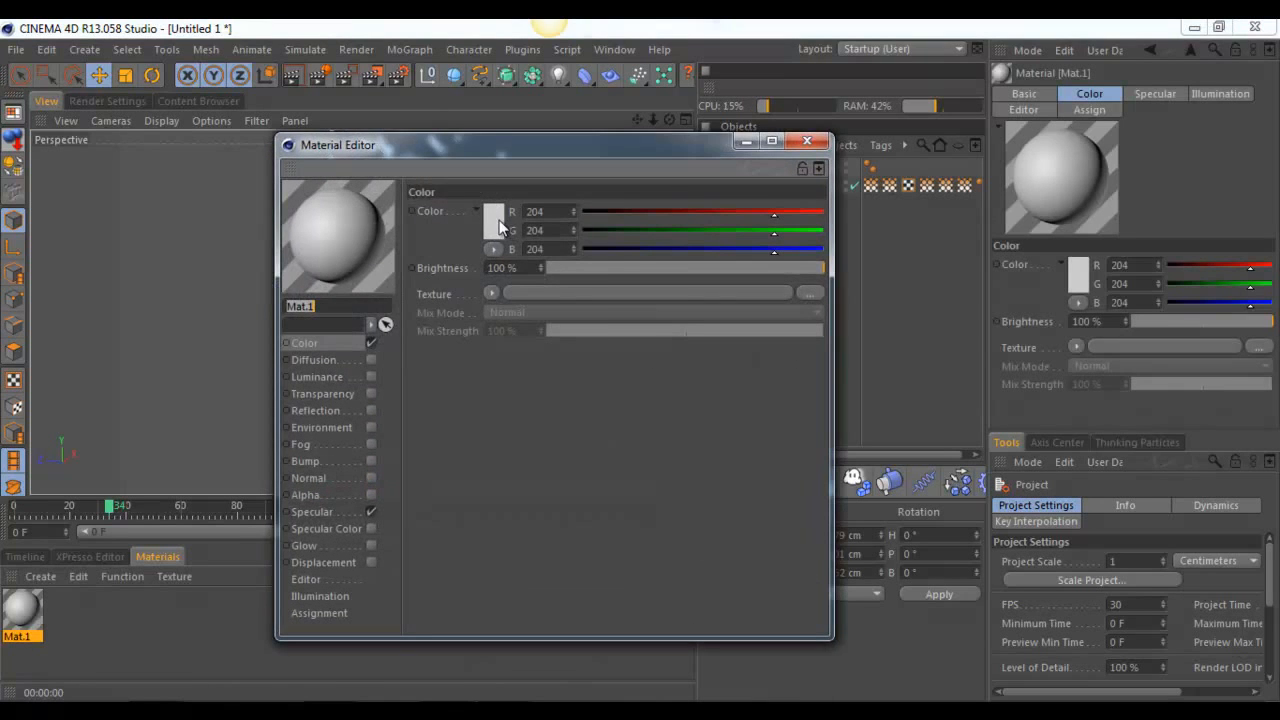
click(494, 222)
drag(402, 161, 388, 164)
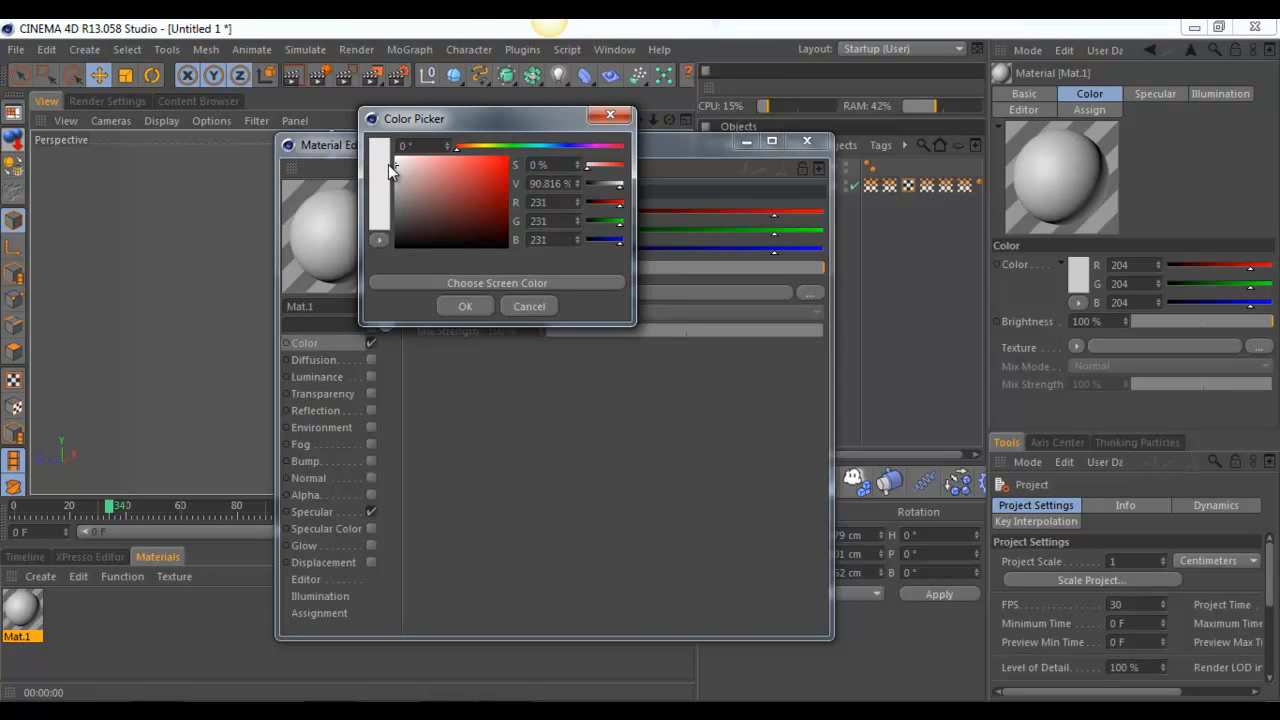
click(461, 310)
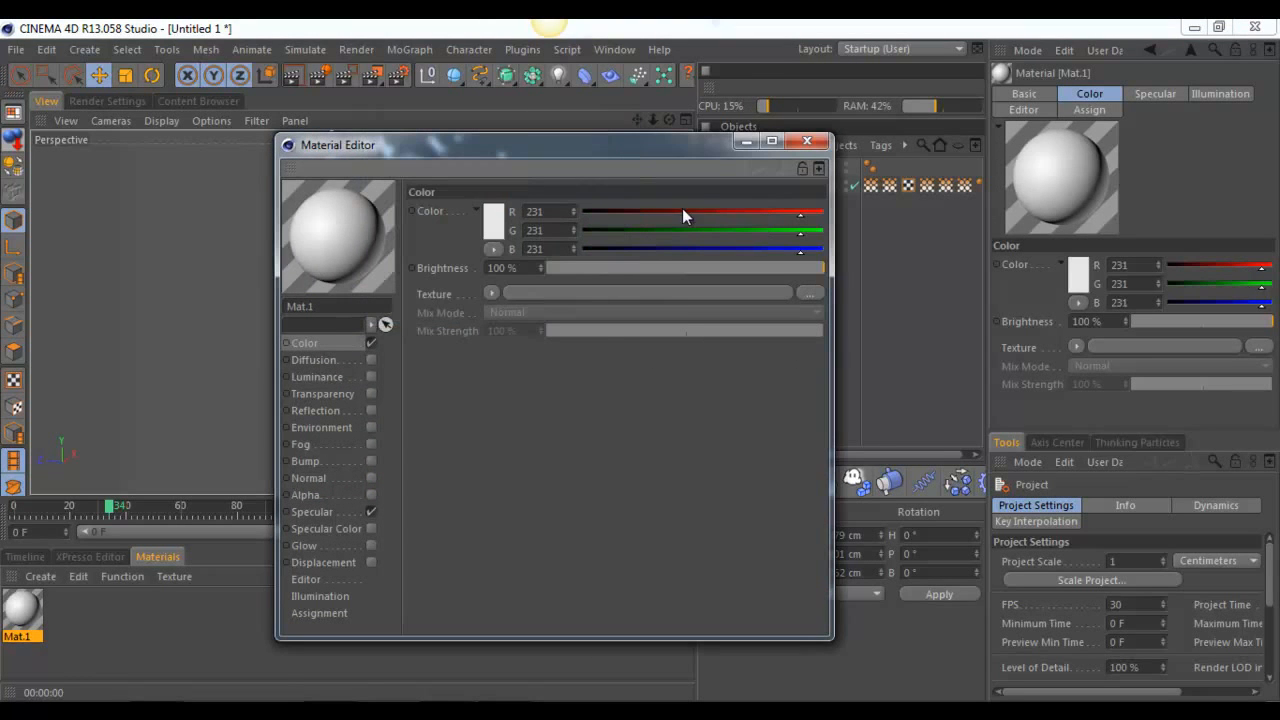
Step: Enable reflection at 18% brightness on the grey material and apply the material to the Polygon object
click(371, 410)
double_click(501, 268)
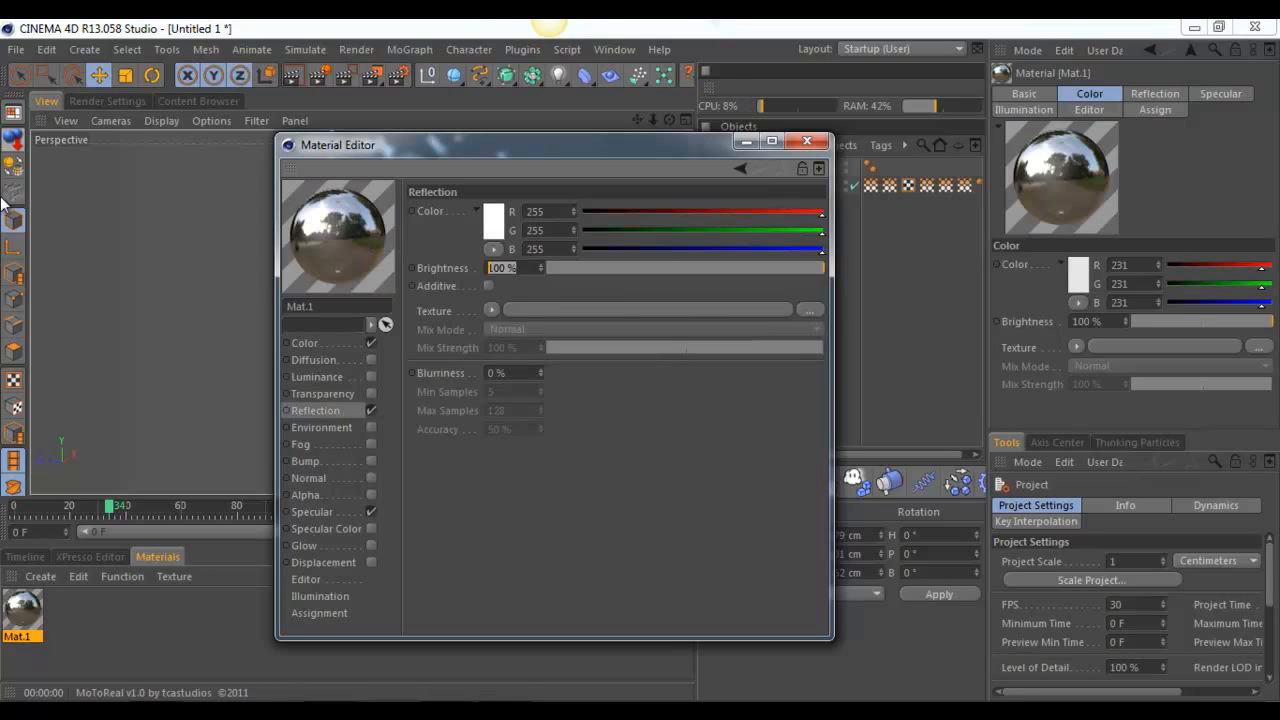
text(18)
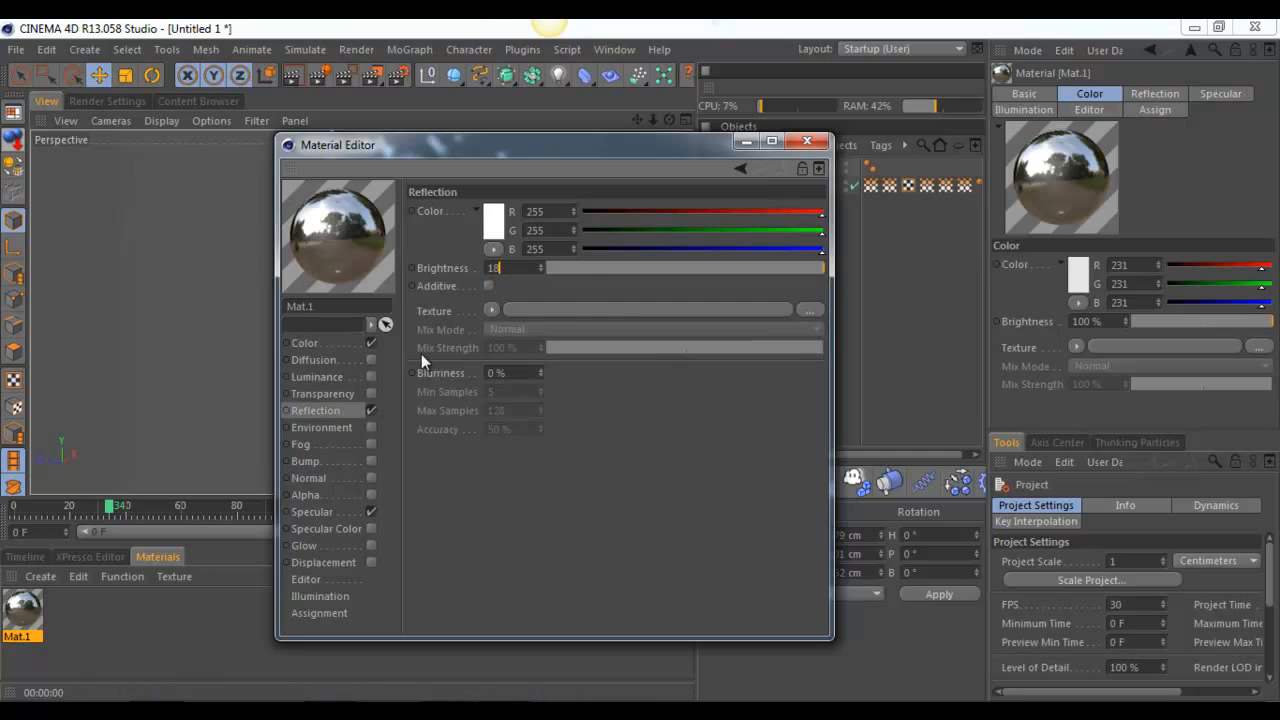
key(Return)
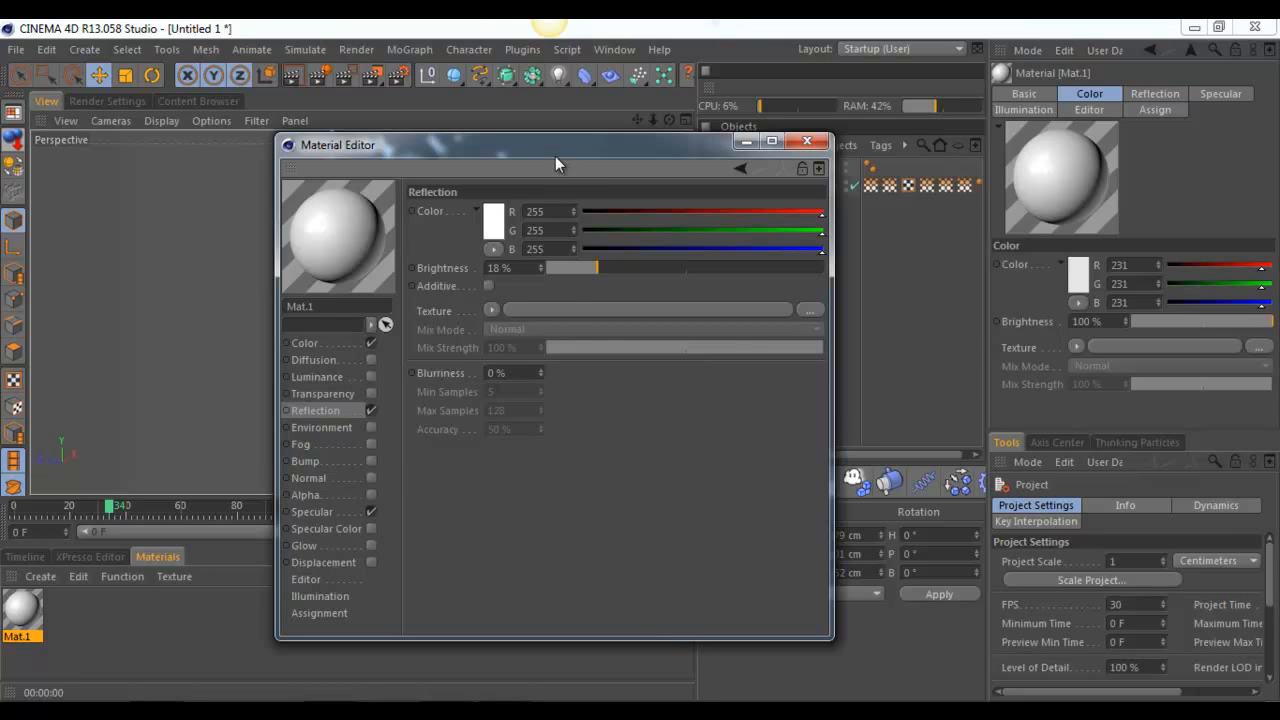
drag(555, 156, 946, 339)
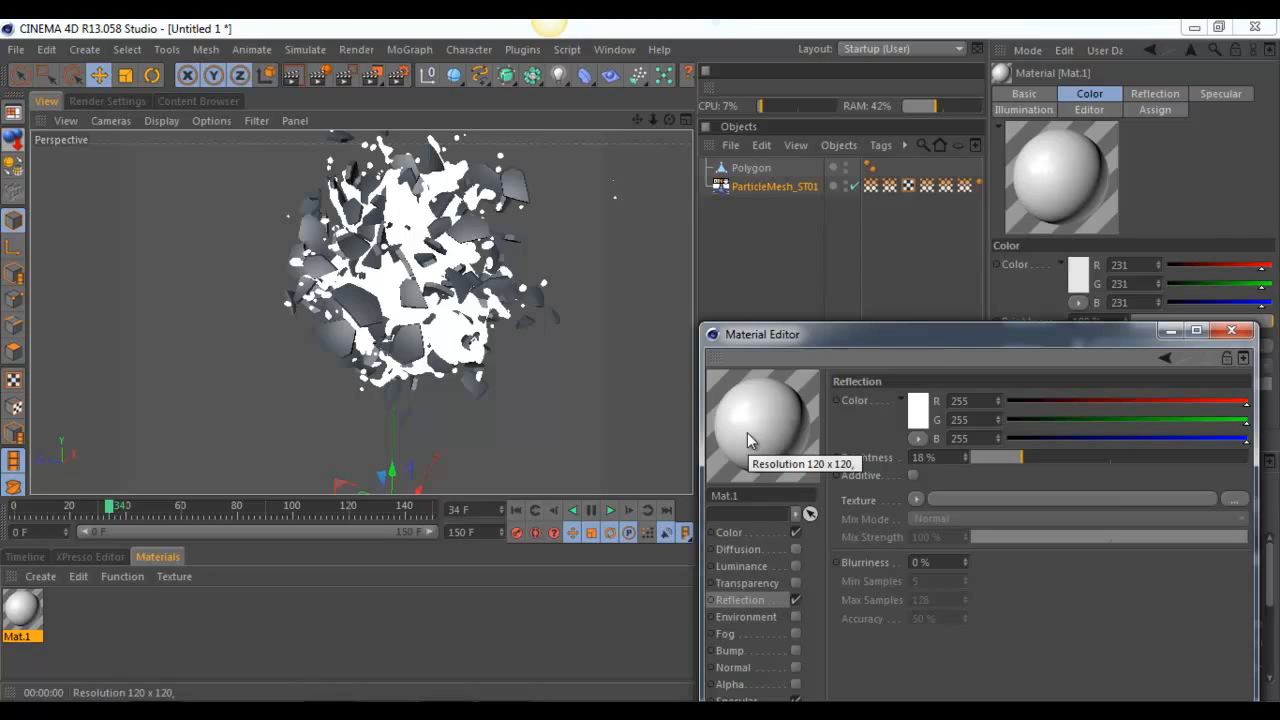
drag(747, 432, 750, 170)
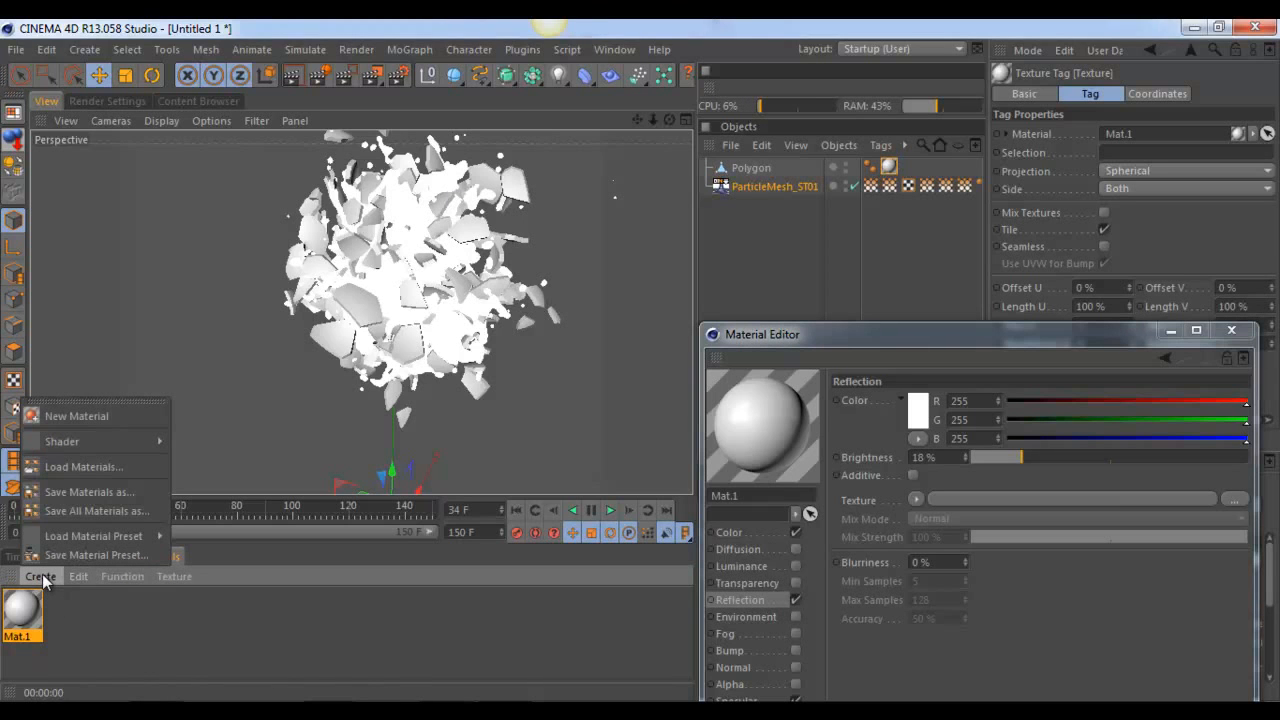
Step: Create a Danel shader material and set its diffuse illumination to 100%
mouse_move(89, 441)
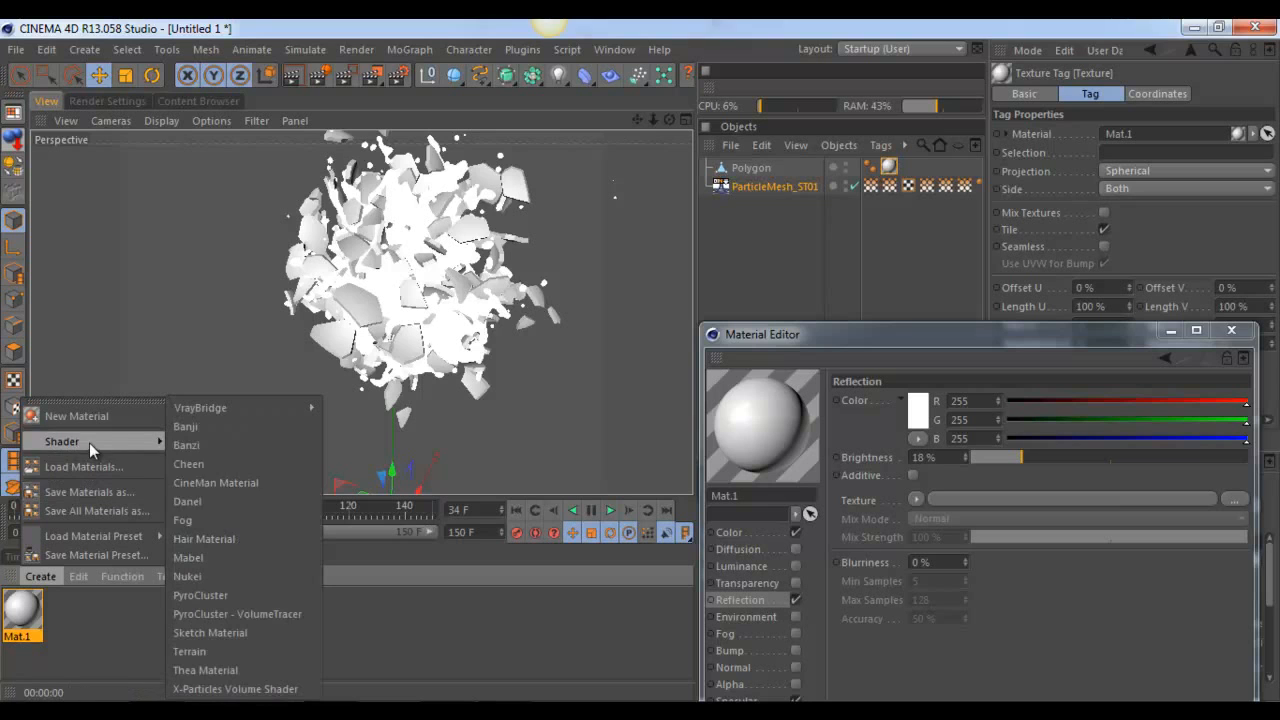
click(226, 508)
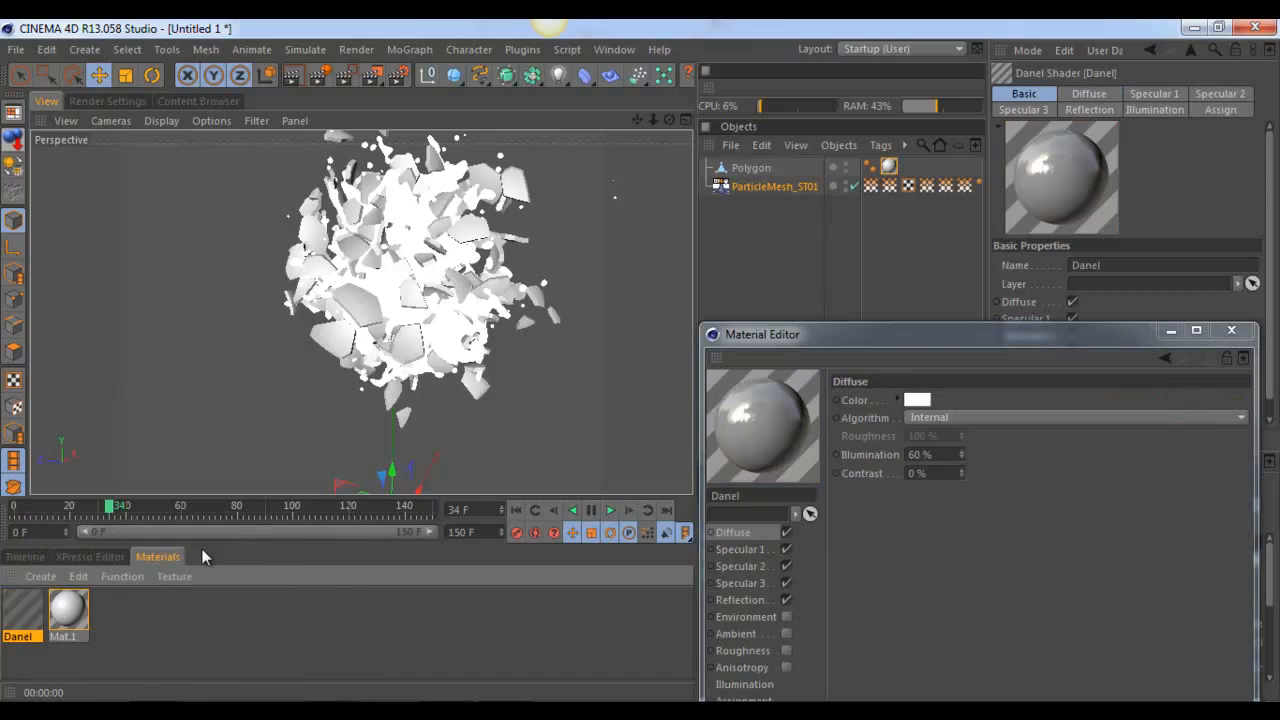
click(930, 455)
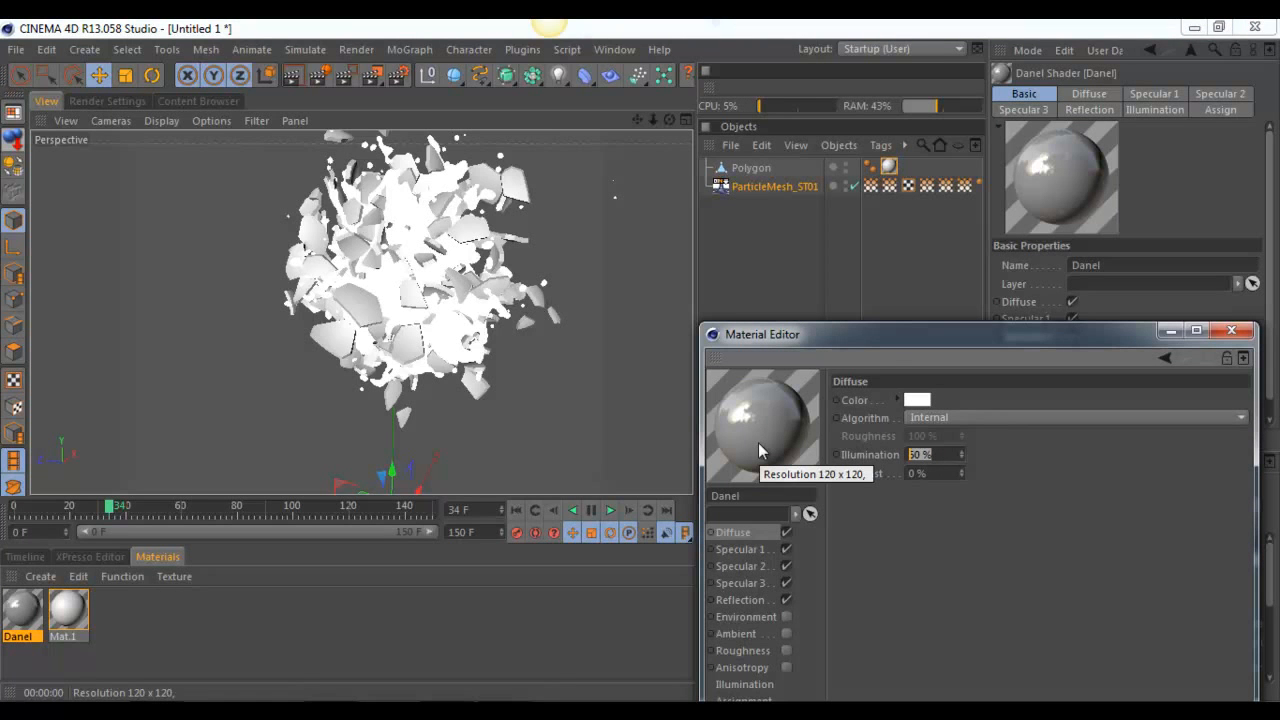
text(100)
key(Return)
Step: Set the Danel material's diffuse color to pink, RGB 255, 46, 126
click(916, 400)
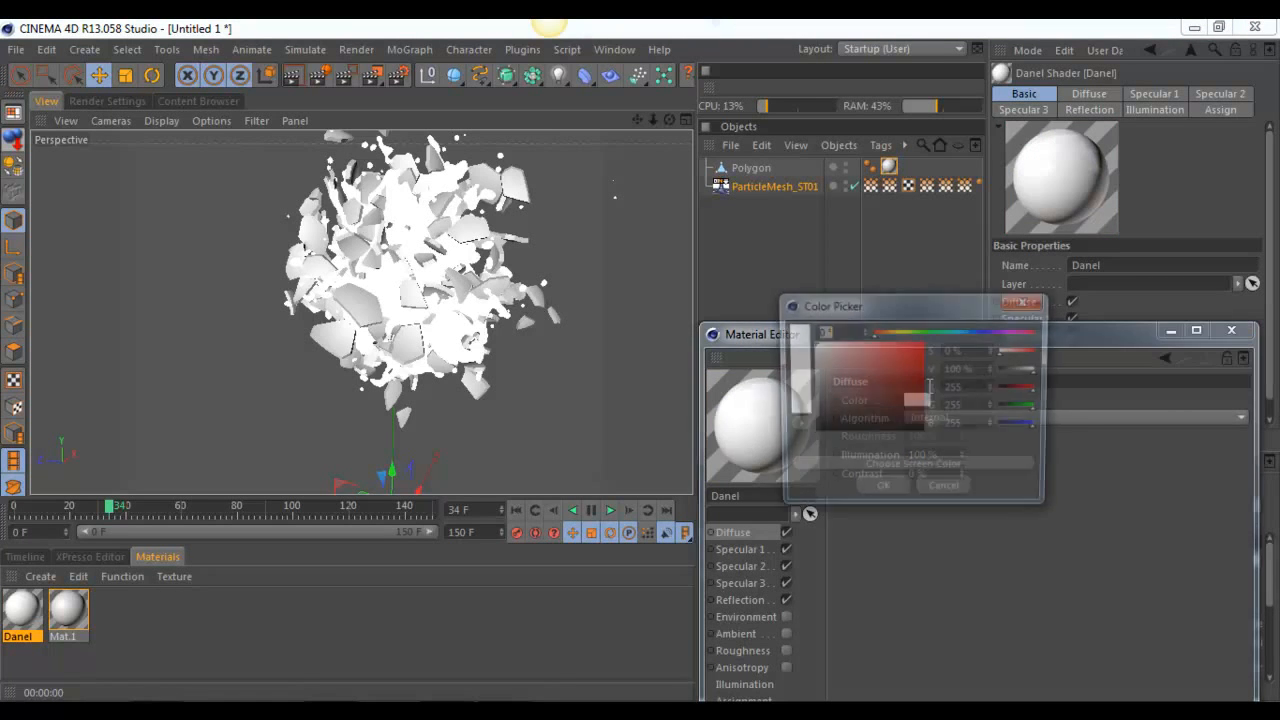
click(1016, 333)
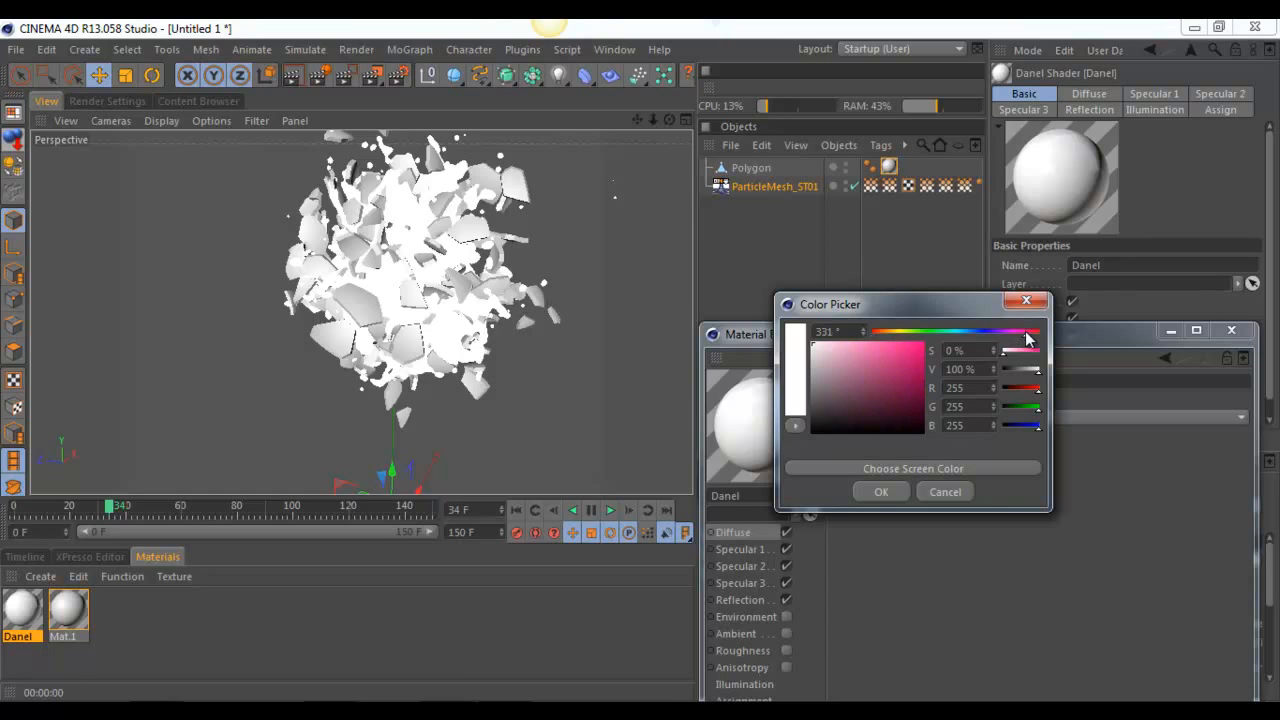
mouse_move(880, 358)
mouse_down()
mouse_move(871, 366)
mouse_move(959, 300)
mouse_up()
drag(909, 356, 905, 326)
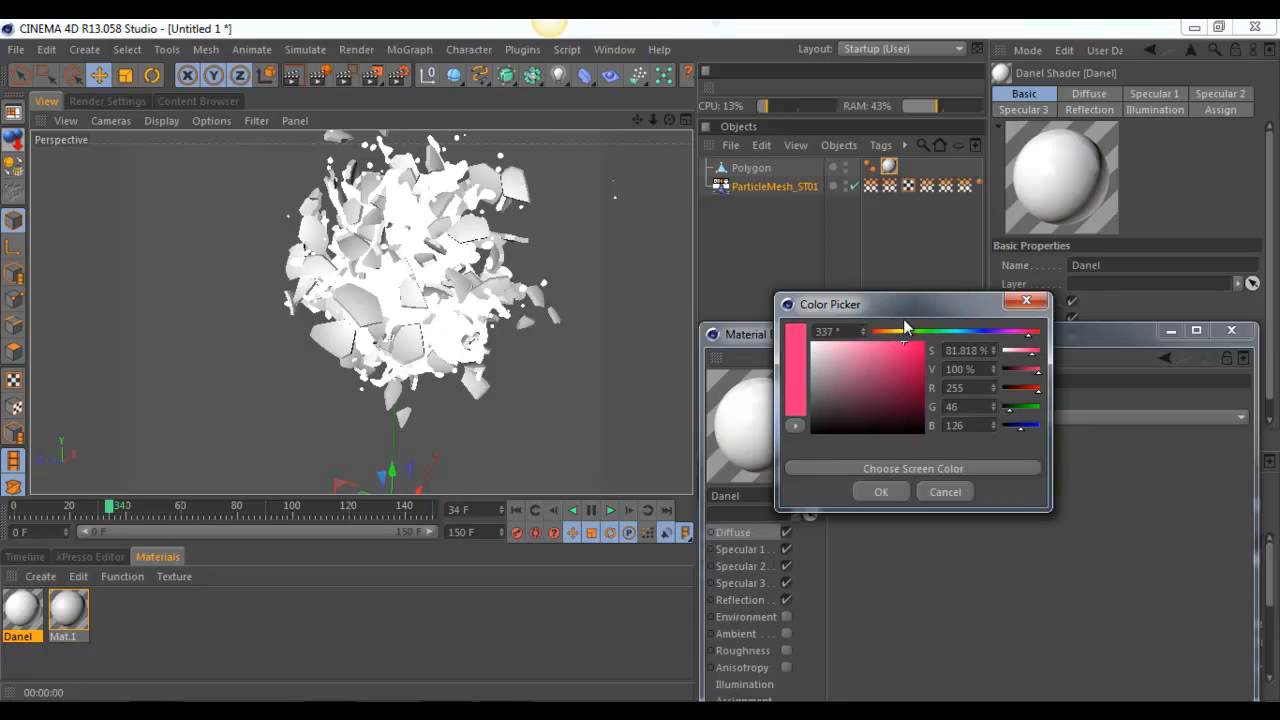
click(881, 491)
Step: Apply the pink Danel material to the ParticleMesh_ST01 fluid, render a viewport preview and close the material editor
drag(771, 429, 760, 186)
click(745, 215)
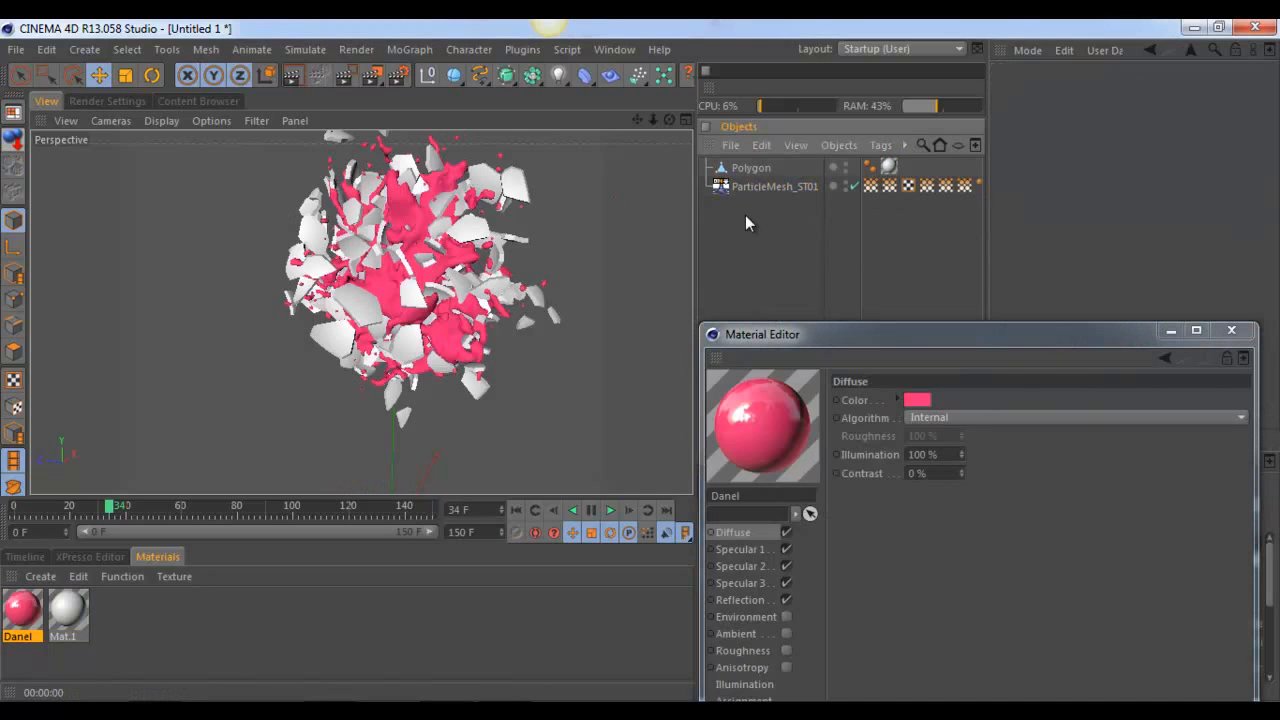
click(292, 80)
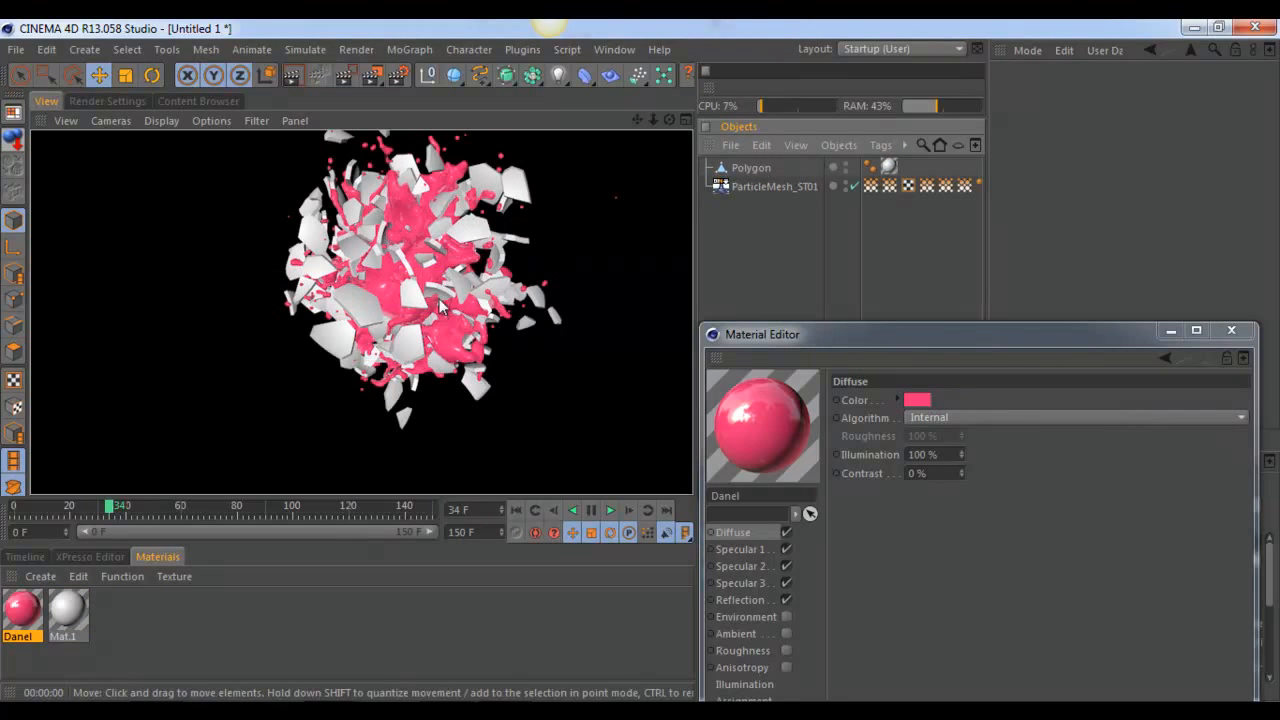
click(1220, 336)
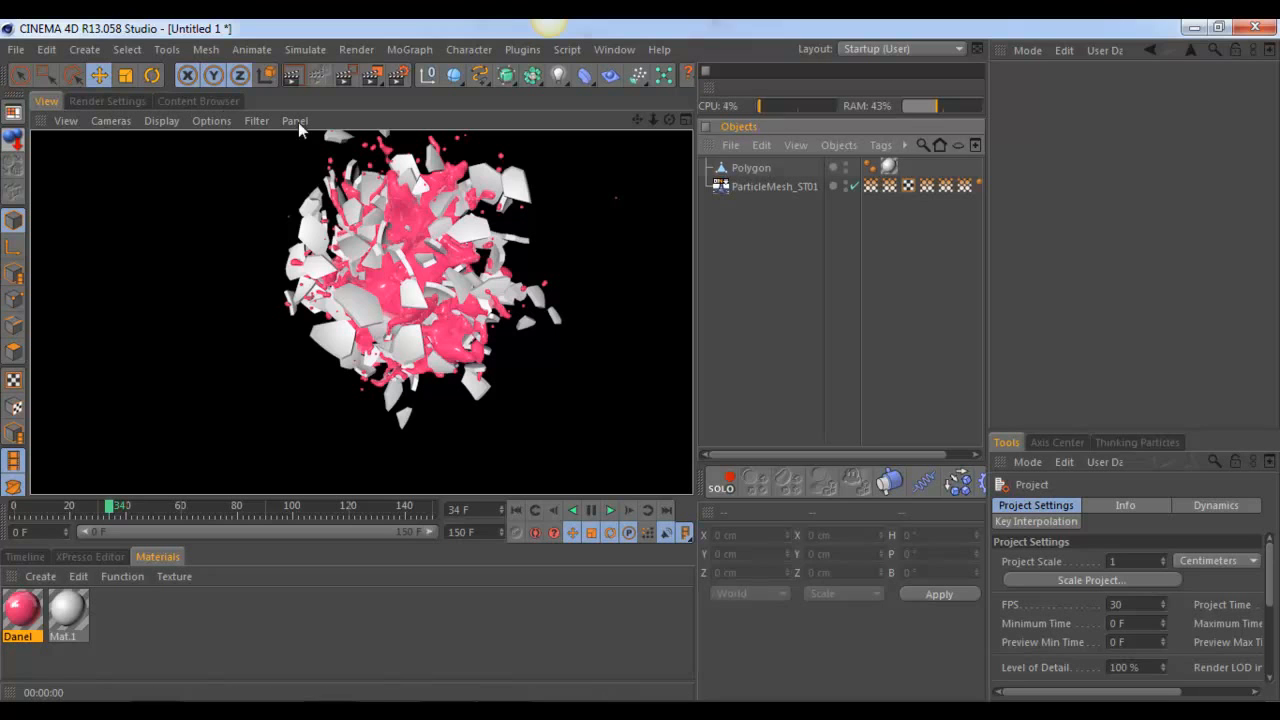
Step: Show the favorite content libraries as a list and find the GSG_HDRI_Studio_Pack folder
click(195, 101)
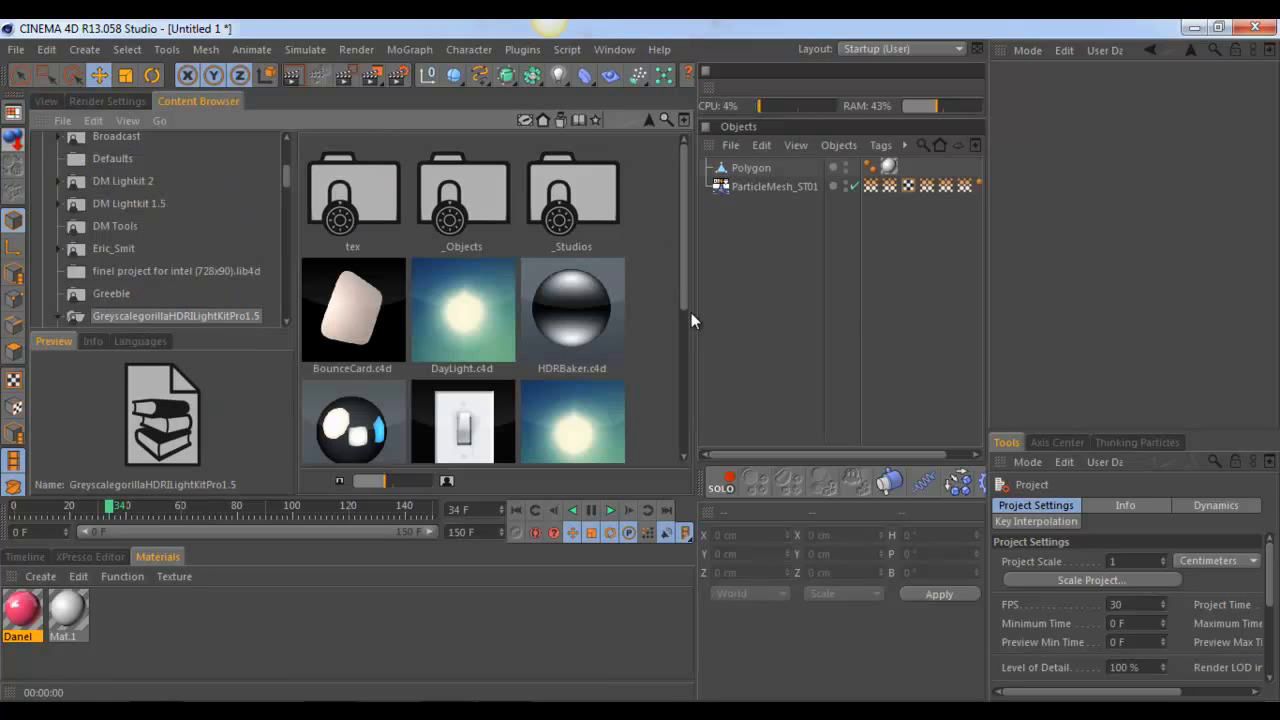
click(600, 118)
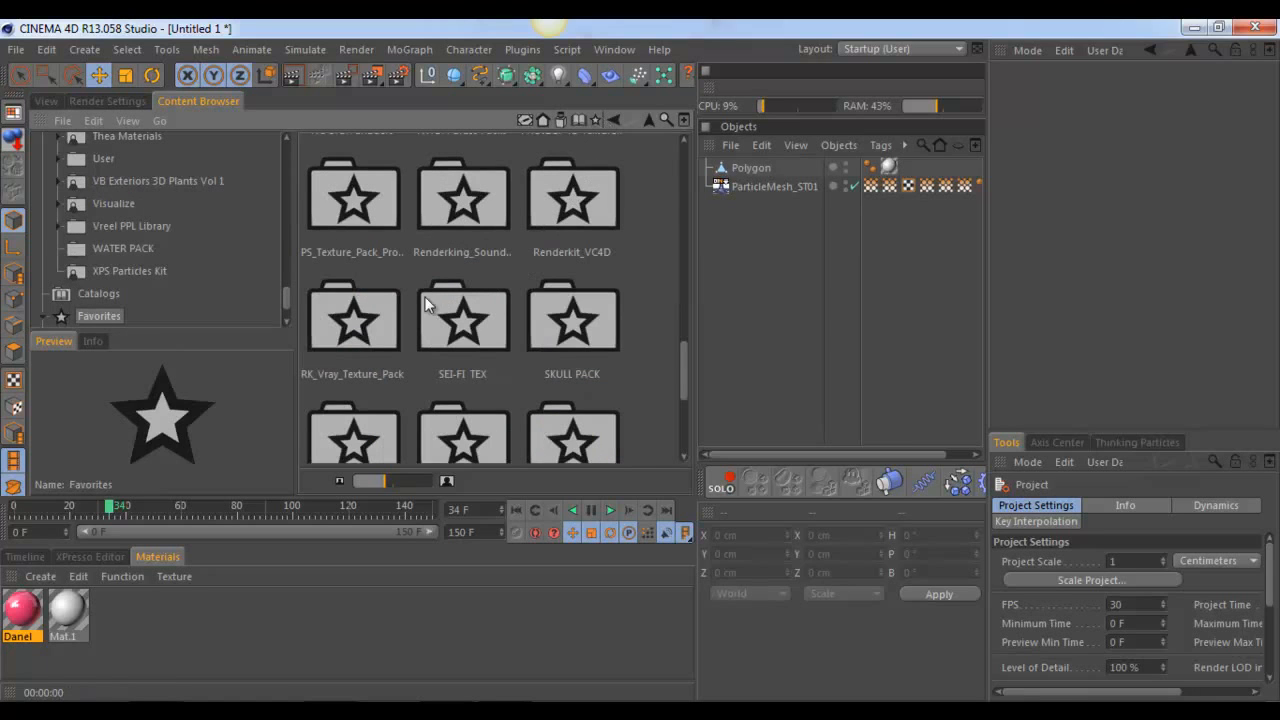
right_click(680, 254)
mouse_move(694, 281)
click(804, 303)
scroll(389, 238, up, 10)
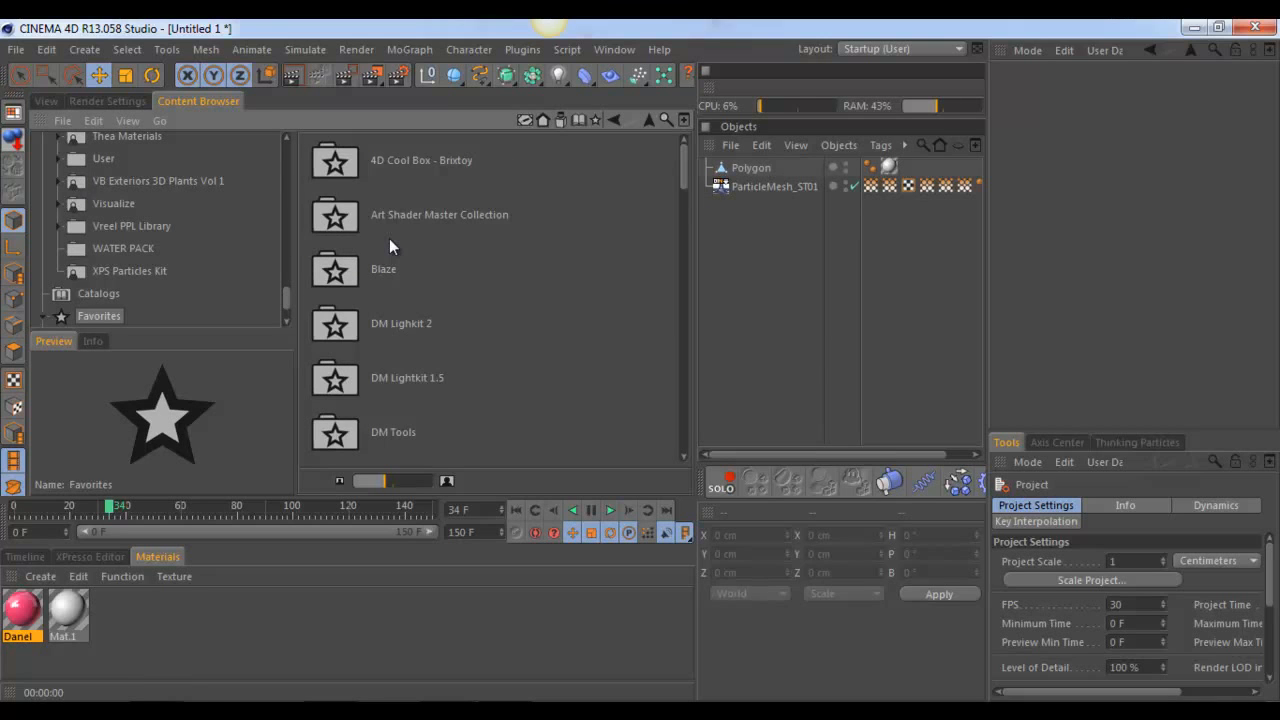
drag(684, 155, 684, 188)
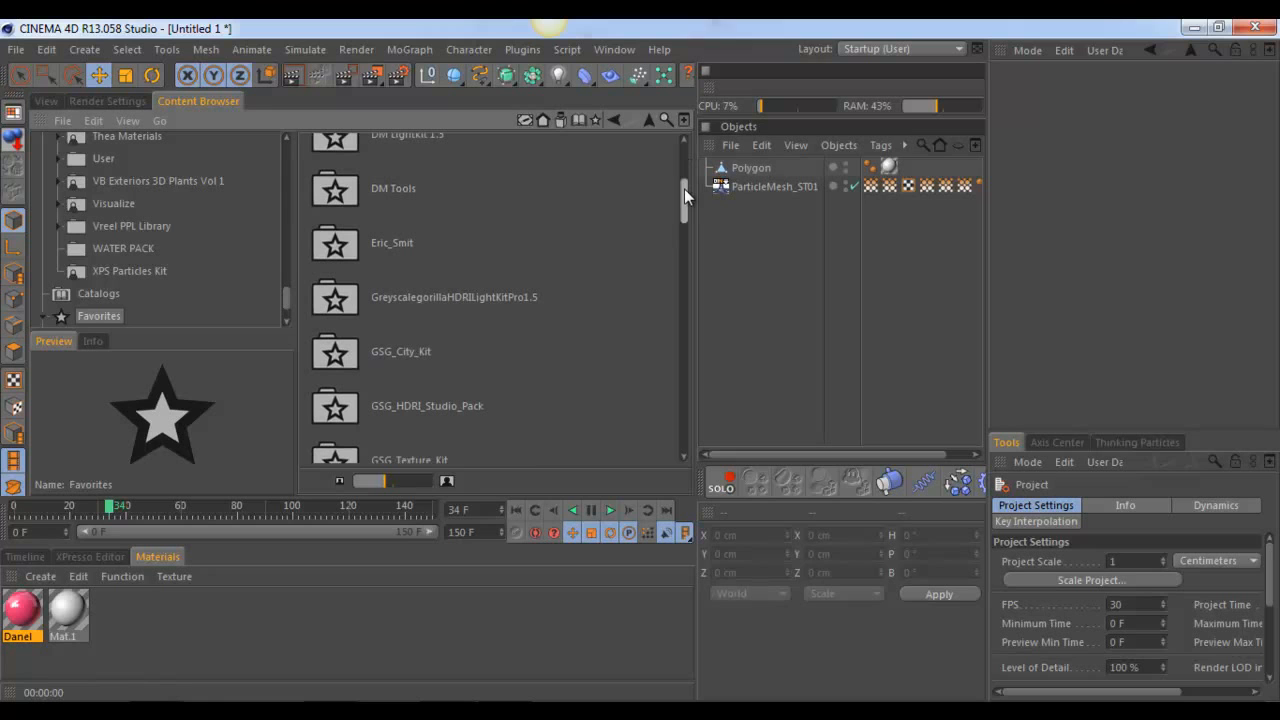
Step: Add HDRStudioRig.c4d and SeamlessFloor.c4d from the GSG_HDRI_Studio_Pack library to the scene
double_click(410, 407)
scroll(411, 380, down, 3)
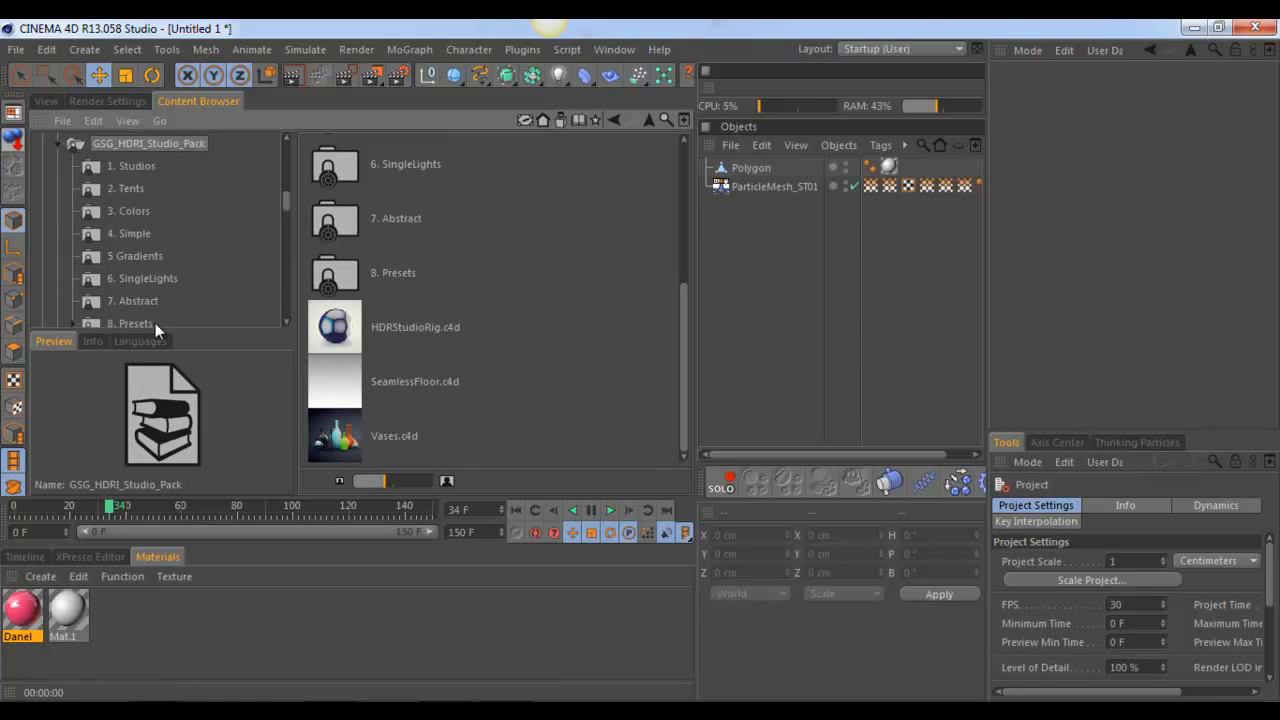
click(333, 334)
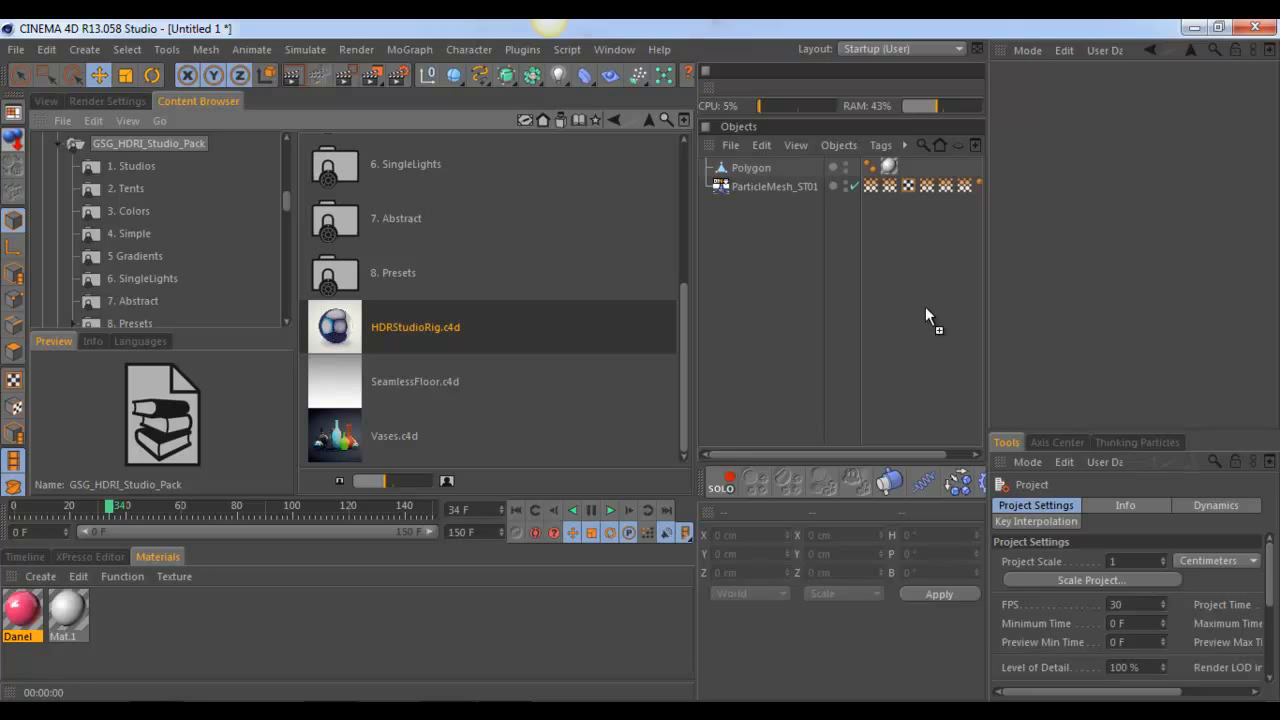
drag(925, 316, 925, 316)
click(491, 374)
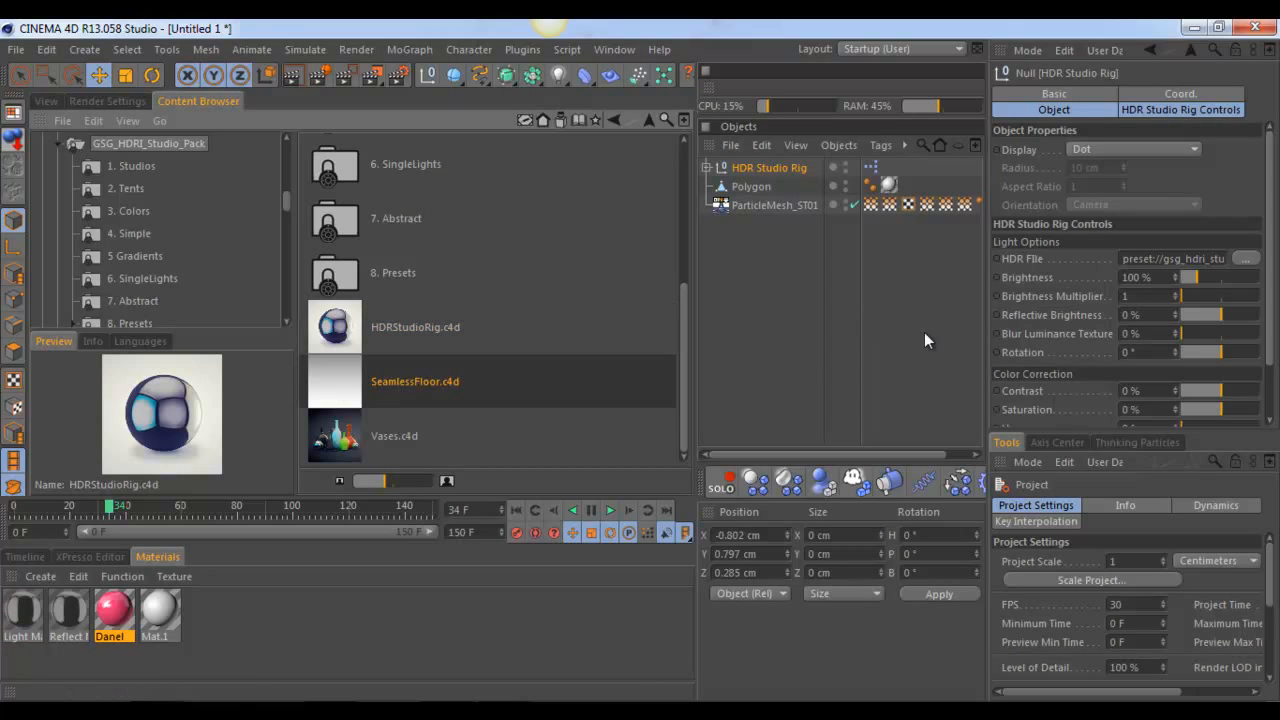
drag(420, 382, 831, 360)
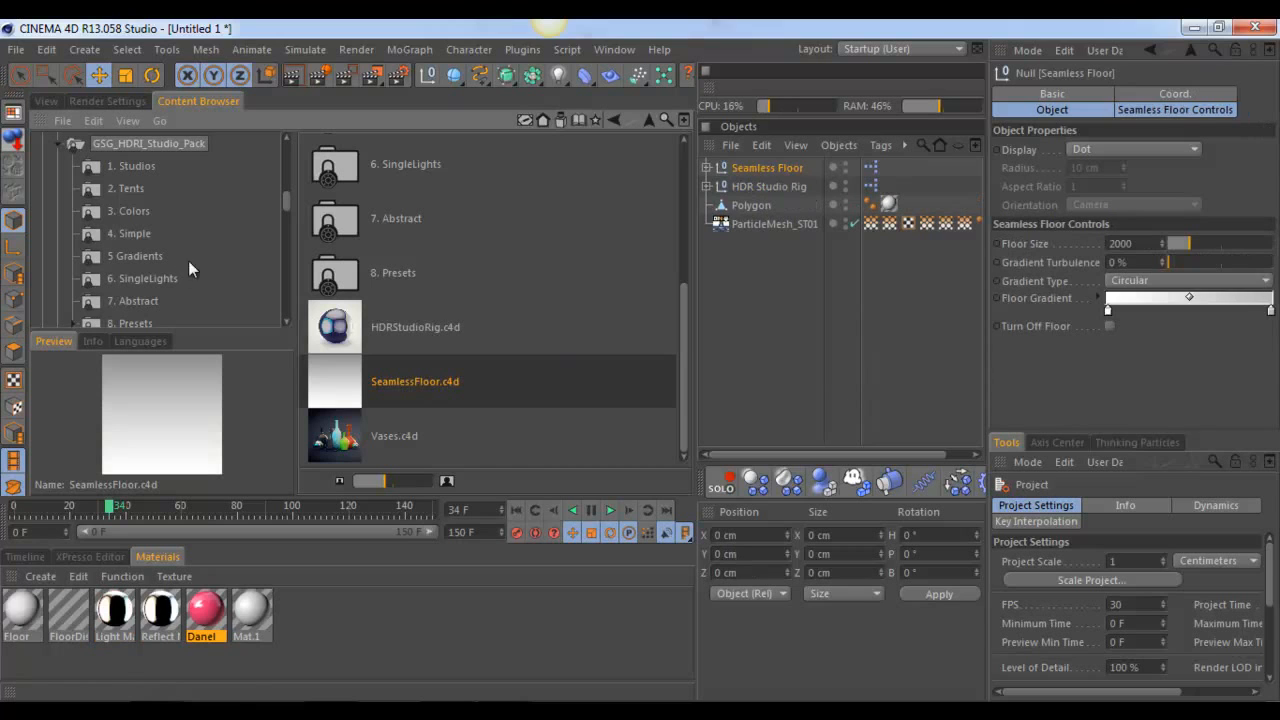
Step: Assign ThreeSoftboxesStudio2.hdr from the Studios folder as the HDR file of the HDR Studio Rig
scroll(444, 312, up, 5)
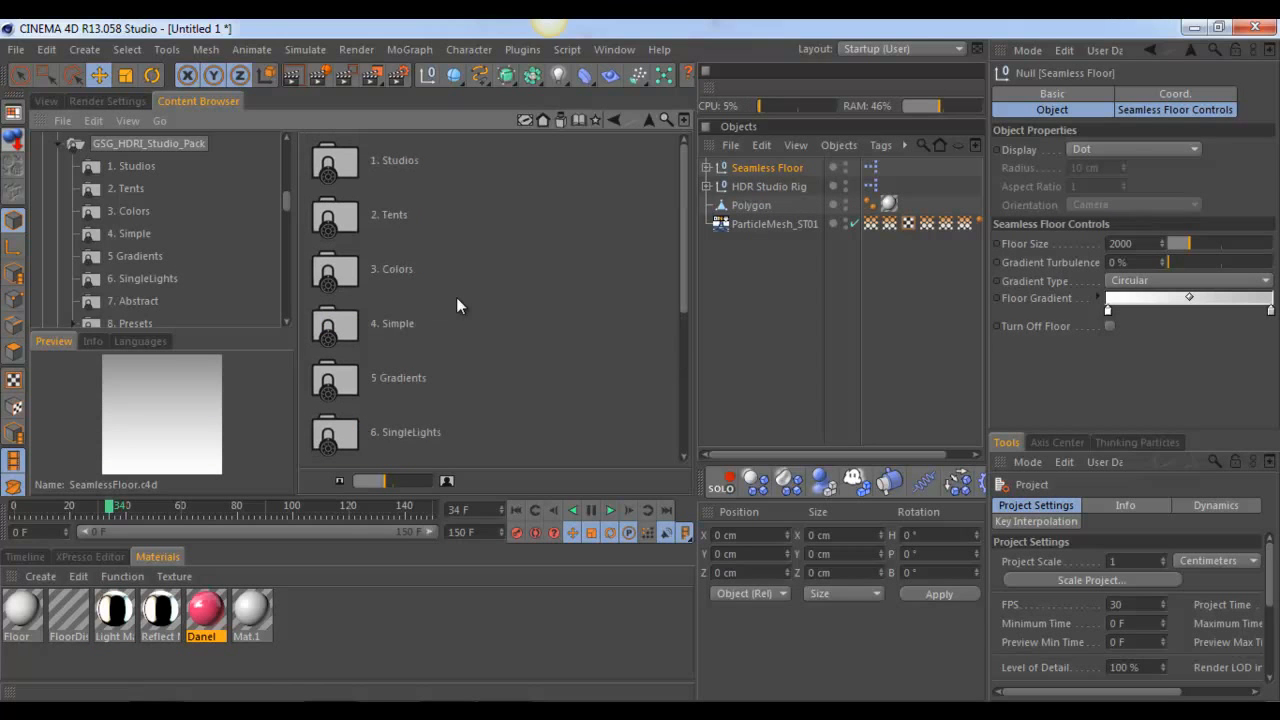
click(727, 186)
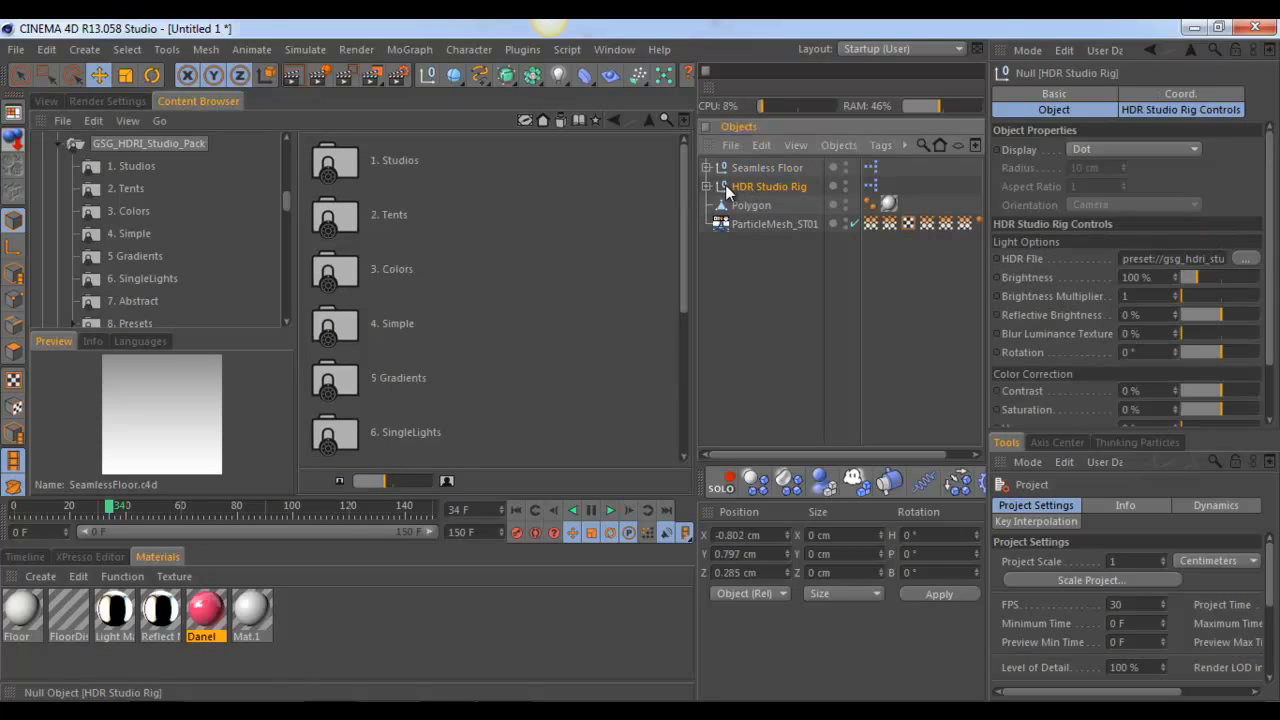
double_click(335, 171)
scroll(379, 432, down, 6)
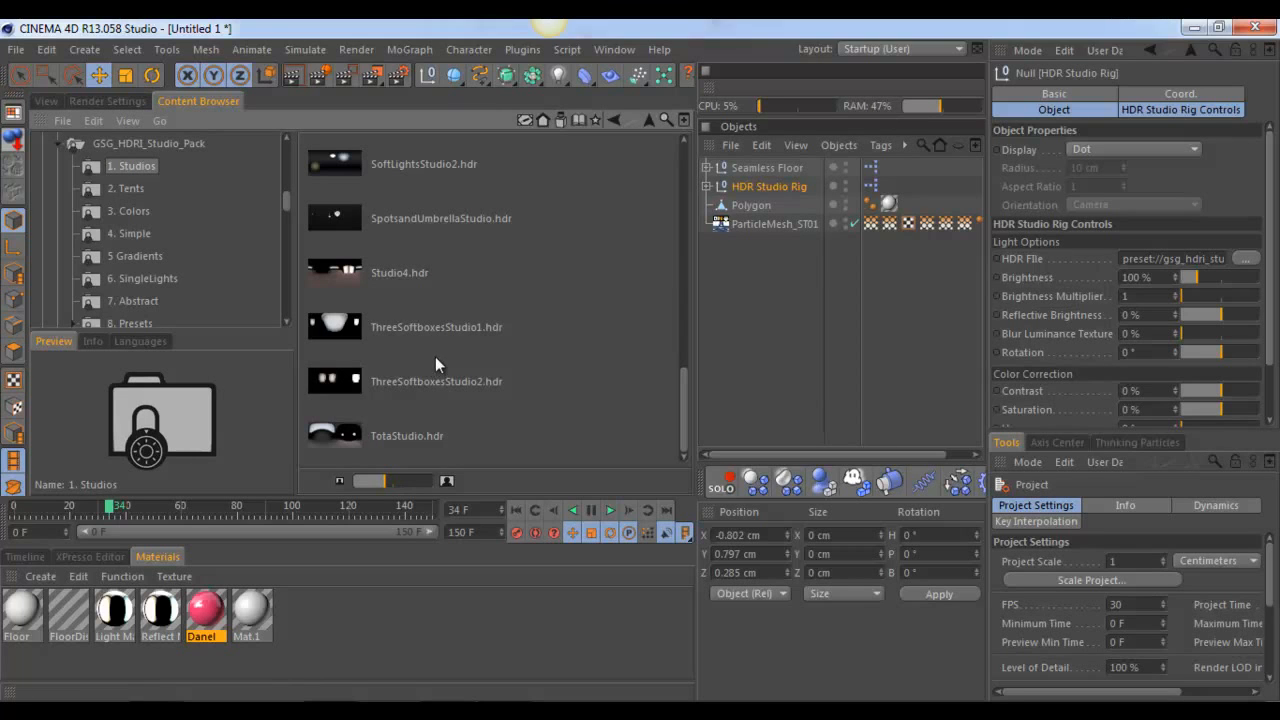
click(352, 385)
drag(1213, 295, 1210, 260)
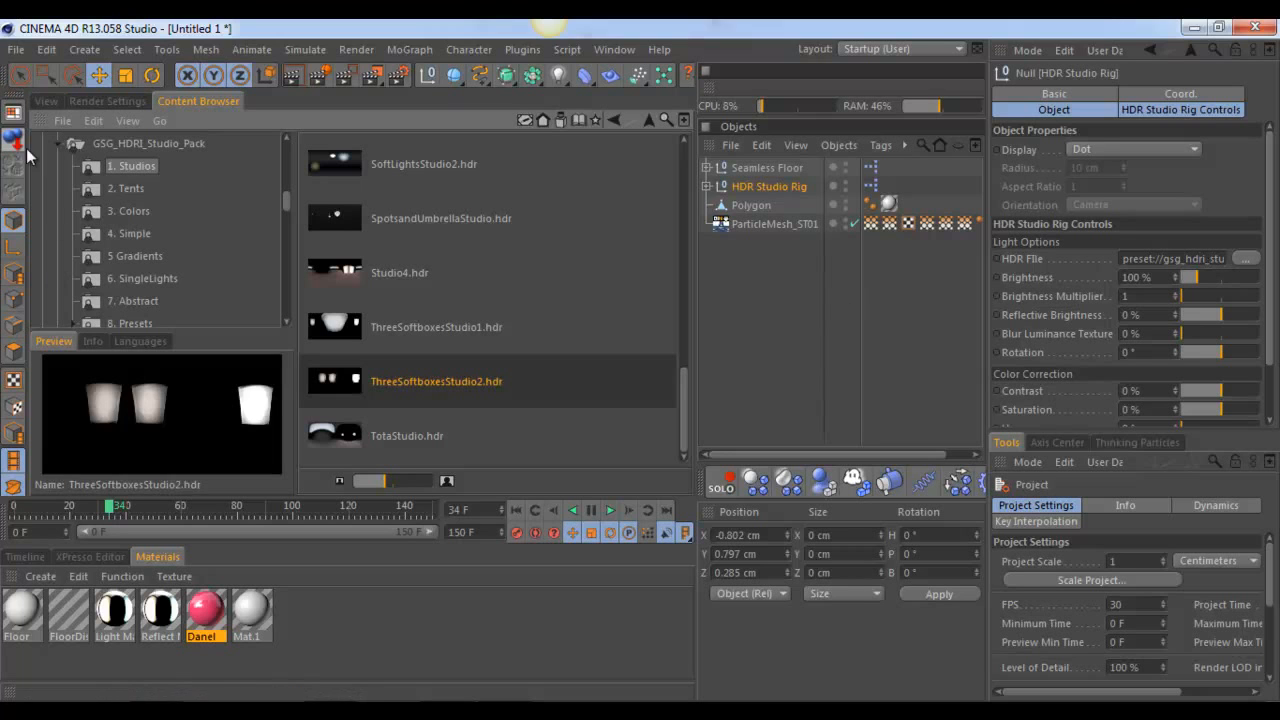
Step: Render a viewport preview of the shattered sphere with the HDR lighting and seamless floor
click(46, 101)
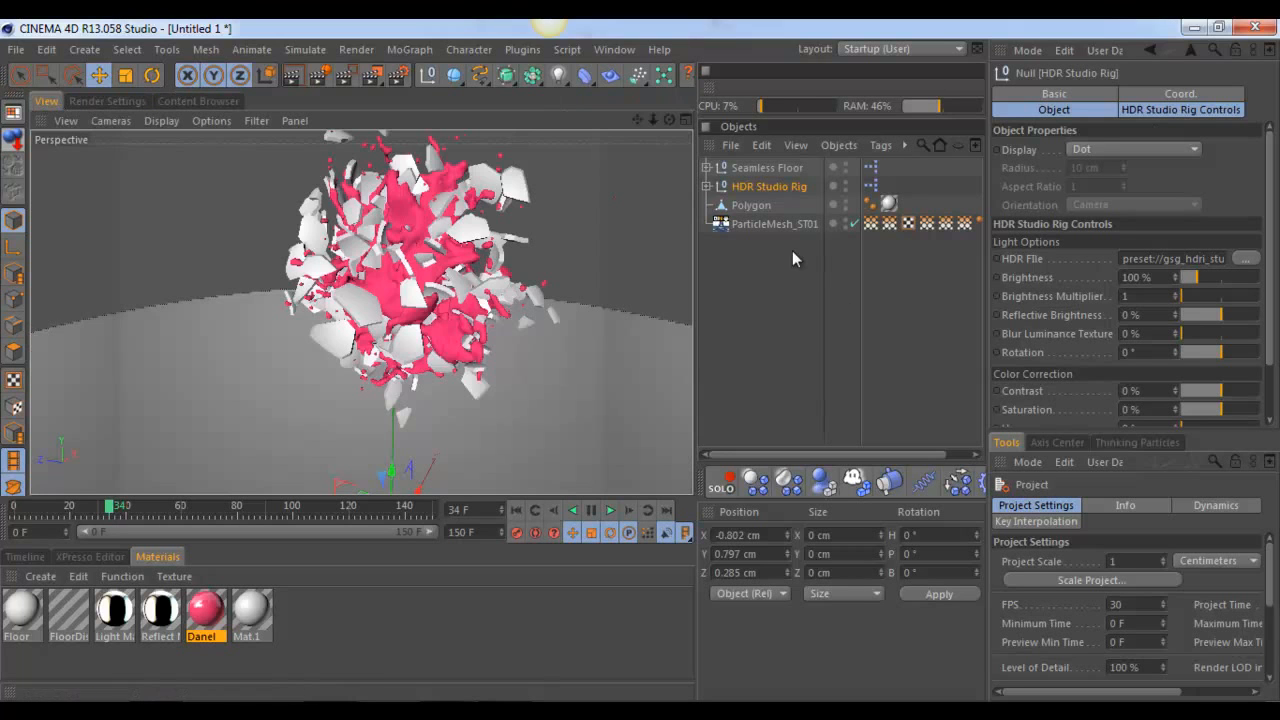
click(823, 343)
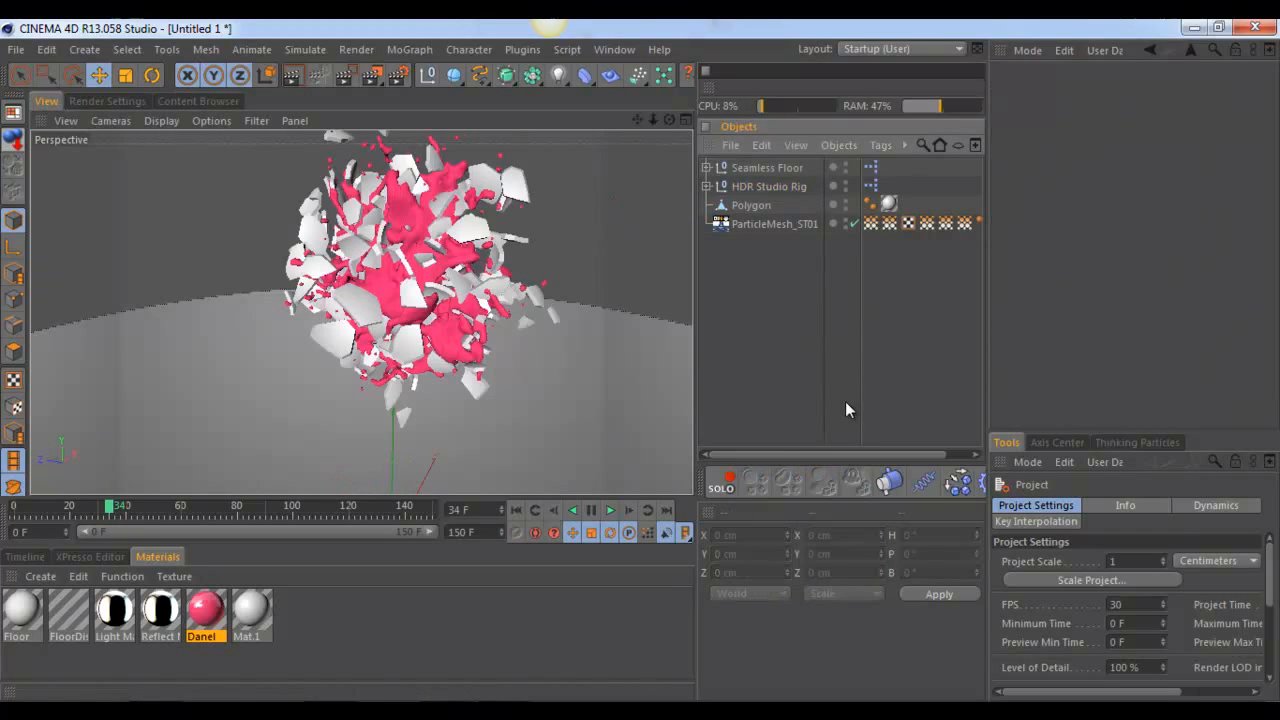
click(293, 76)
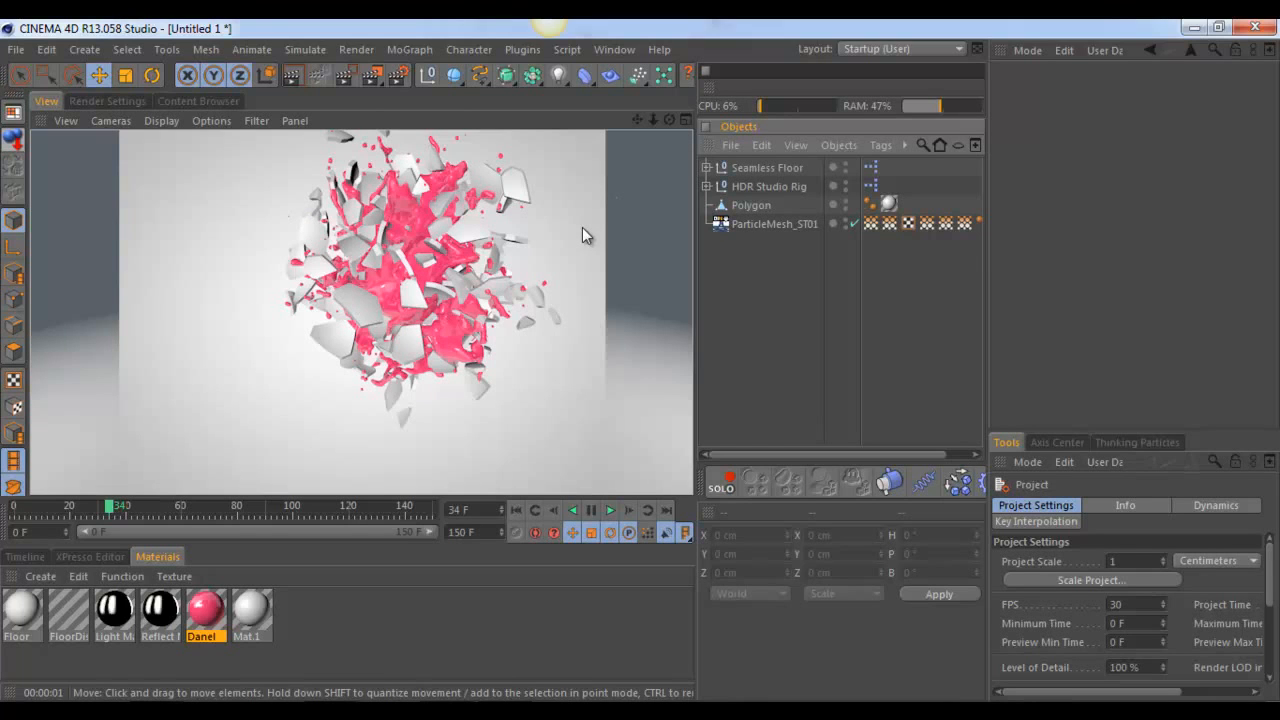
Step: Add two softboxes and a spotlight from the GreyscalegorillaHDRILightKitPro1.5 library to the scene
click(159, 102)
click(594, 121)
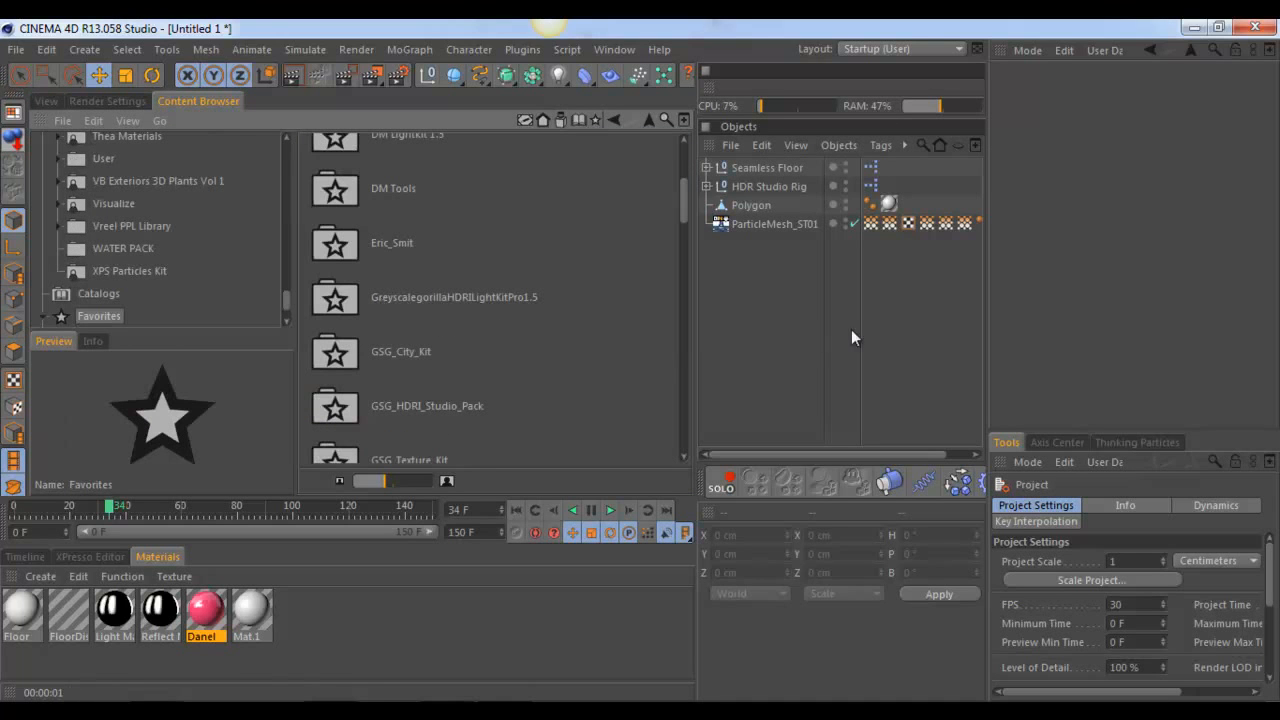
click(432, 295)
double_click(432, 292)
scroll(432, 292, down, 4)
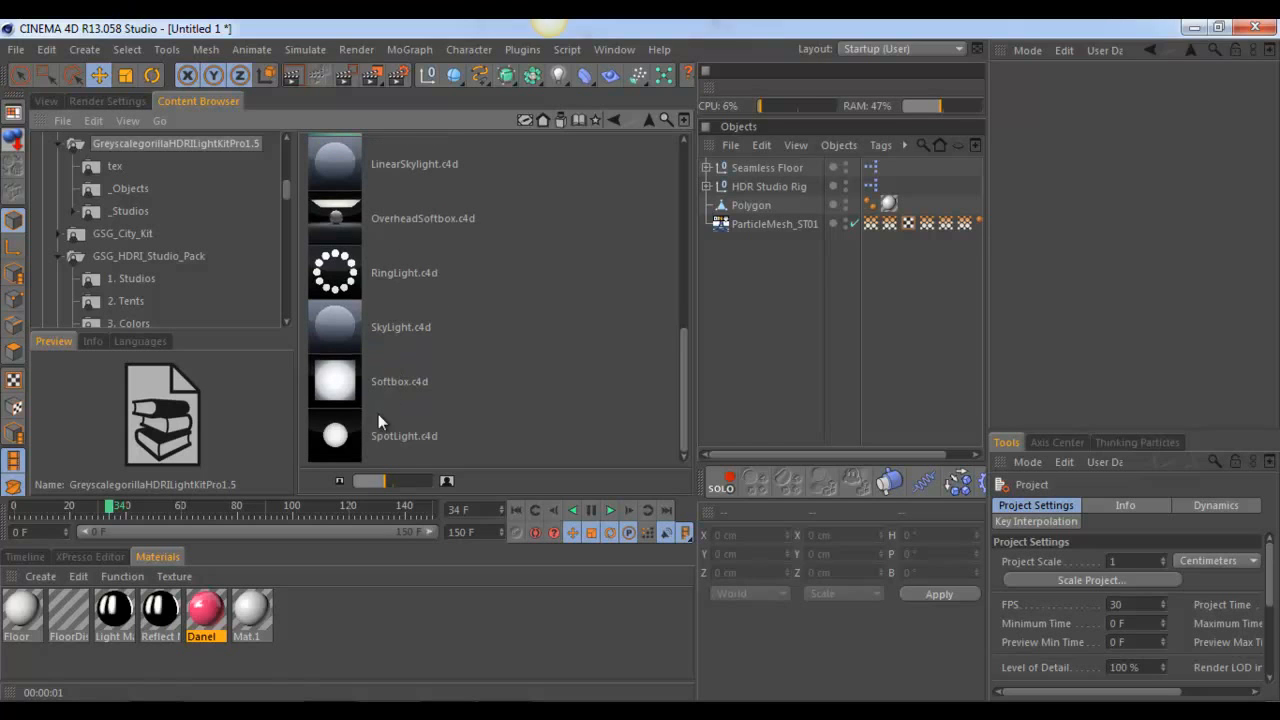
drag(376, 390, 821, 369)
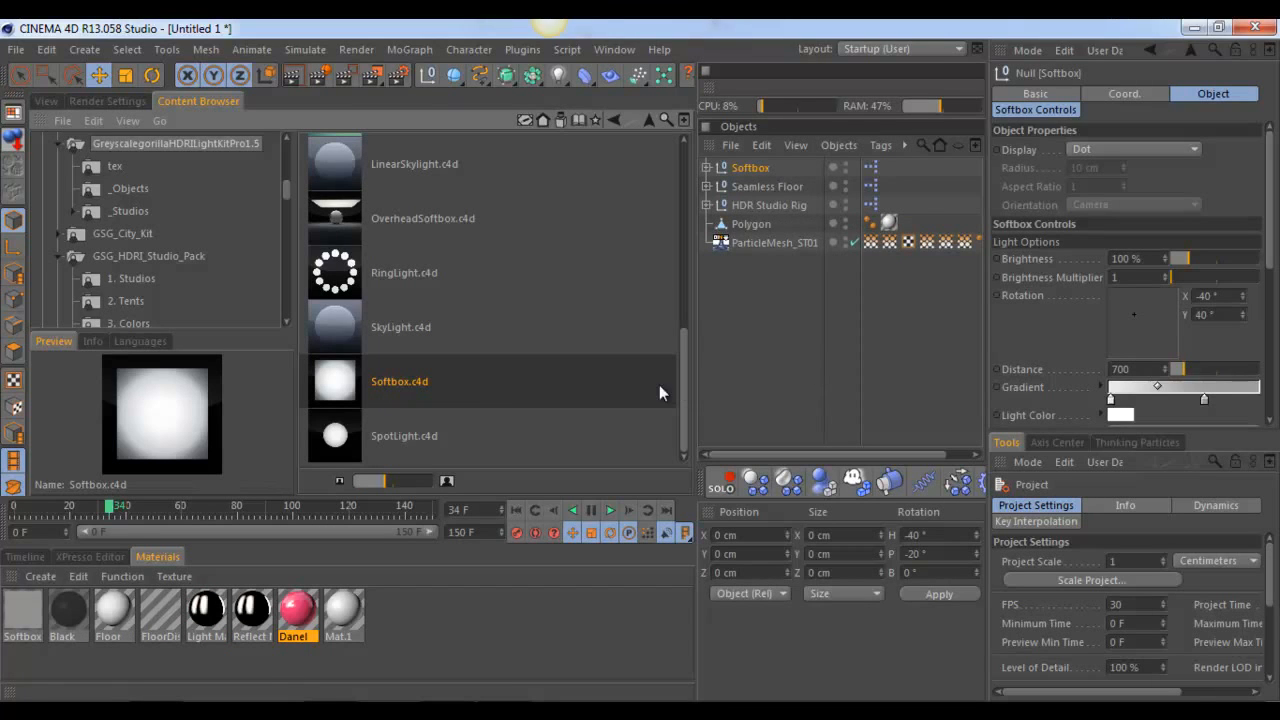
drag(951, 375, 951, 376)
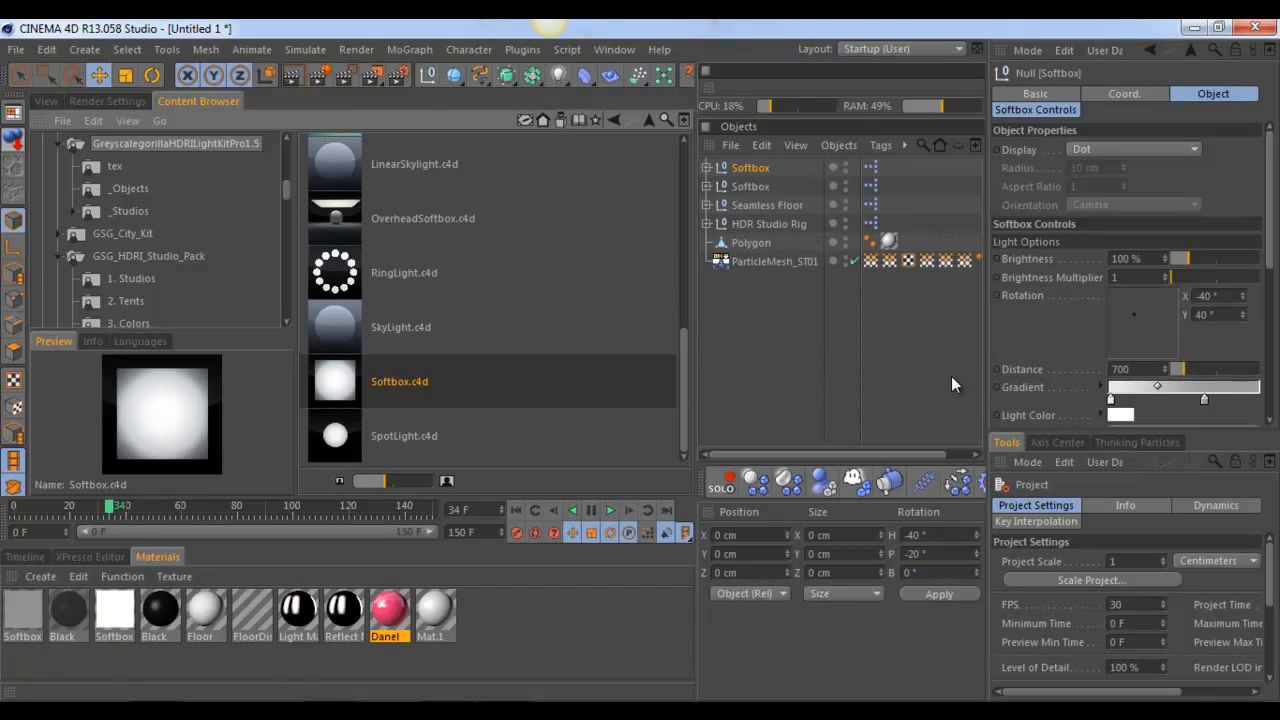
drag(404, 441, 796, 373)
Step: Raise the spotlight and both softboxes together to a Y position of about 568 cm, around the shattered sphere's height
click(46, 101)
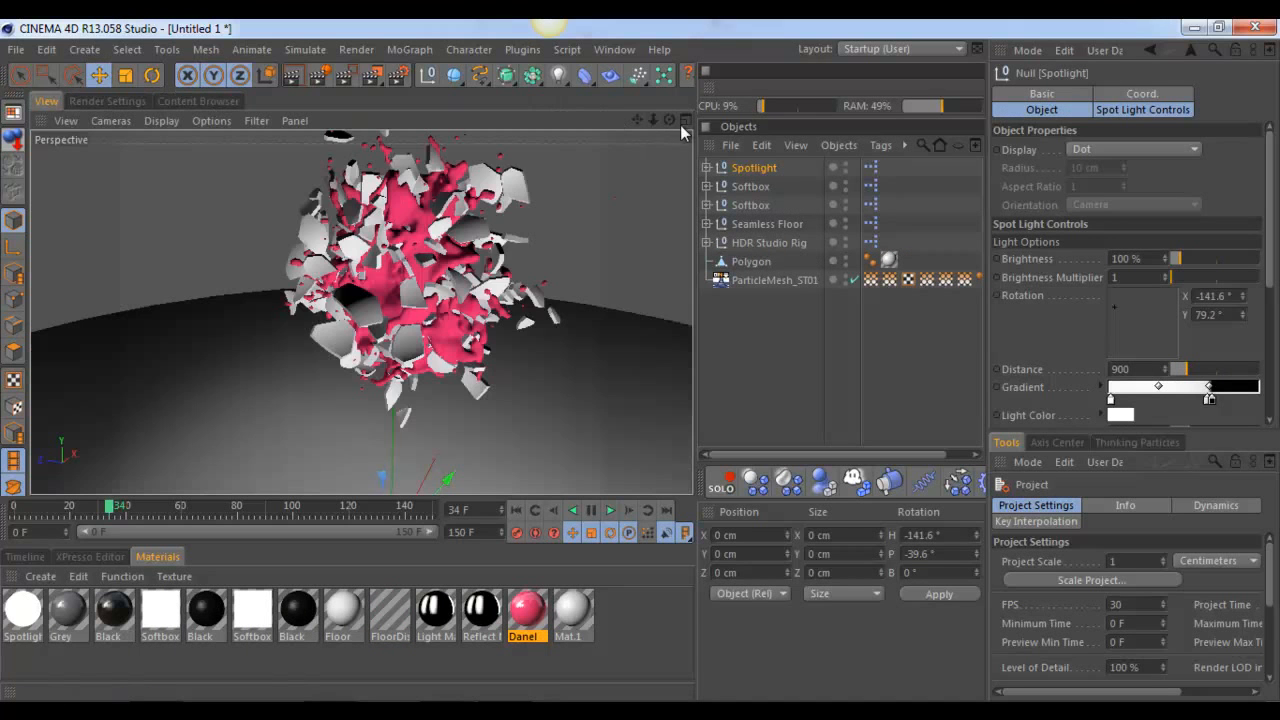
drag(654, 119, 637, 360)
drag(670, 120, 640, 360)
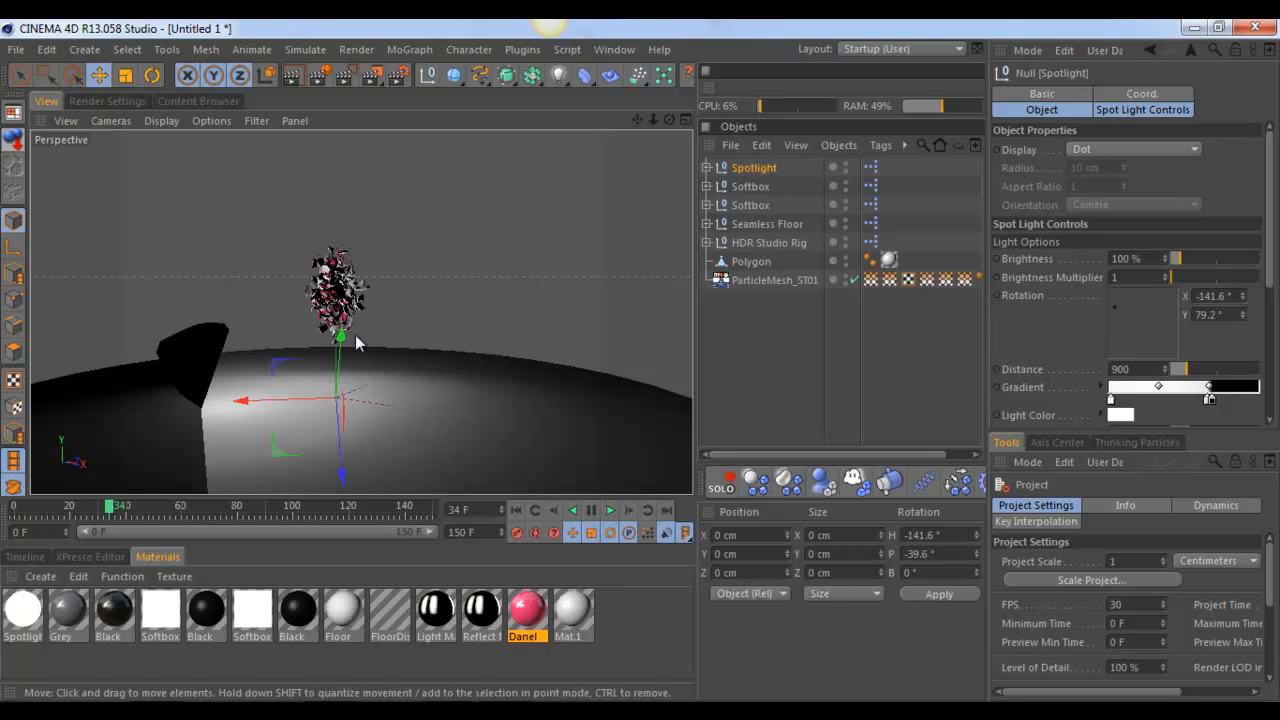
click(750, 186)
shift+click(749, 205)
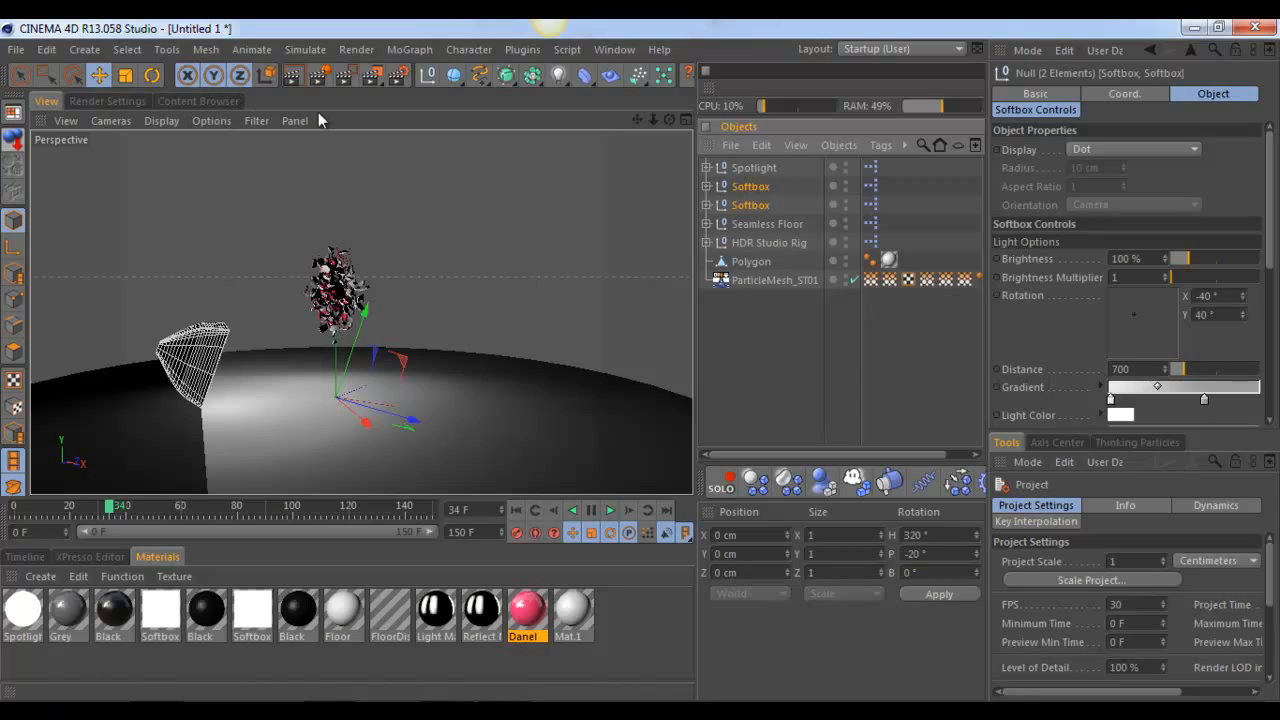
shift+click(754, 168)
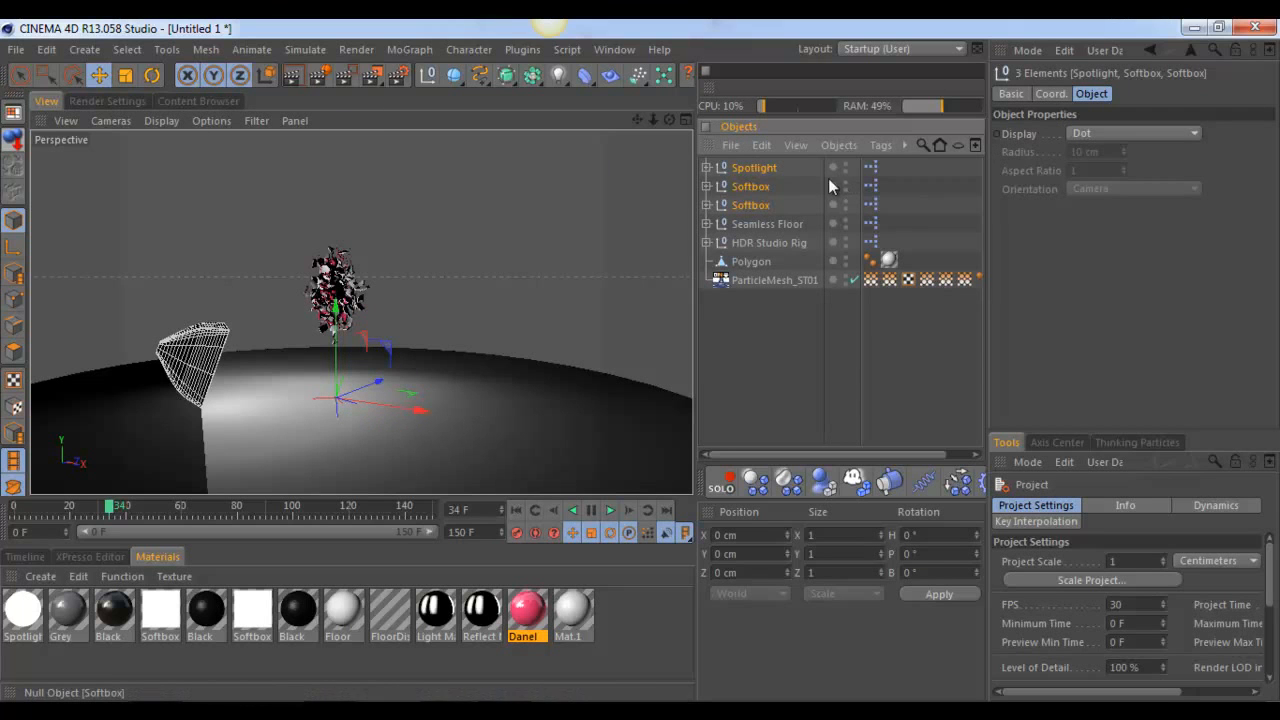
drag(338, 322, 336, 215)
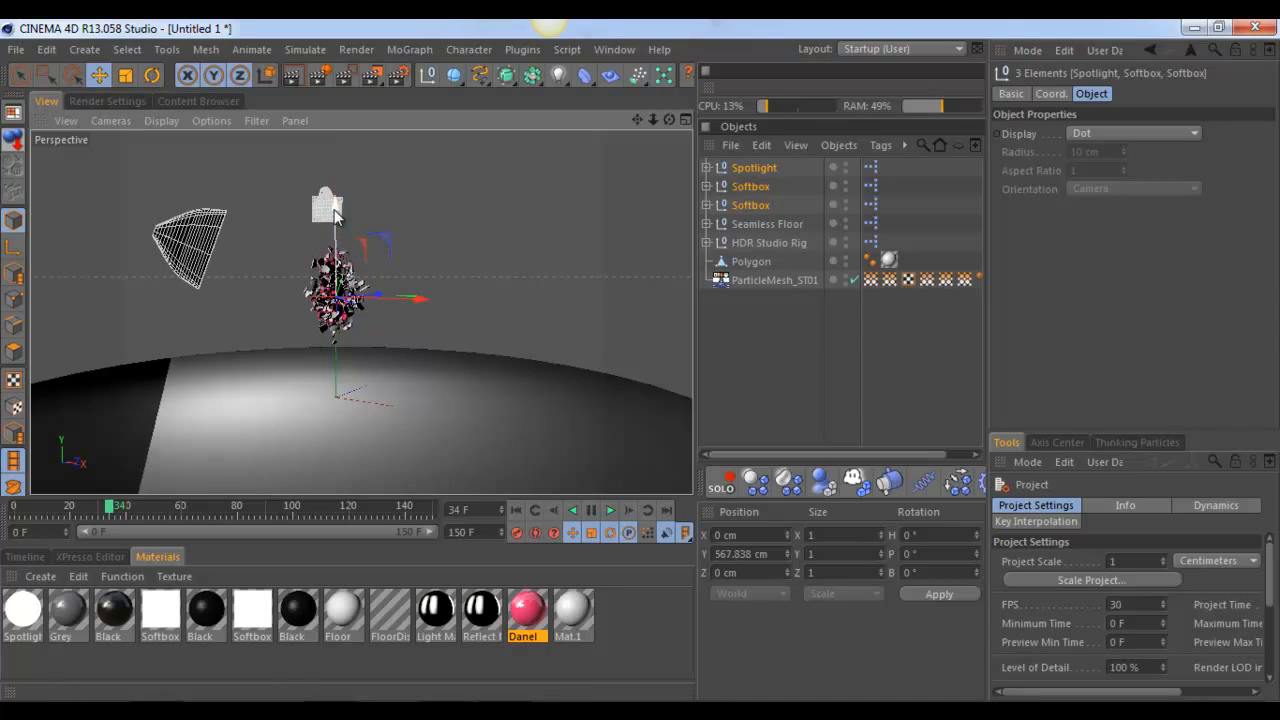
Step: Set the Distance of both softboxes to 1000
click(750, 186)
shift+click(758, 172)
click(751, 188)
shift+click(748, 205)
scroll(1021, 302, down, 5)
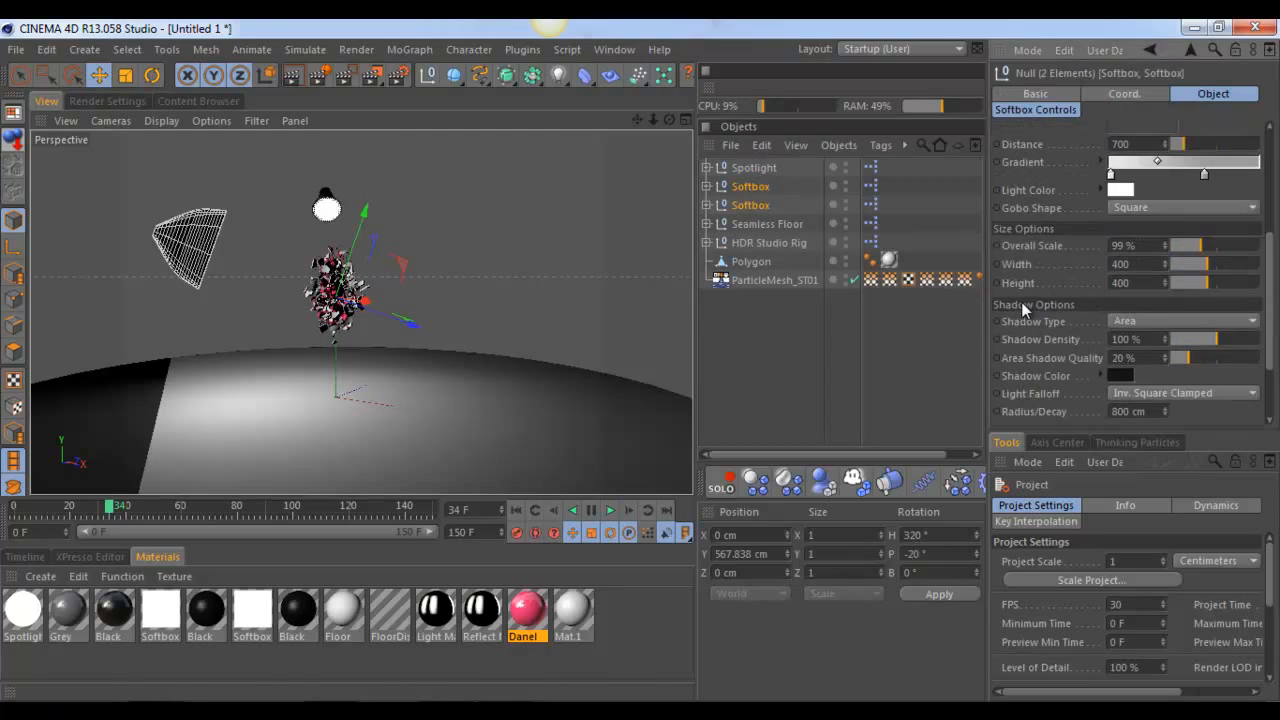
scroll(1046, 300, up, 3)
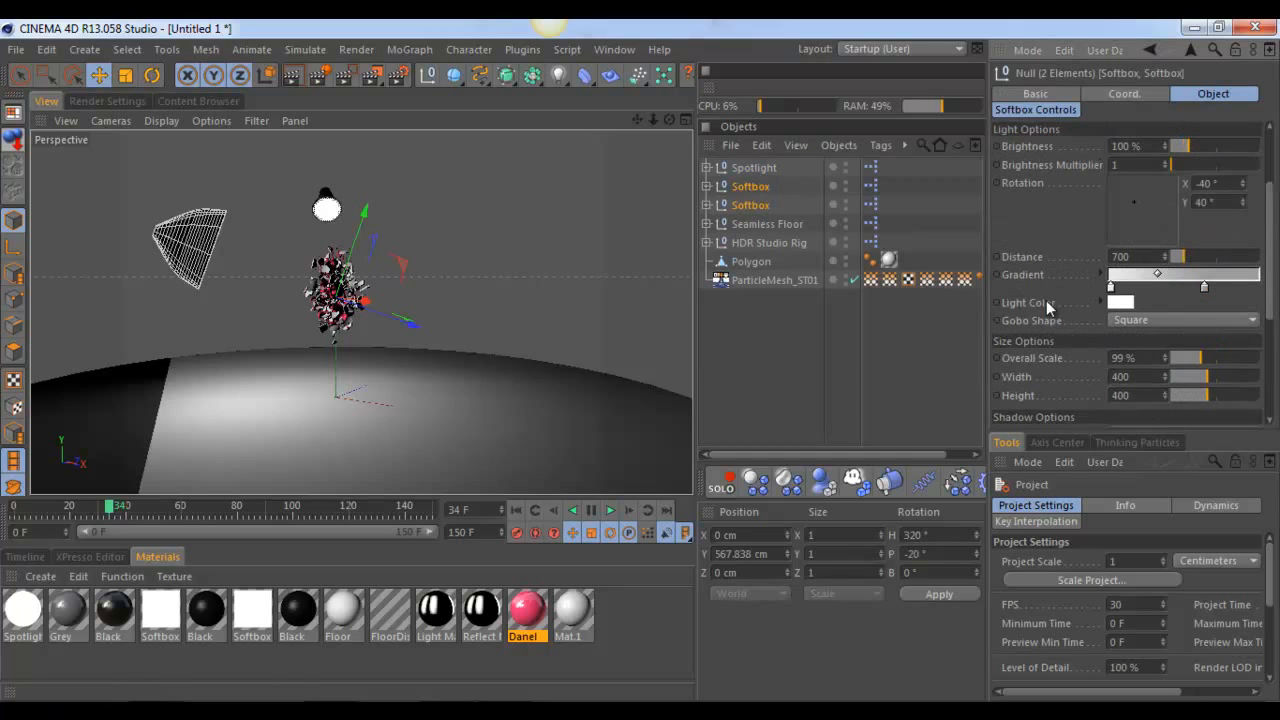
mouse_move(1203, 268)
mouse_down()
mouse_move(1147, 242)
mouse_move(1188, 252)
mouse_up()
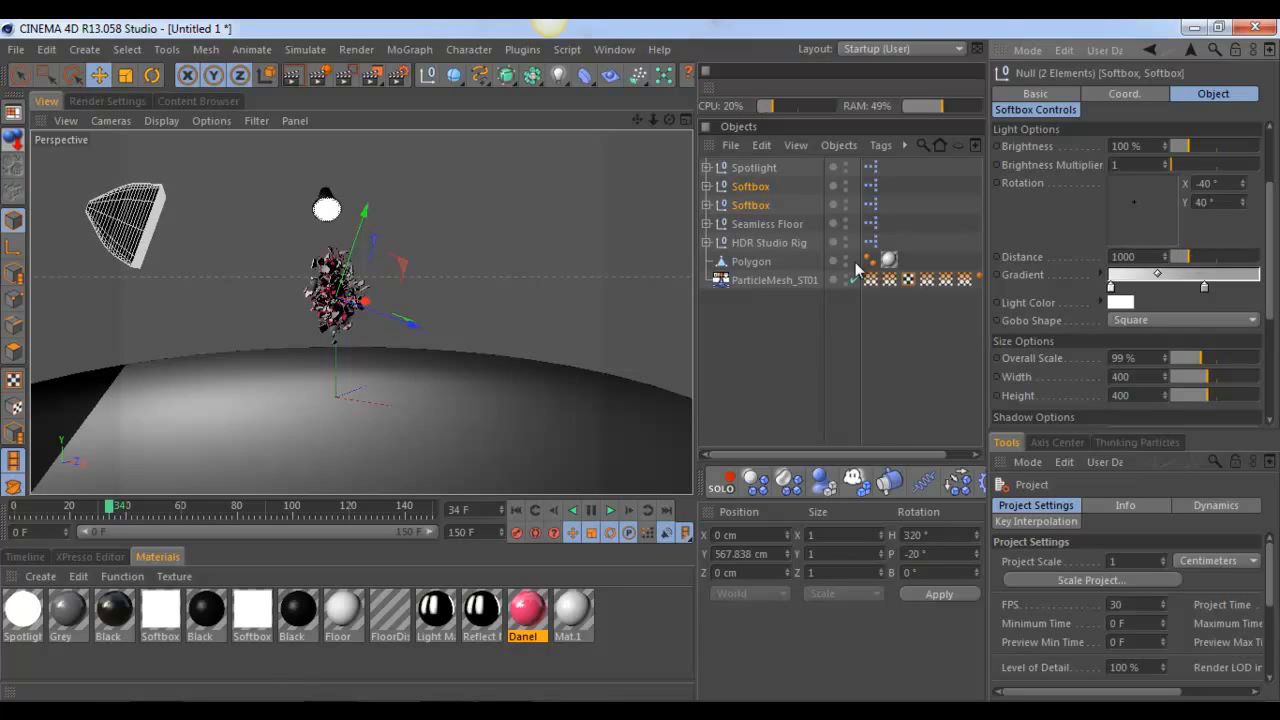
Step: Set the spotlight's Distance to 950
click(754, 169)
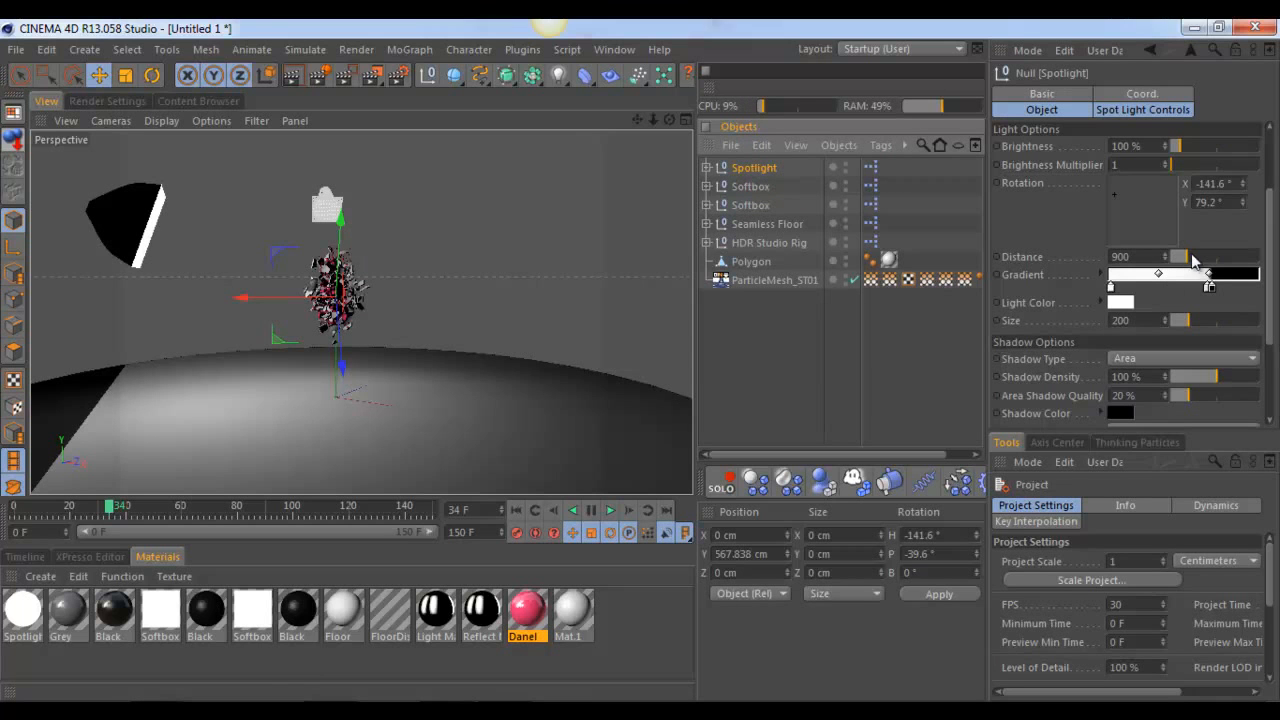
drag(1159, 256, 962, 241)
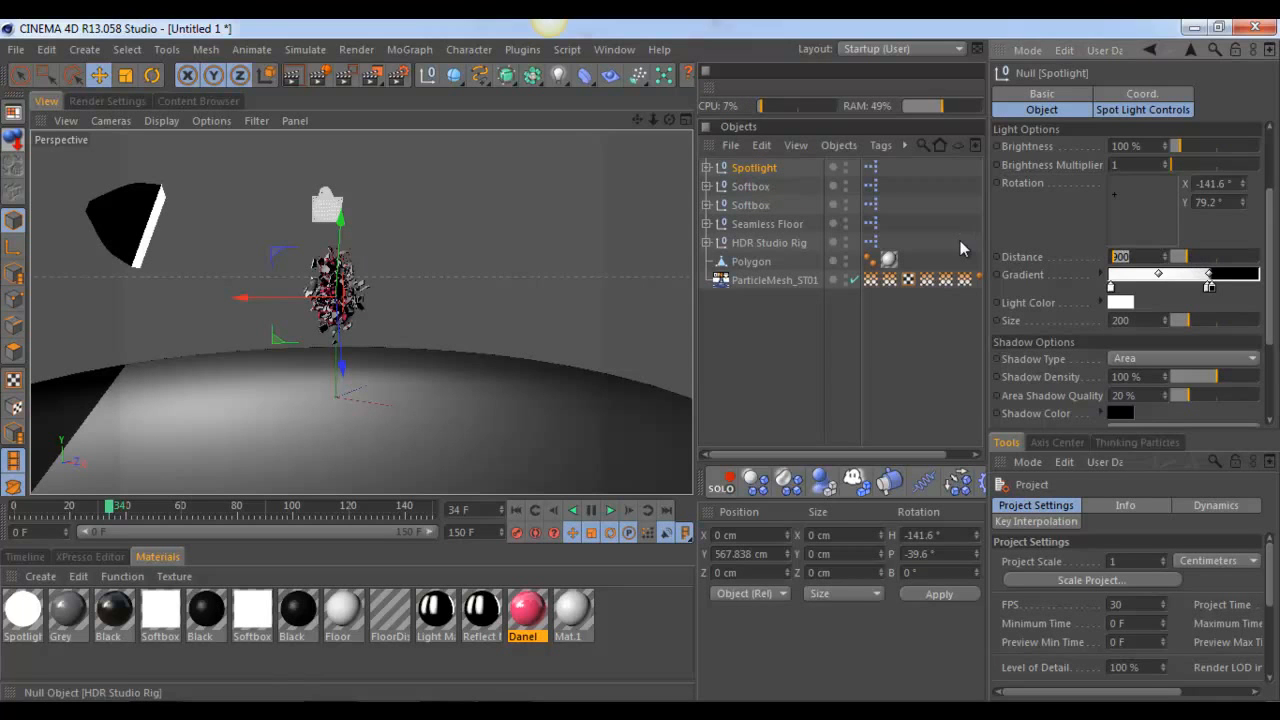
text(950)
key(Return)
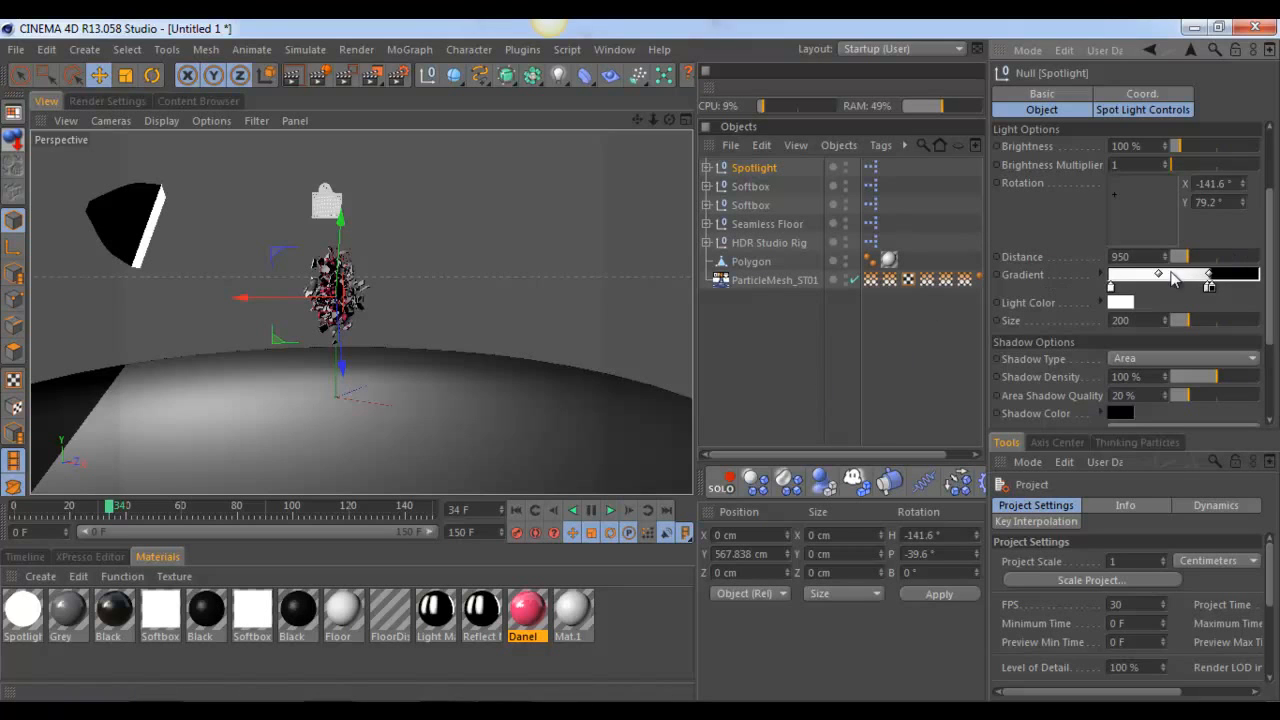
click(762, 344)
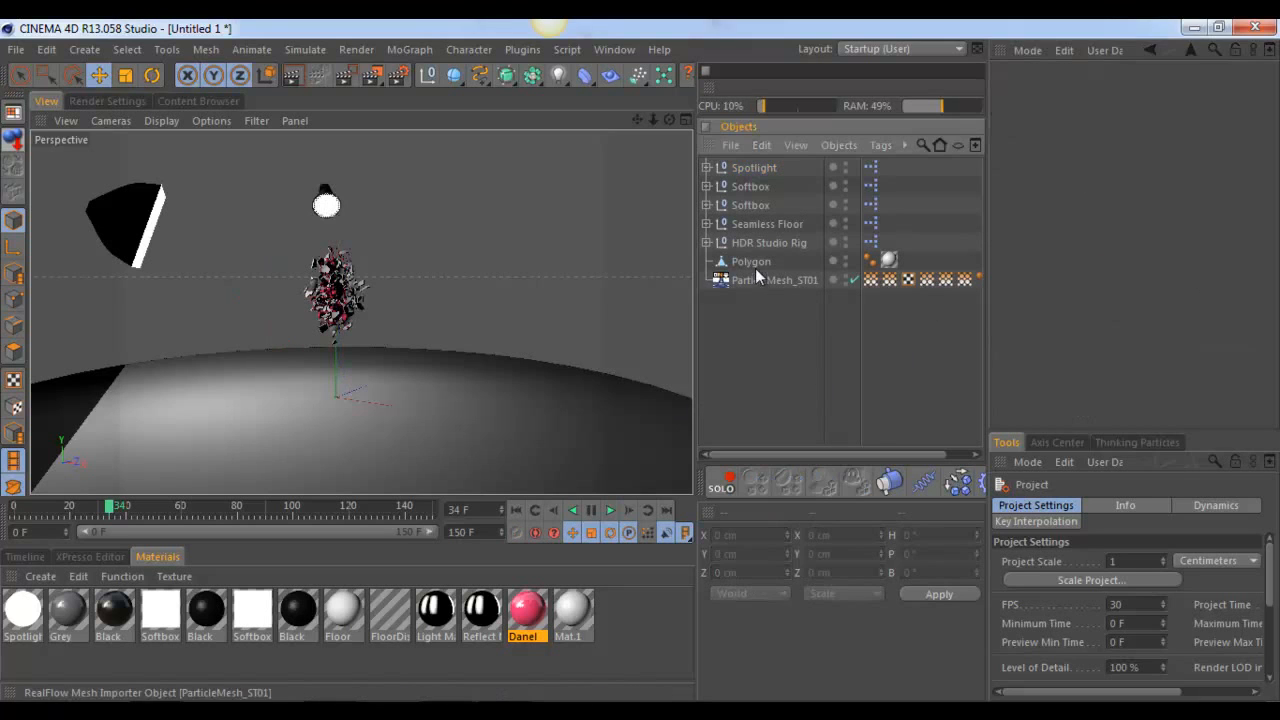
Step: Tint the spotlight's light color a very pale peach
click(762, 170)
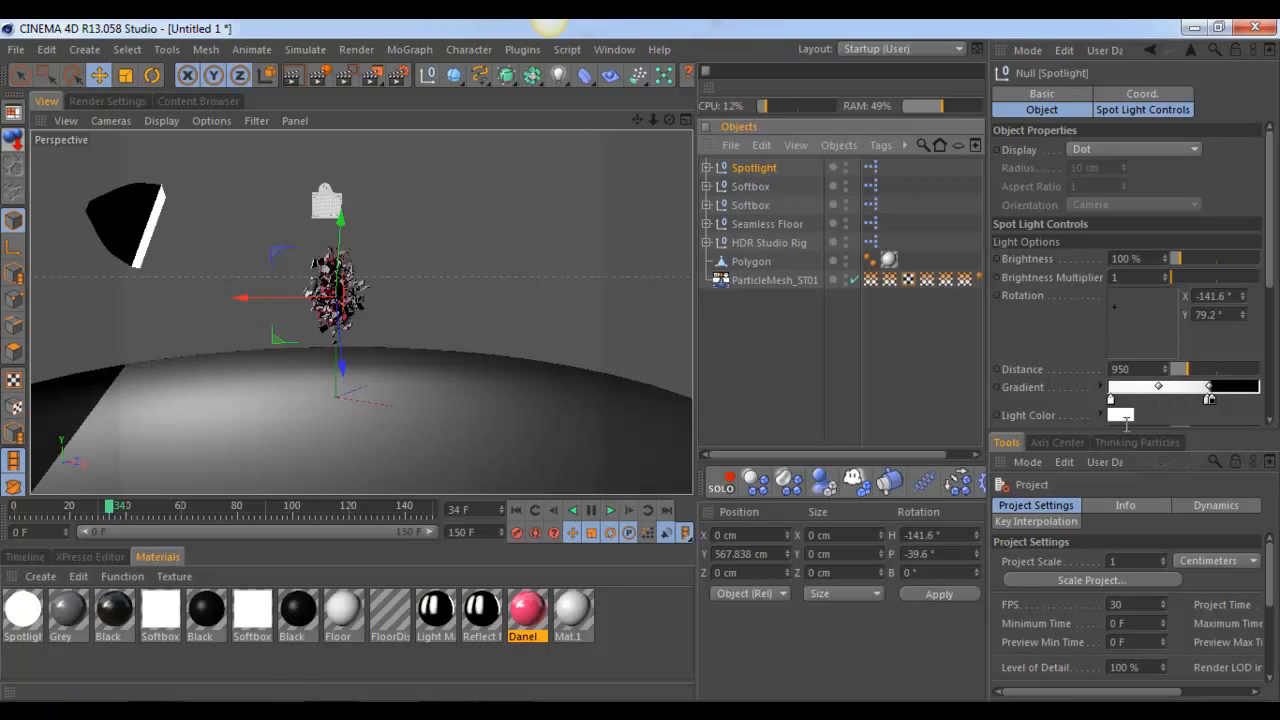
click(1121, 415)
drag(1103, 352, 1087, 352)
drag(1019, 373, 1028, 362)
click(1080, 509)
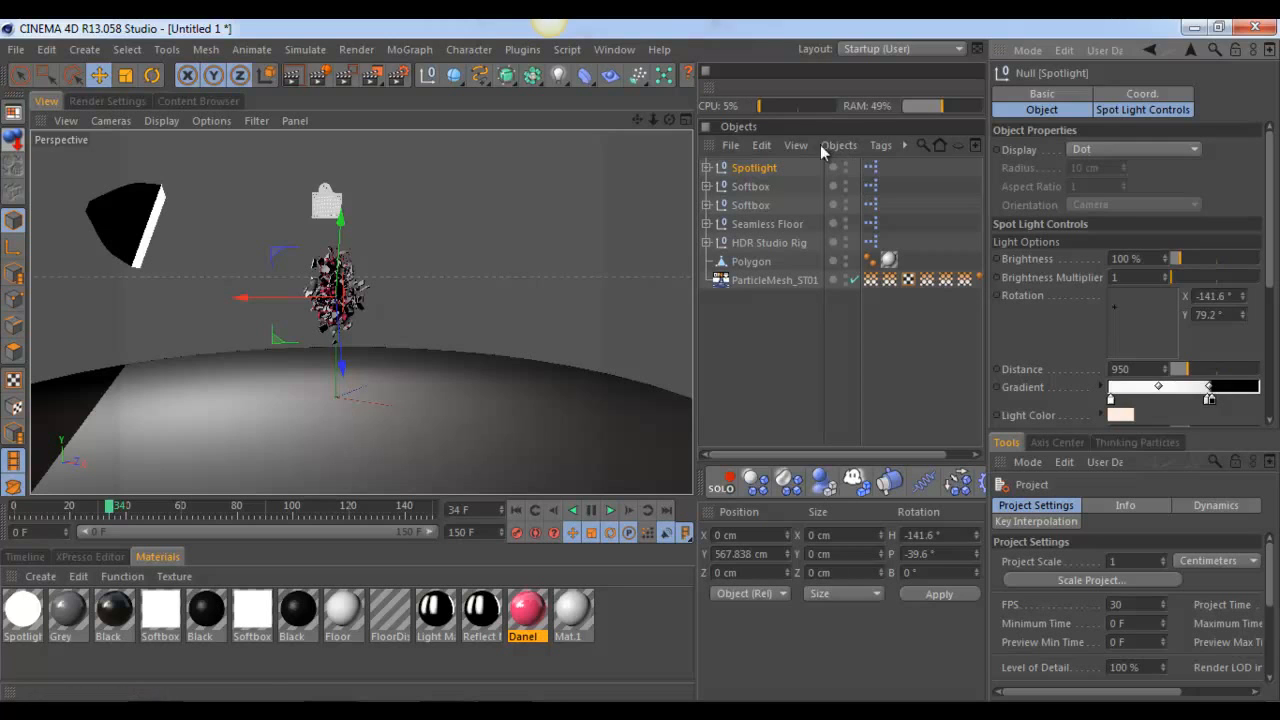
Step: Rotate the first softbox in the object list to about X 50.4° and Y -21.6° around the sphere
click(758, 188)
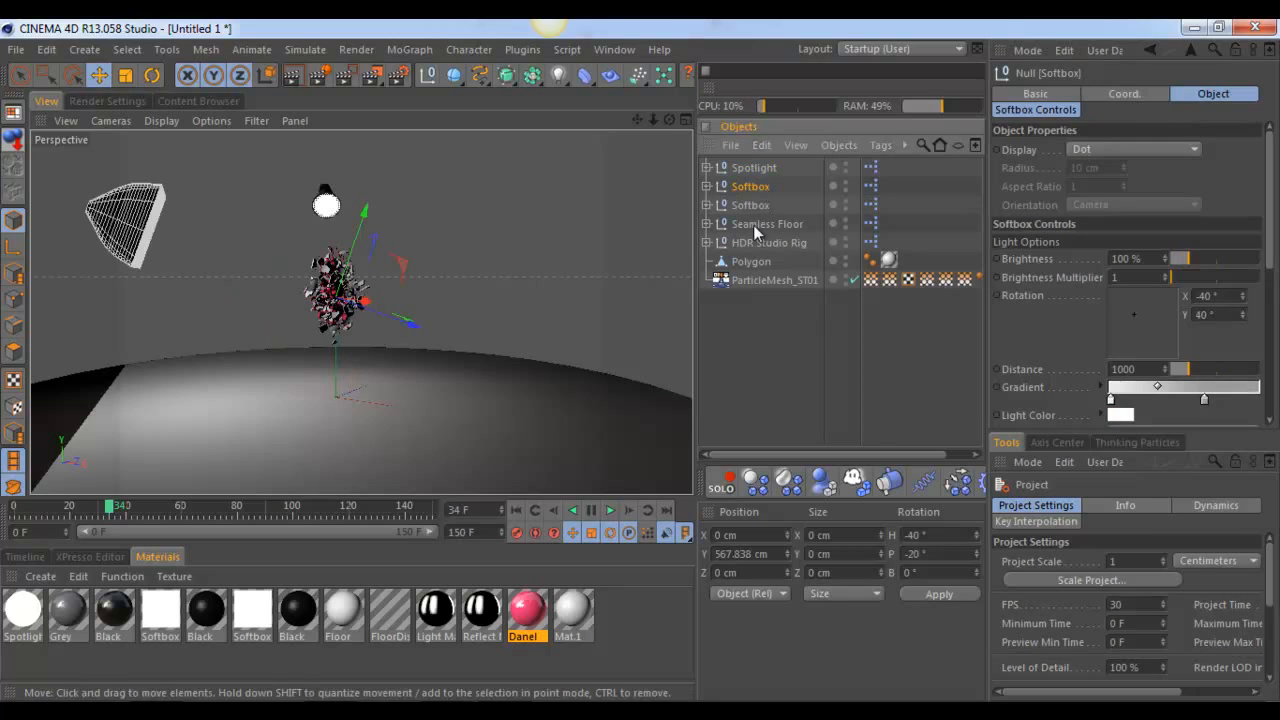
drag(1133, 309, 1153, 328)
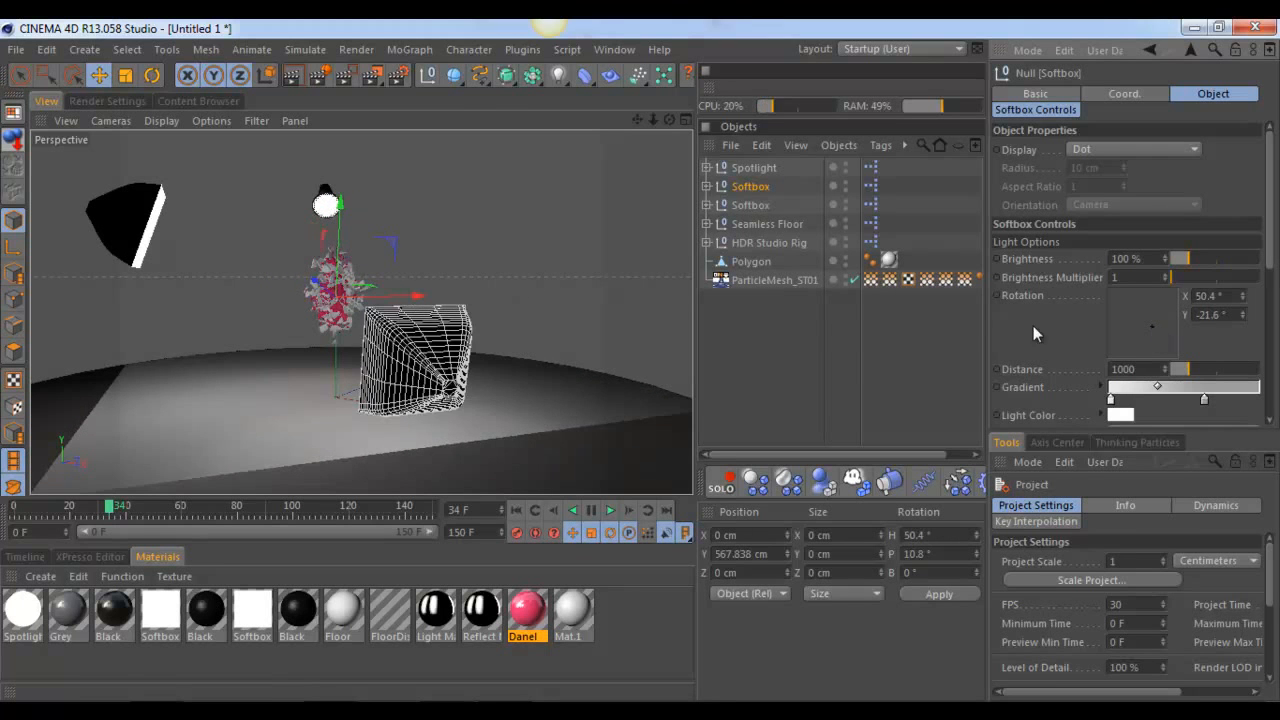
drag(669, 120, 641, 360)
alt+drag(676, 378, 641, 360)
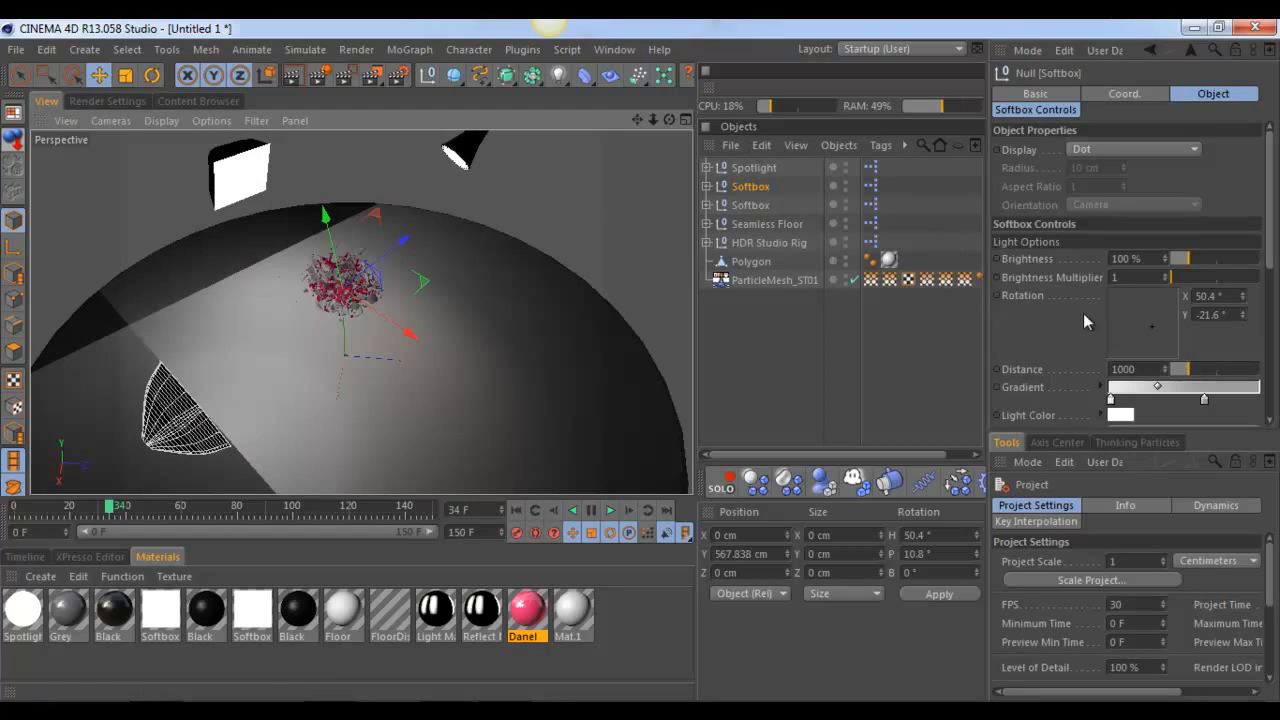
Step: Rotate the second softbox in the object list to about X -16.8° and Y 31.2°
click(759, 191)
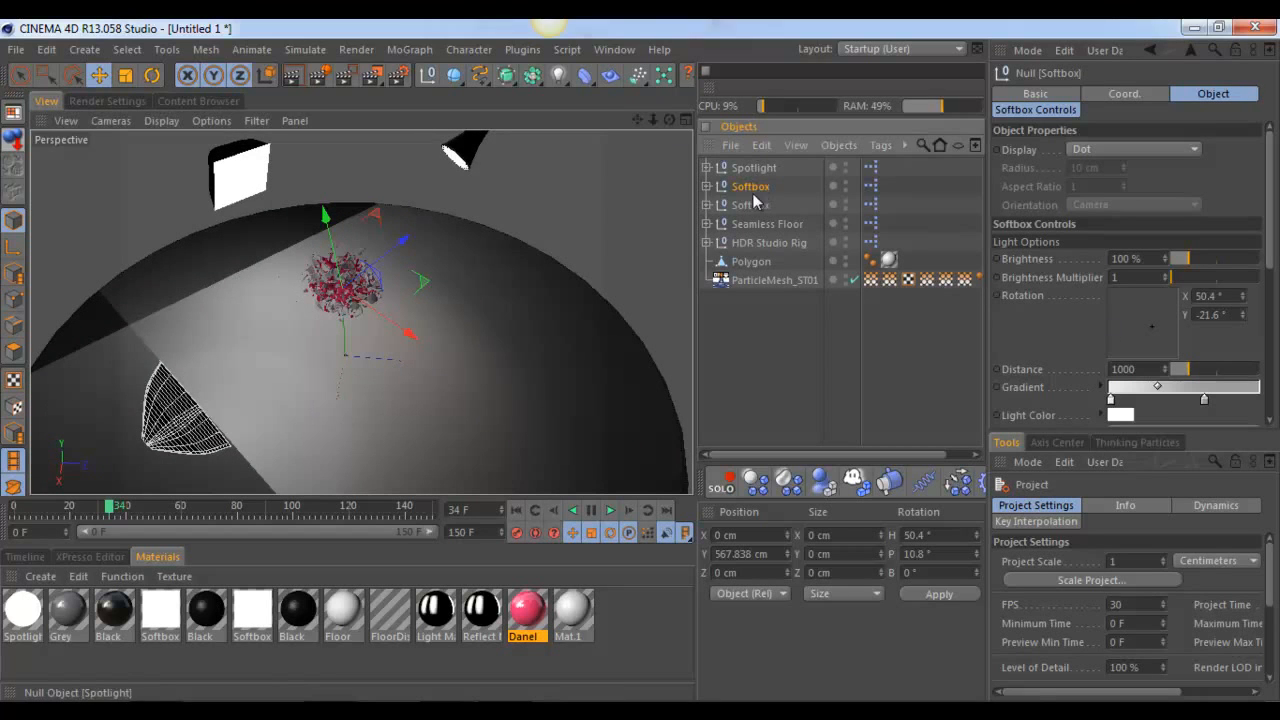
click(752, 205)
drag(1128, 320, 1138, 315)
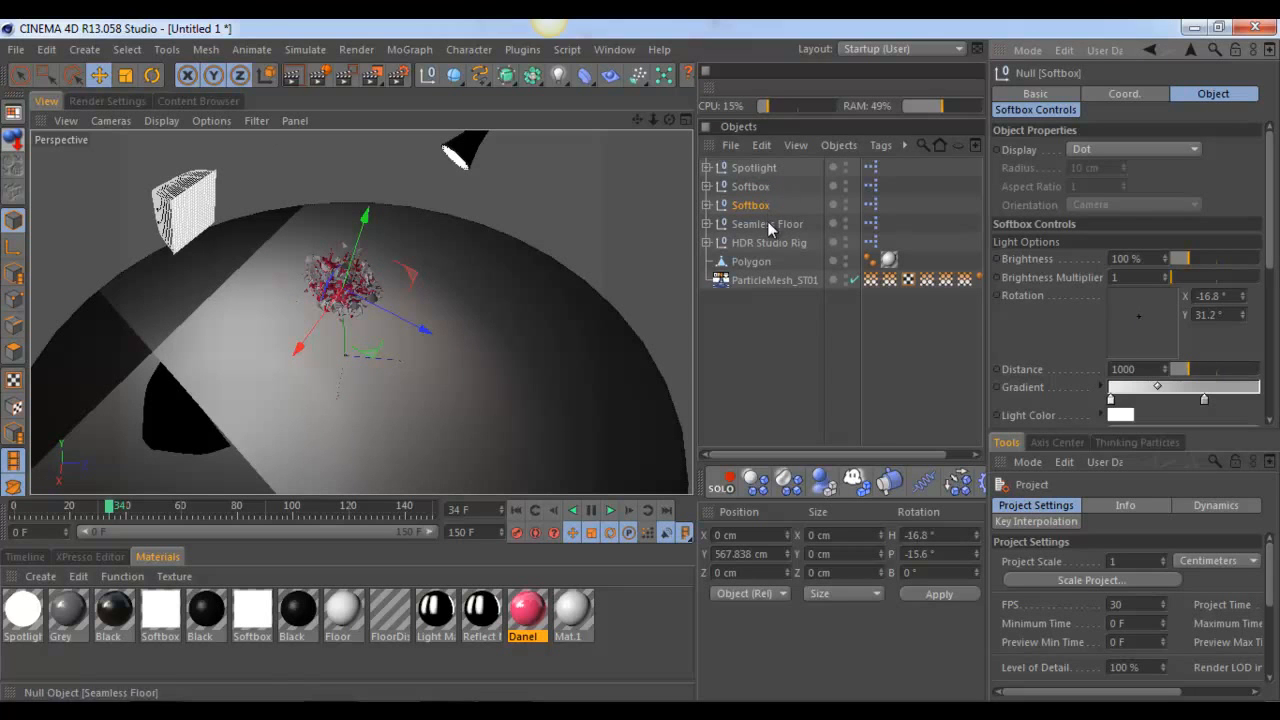
Step: Rotate the first softbox in the object list to about X 93.6° and Y -12°, and check the light arrangement
click(750, 187)
drag(1140, 327, 1161, 325)
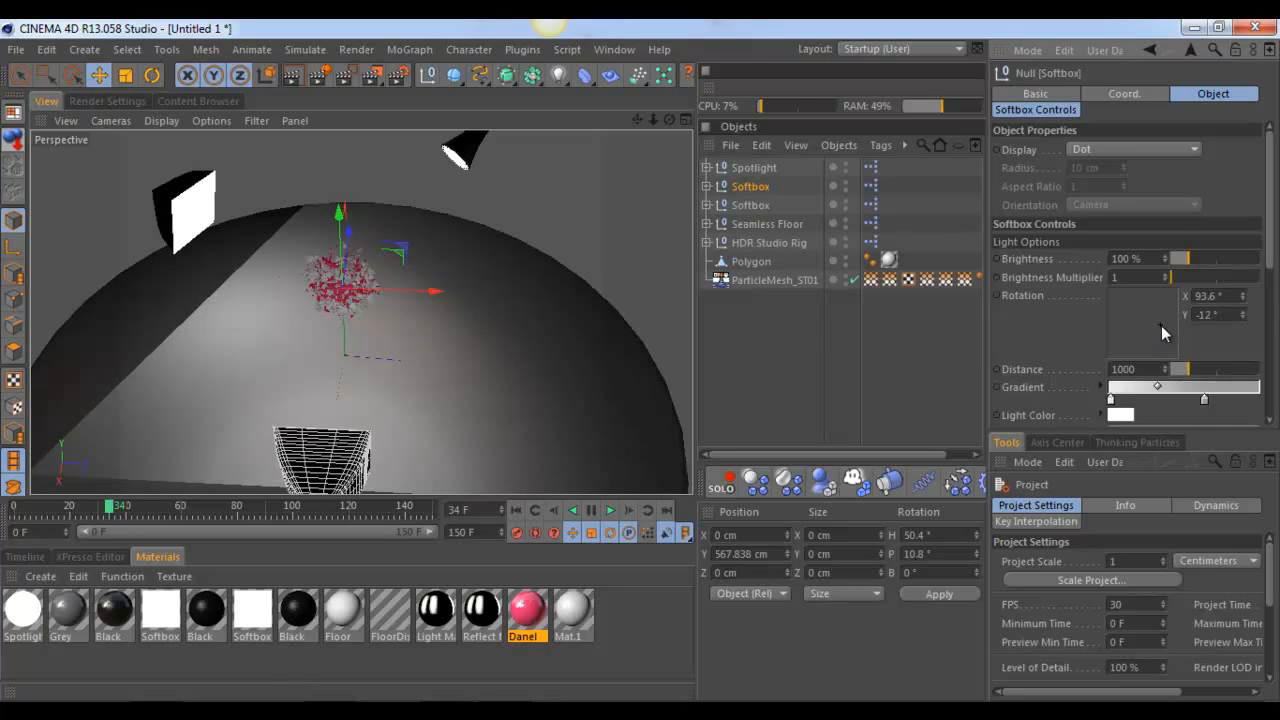
click(817, 334)
drag(672, 121, 642, 362)
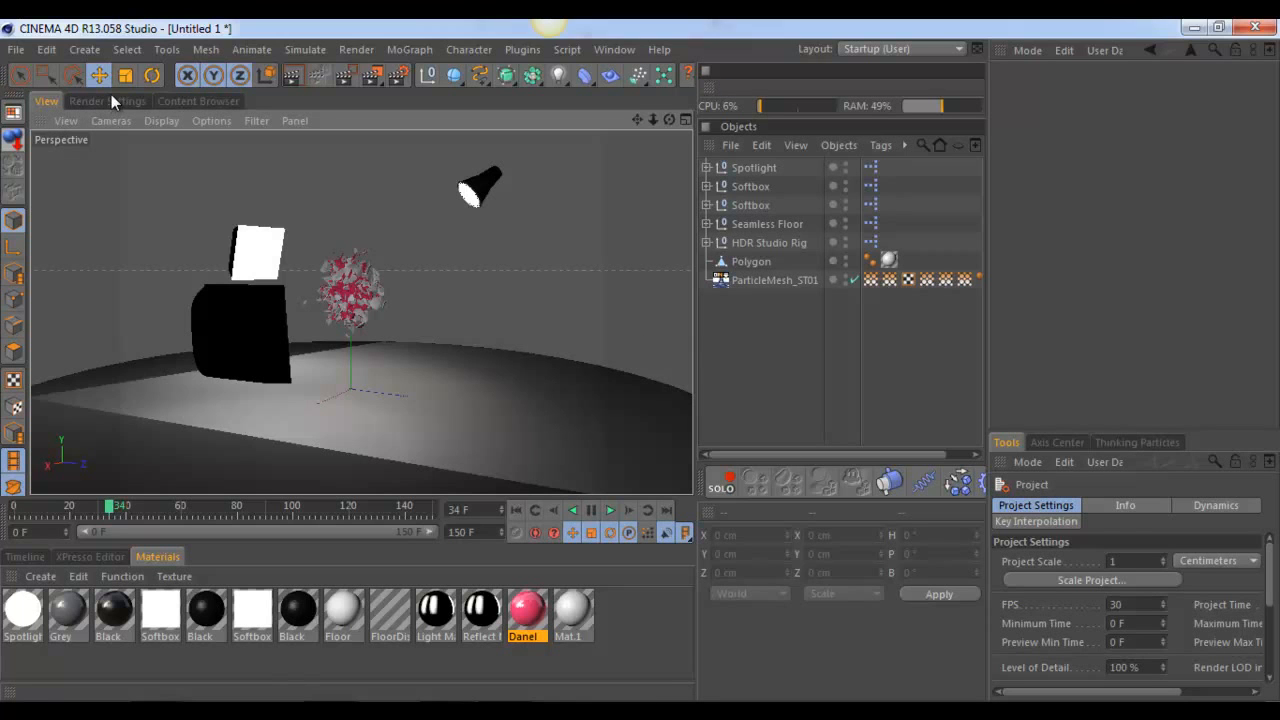
Step: Set the outer end color of the Seamless Floor's gradient to near-white, about RGB 247, 247, 247
click(752, 226)
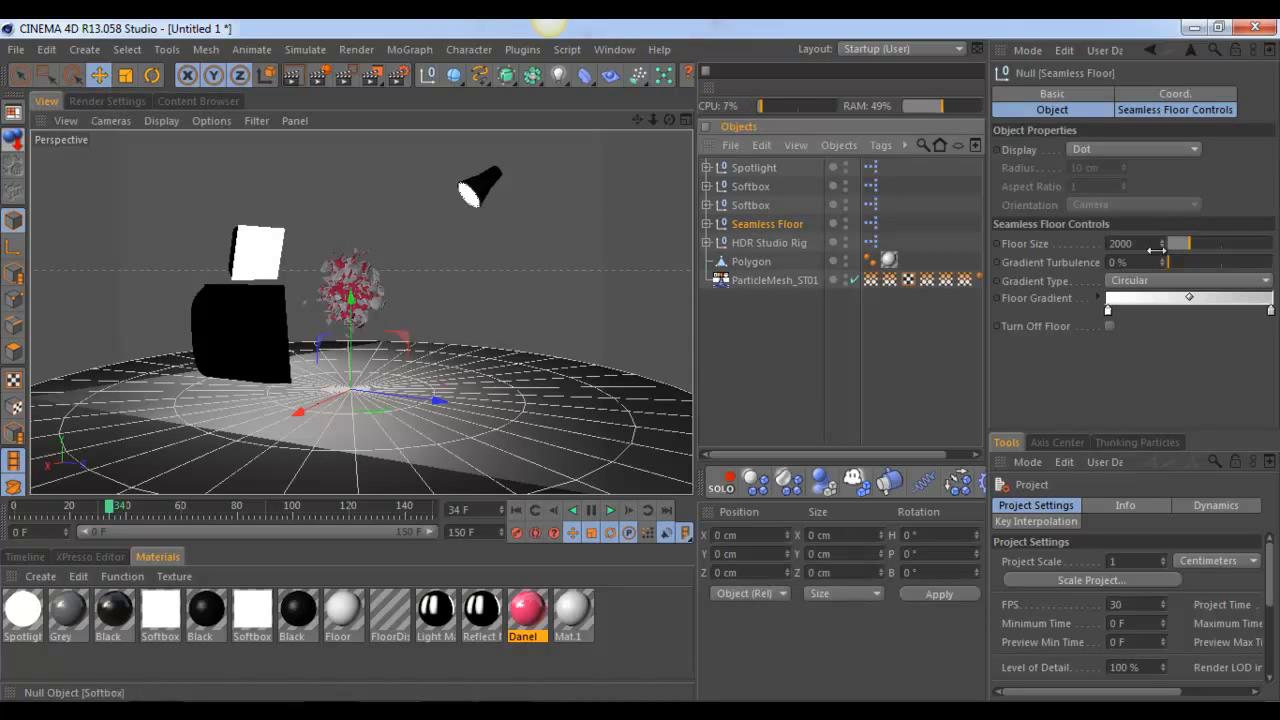
double_click(1270, 311)
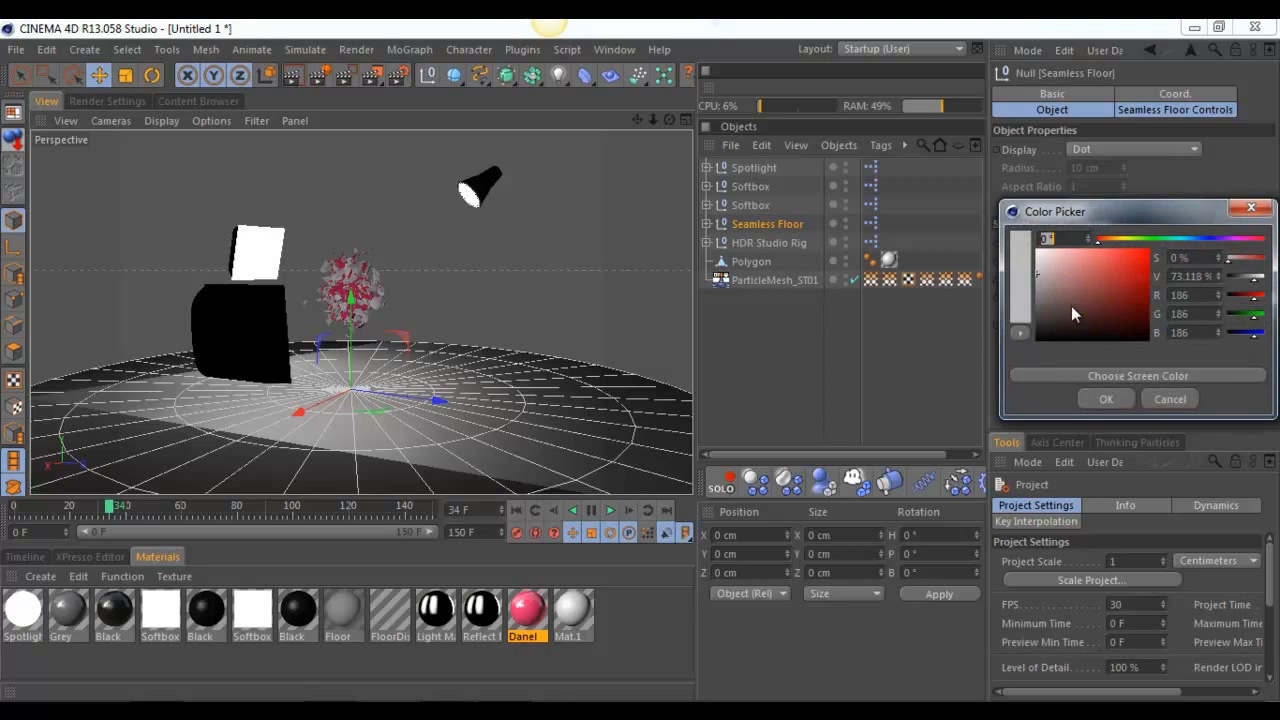
click(1170, 399)
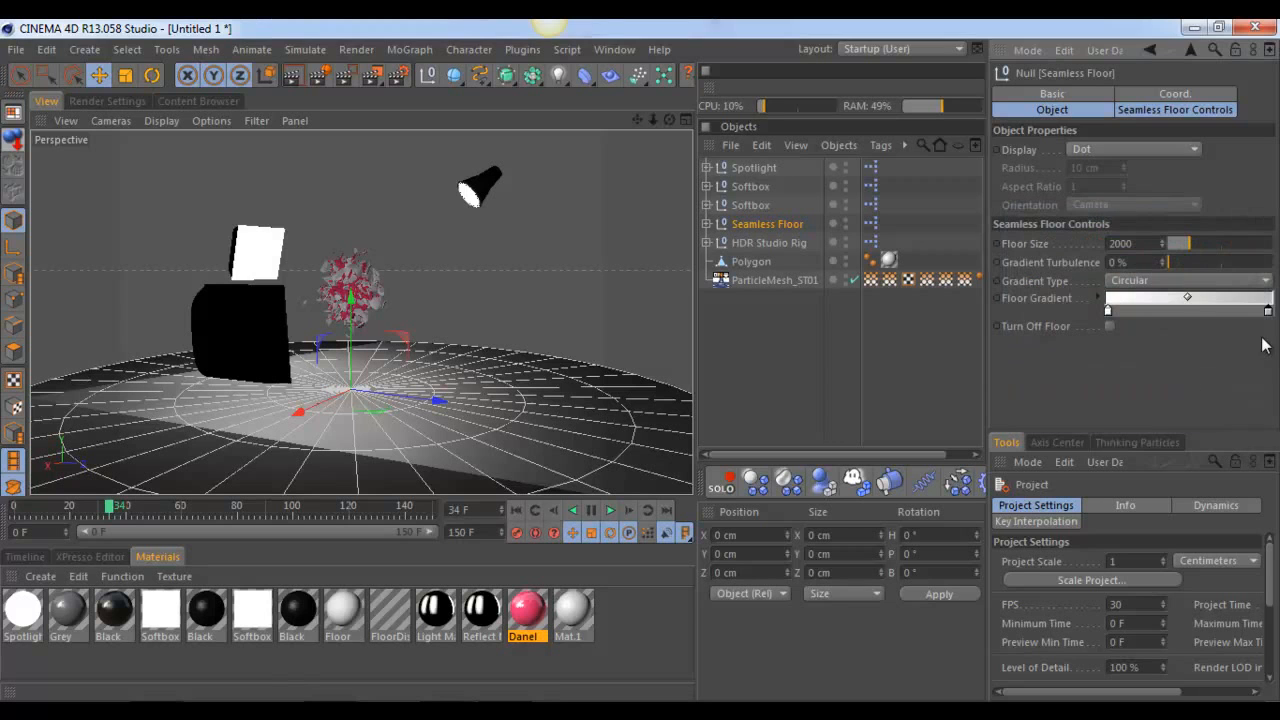
drag(1271, 312, 1275, 312)
double_click(1271, 312)
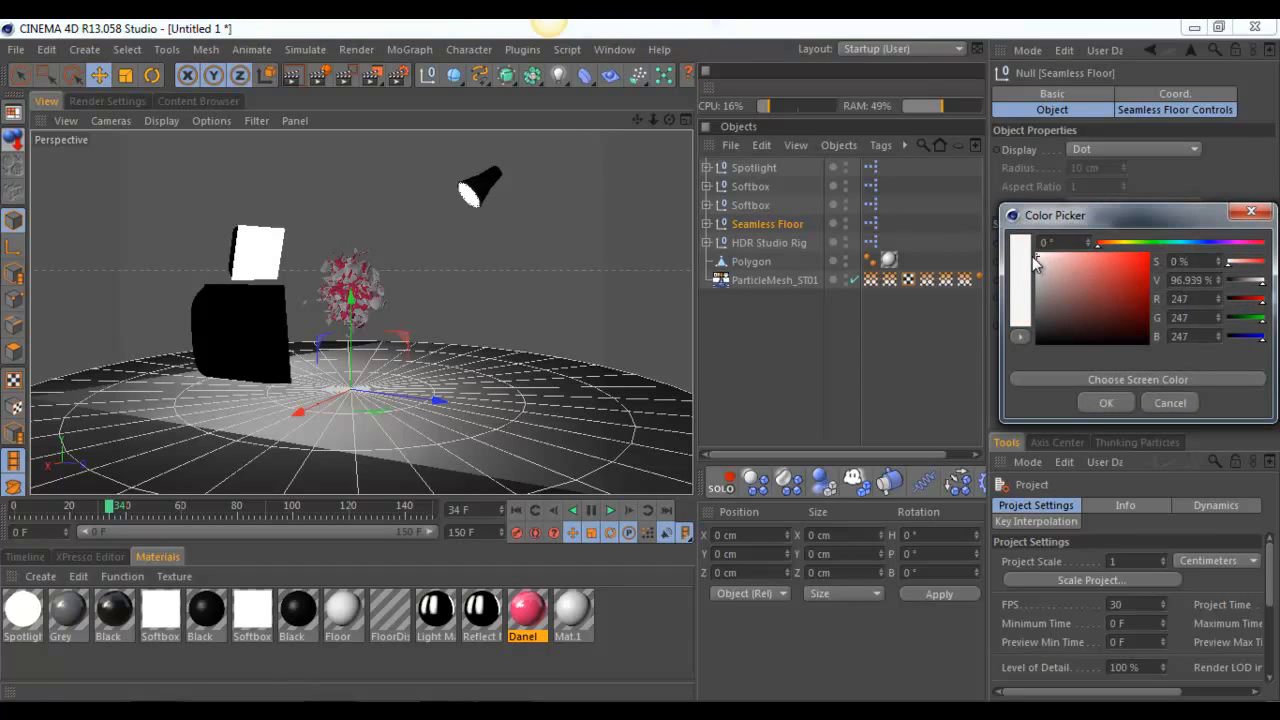
click(1106, 403)
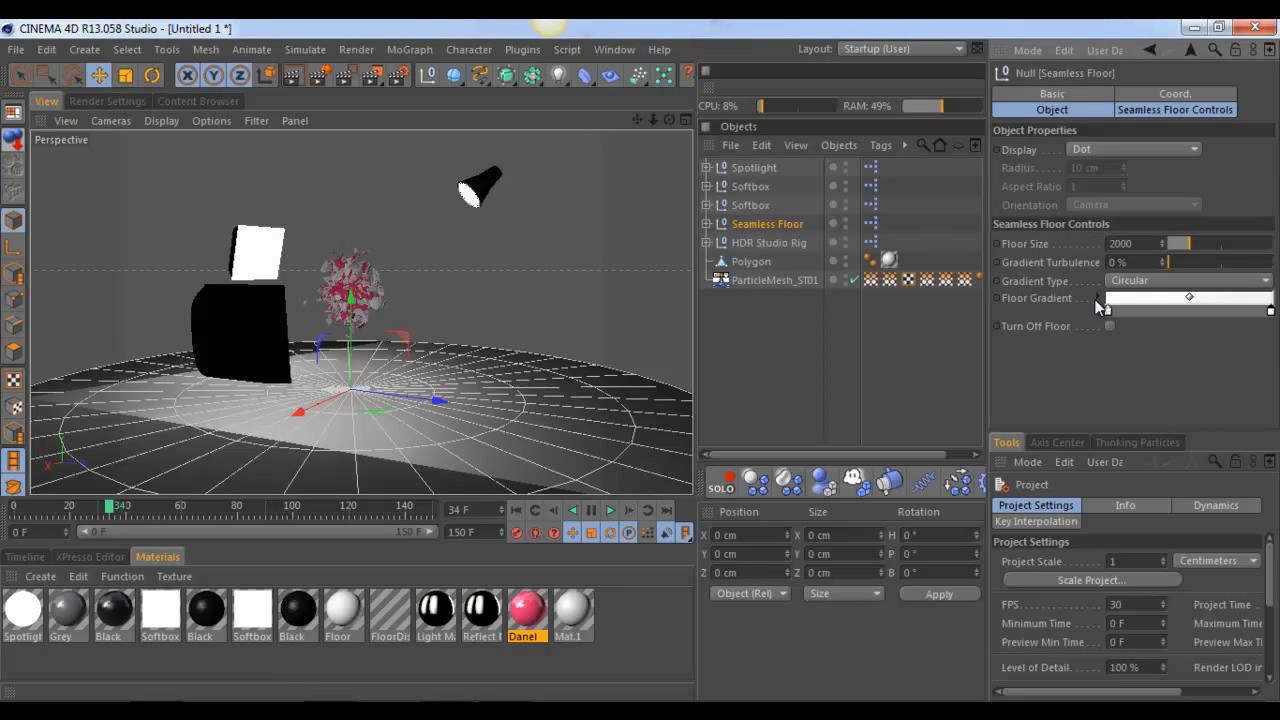
Step: Set the inner start color of the Seamless Floor's gradient to a pale pink
double_click(1107, 312)
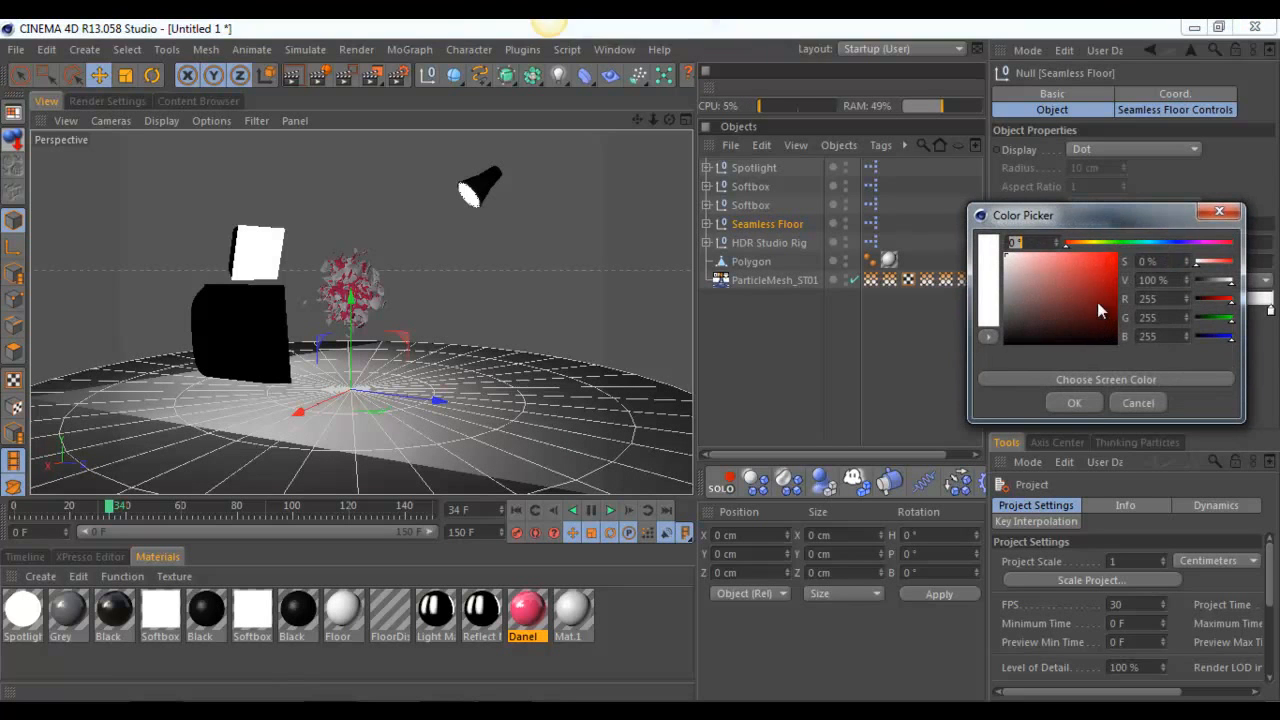
drag(1200, 245, 1226, 246)
drag(1030, 258, 1020, 255)
click(1071, 404)
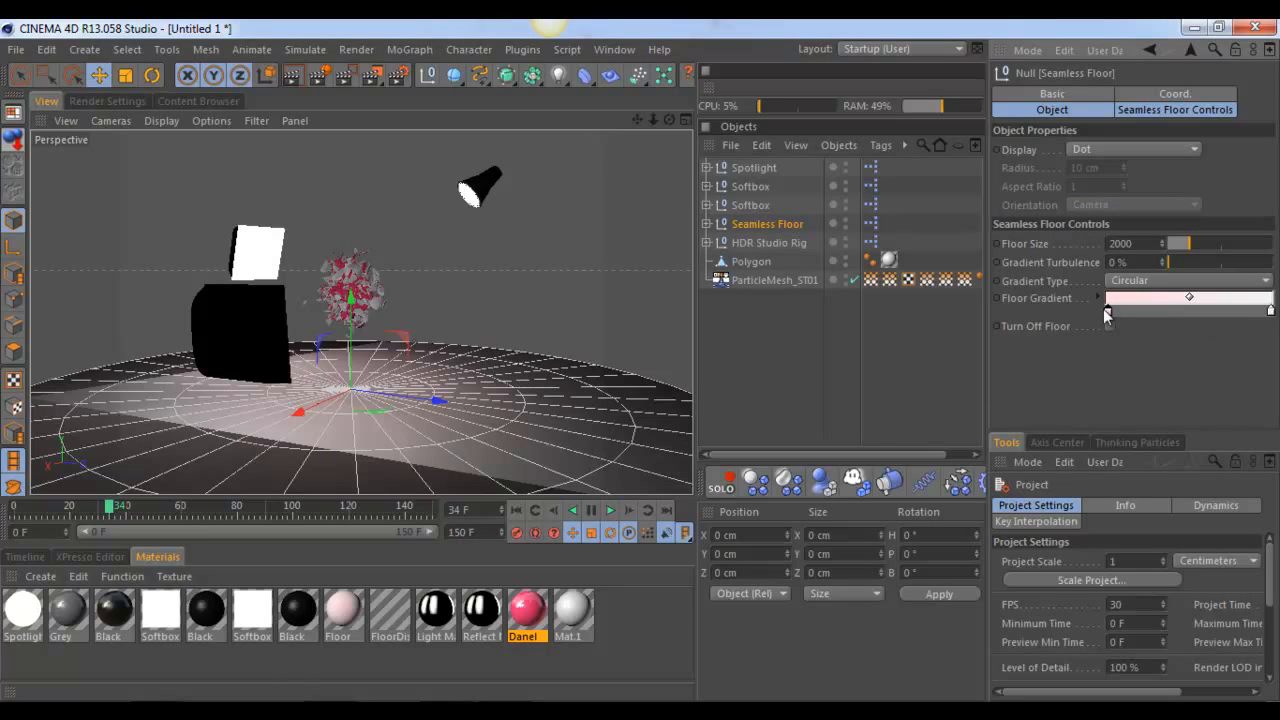
Step: Add a color knot near the middle of the Seamless Floor's gradient and make it near-white, RGB 244, 244, 244
double_click(1197, 310)
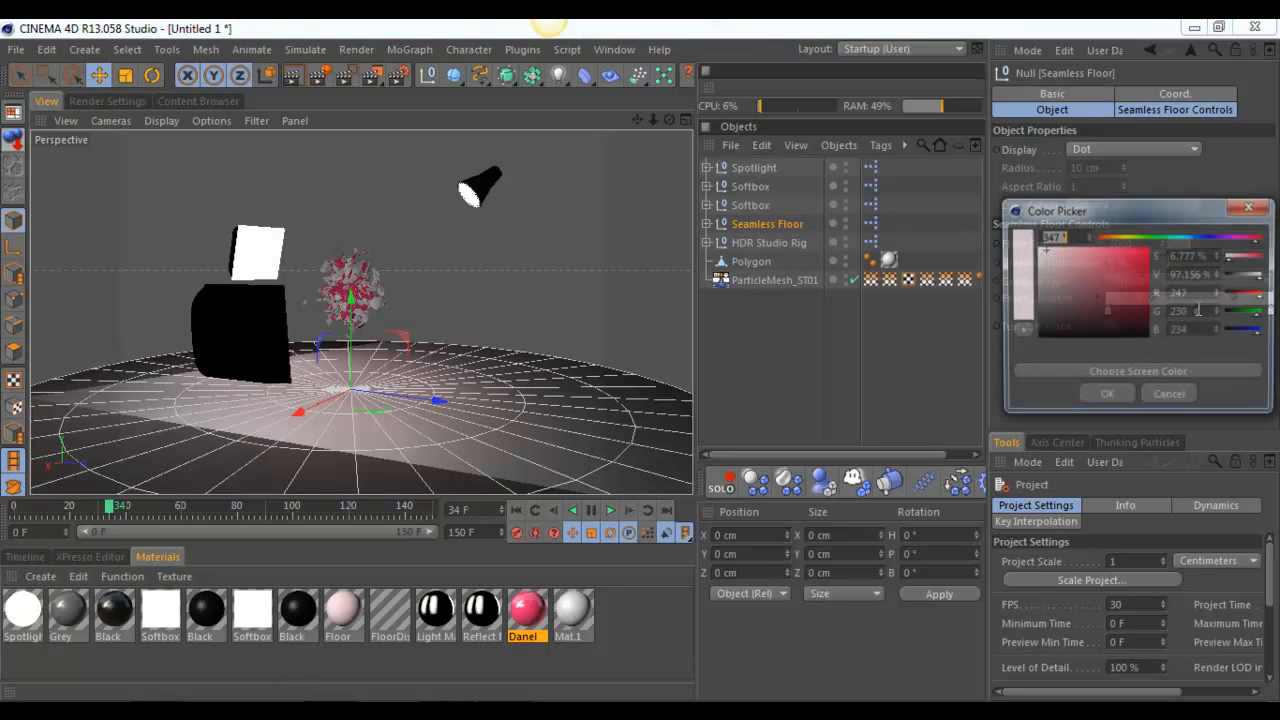
drag(1040, 256, 1037, 250)
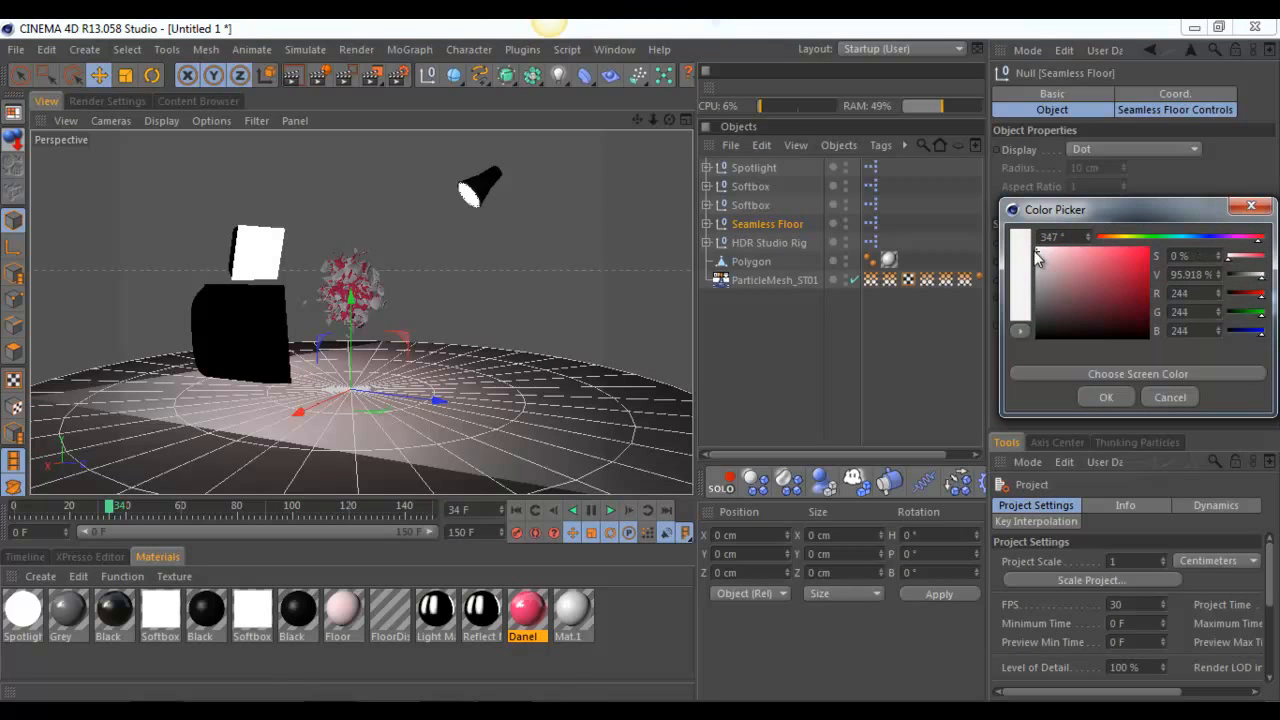
click(1103, 397)
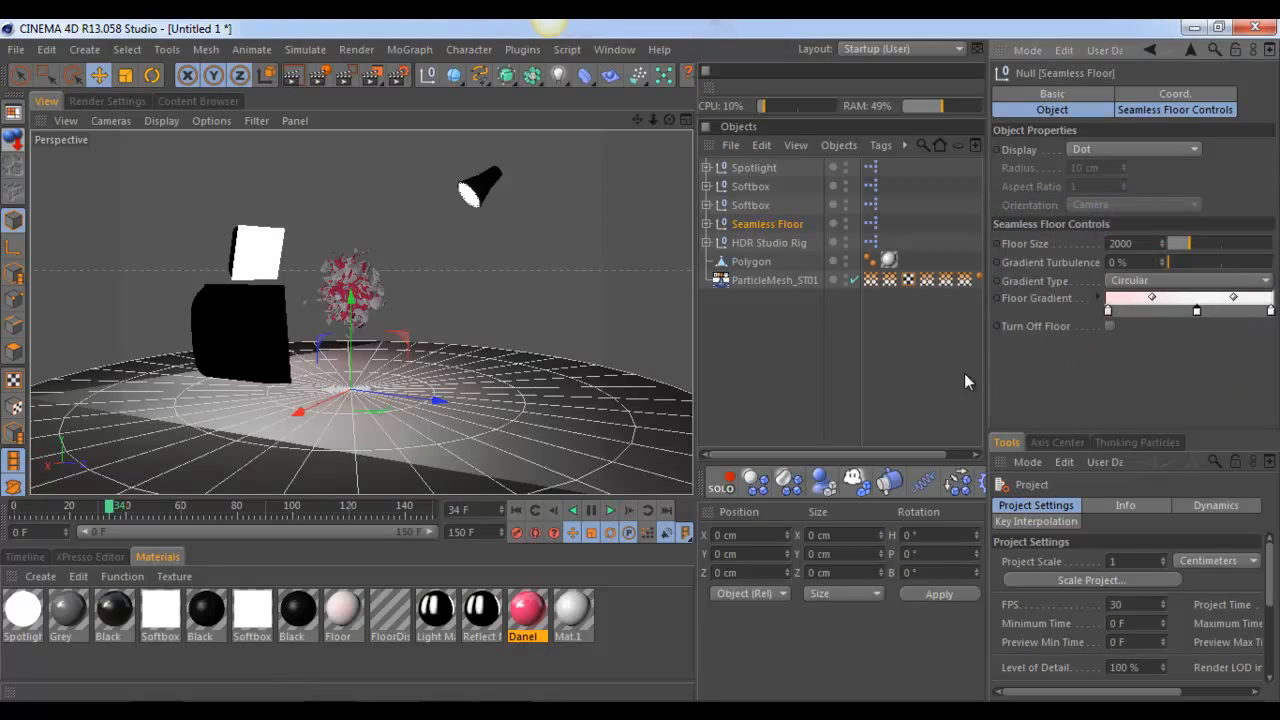
click(869, 355)
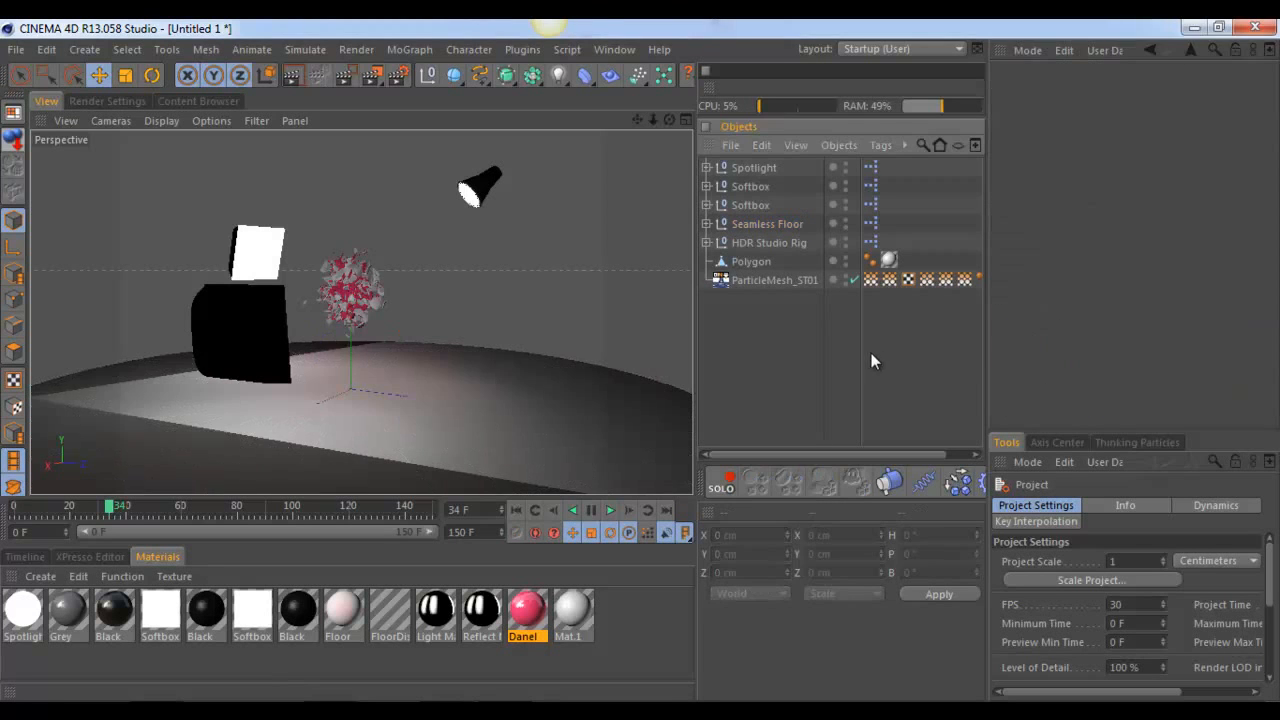
Step: Set the render output to the HDTV 1080 29.97 film/video preset
click(84, 101)
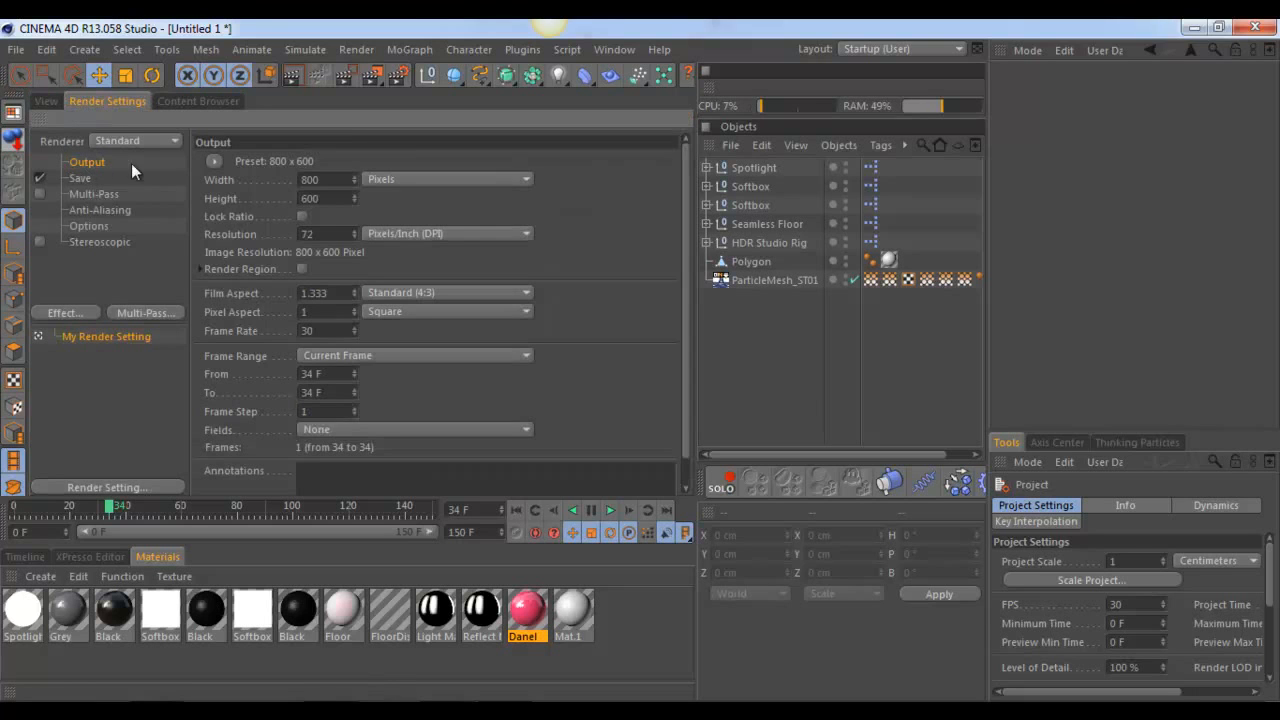
click(215, 162)
mouse_move(236, 218)
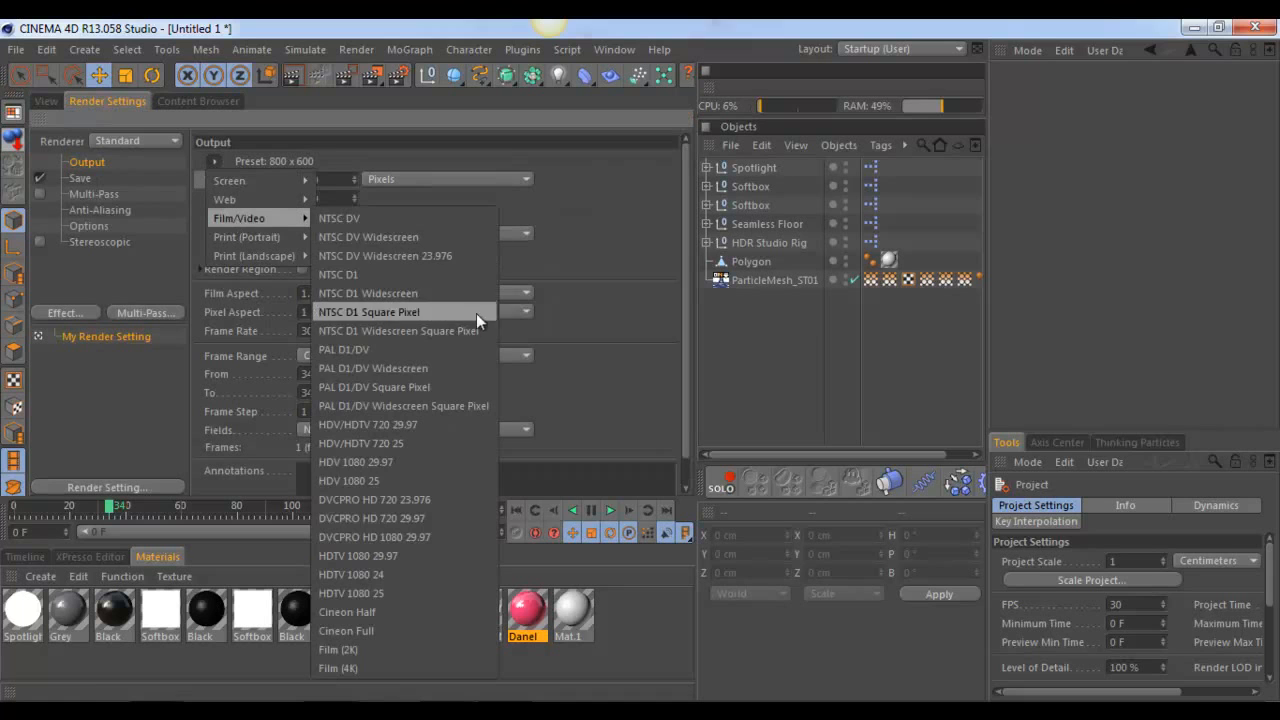
click(413, 556)
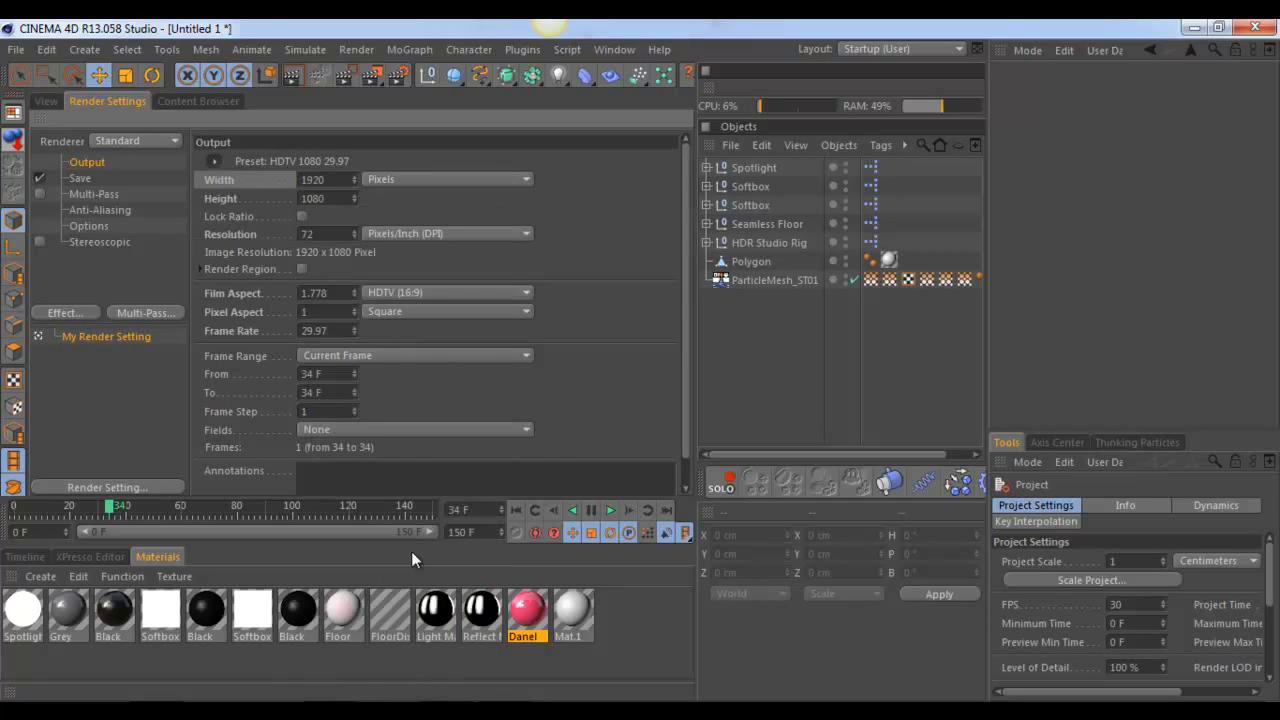
Step: Set the render frame range to All Frames and extend the project's end time to frame 200
click(449, 356)
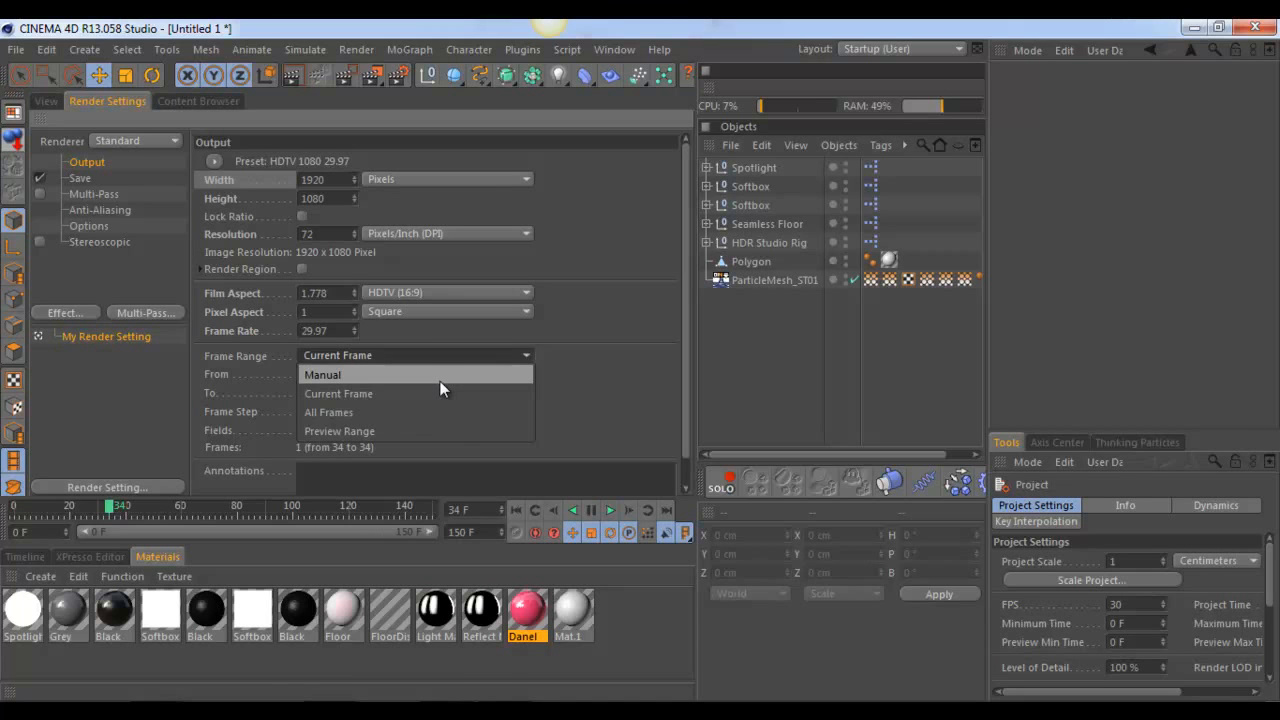
click(423, 414)
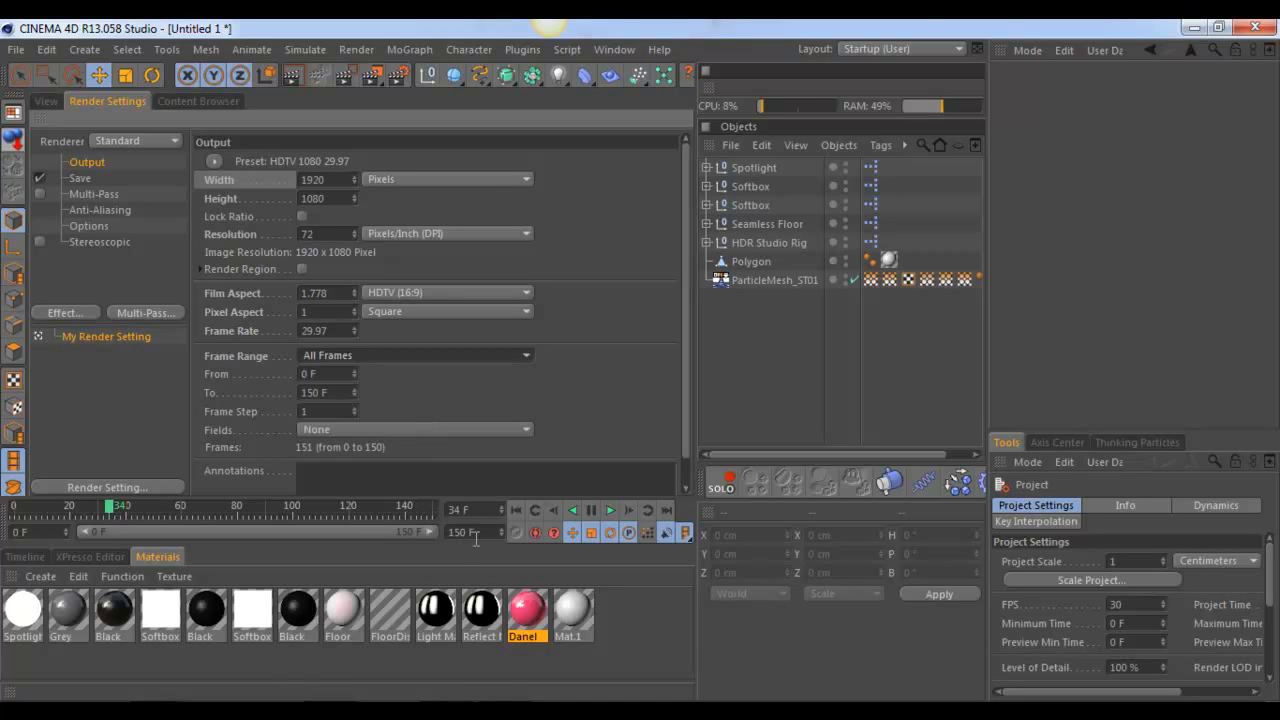
drag(484, 532, 347, 519)
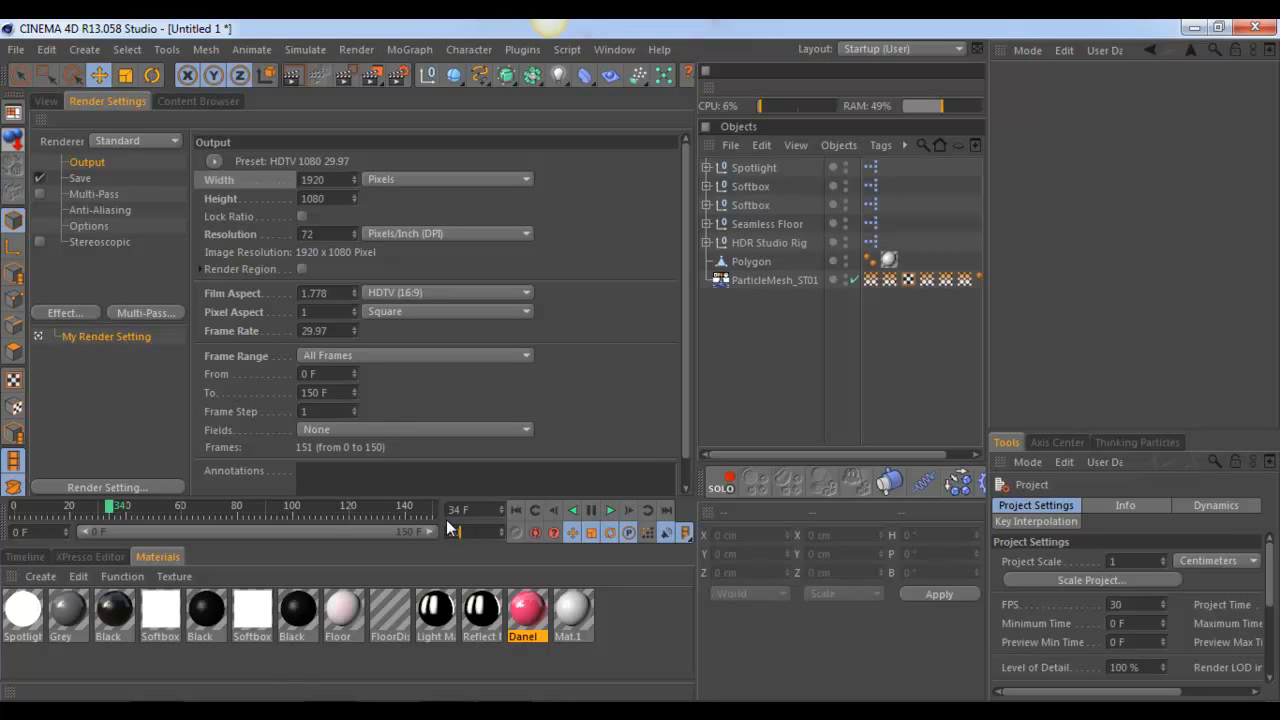
text(200)
key(Return)
drag(350, 530, 474, 526)
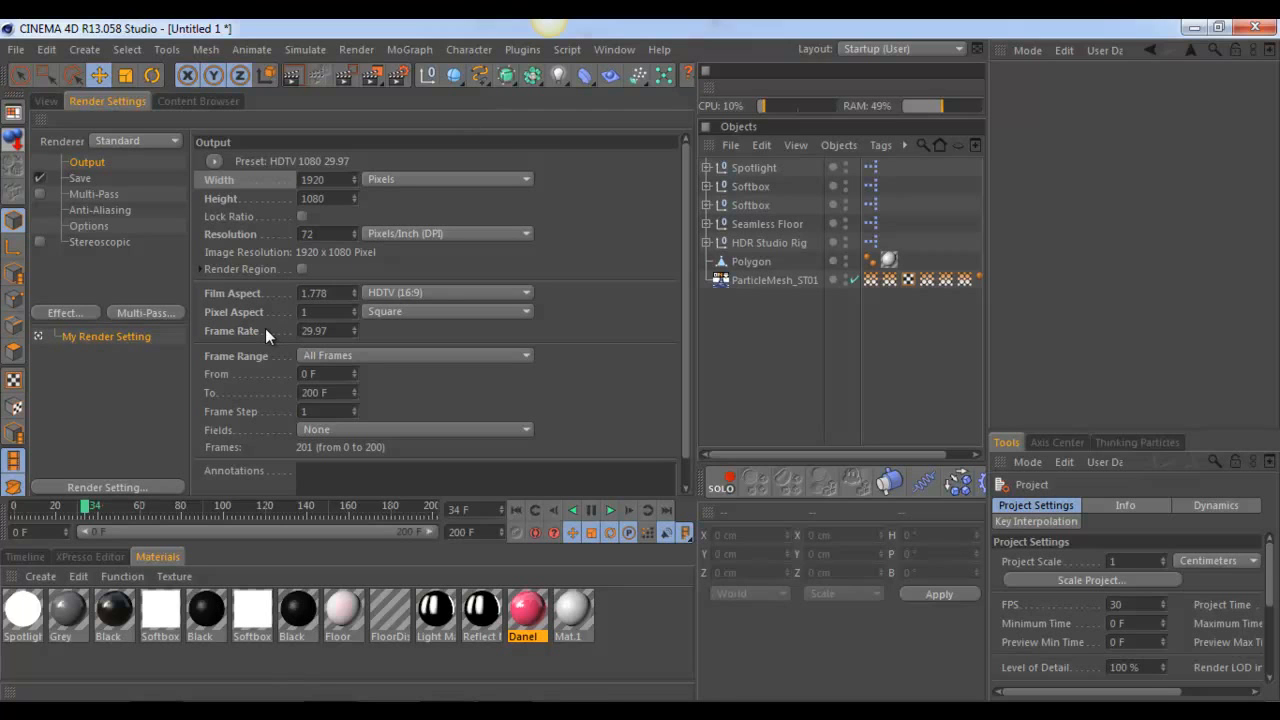
click(36, 99)
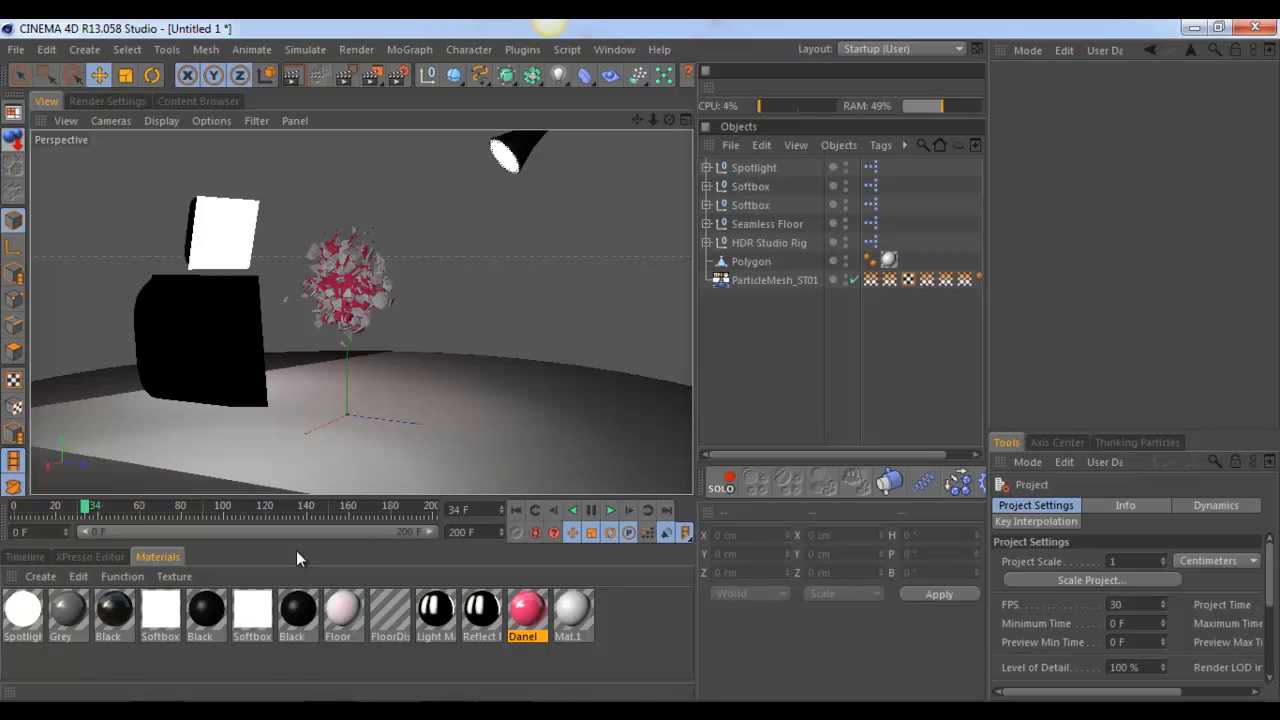
Step: Set the render's anti-aliasing to Best with a min level of 2x2
click(79, 102)
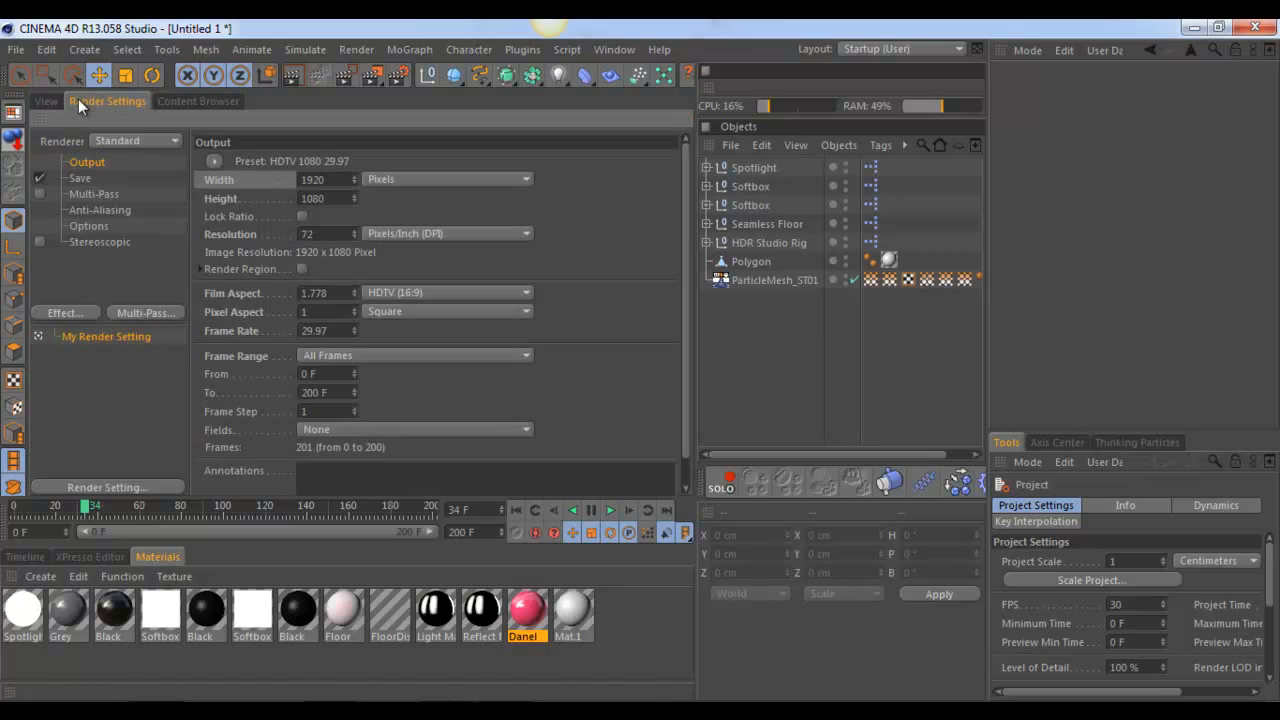
click(97, 210)
click(367, 161)
click(364, 218)
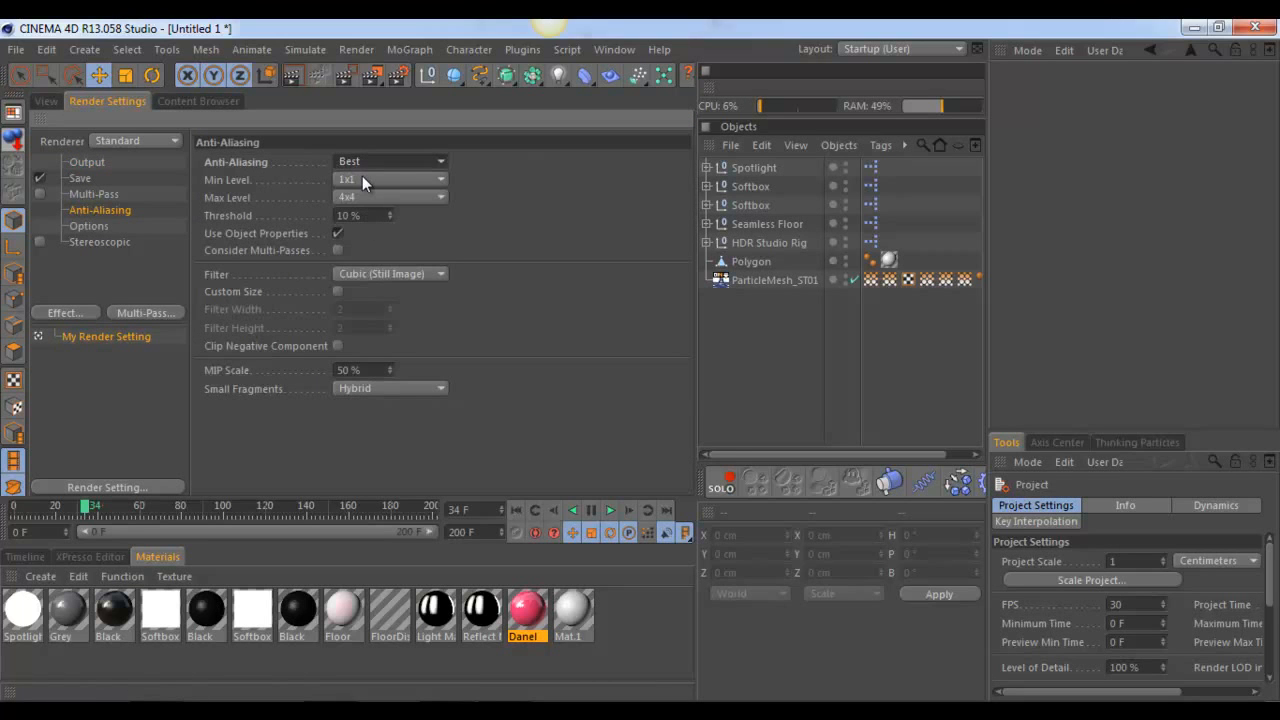
click(362, 177)
click(366, 215)
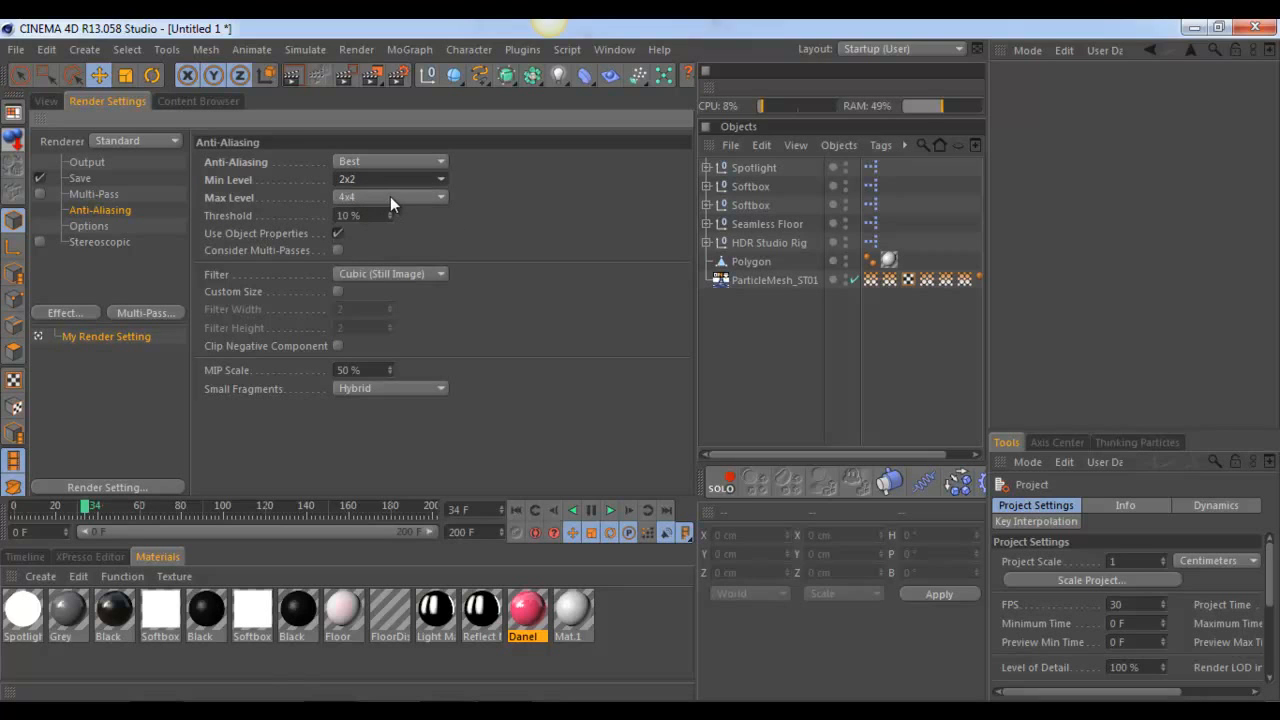
Step: Try an anti-aliasing max level of 8x8 and return it to 4x4, keeping the min level at 2x2
click(390, 196)
click(380, 270)
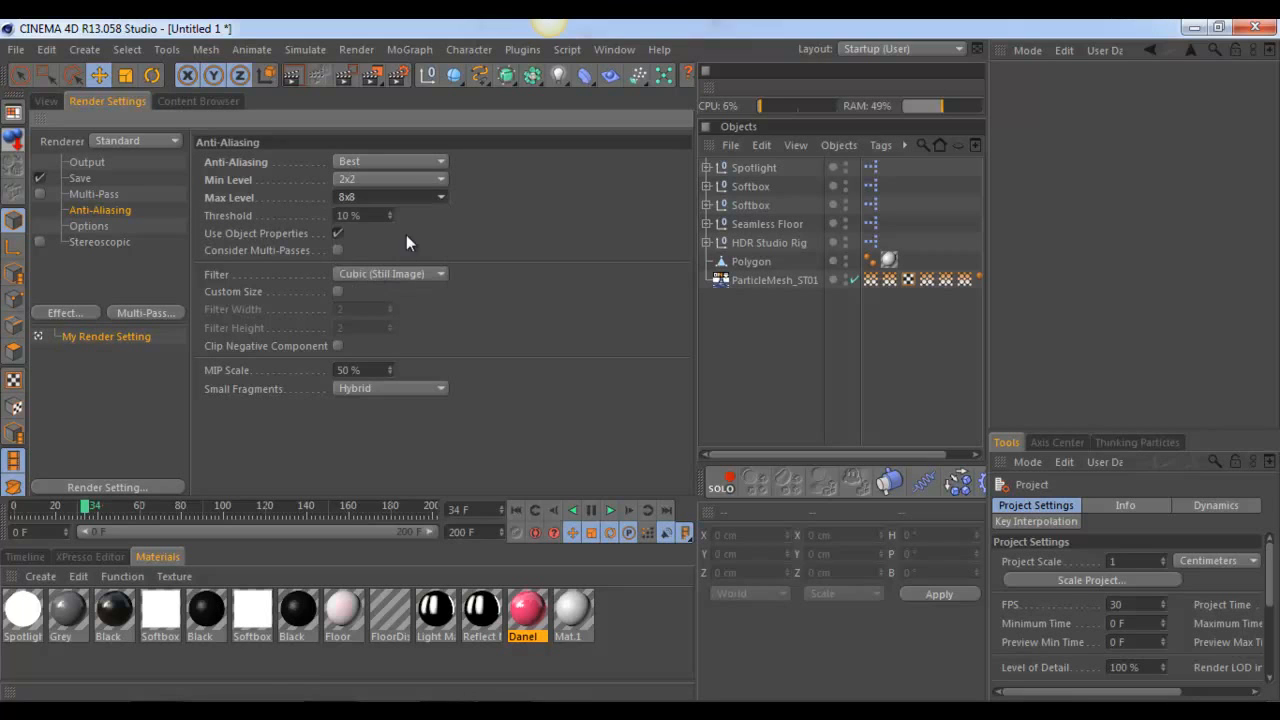
click(416, 197)
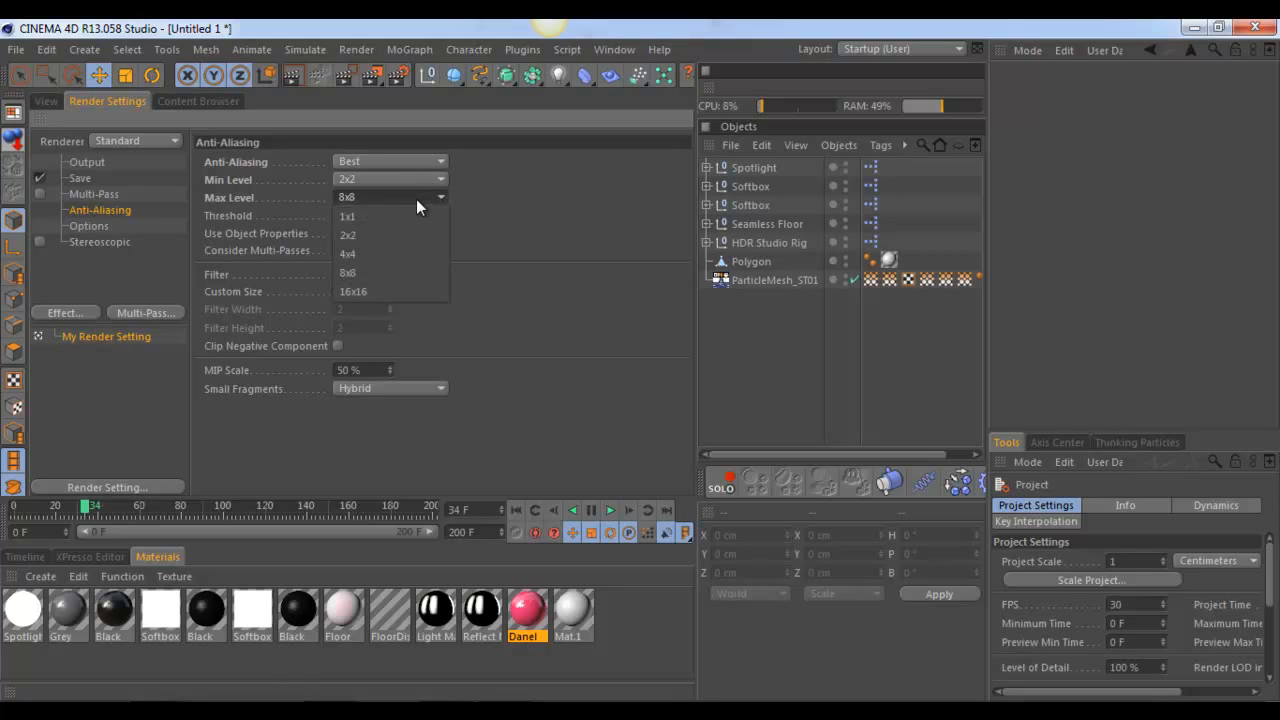
click(412, 256)
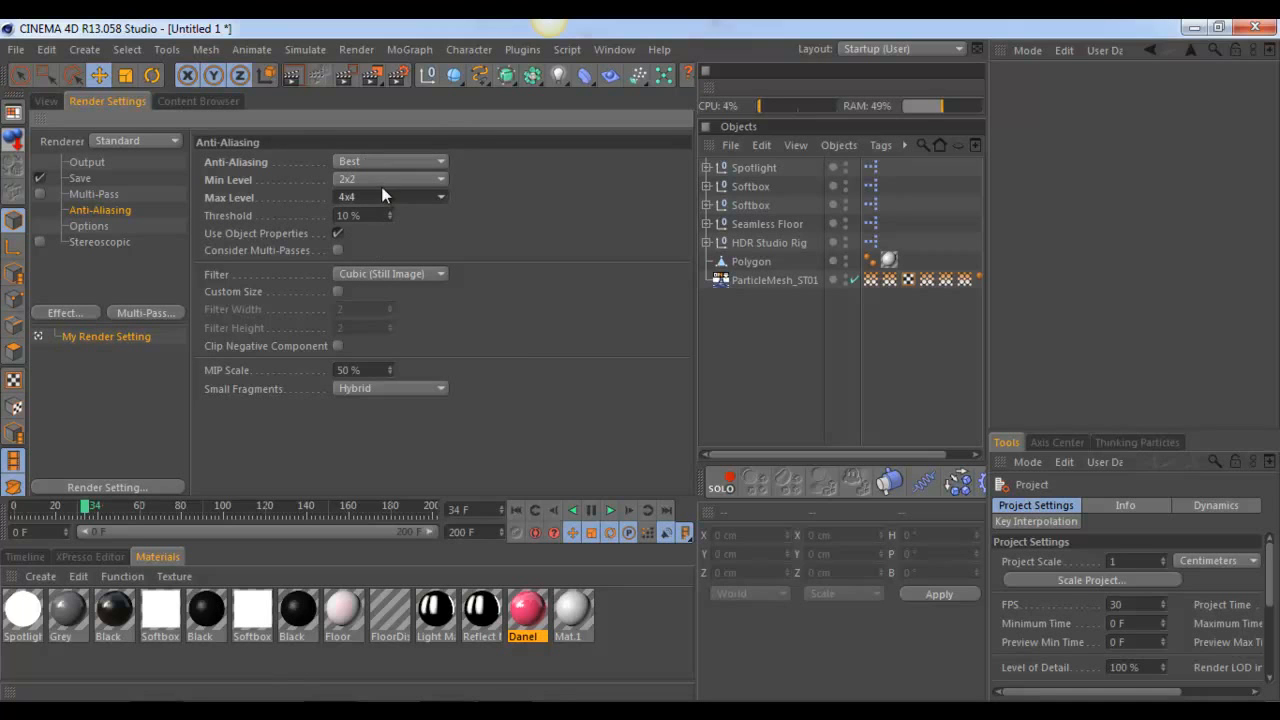
click(372, 182)
click(386, 200)
click(417, 183)
click(412, 214)
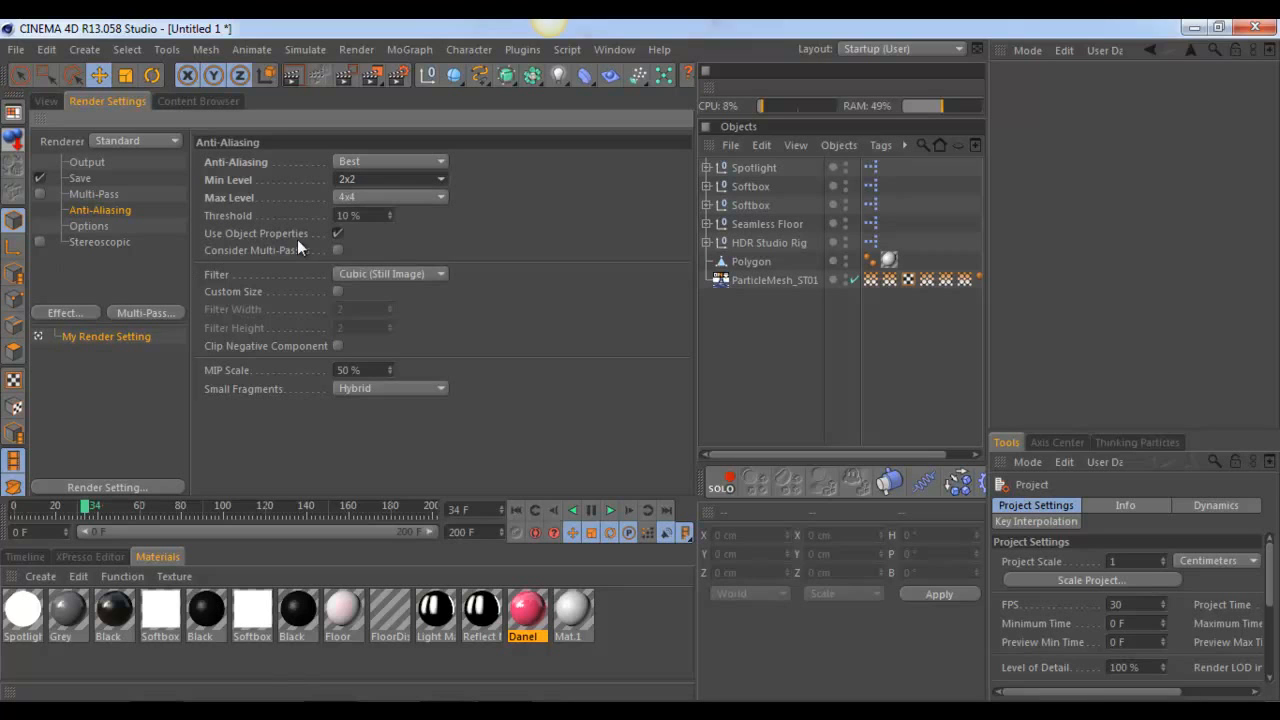
Step: Add the Global Illumination and Ambient Occlusion effects to the render settings
click(63, 313)
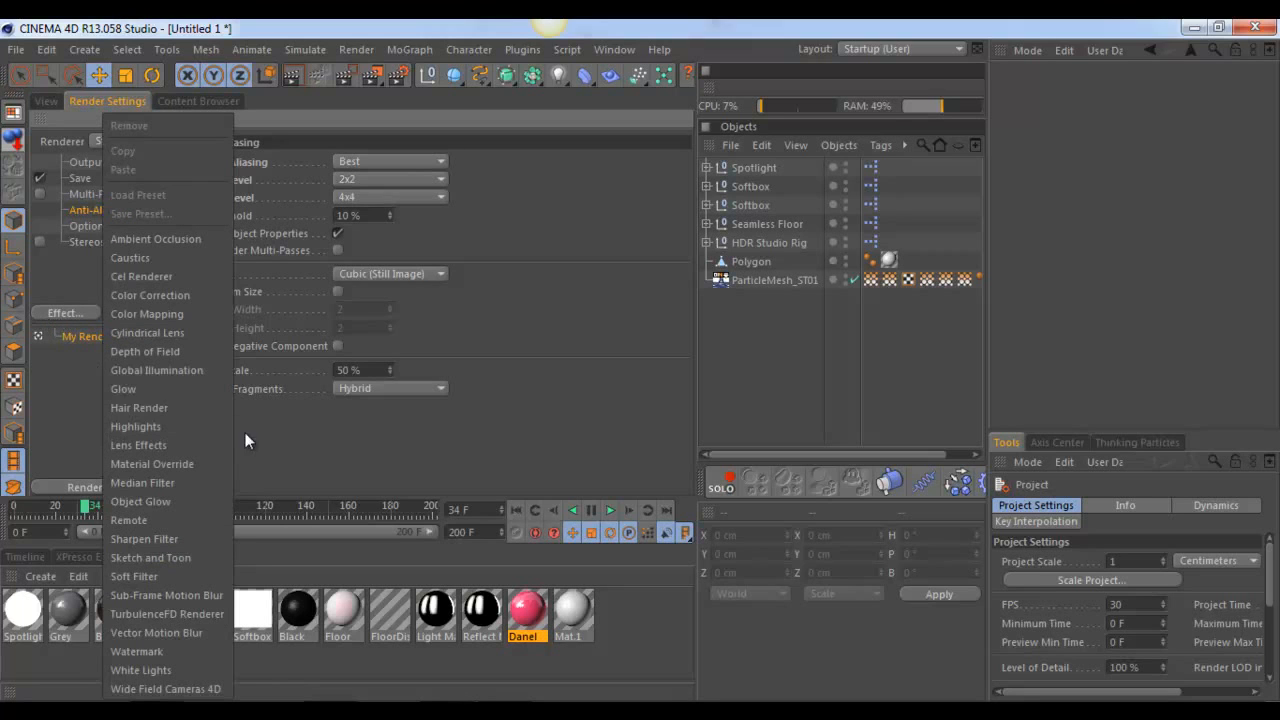
click(185, 370)
click(72, 313)
click(173, 262)
click(65, 315)
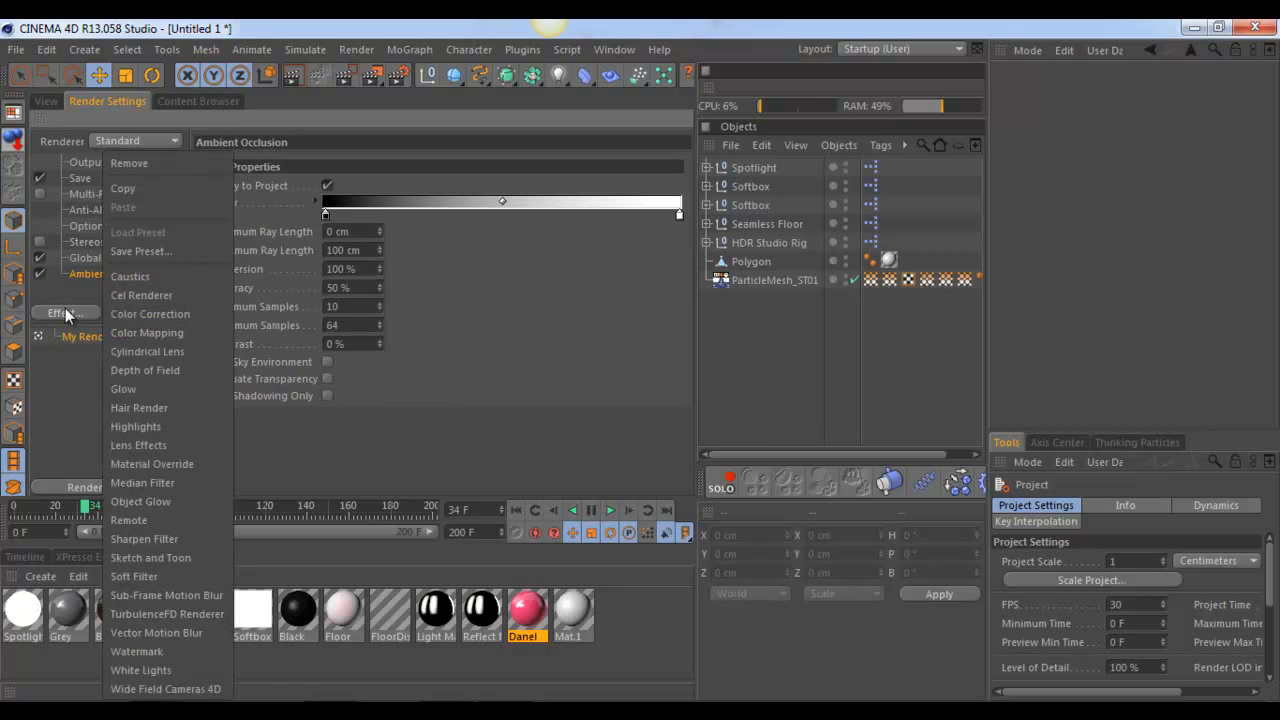
click(144, 503)
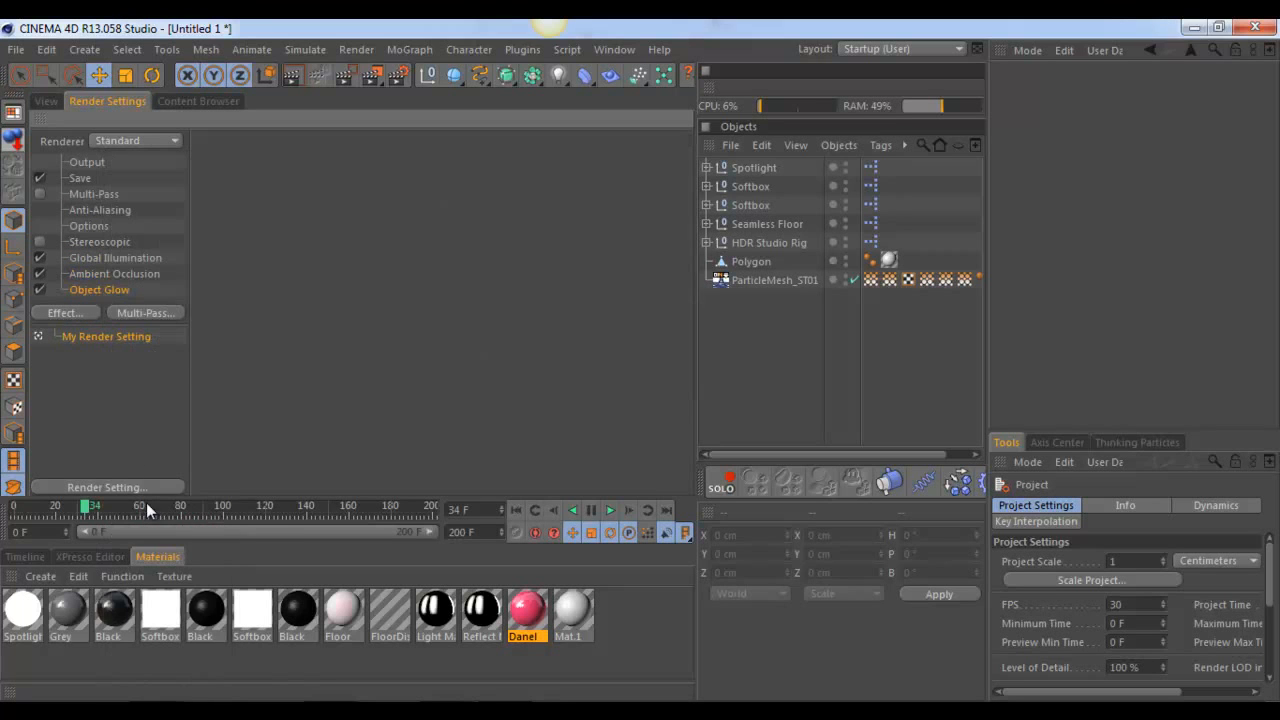
click(78, 314)
click(76, 364)
key(Delete)
Step: Set the Global Illumination mode to Sky Sampler with 350 sky samples
click(117, 274)
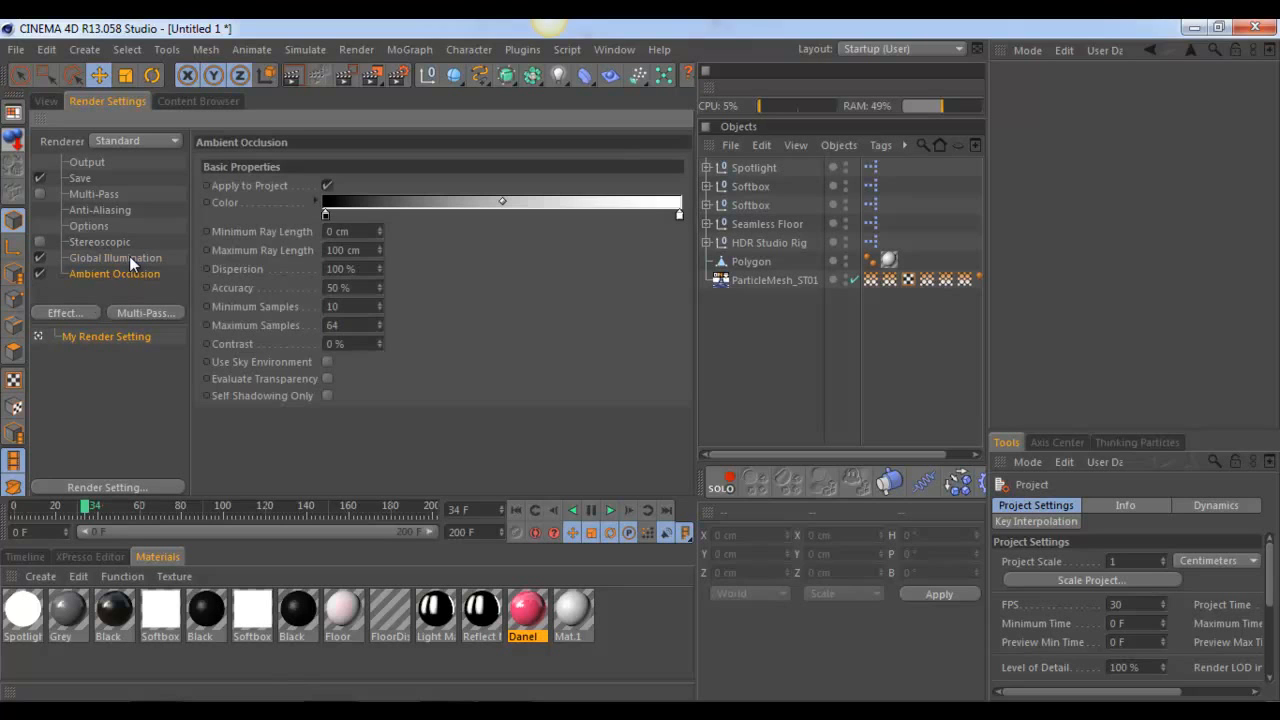
click(129, 257)
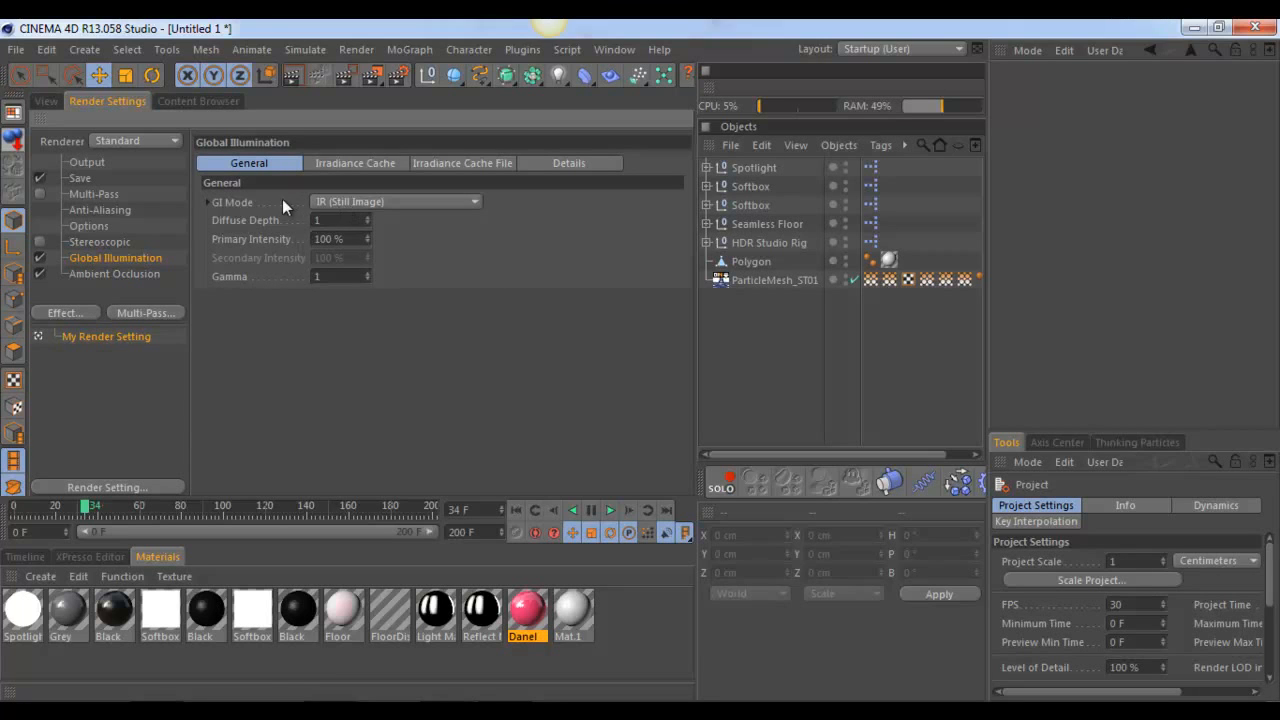
click(338, 201)
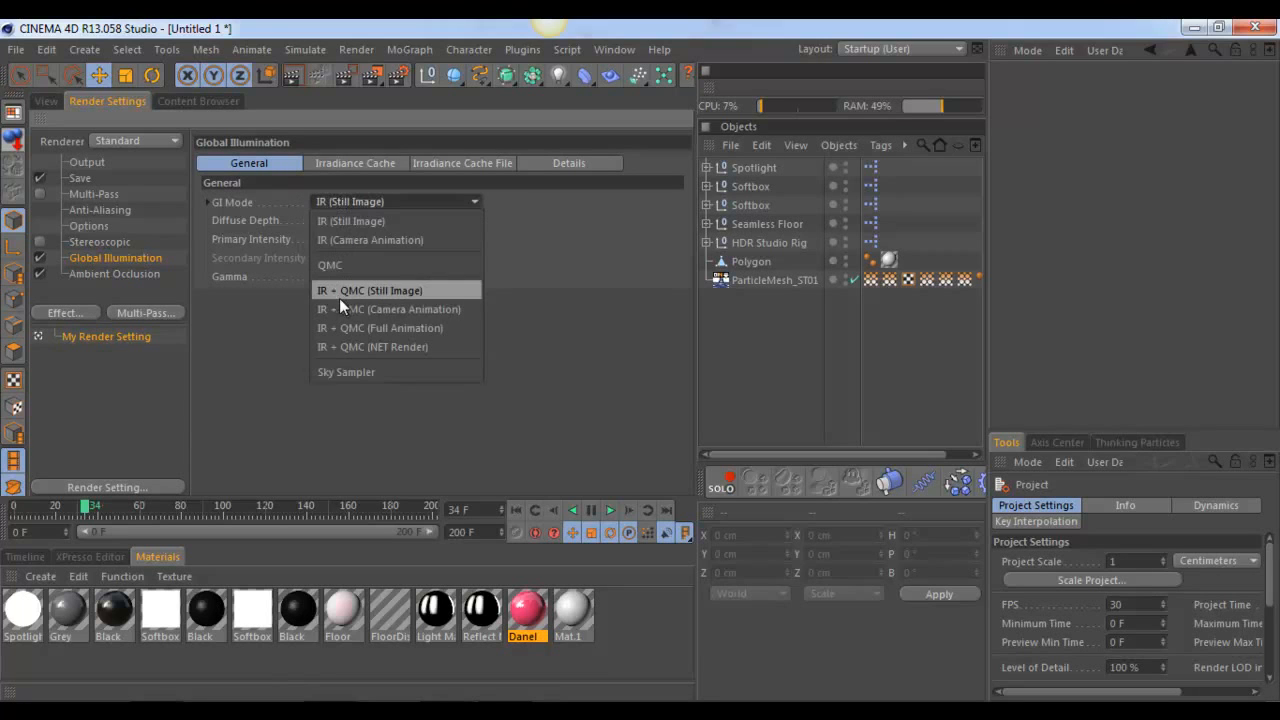
click(346, 372)
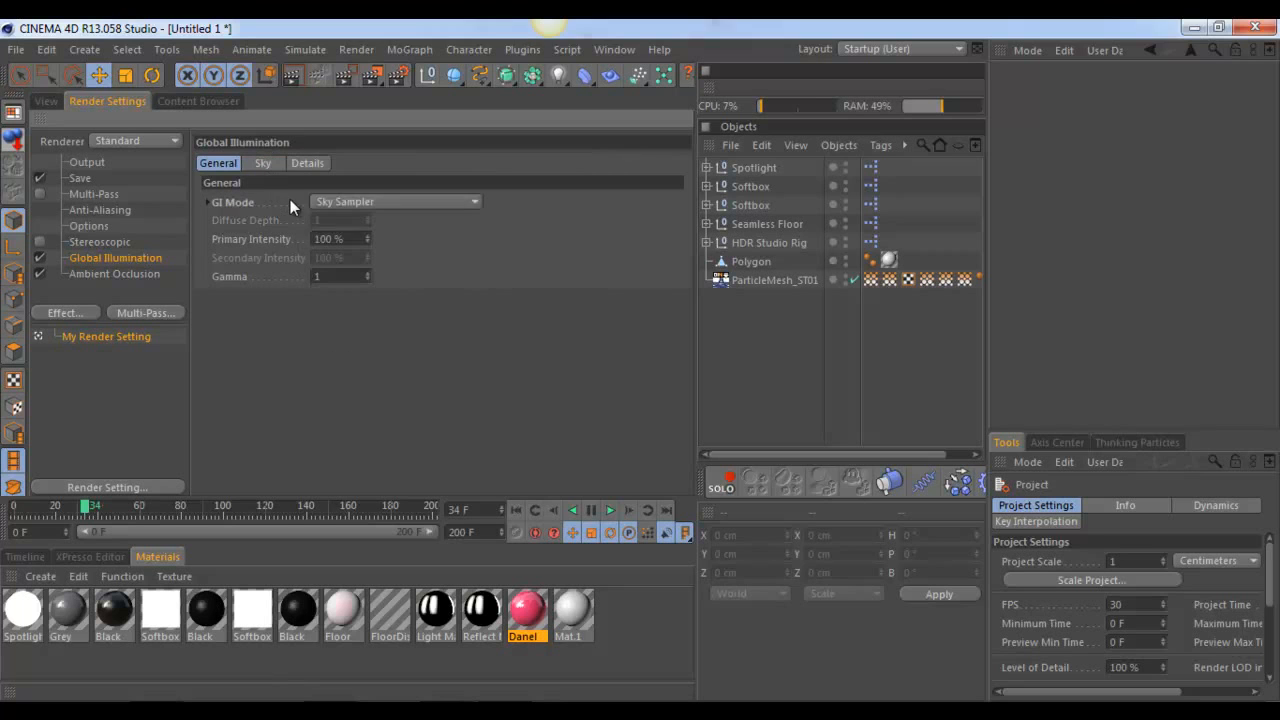
click(263, 163)
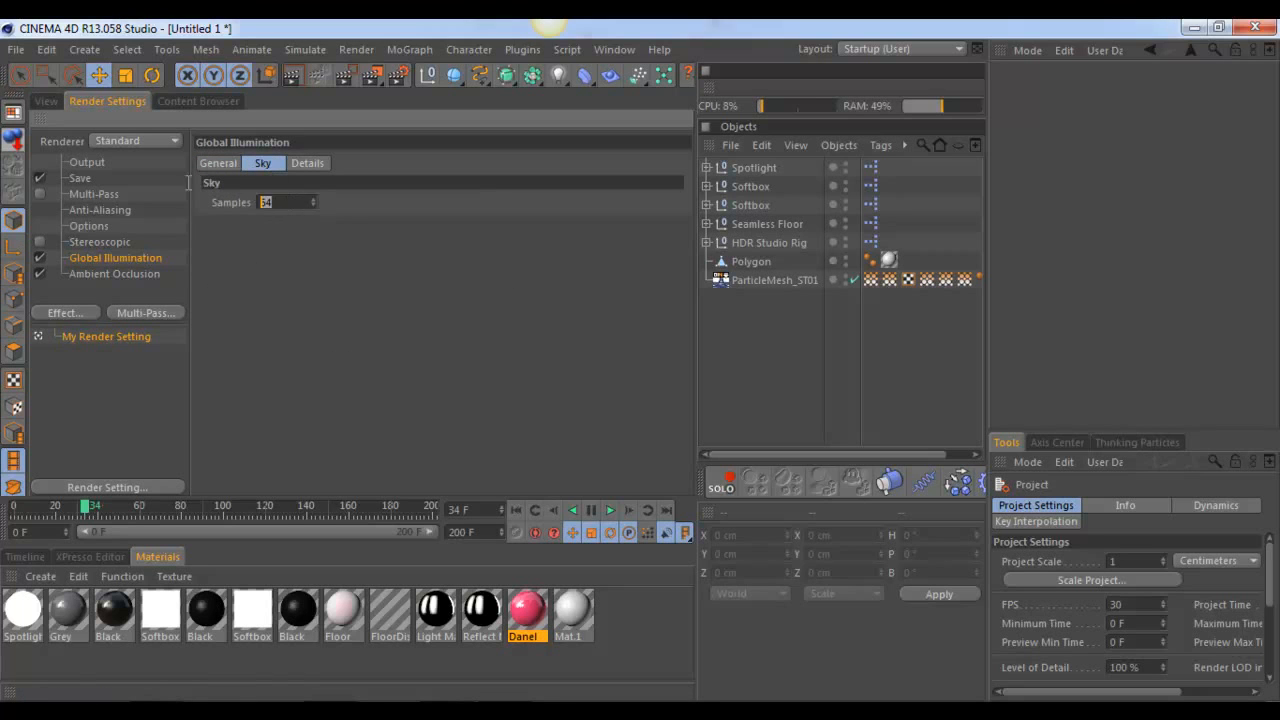
text(350)
key(Return)
Step: Review the General, Sky and Details settings of Global Illumination and the Ambient Occlusion properties
click(46, 100)
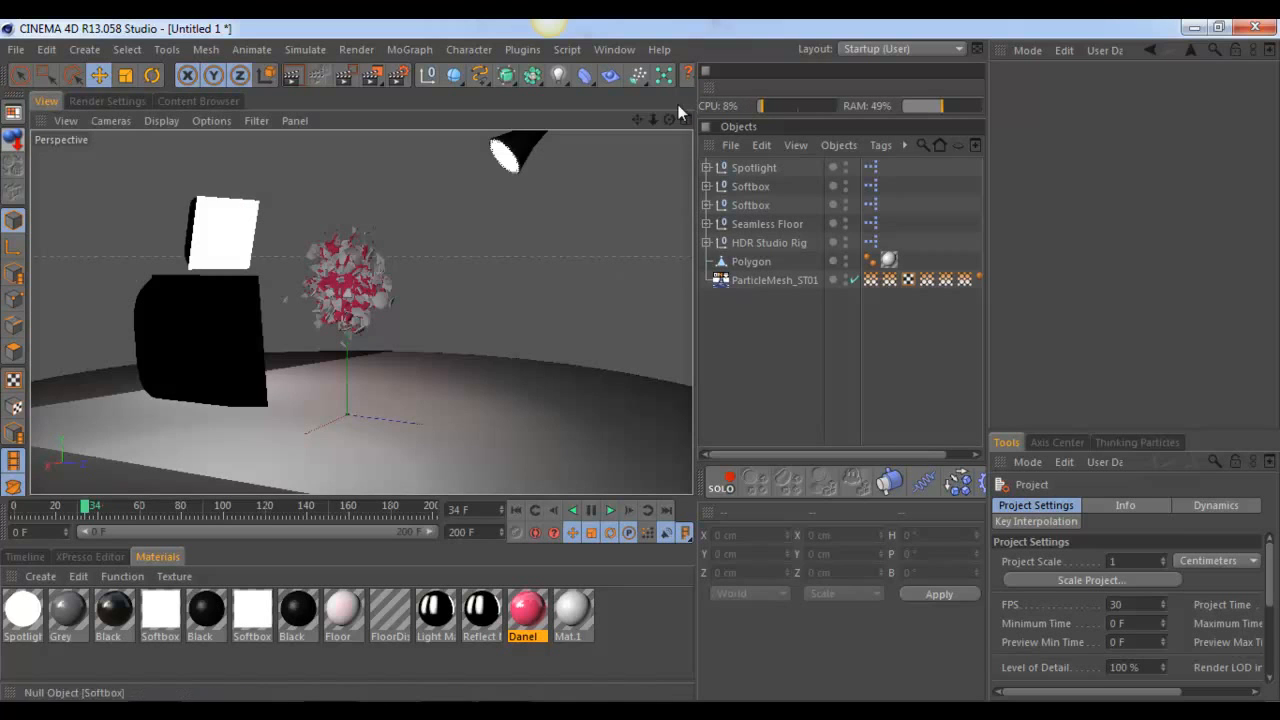
click(117, 102)
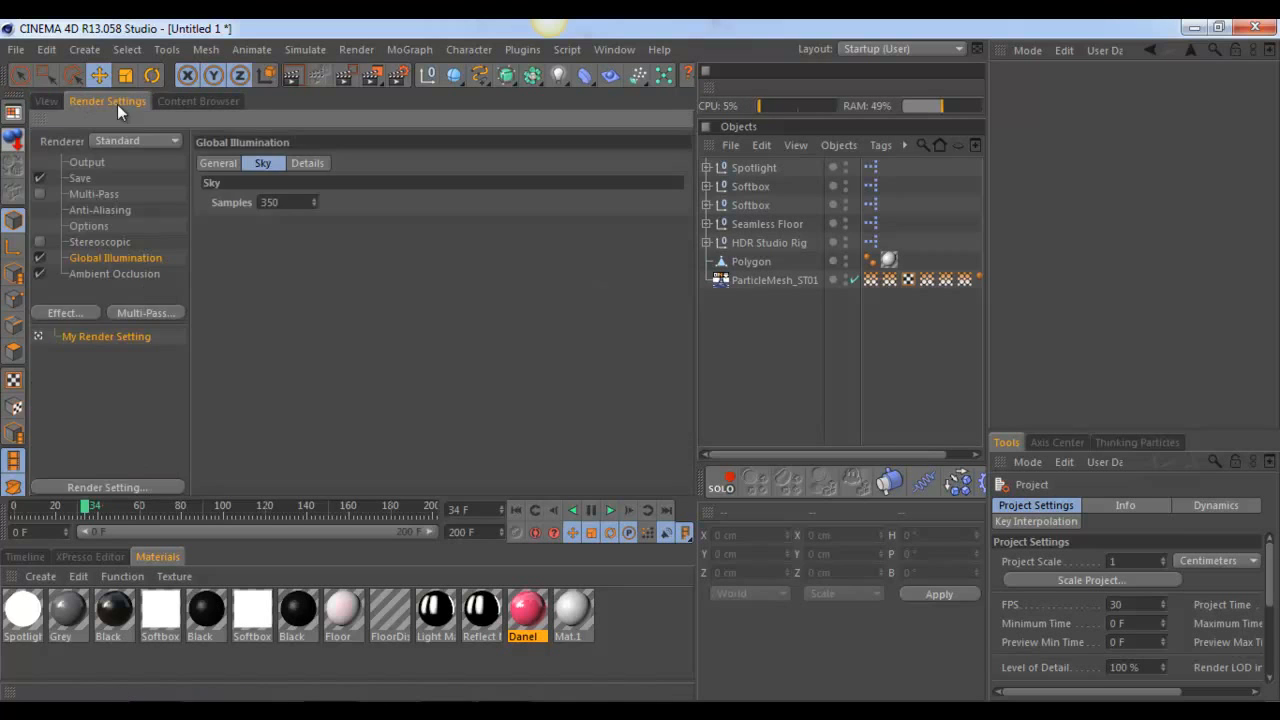
click(218, 164)
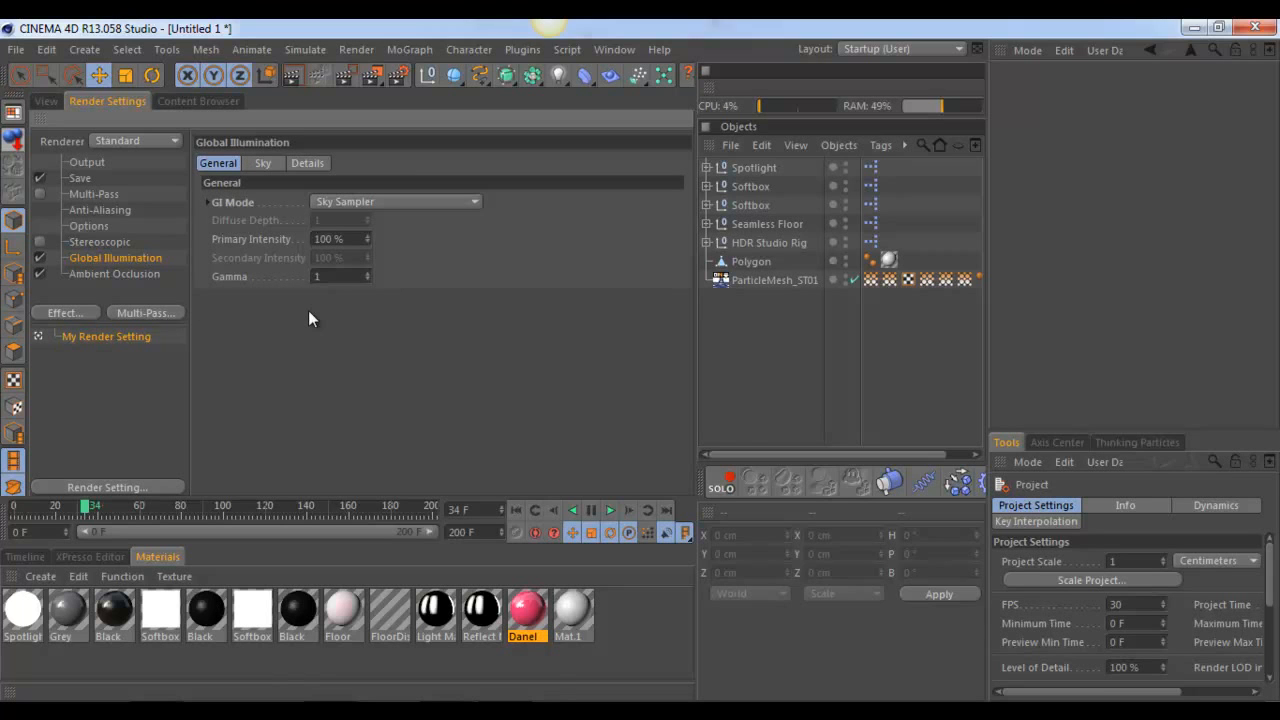
click(265, 164)
click(306, 164)
click(216, 164)
click(90, 275)
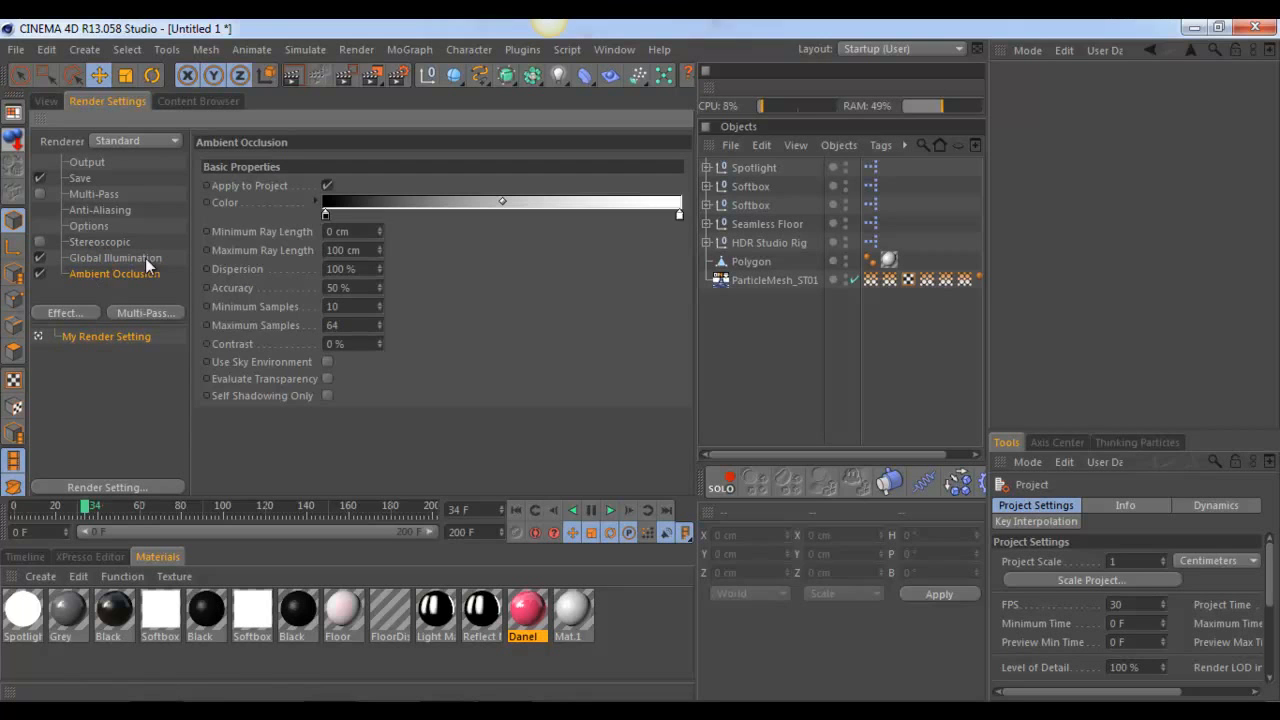
click(42, 98)
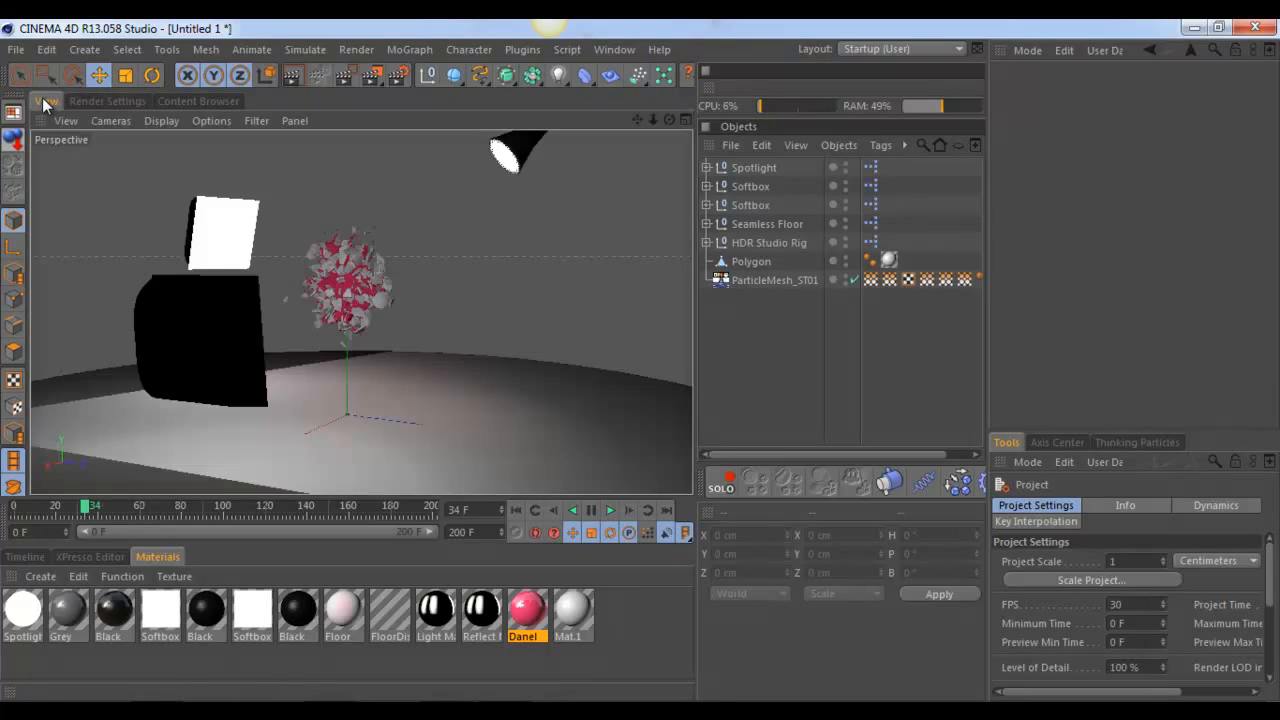
click(745, 261)
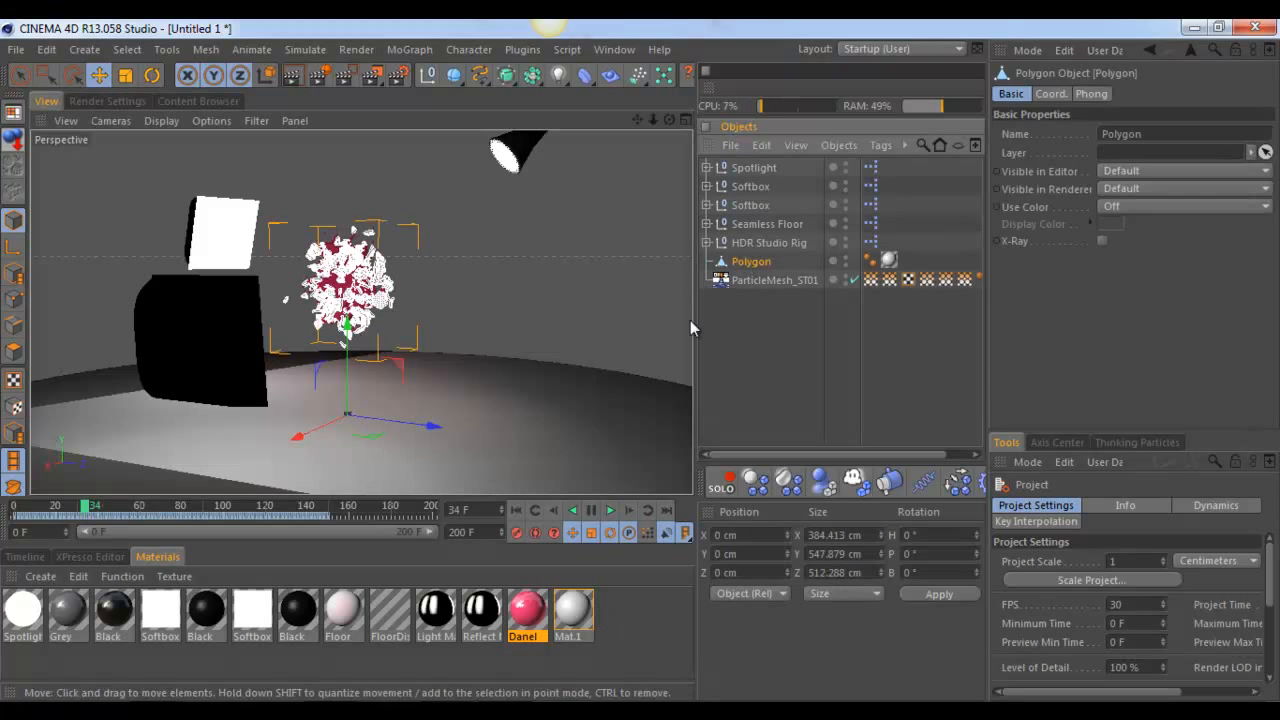
ctrl+click(757, 281)
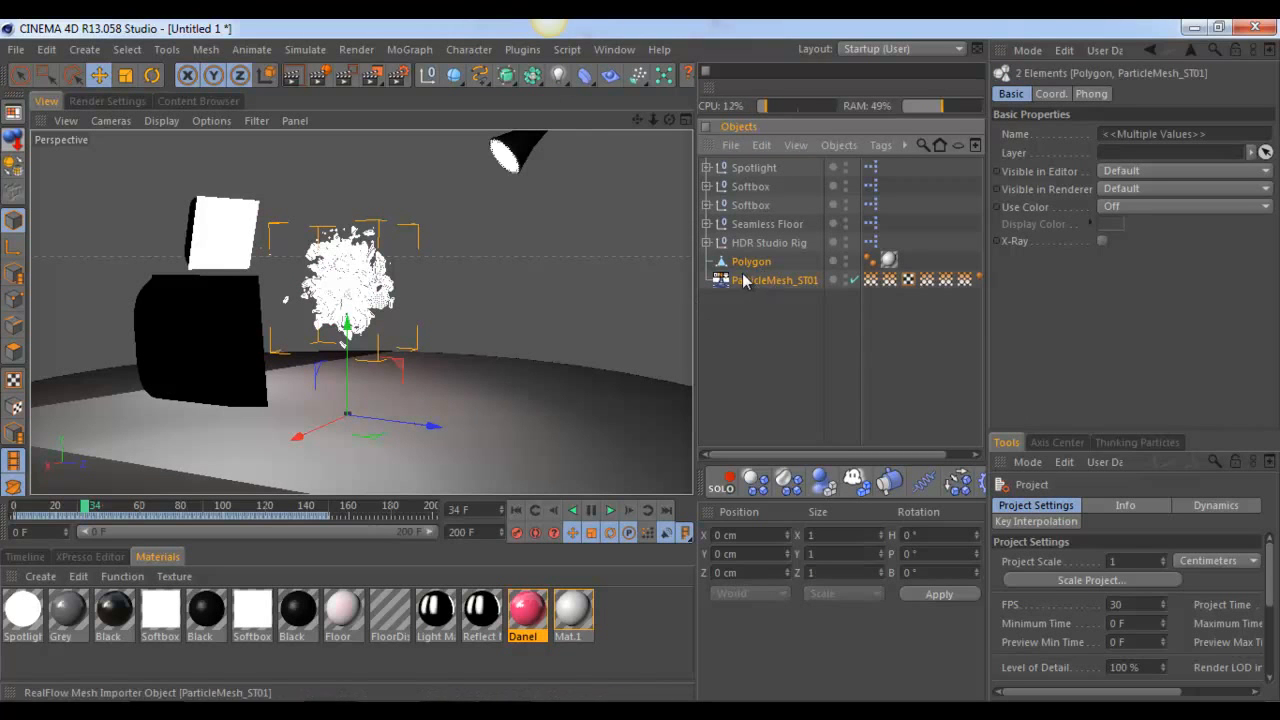
click(508, 51)
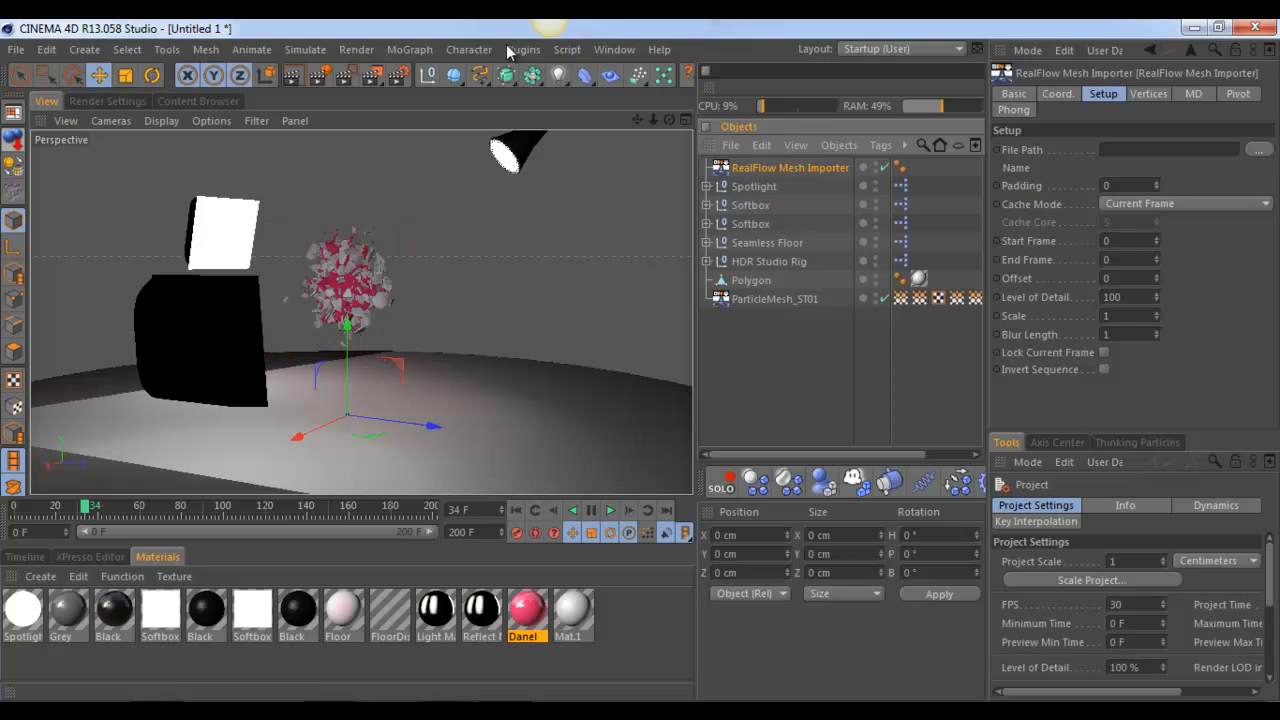
key(Delete)
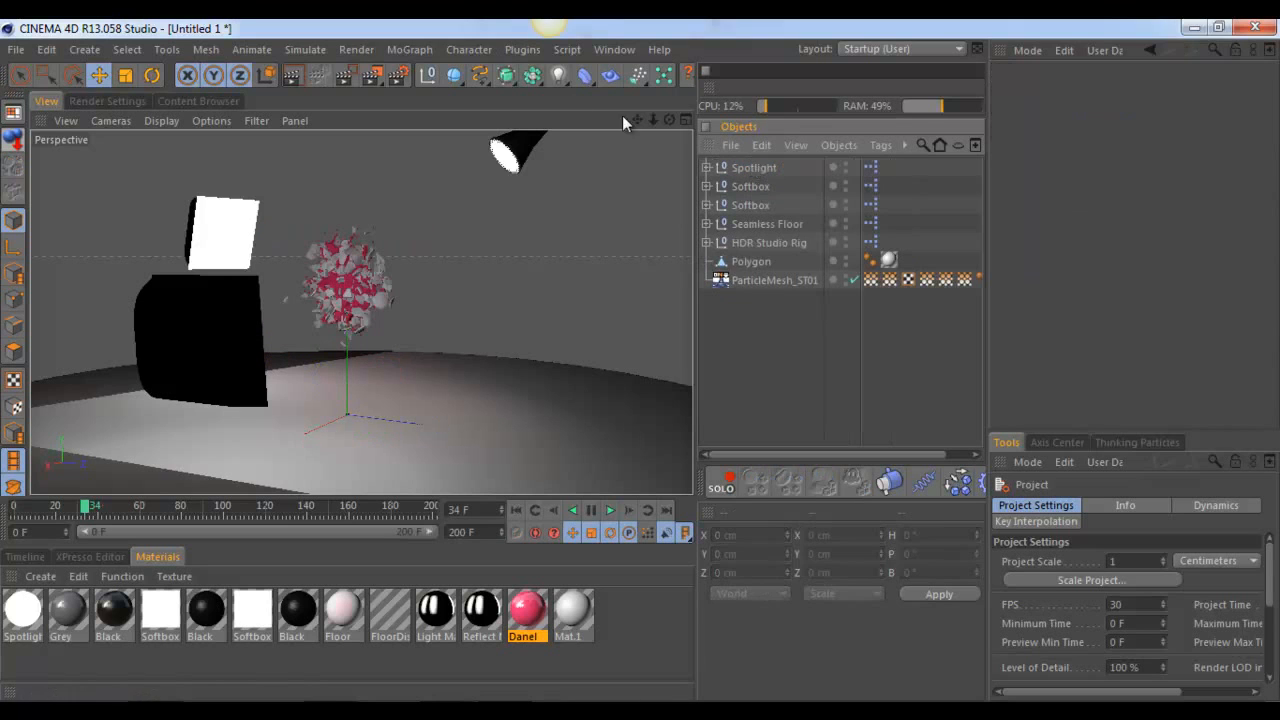
Step: Assign object buffers to Polygon and ParticleMesh_ST01 with the Buffer Booster plugin, and reopen the render settings
click(750, 262)
ctrl+click(746, 283)
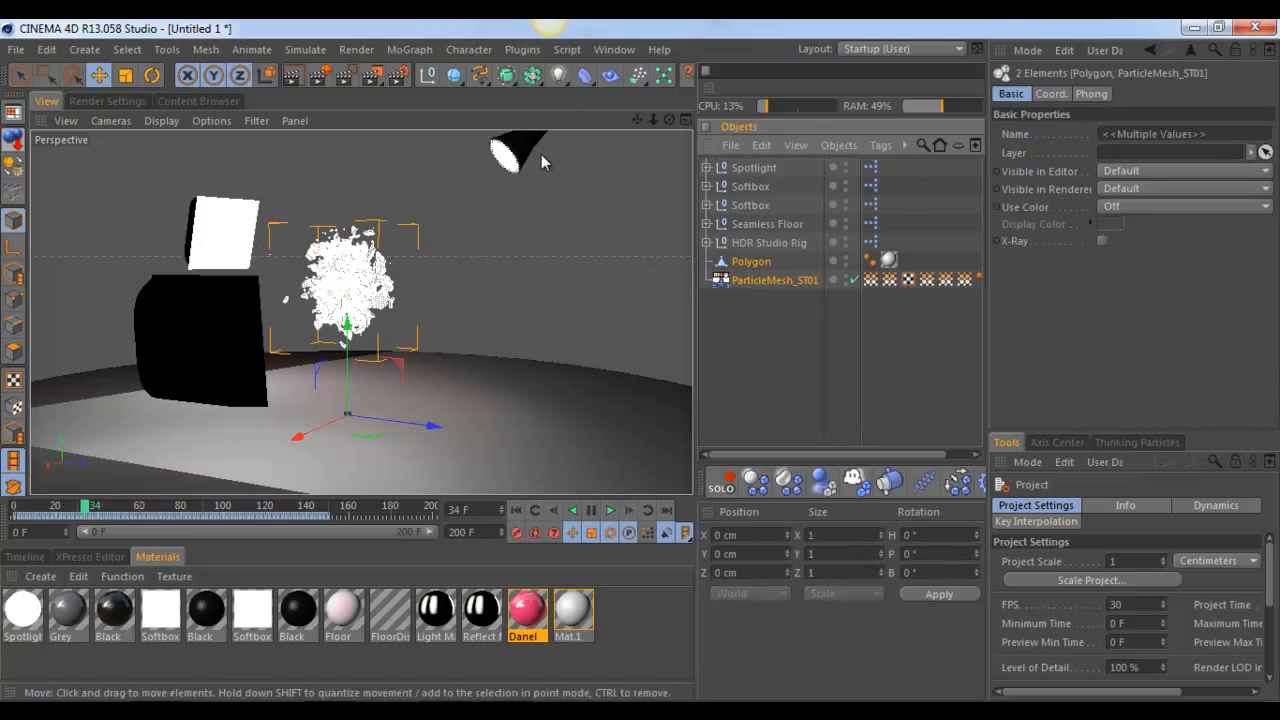
click(507, 50)
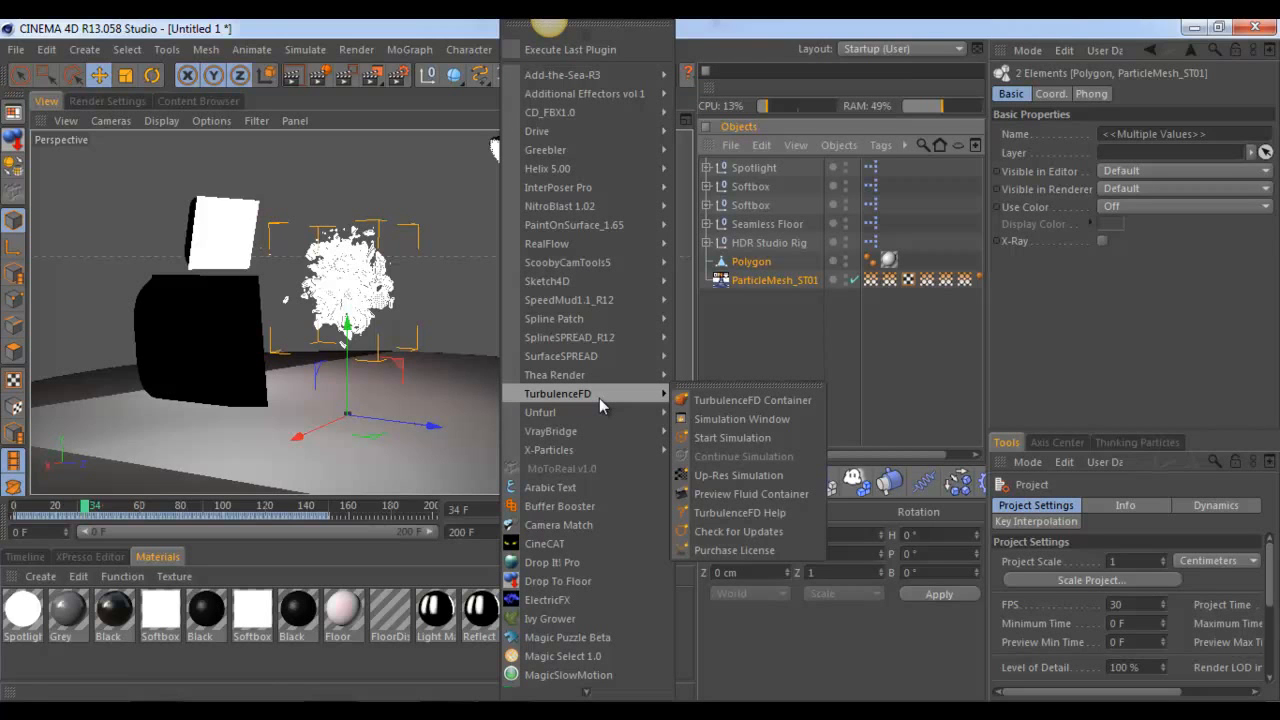
click(559, 510)
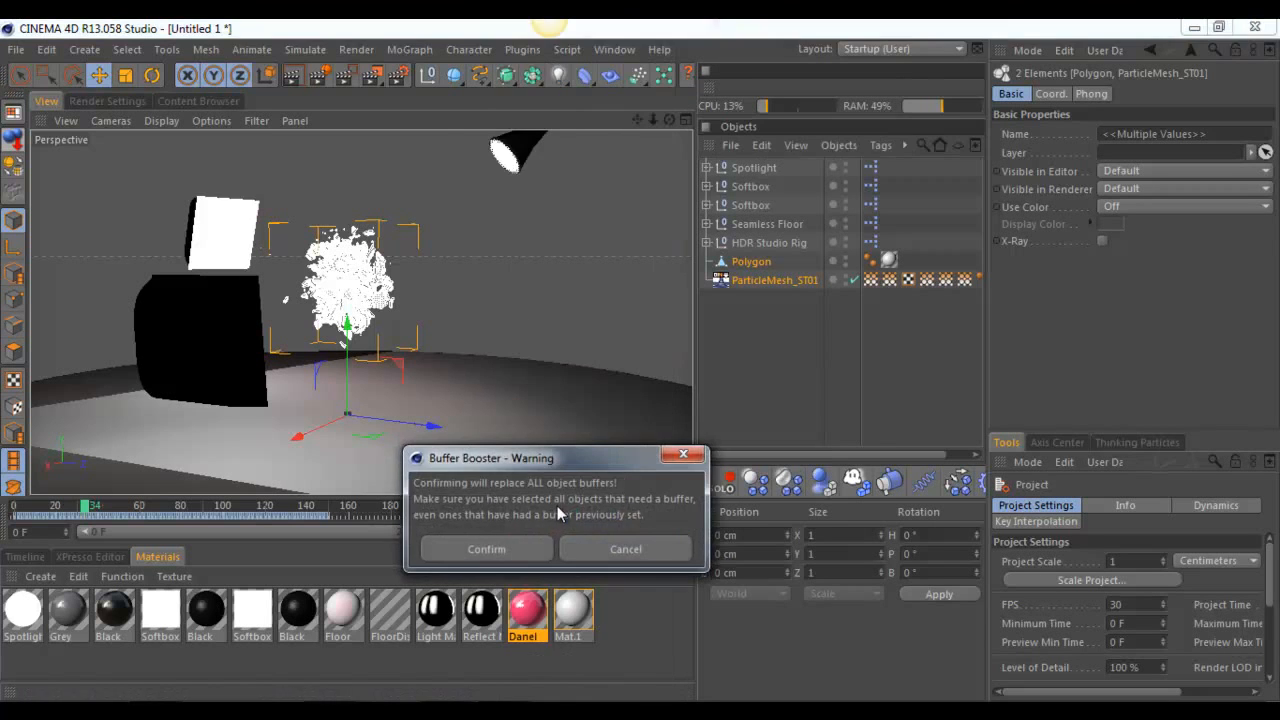
drag(556, 452, 477, 344)
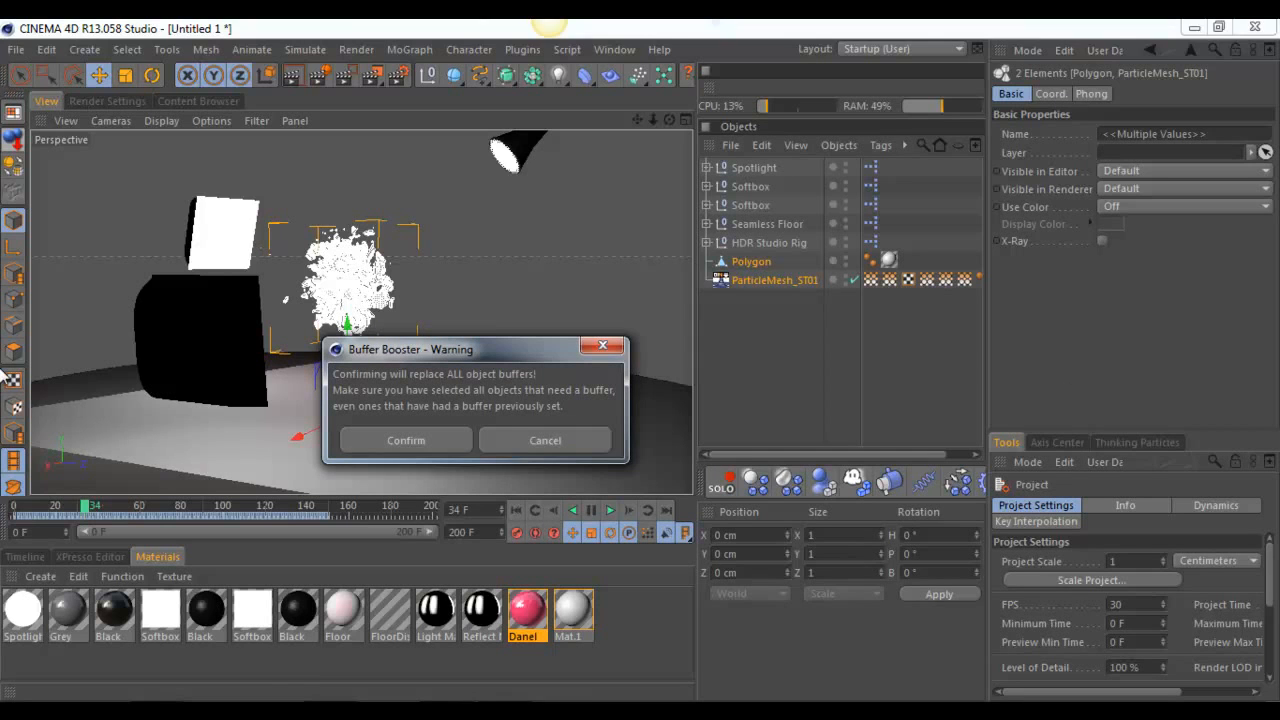
click(406, 441)
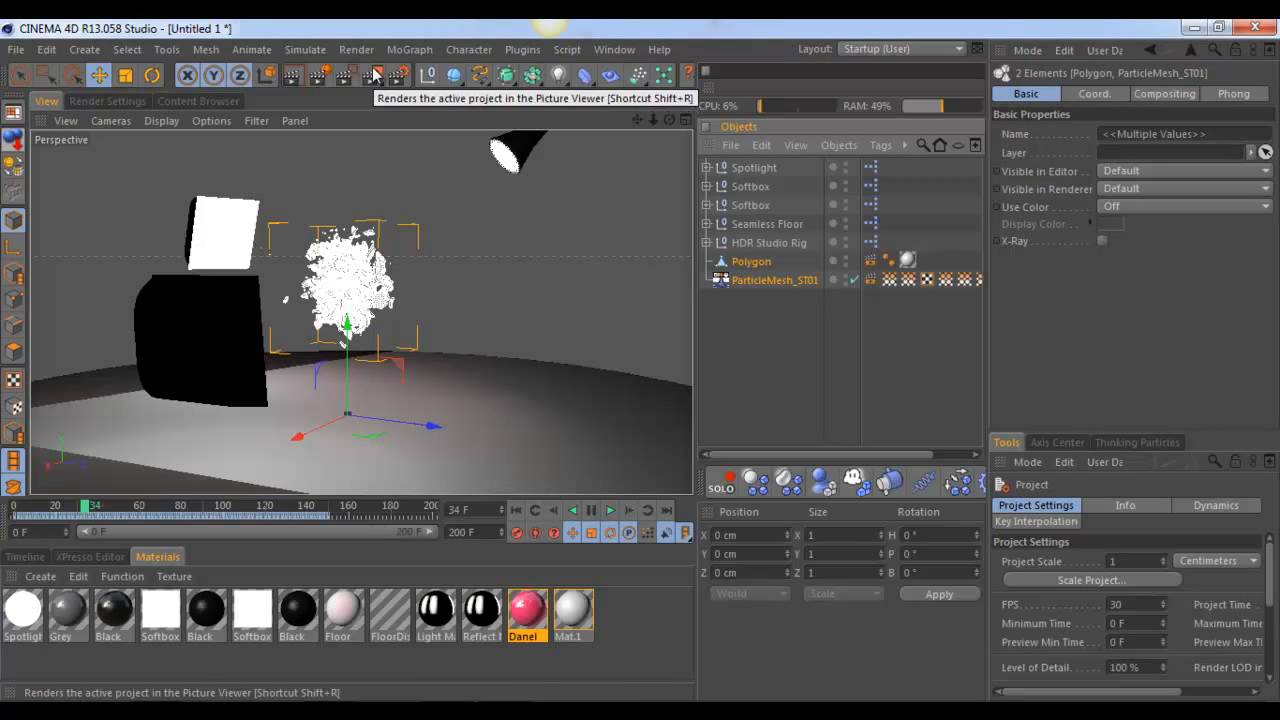
click(105, 101)
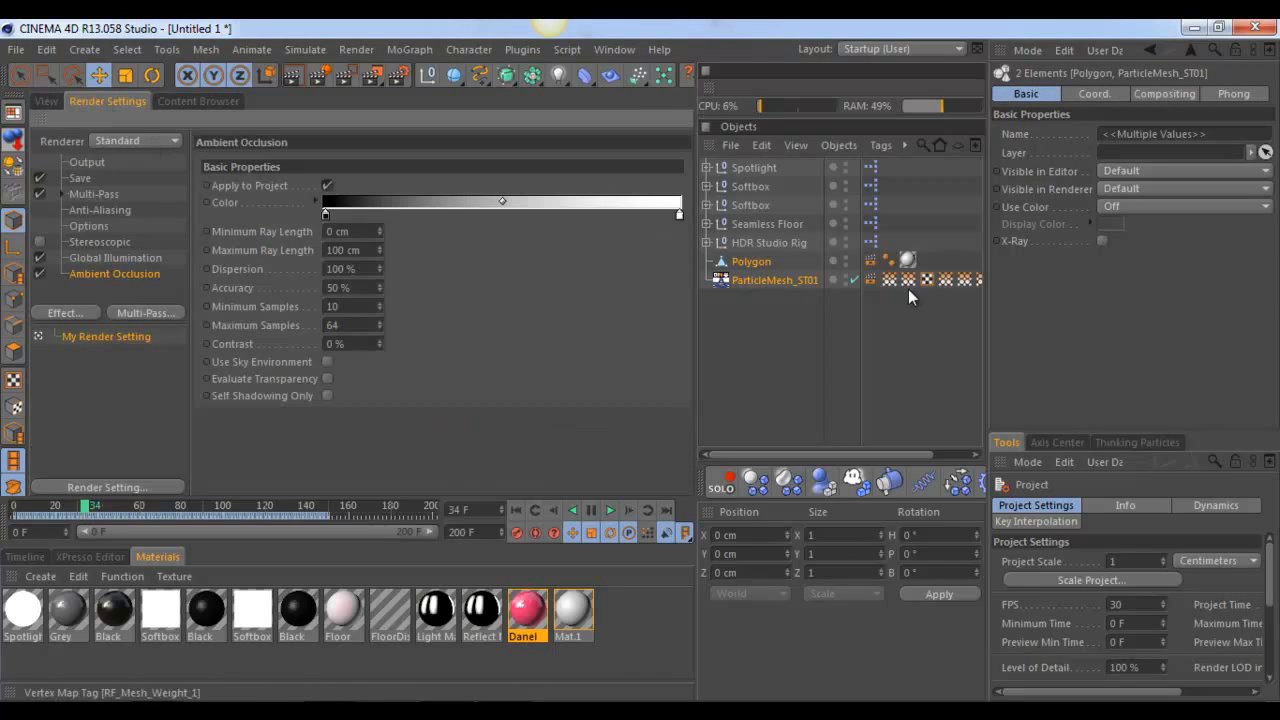
Step: Add Compositing tags to Polygon and ParticleMesh_ST01 with object buffer 1 enabled, and add an Object Buffer pass to Multi-Pass
click(870, 260)
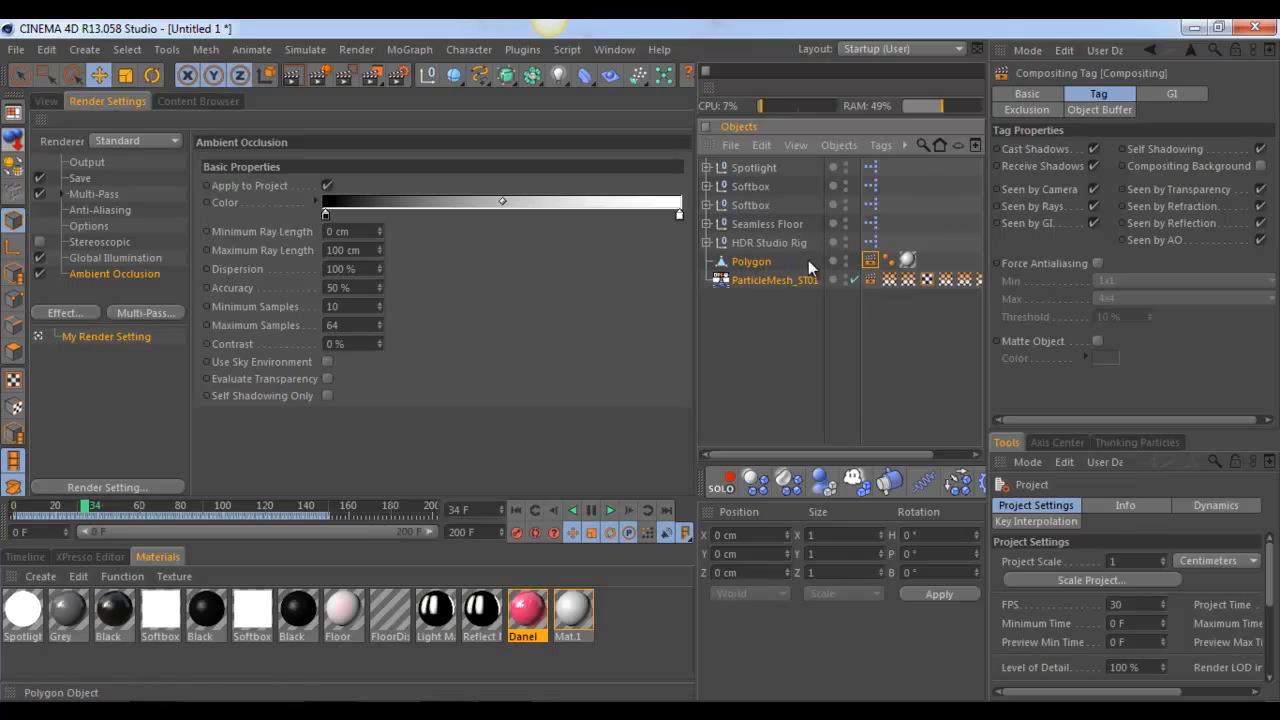
right_click(752, 262)
mouse_move(833, 43)
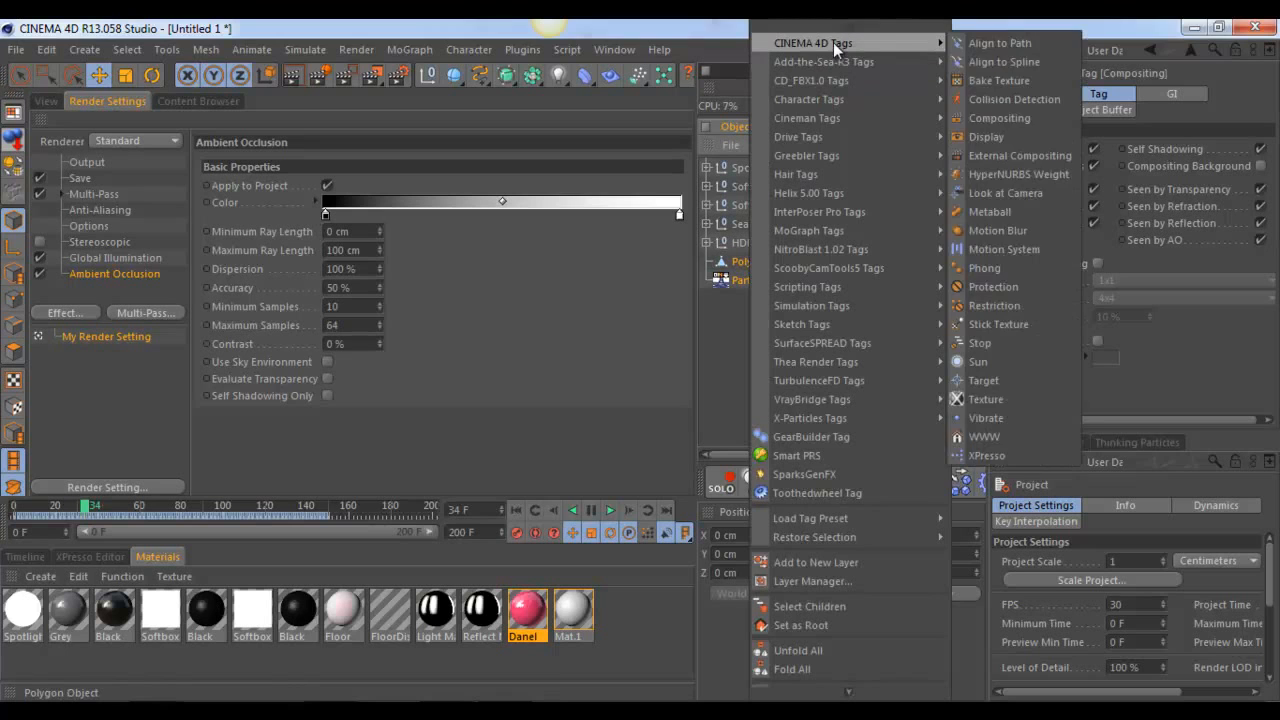
click(1000, 118)
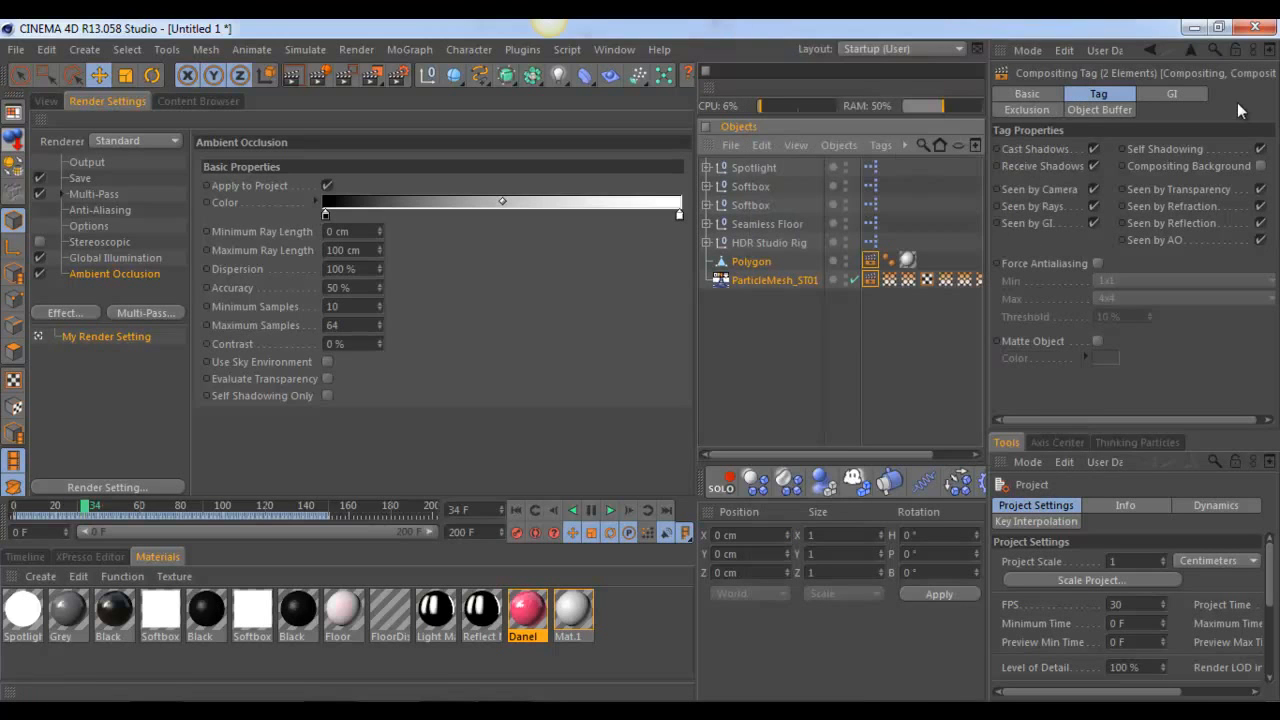
click(1100, 110)
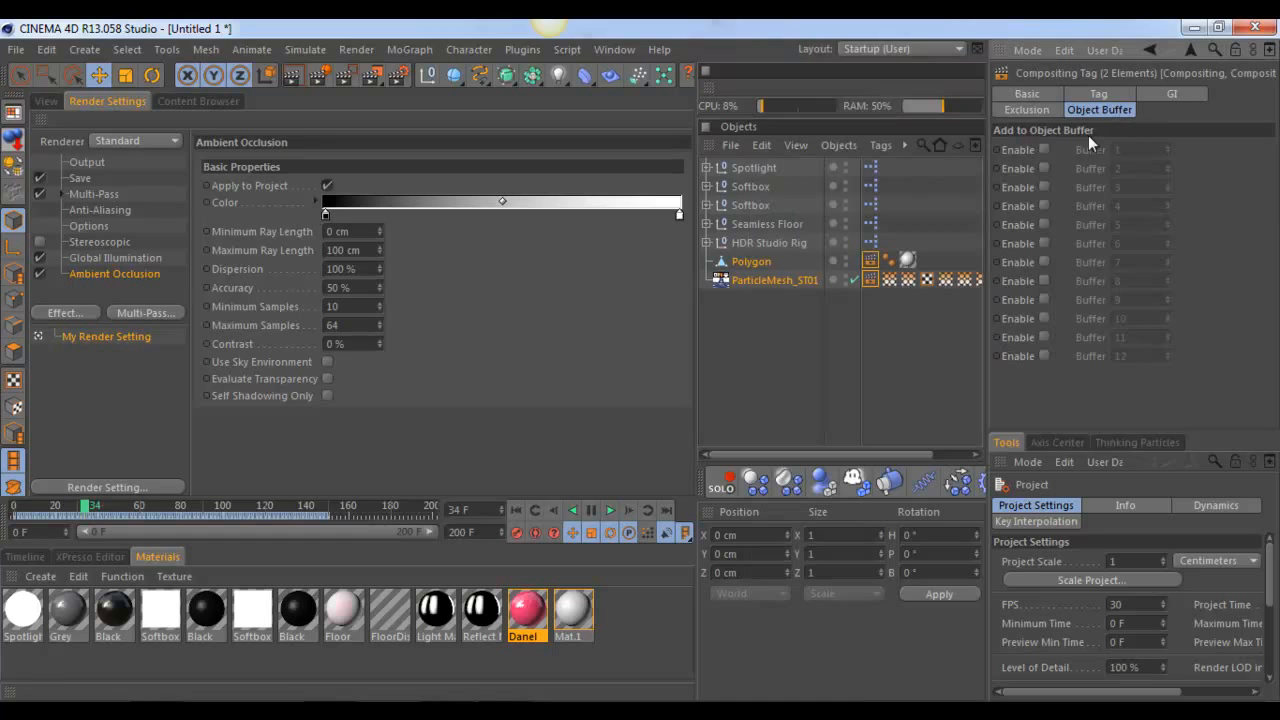
click(1042, 150)
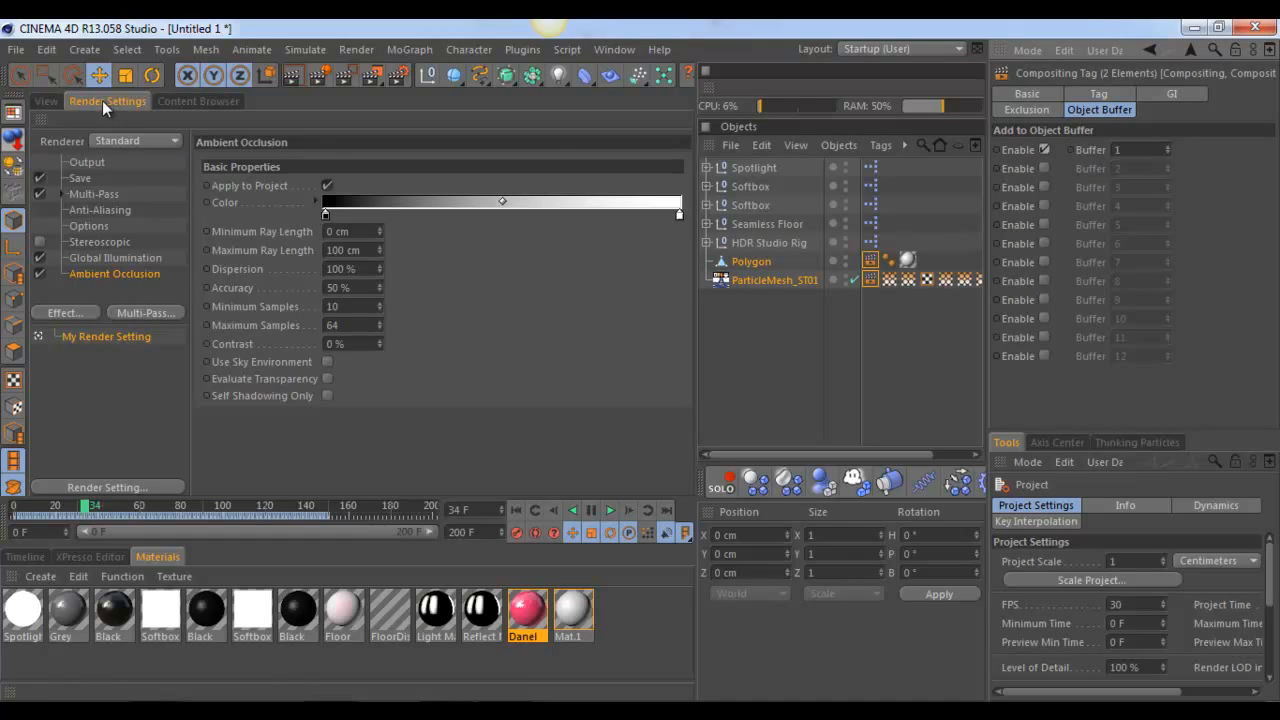
click(138, 313)
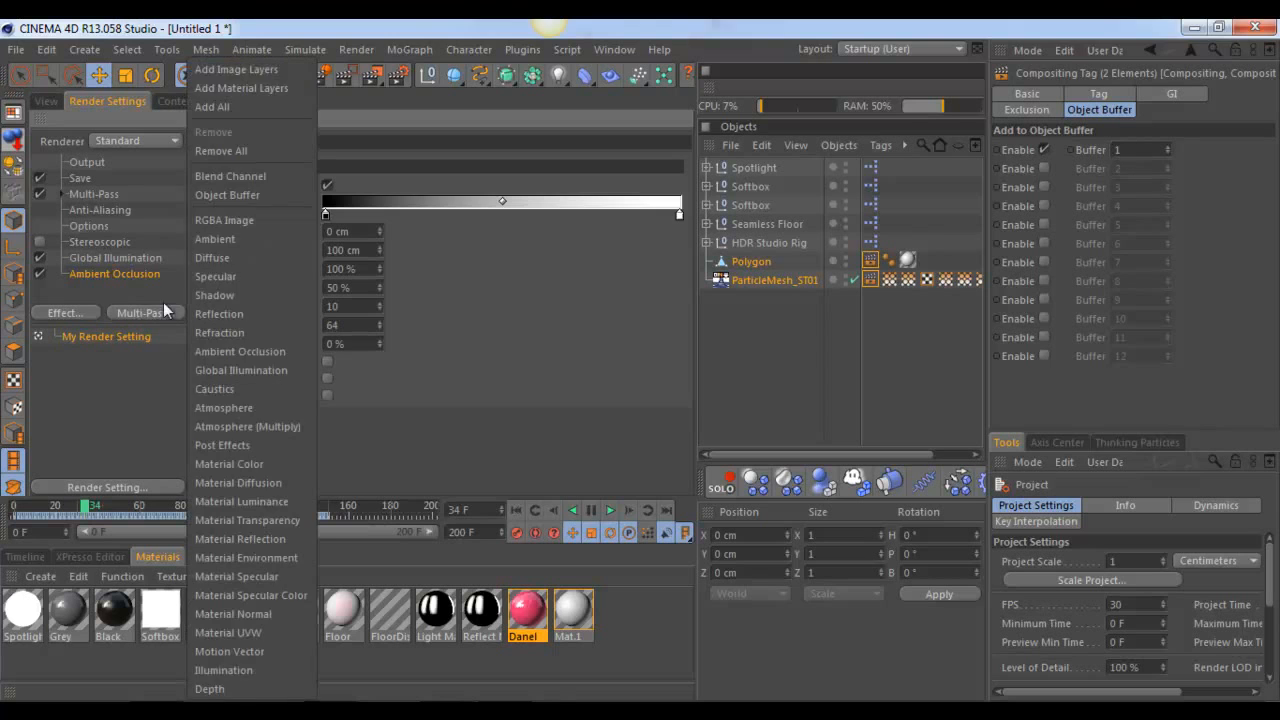
click(254, 196)
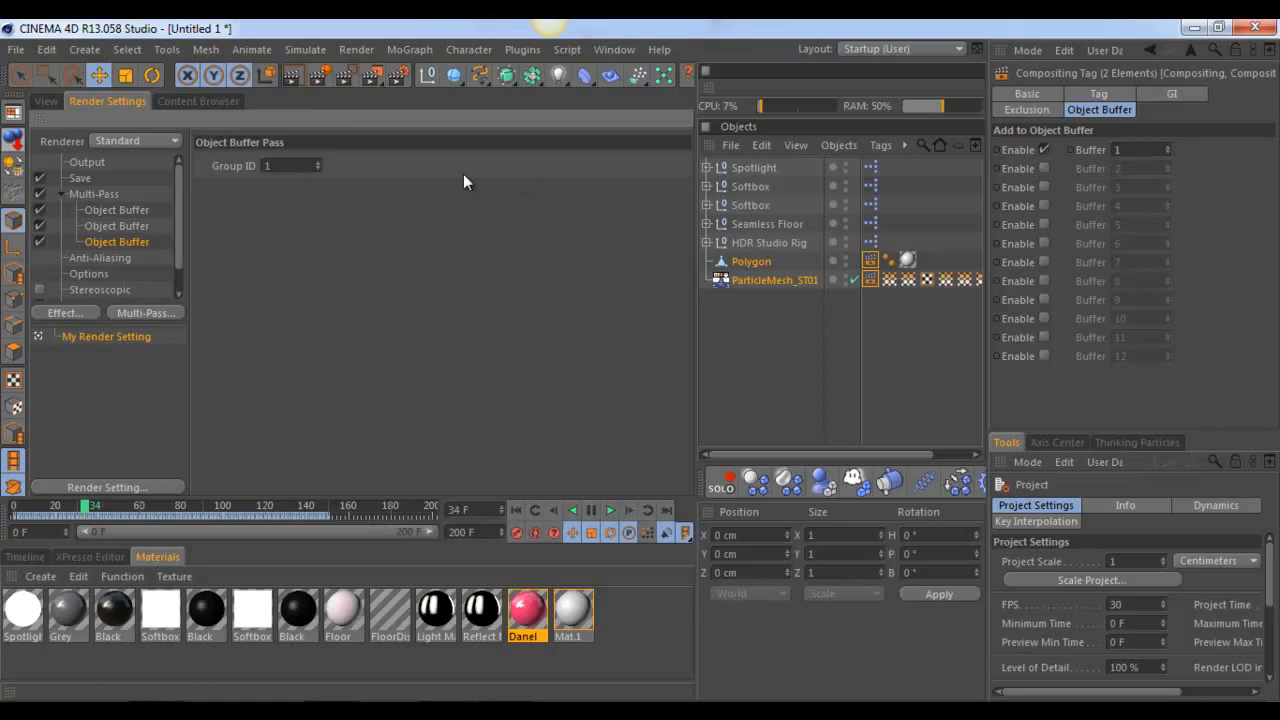
Step: Add another set of Compositing tags to both objects and enable object buffer 2 on ParticleMesh_ST01's tag
click(871, 280)
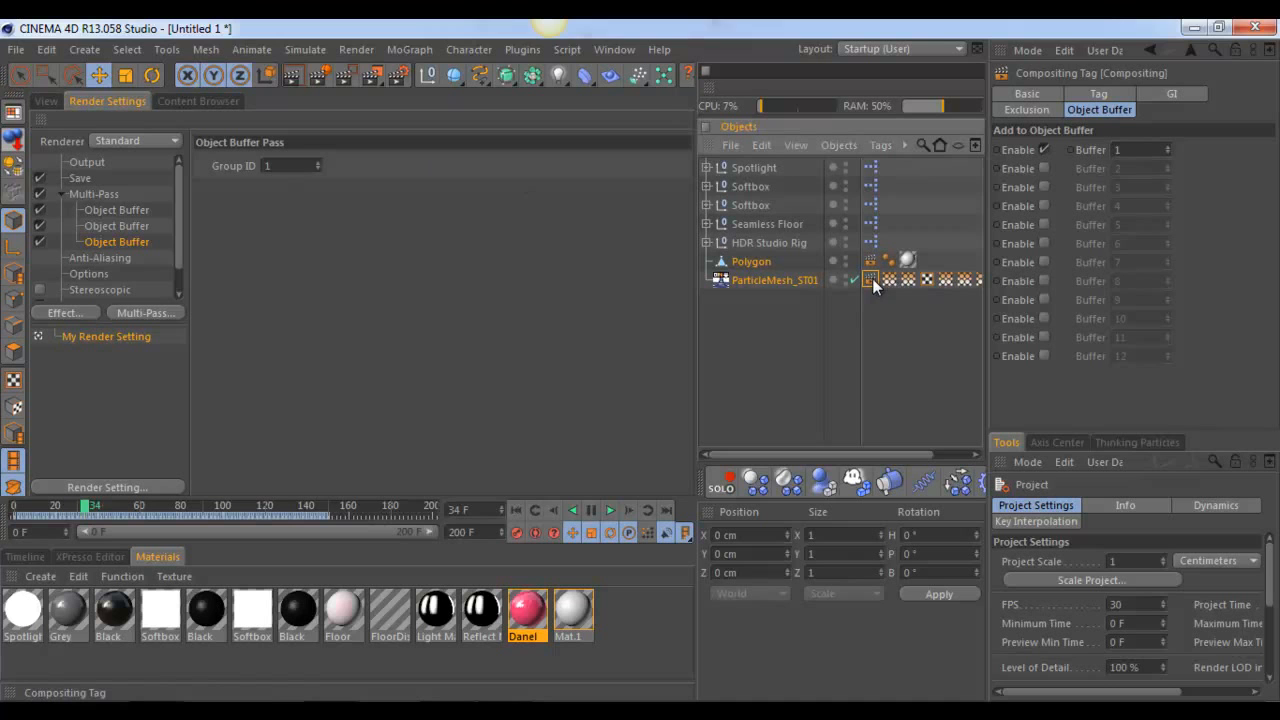
right_click(783, 283)
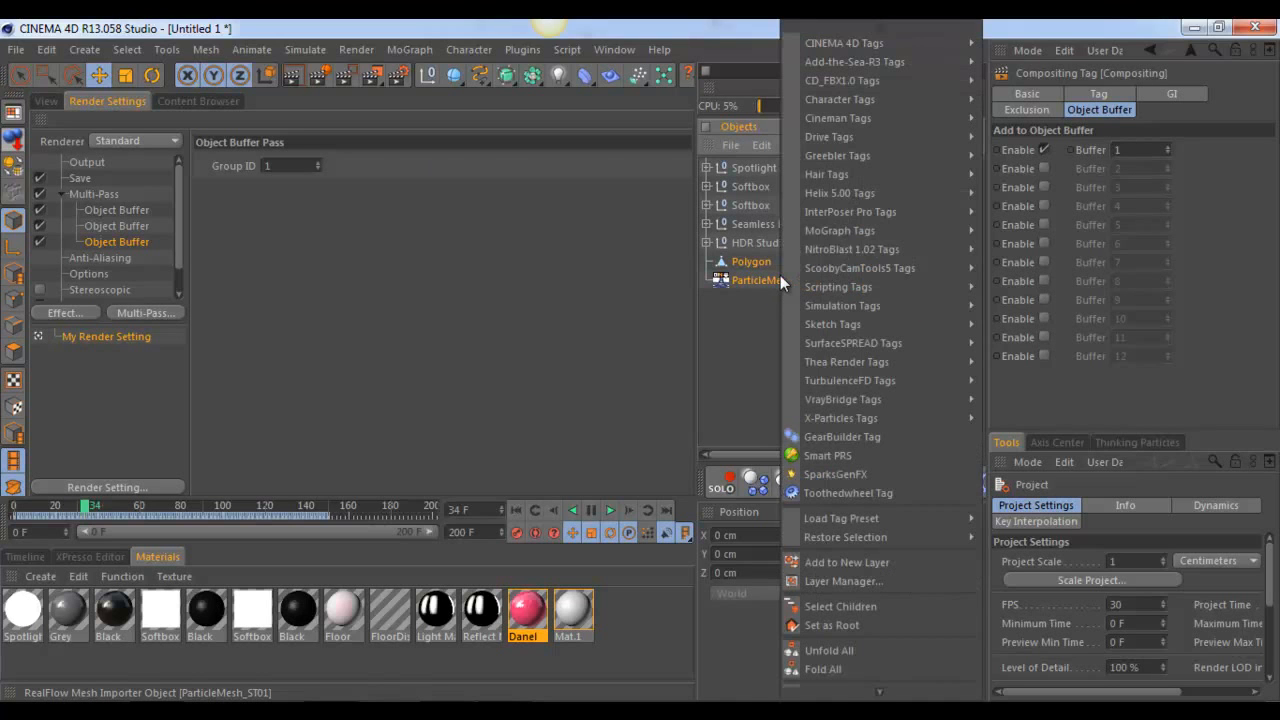
mouse_move(949, 45)
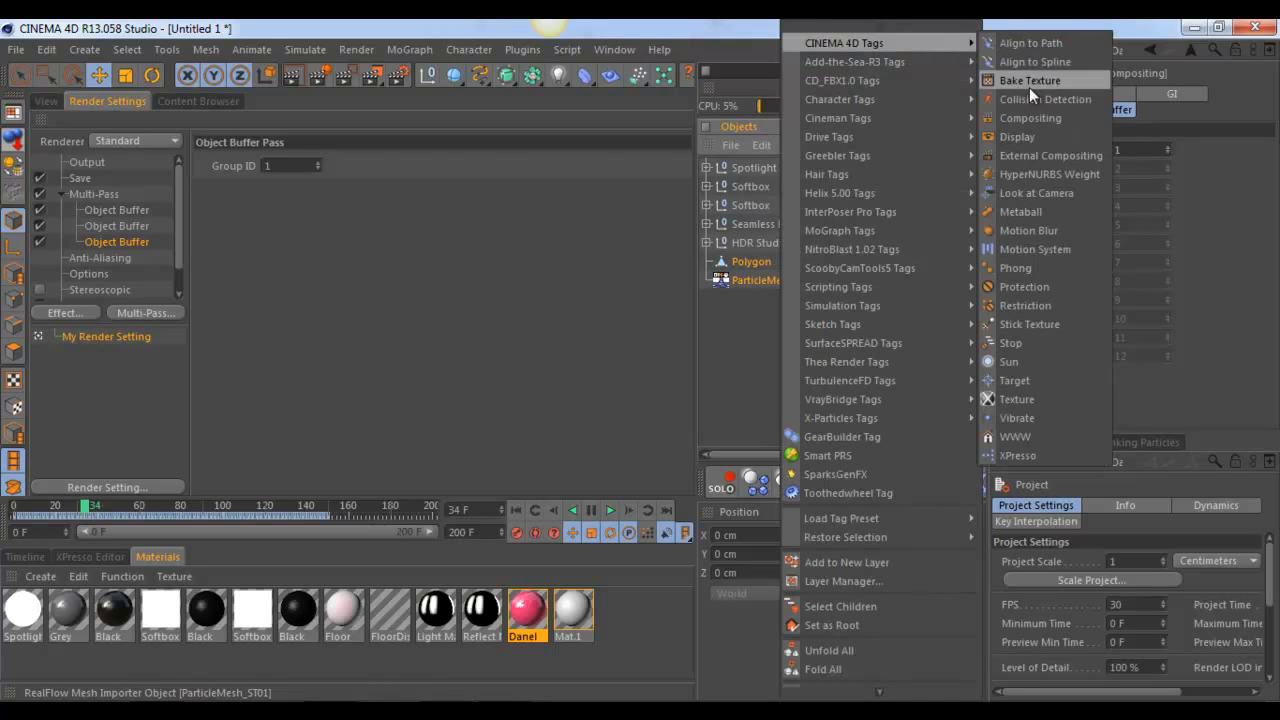
click(1023, 112)
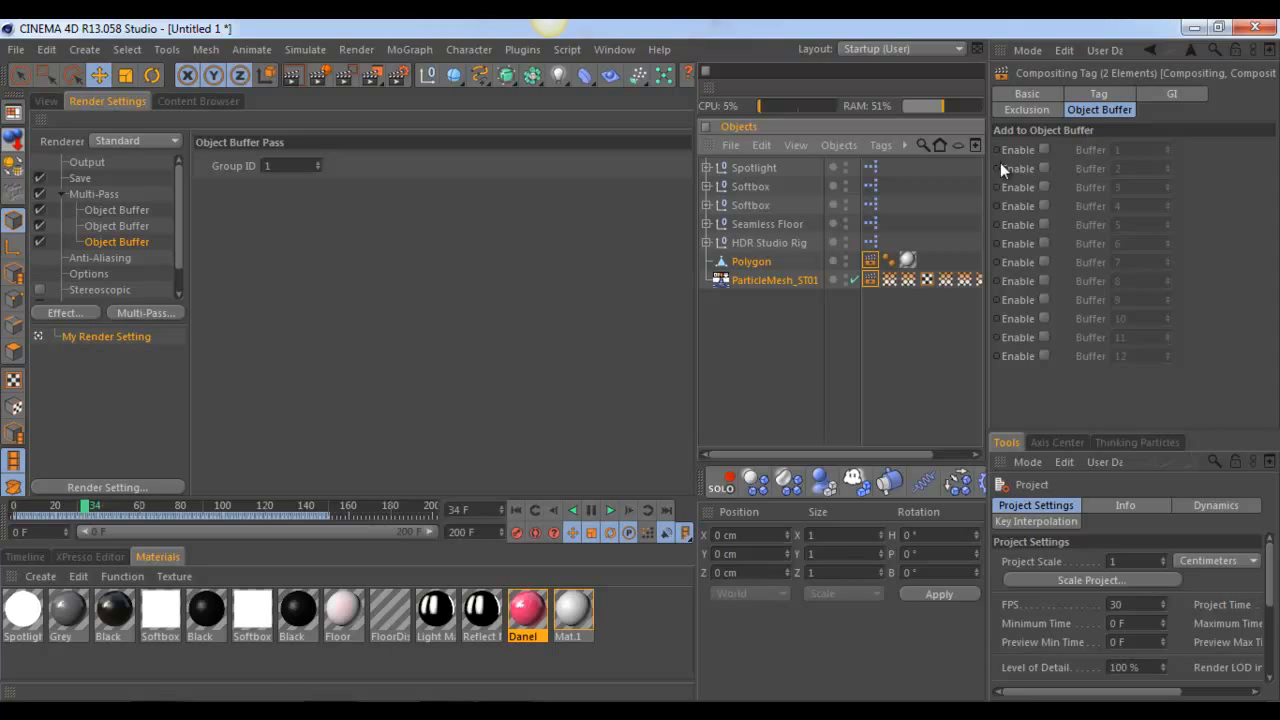
click(874, 281)
click(1044, 168)
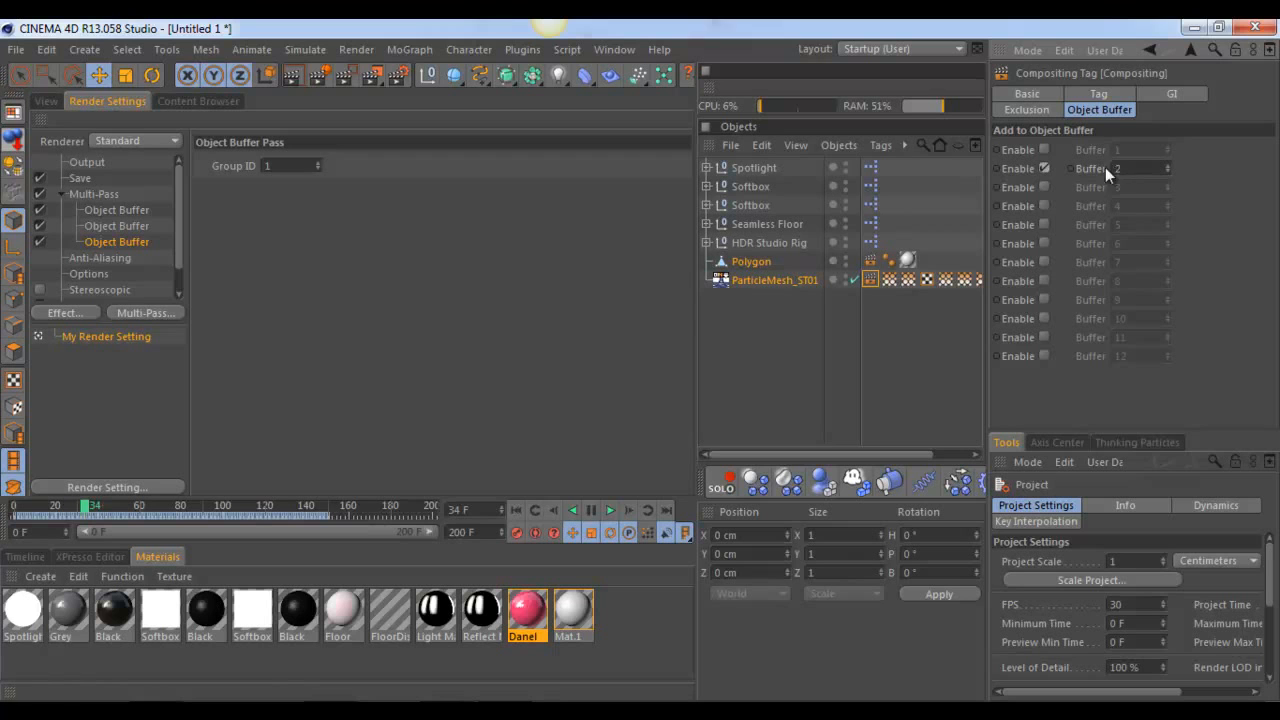
Step: Add another Object Buffer pass to Multi-Pass and set its Group ID to 2
click(140, 311)
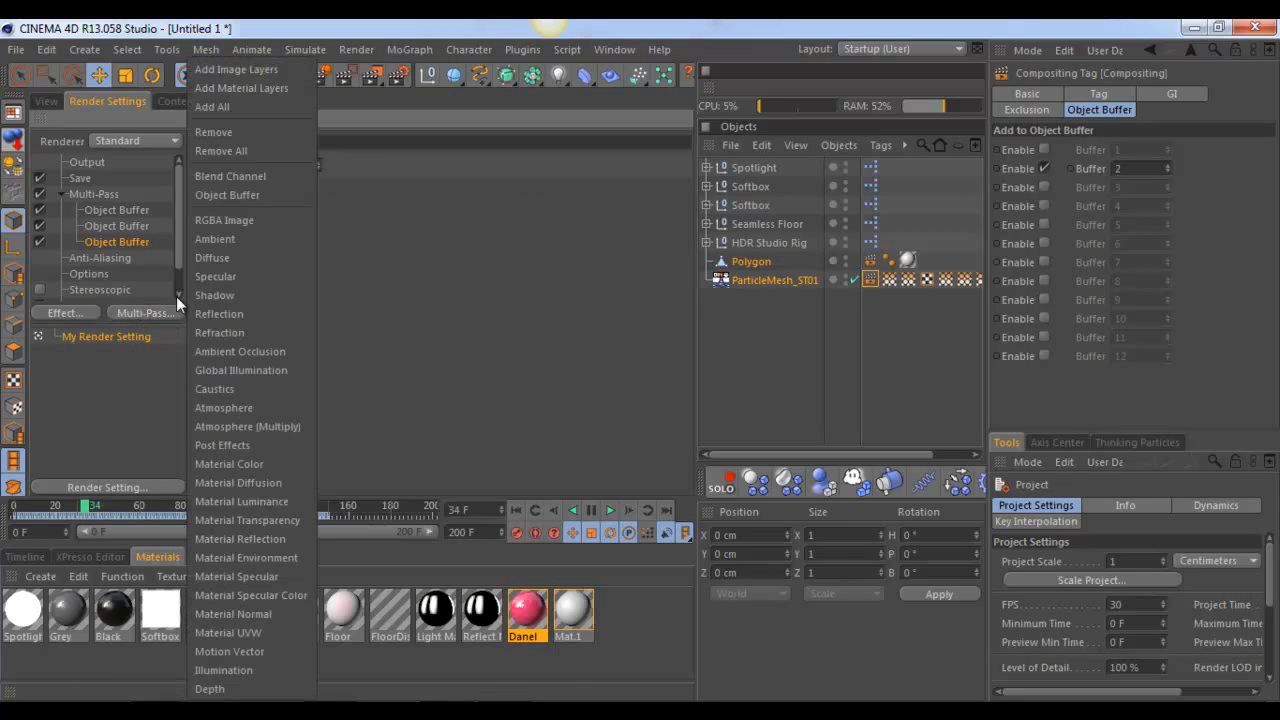
click(244, 197)
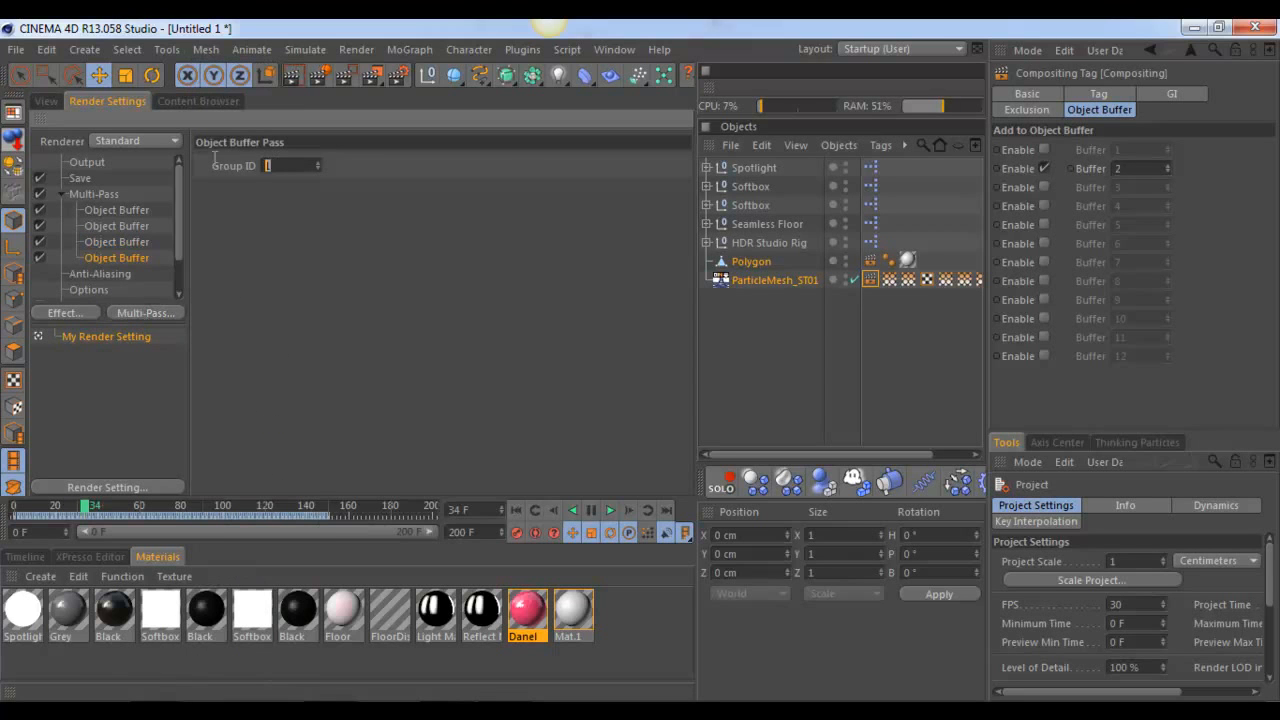
text(2)
key(Return)
Step: Delete the Compositing tags from Polygon and ParticleMesh_ST01 and remove all Object Buffer passes from Multi-Pass
drag(872, 284, 870, 262)
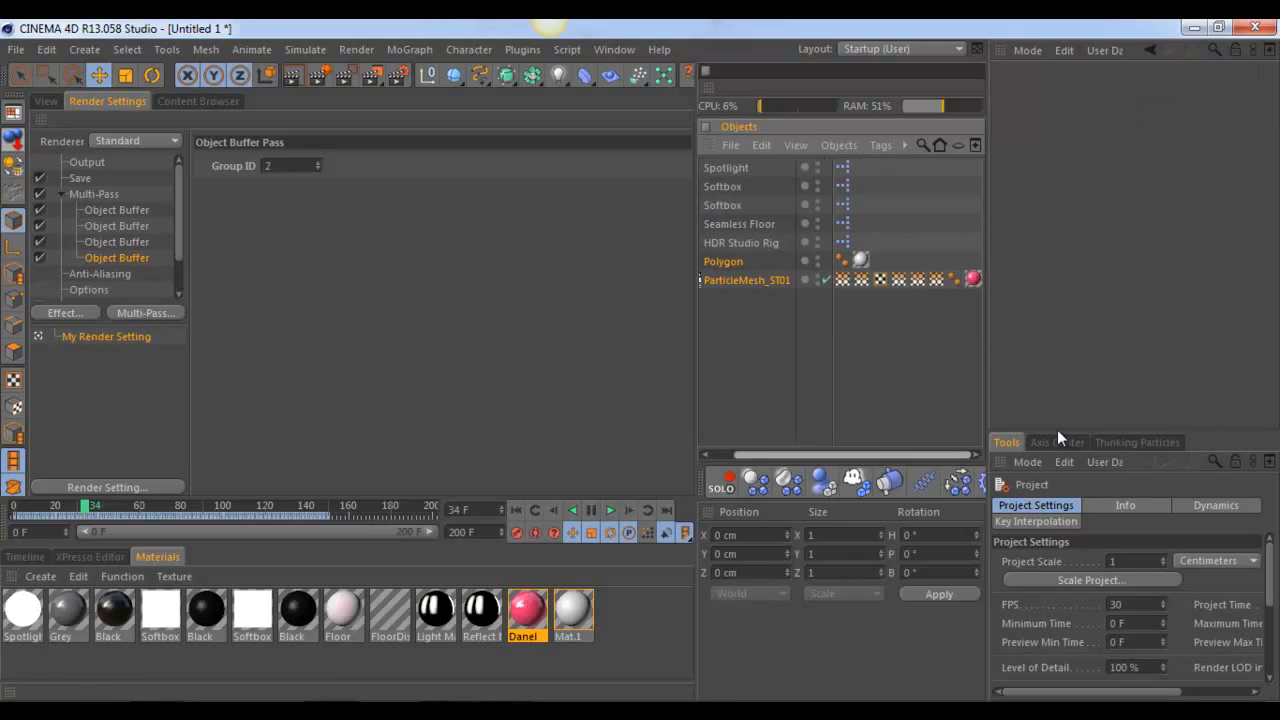
click(114, 208)
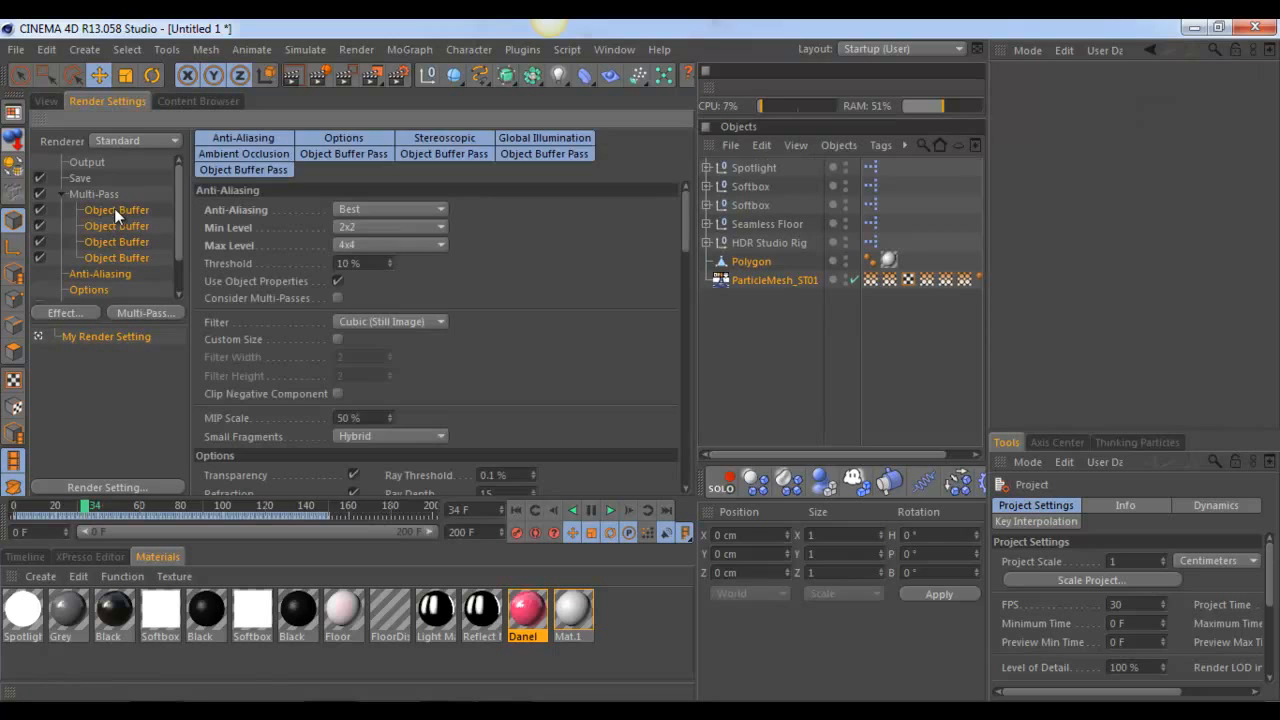
shift+click(110, 258)
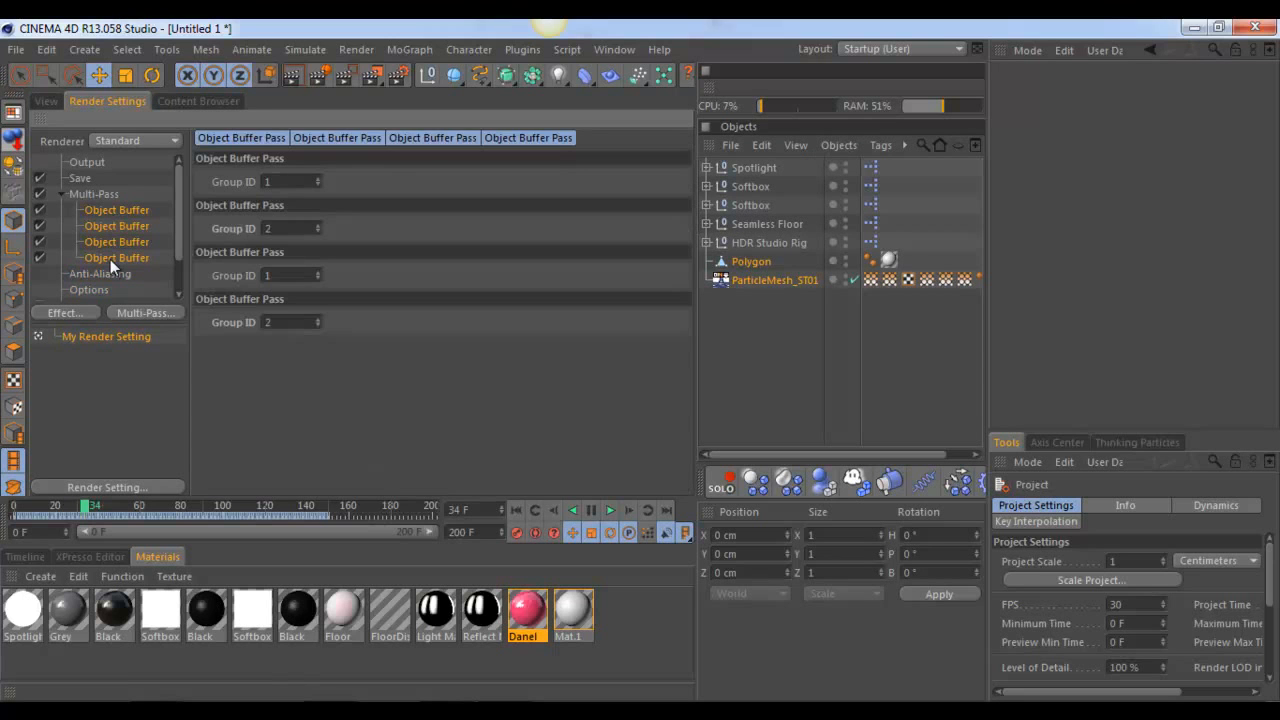
key(Delete)
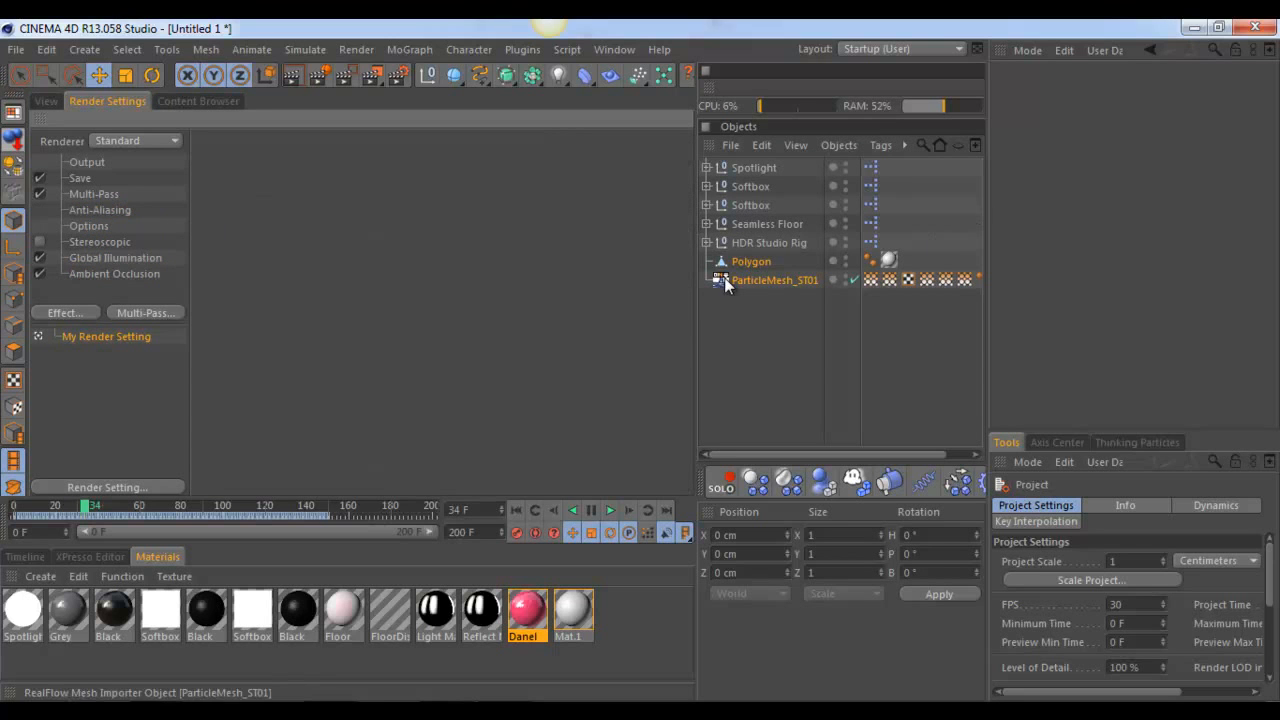
Step: Assign object buffers to Polygon and ParticleMesh_ST01 again with Buffer Booster, accepting the replacement of all existing buffers
click(518, 50)
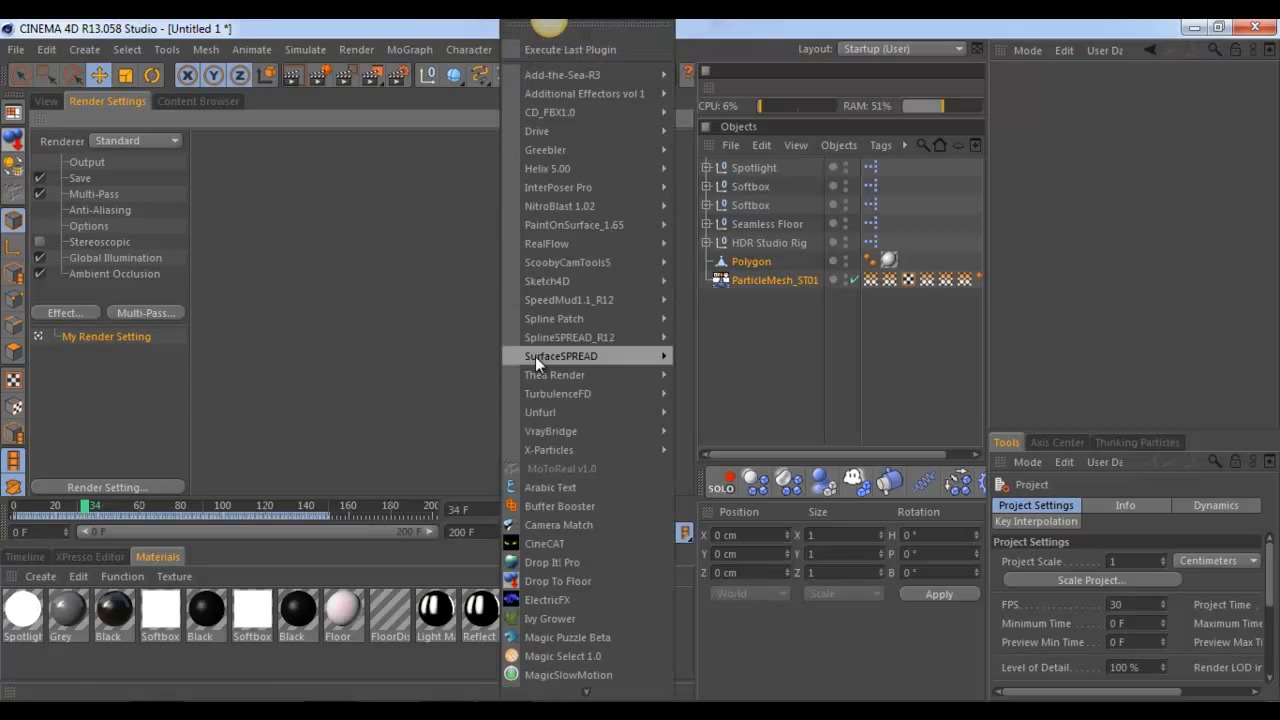
click(559, 505)
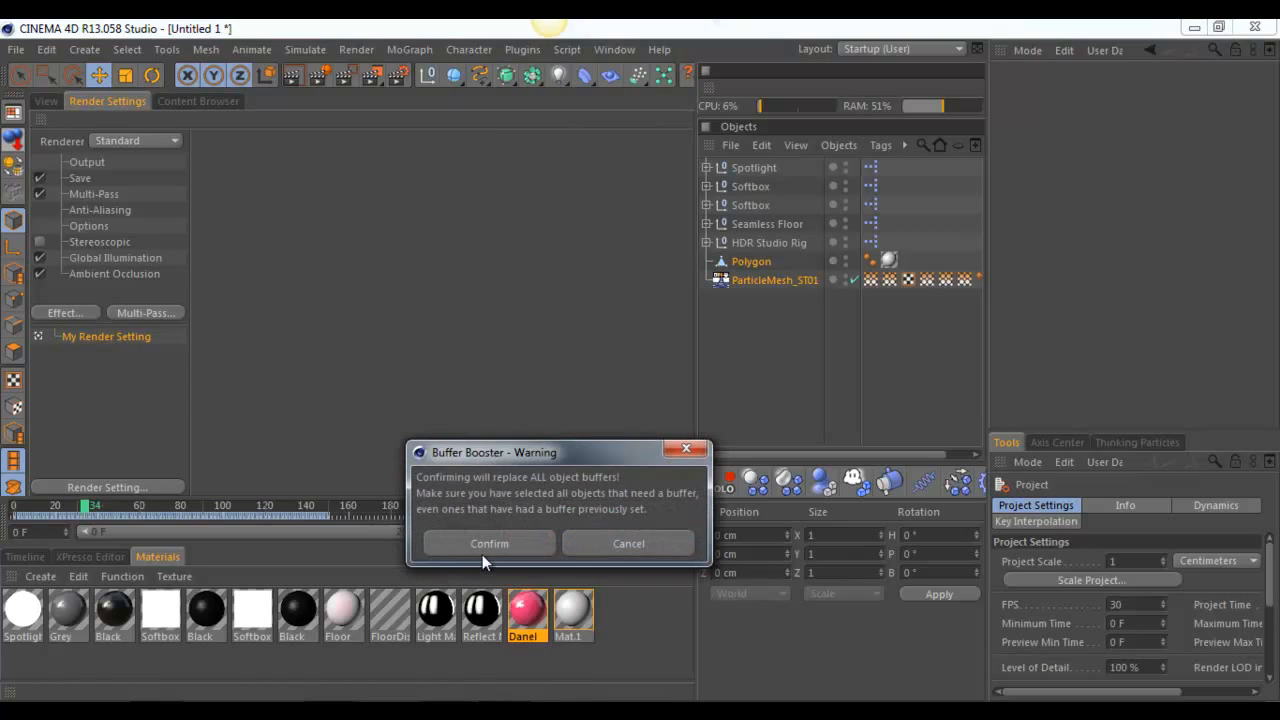
click(486, 545)
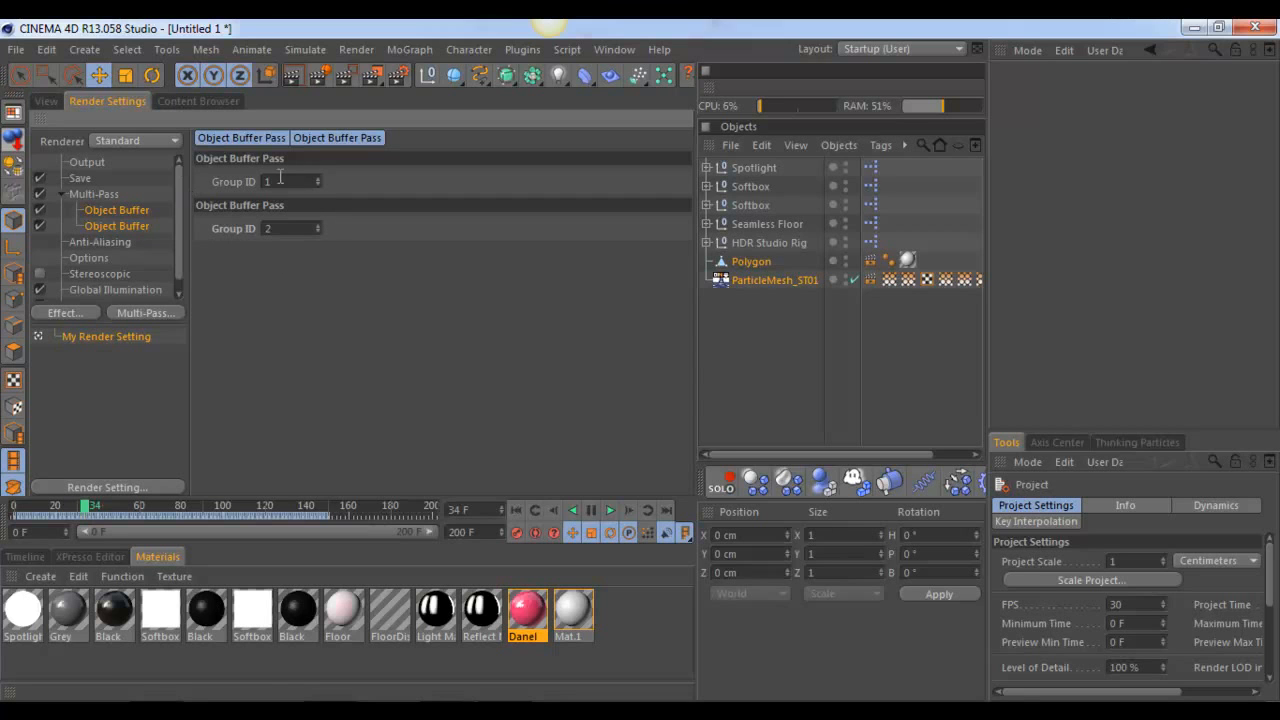
Step: Add Shadow, Reflection and Ambient Occlusion passes to the Multi-Pass render settings
click(59, 193)
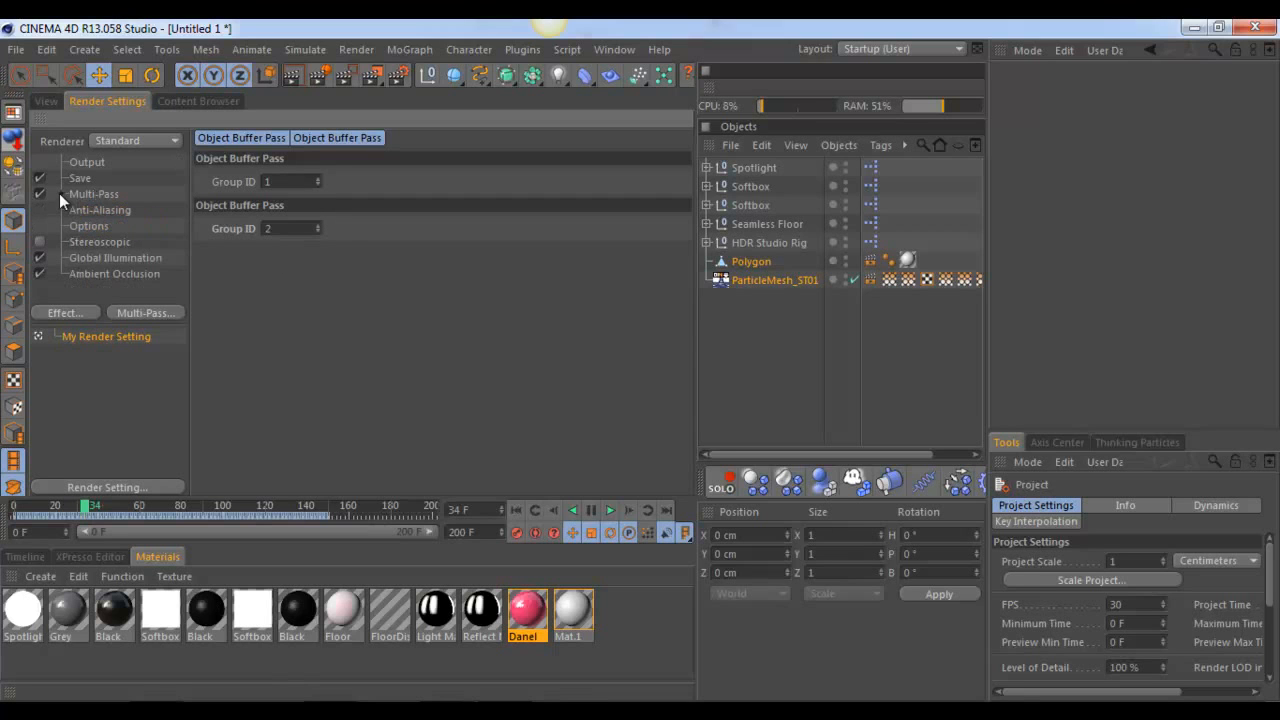
click(138, 314)
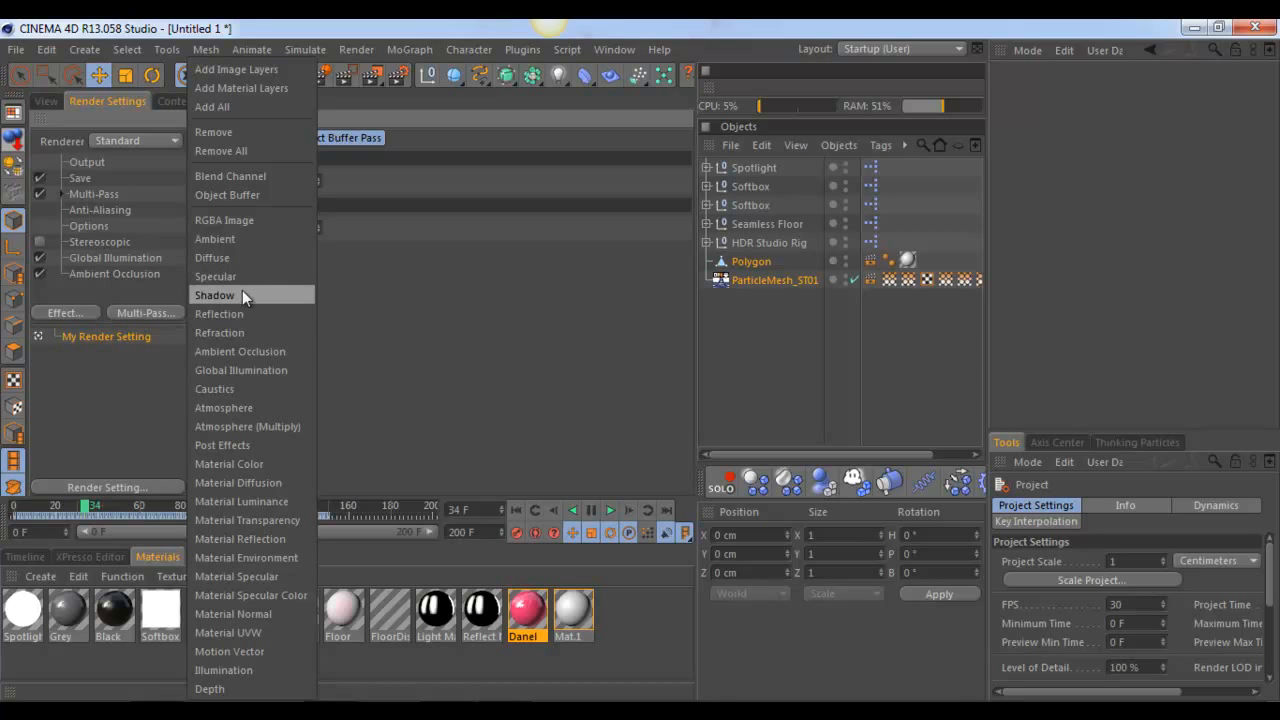
click(240, 295)
click(166, 313)
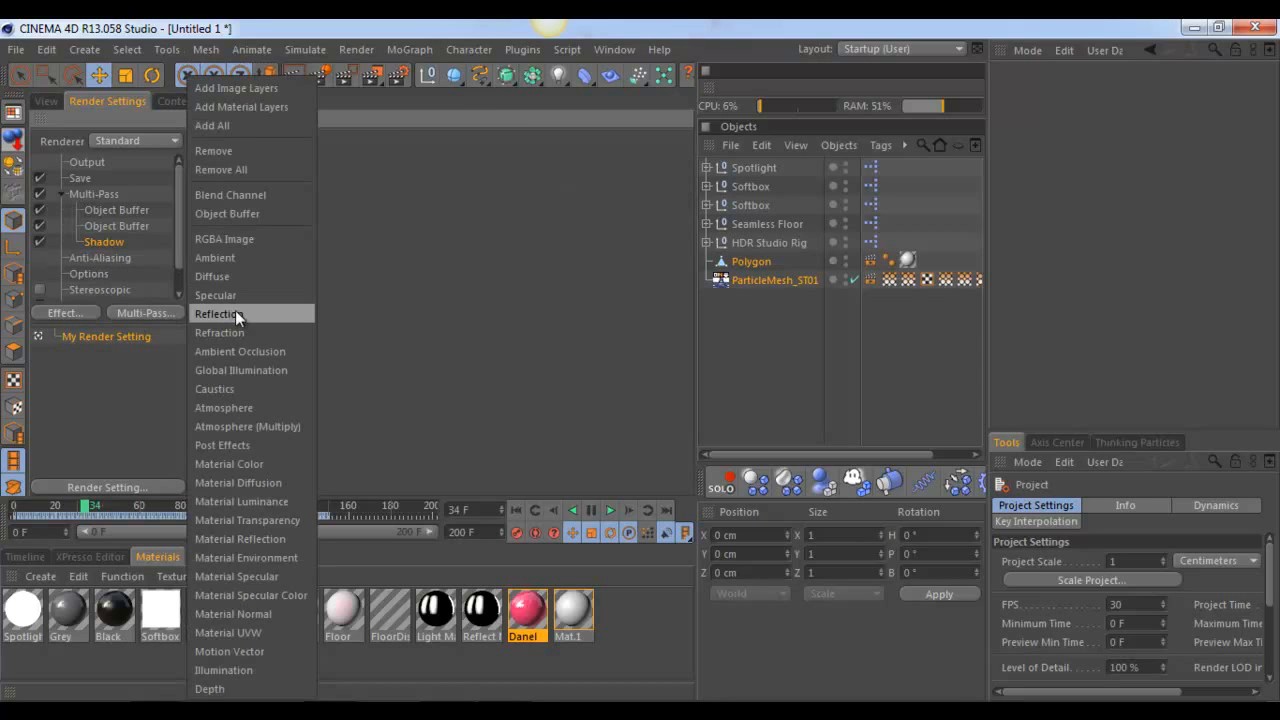
click(232, 313)
click(142, 313)
click(254, 346)
Step: Add Depth and Specular passes to the Multi-Pass render settings
click(167, 313)
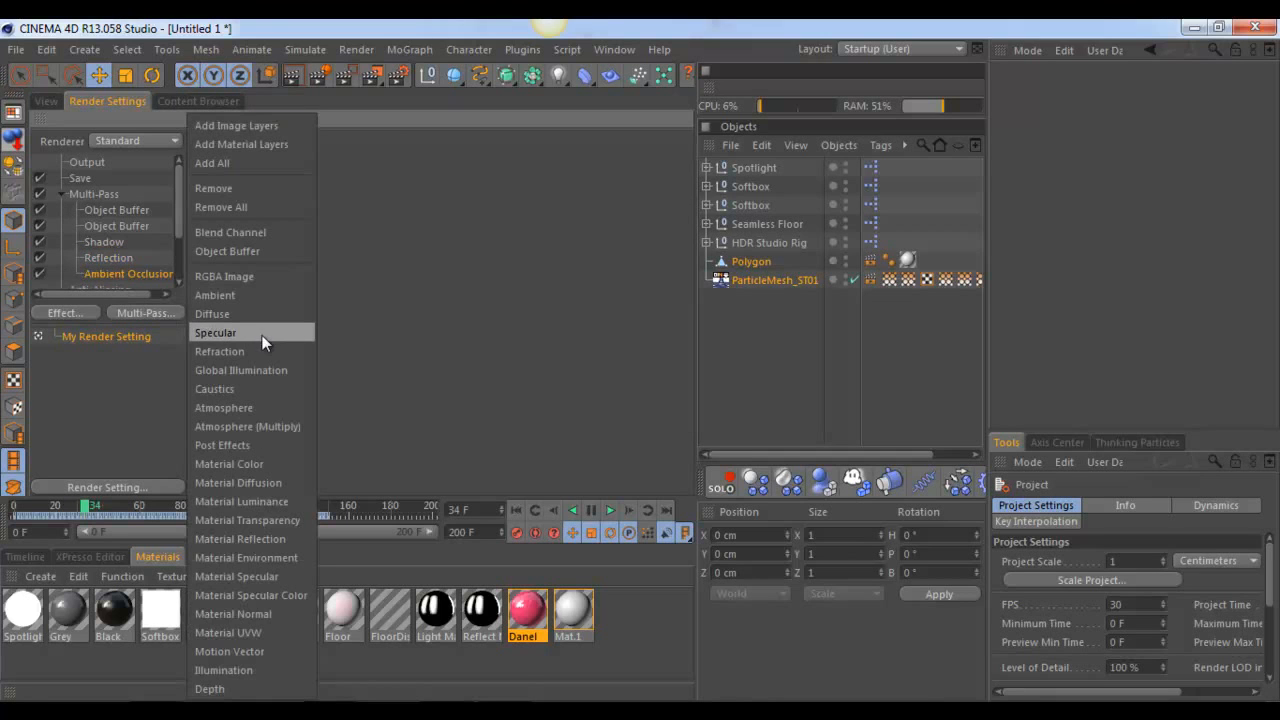
click(234, 689)
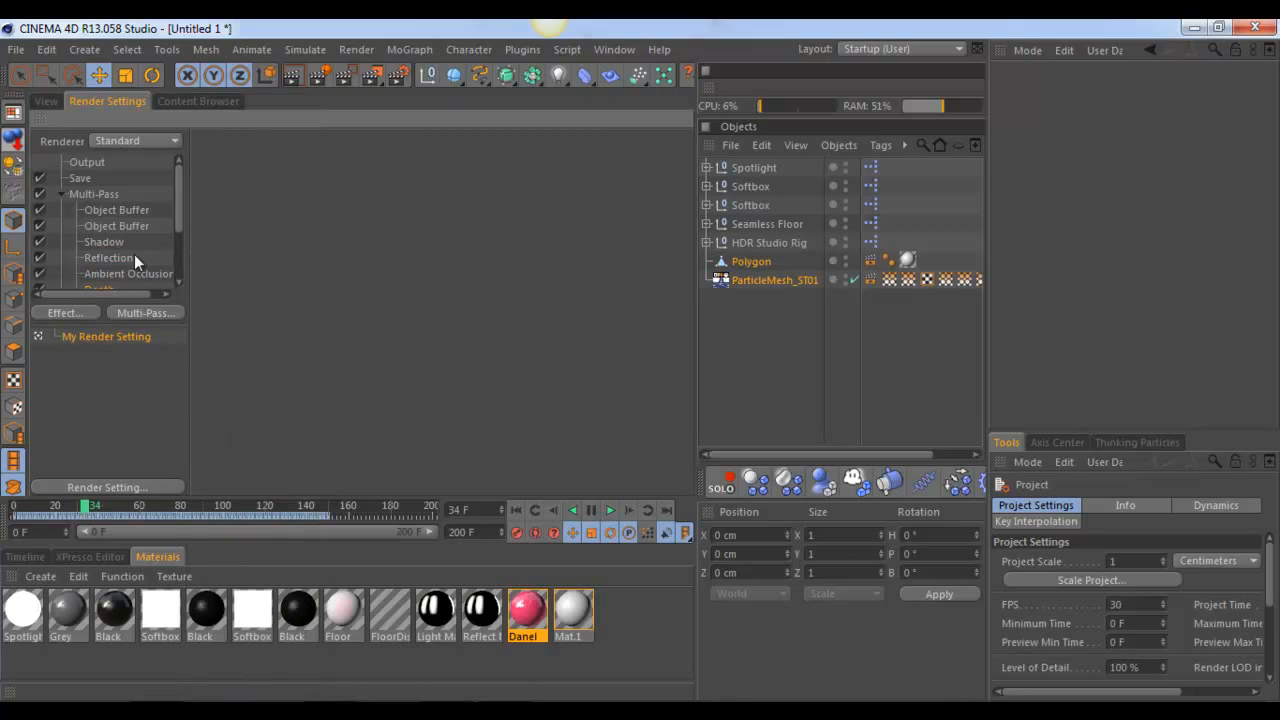
click(148, 312)
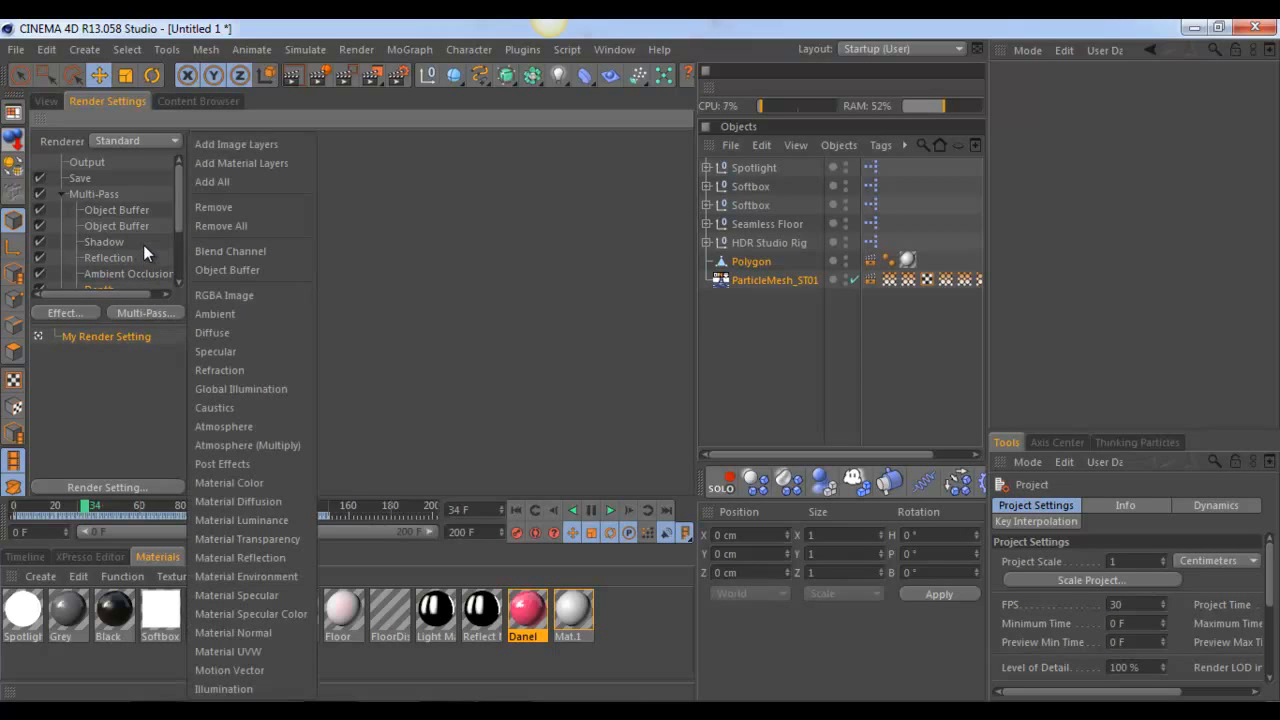
click(256, 356)
drag(179, 180, 186, 134)
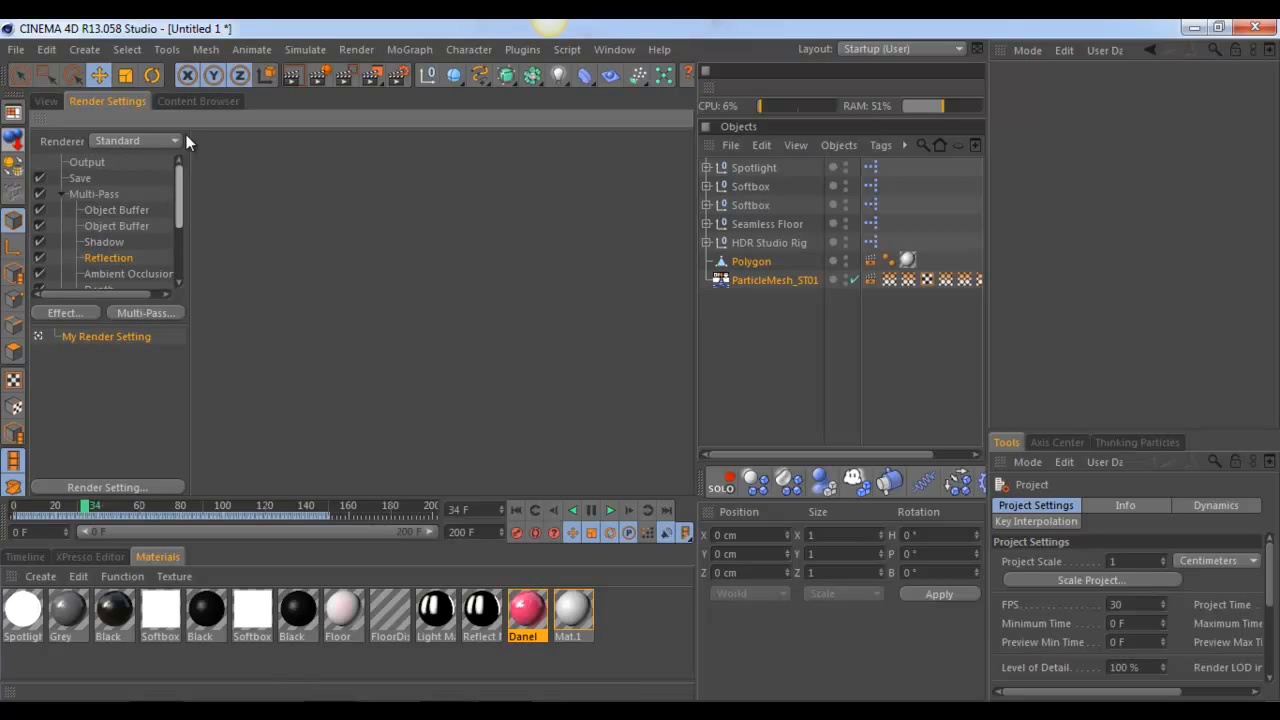
click(64, 193)
Step: In the Save render settings, enable saving an After Effects compositing project file with 3D data included
click(76, 177)
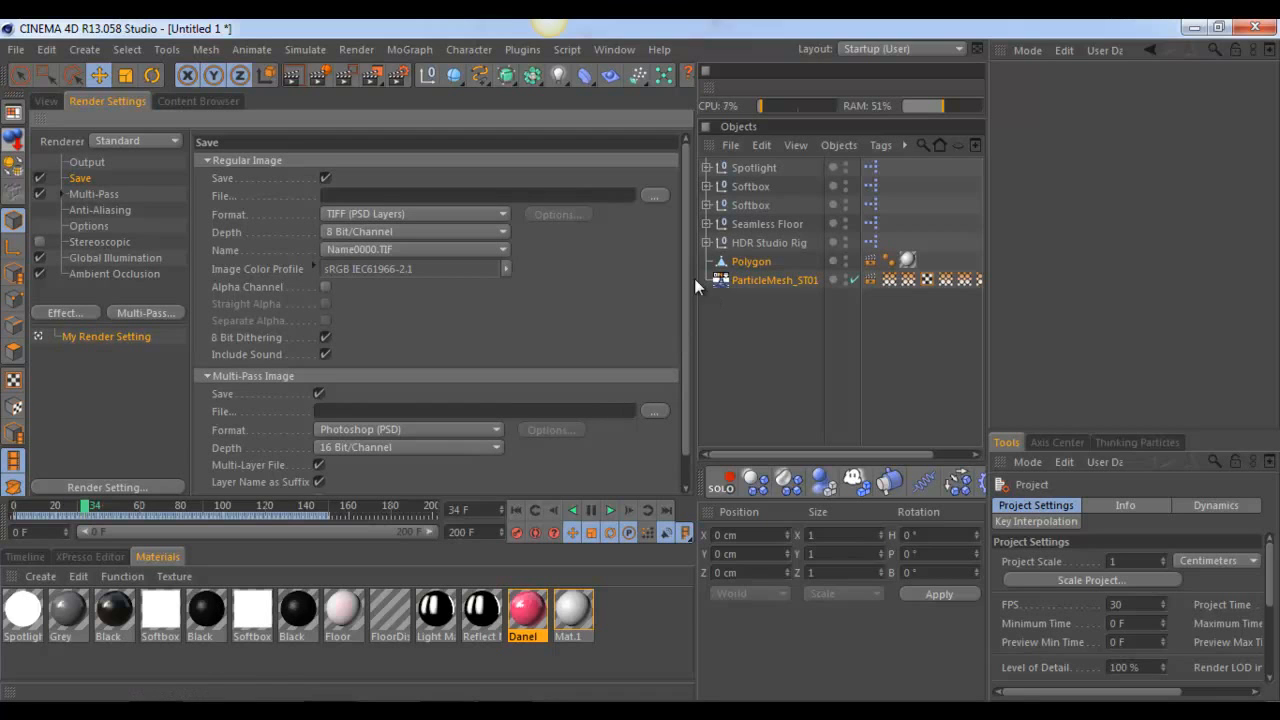
scroll(686, 280, down, 1)
click(207, 487)
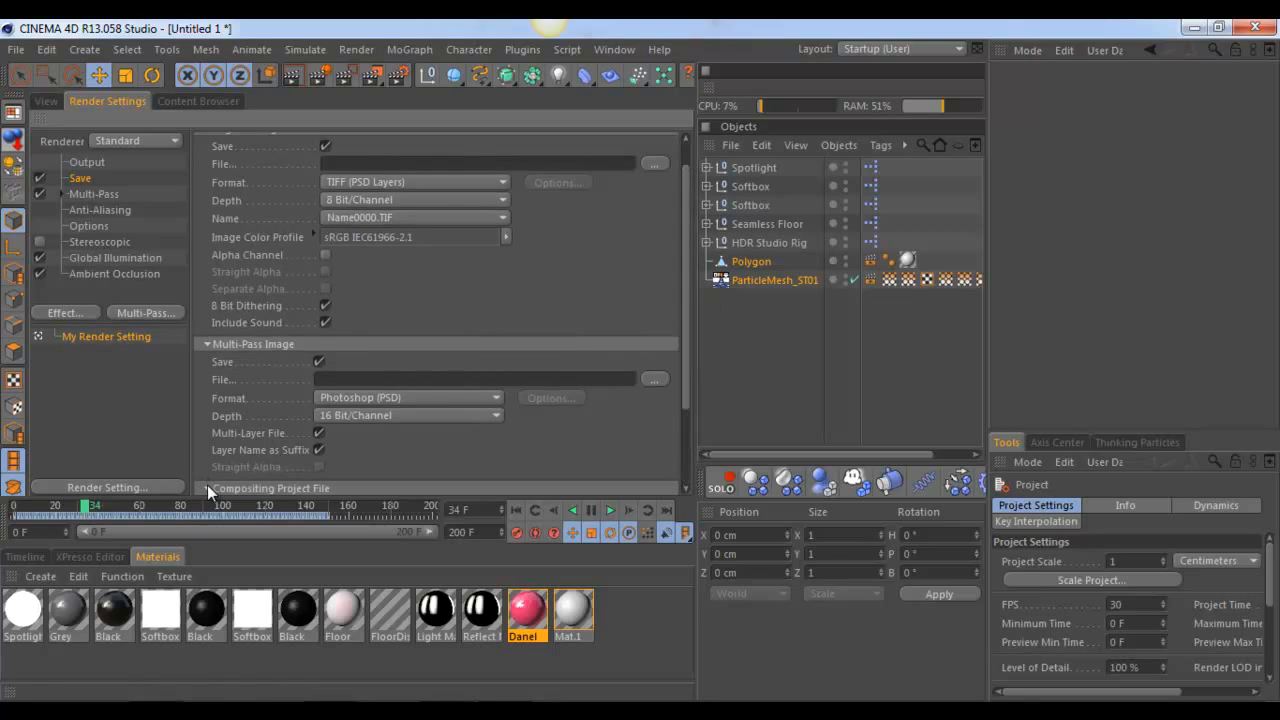
scroll(222, 430, down, 3)
click(336, 398)
click(336, 466)
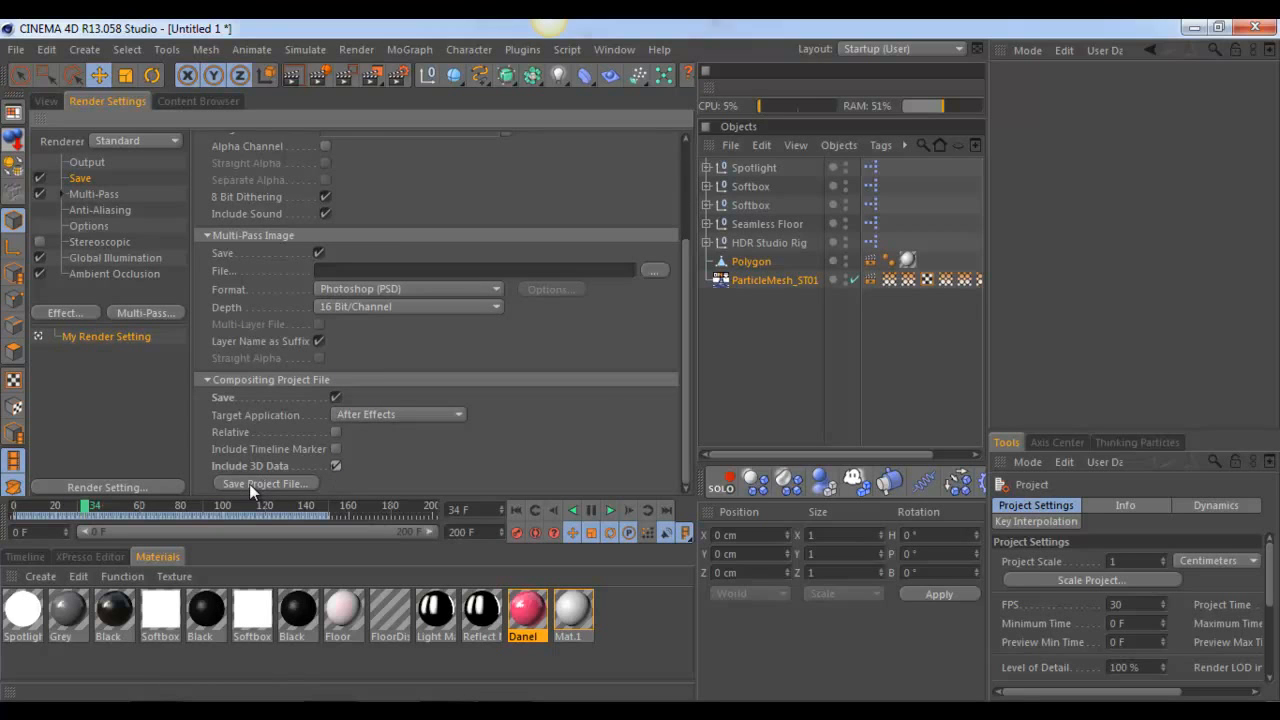
Step: Open the save dialog for the compositing project file, close it and review the Save render settings
click(250, 484)
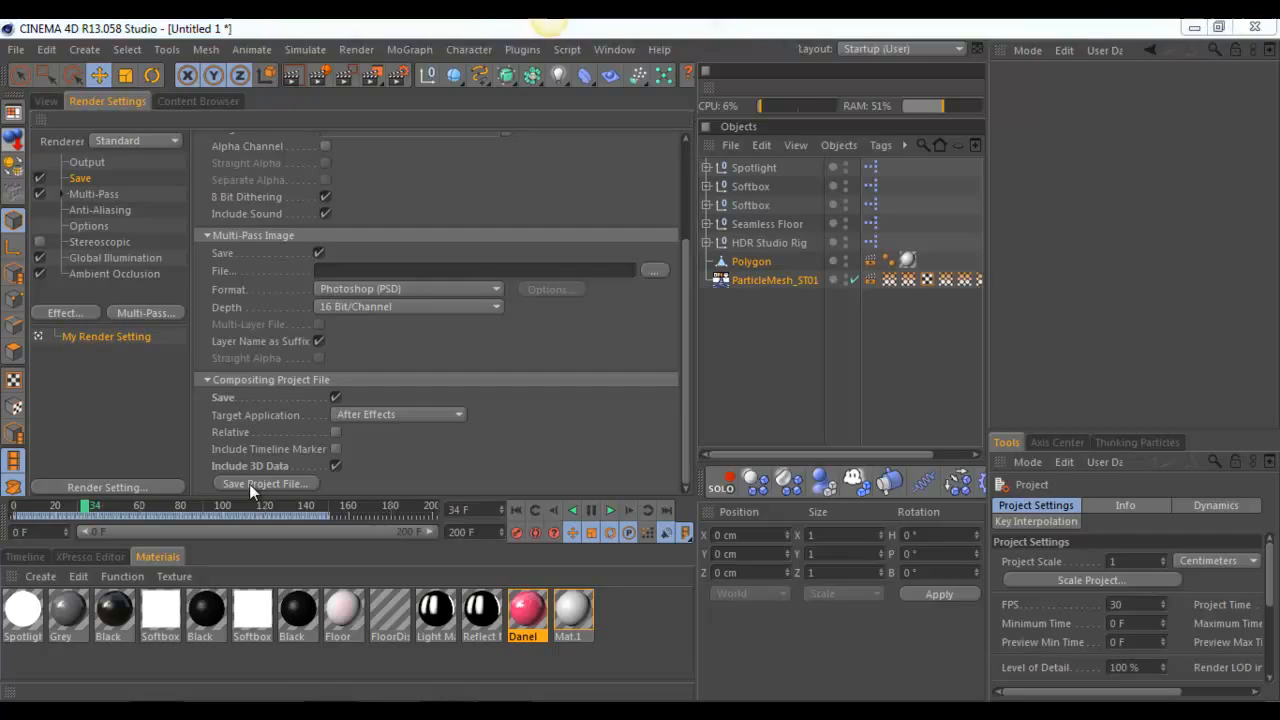
click(1038, 586)
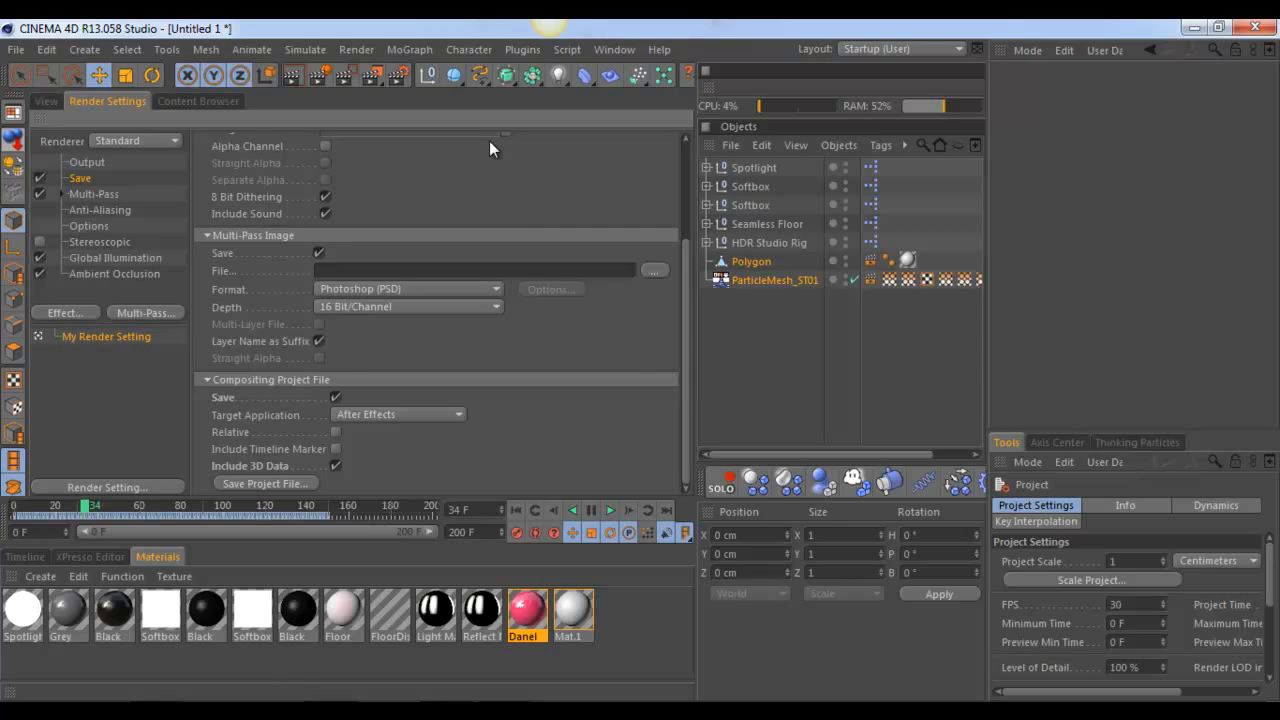
scroll(489, 141, up, 3)
scroll(584, 377, down, 3)
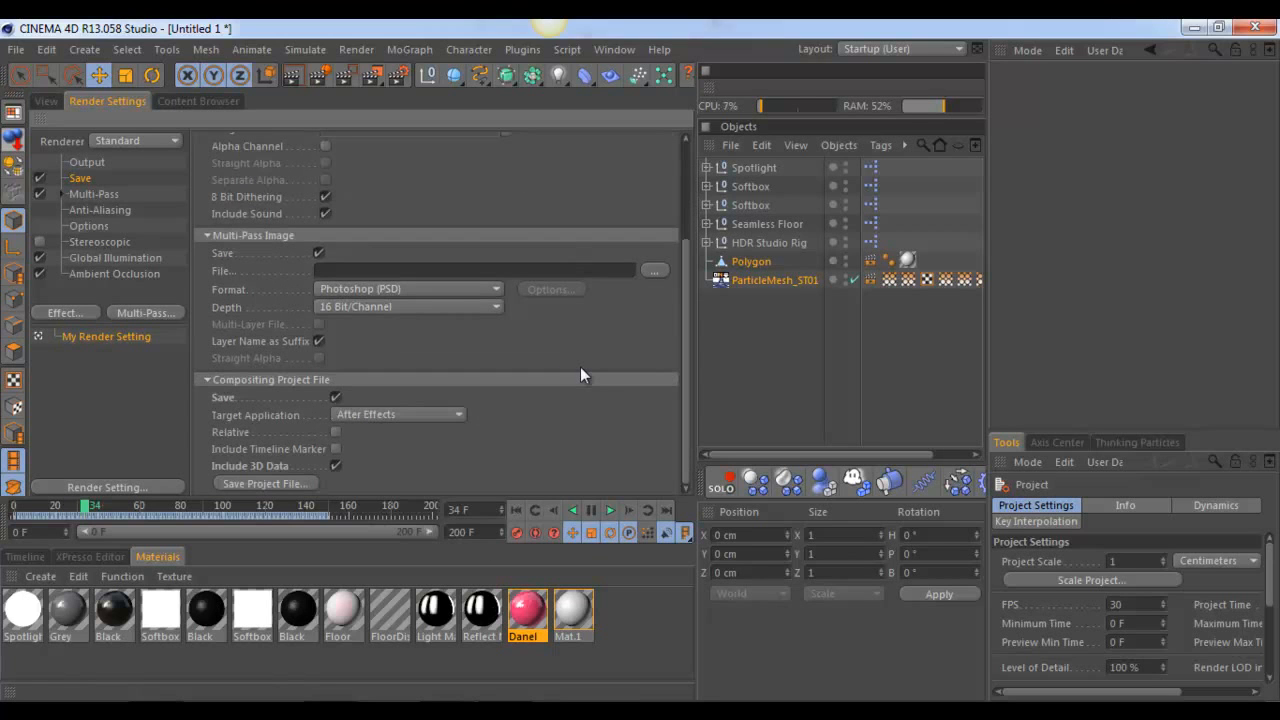